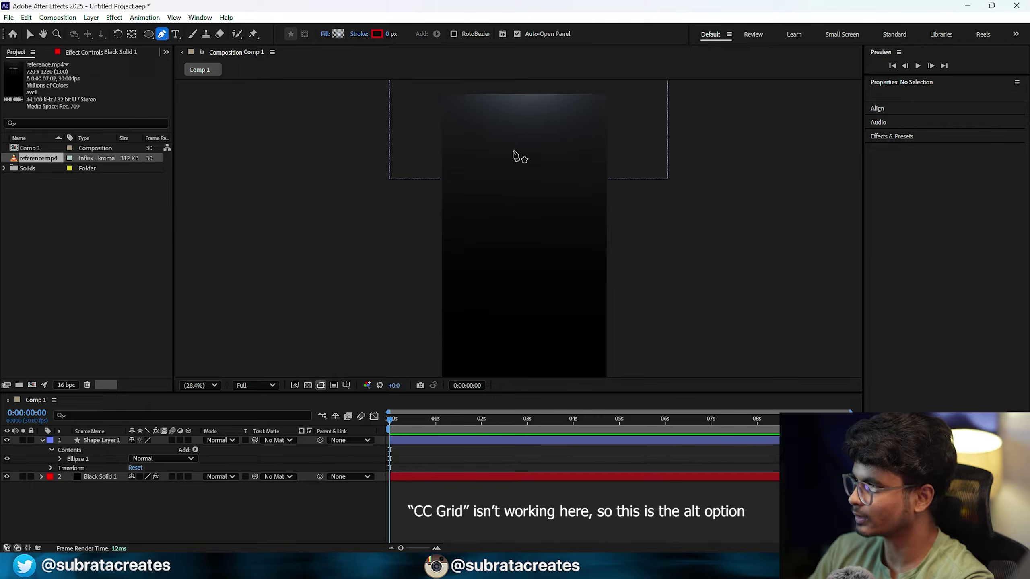
- Draw a straight vertical line with the Pen tool on a new shape layer in the composition and set its fill to None
{"action": "left_click", "coordinate": [513, 151]}
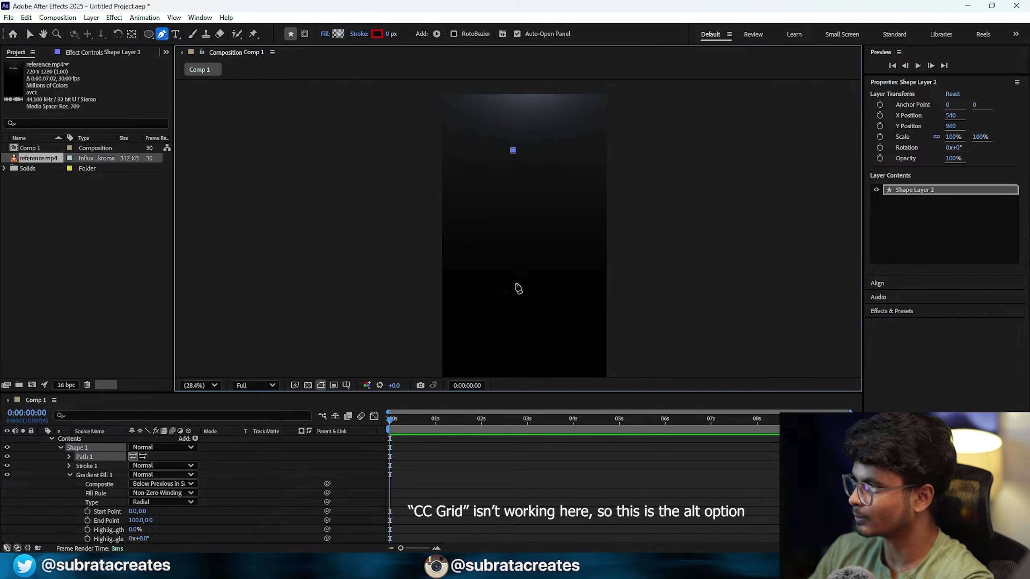
{"action": "left_click", "coordinate": [519, 312]}
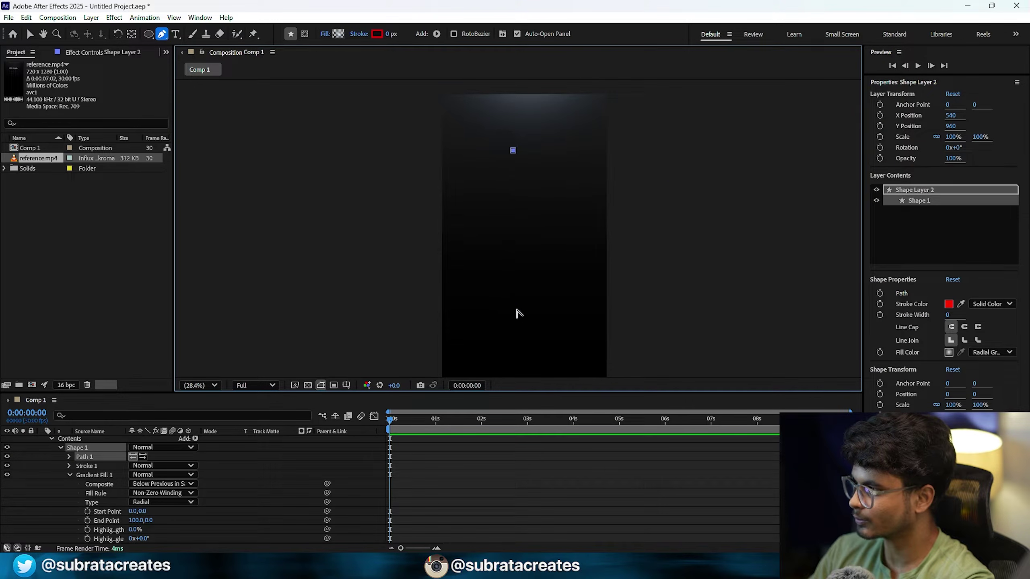
{"action": "left_click", "coordinate": [514, 309]}
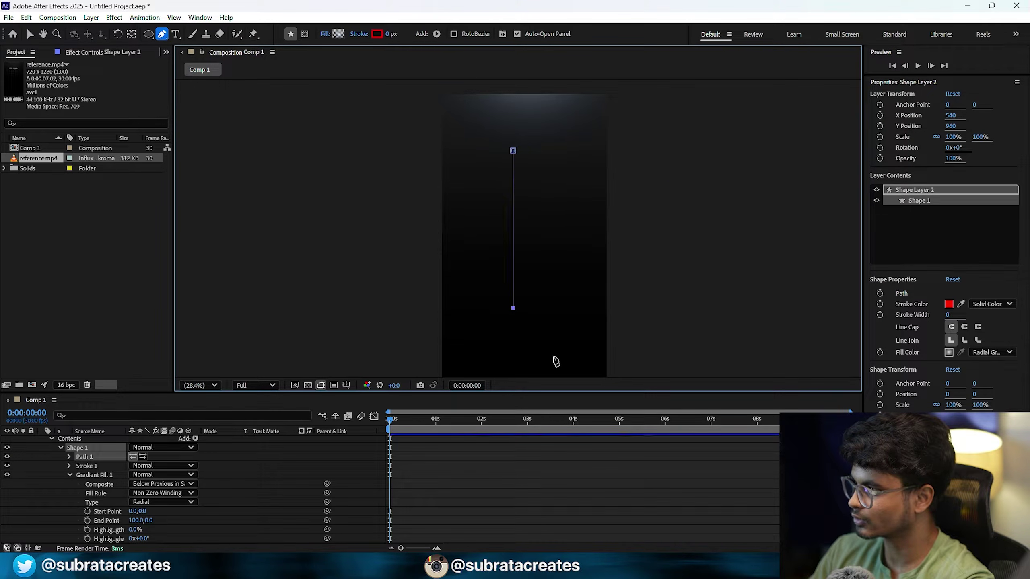
{"action": "left_click", "coordinate": [327, 34]}
{"action": "left_click", "coordinate": [458, 253]}
{"action": "left_click", "coordinate": [526, 313]}
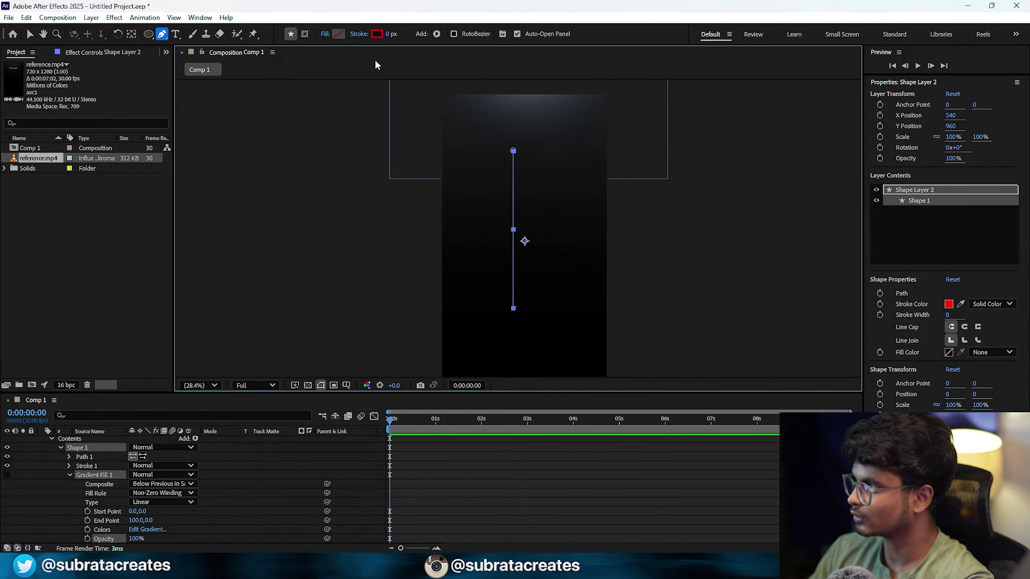
- Set the vertical line's stroke colour to white (FFFFFF) and its stroke width to 4 px, then deselect it
{"action": "left_click", "coordinate": [377, 34]}
{"action": "left_click_drag", "start_coordinate": [500, 273], "coordinate": [280, 133]}
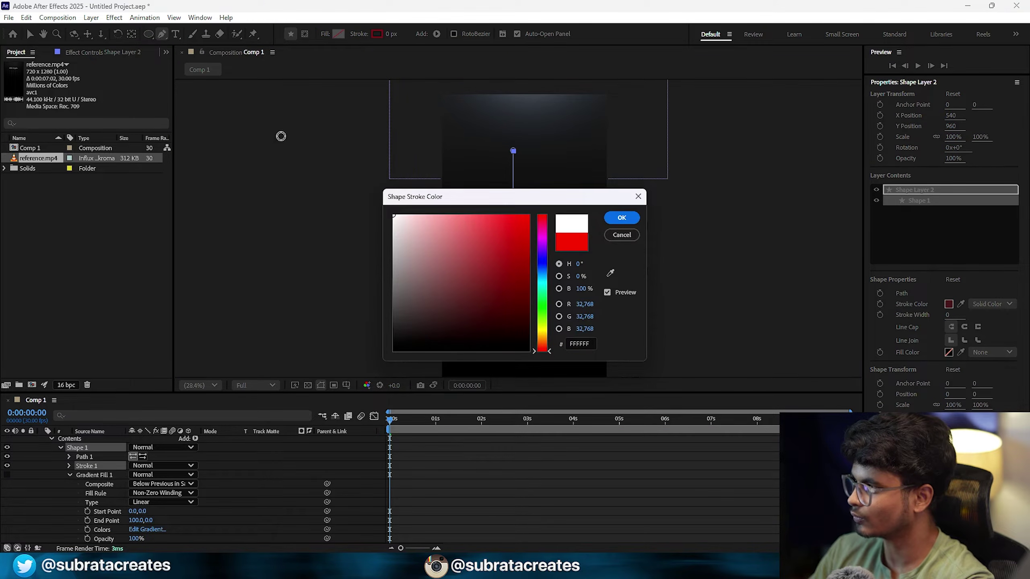
{"action": "left_click", "coordinate": [621, 218]}
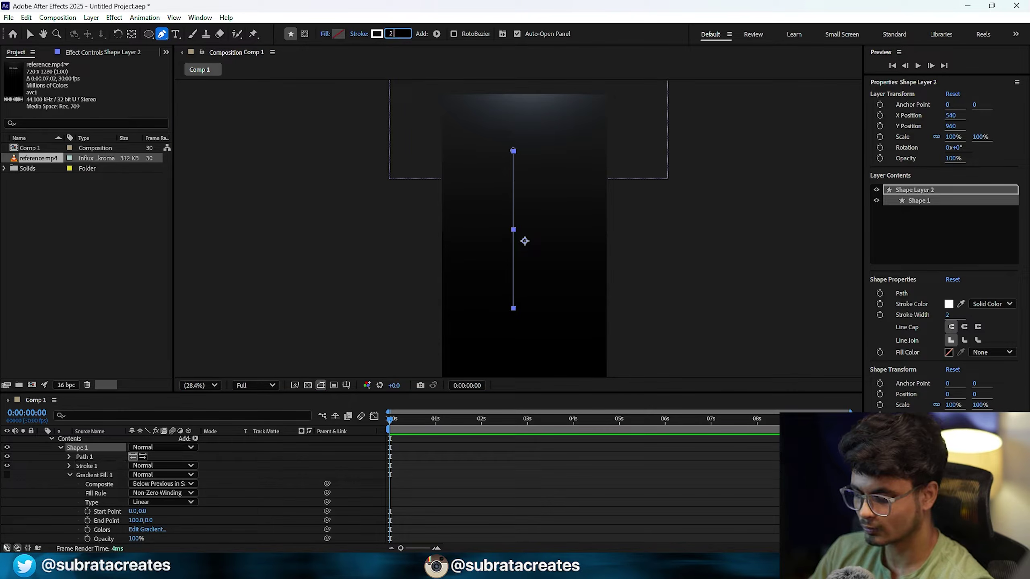
{"action": "left_click", "coordinate": [496, 480]}
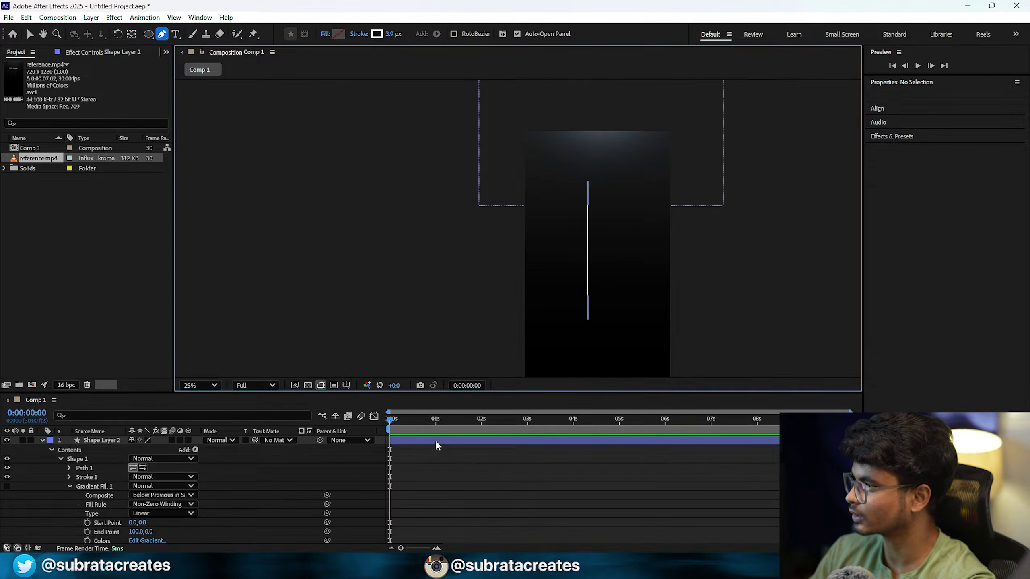
- Add a Repeater to the contents of the vertical line's shape layer
{"action": "left_click", "coordinate": [435, 440]}
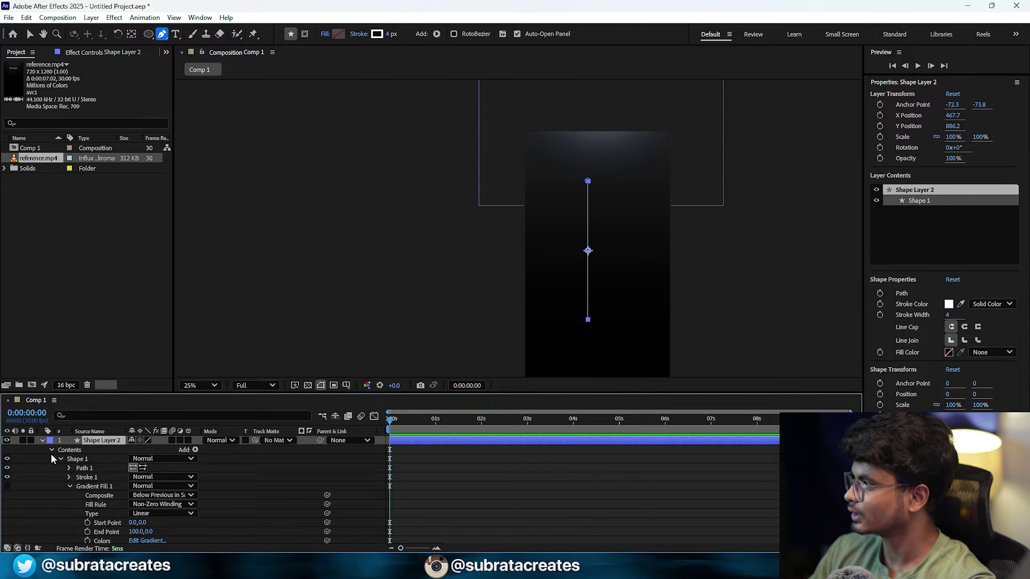
{"action": "left_click", "coordinate": [196, 449]}
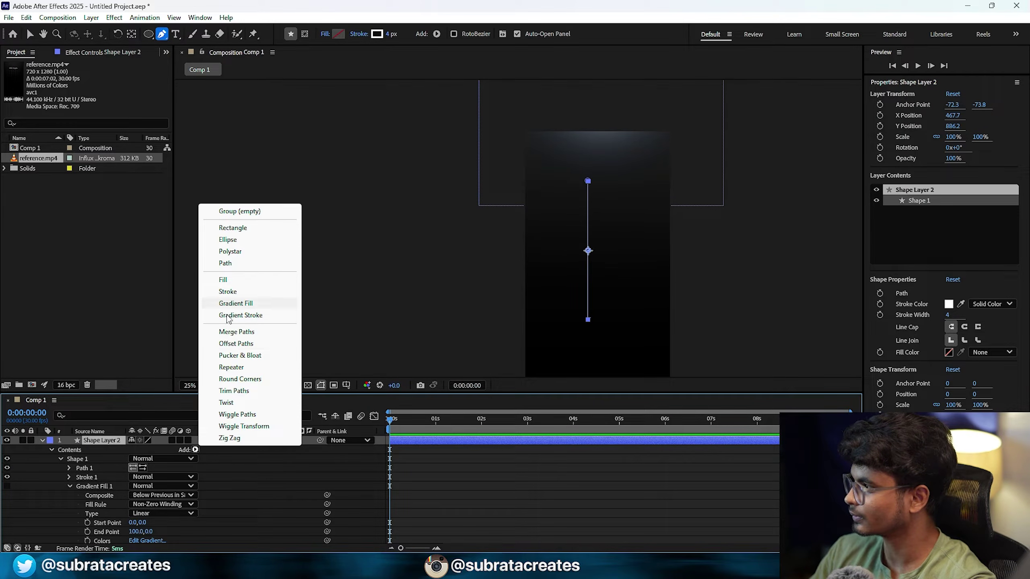
{"action": "left_click", "coordinate": [218, 513]}
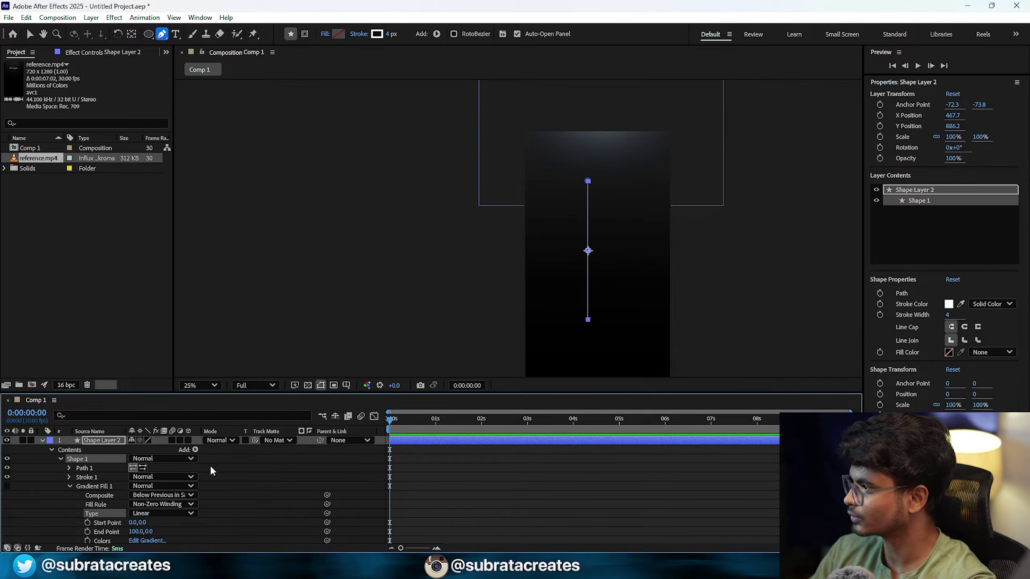
{"action": "left_click", "coordinate": [81, 444]}
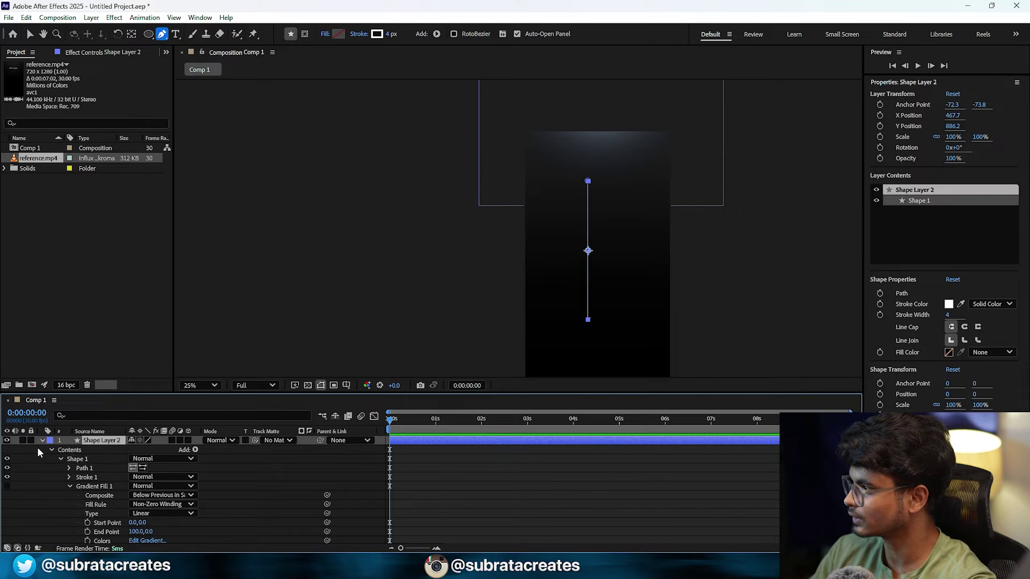
{"action": "left_click", "coordinate": [123, 447]}
{"action": "left_click", "coordinate": [196, 450]}
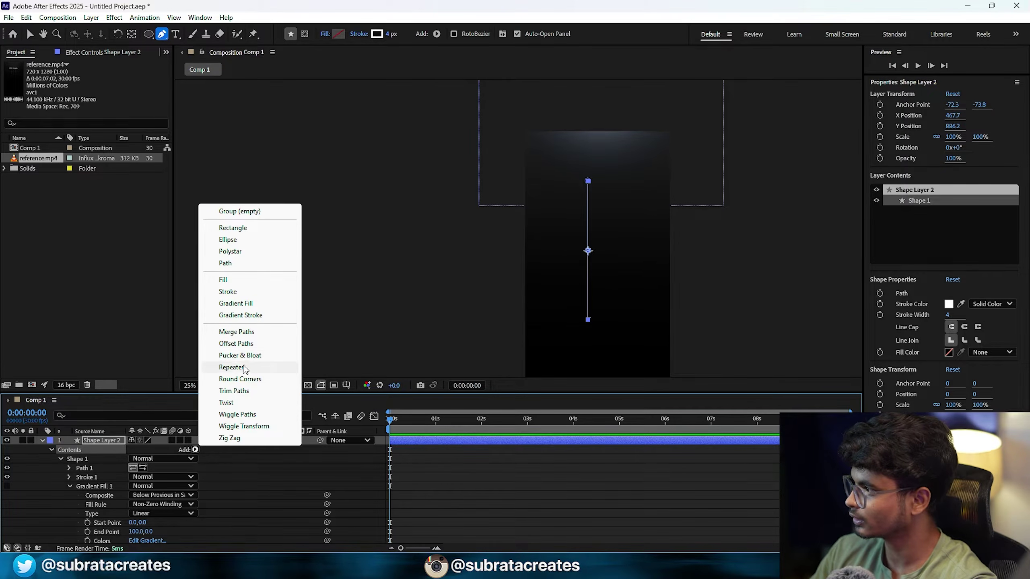
{"action": "left_click", "coordinate": [243, 368]}
{"action": "scroll", "coordinate": [225, 504], "scroll_direction": "down", "scroll_amount": 2}
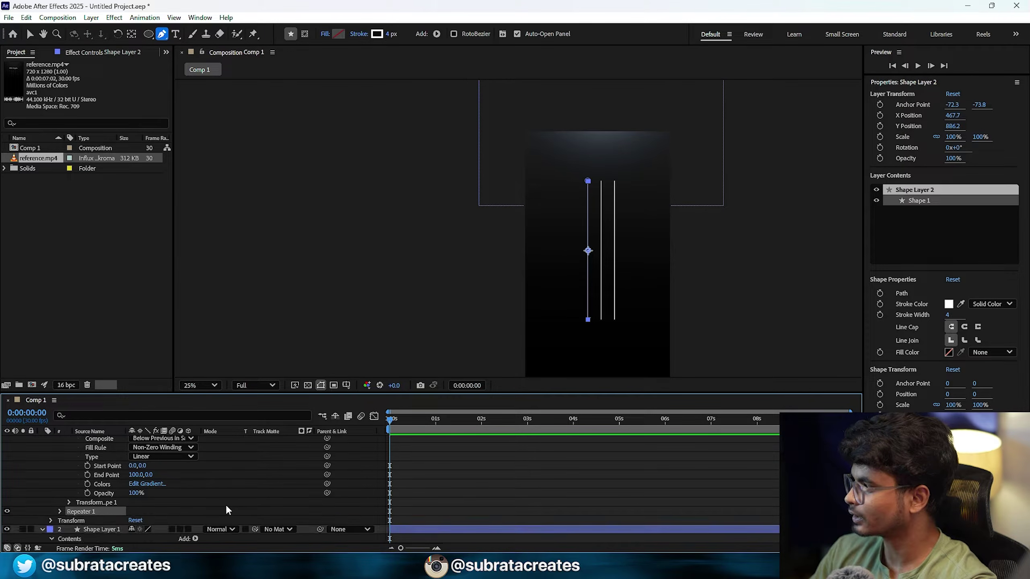
- Raise the Repeater's copies to 6.2 and move the line layer sideways to an X position of 263.7
{"action": "left_click", "coordinate": [61, 485]}
{"action": "scroll", "coordinate": [60, 485], "scroll_direction": "down", "scroll_amount": 1}
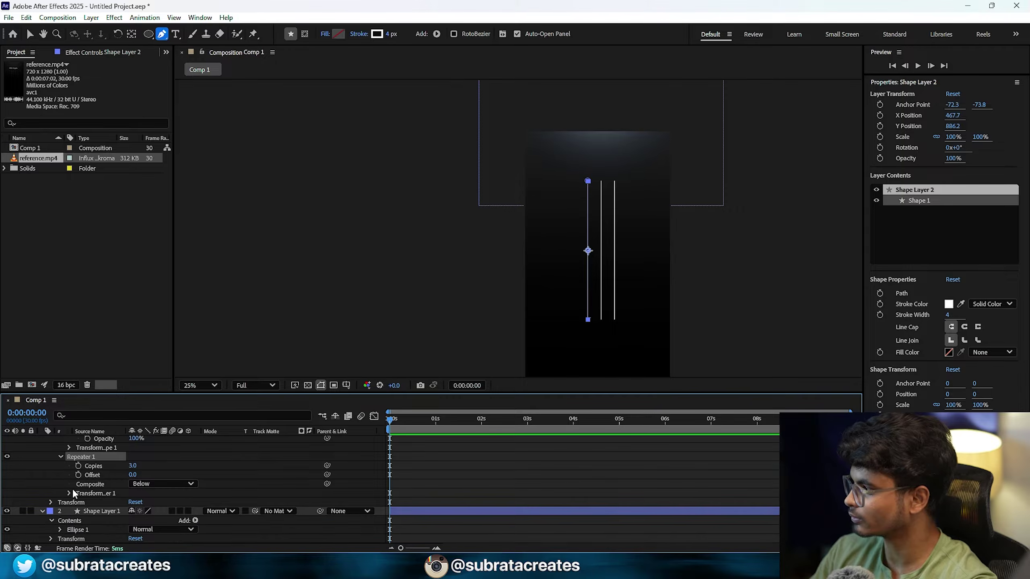
{"action": "left_click", "coordinate": [132, 468]}
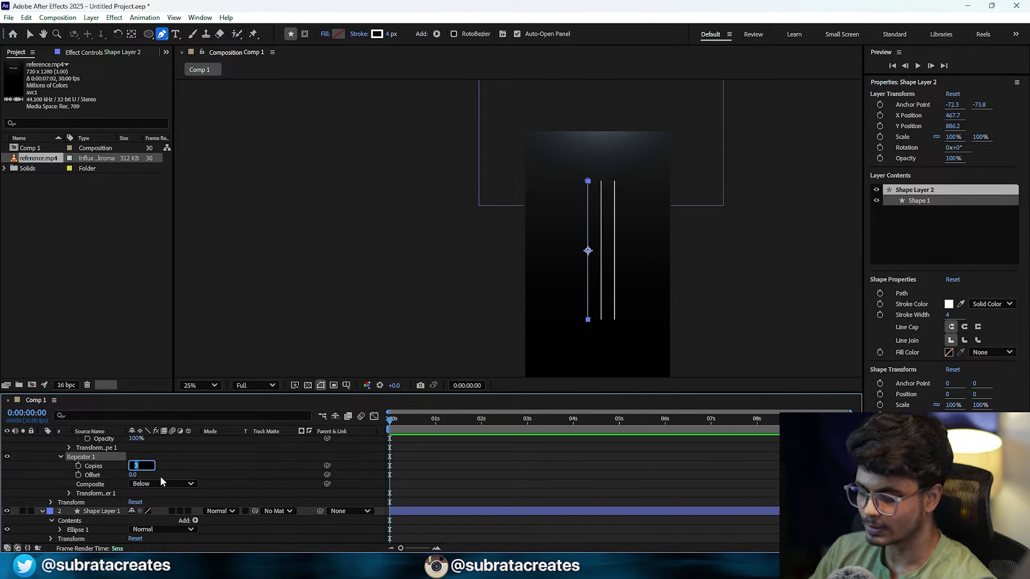
{"action": "key", "text": "Return"}
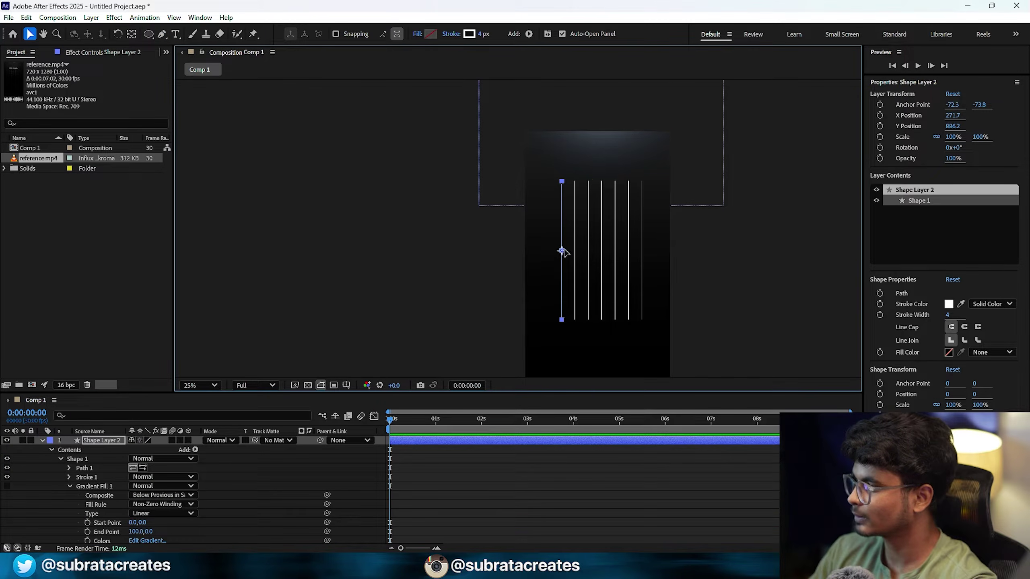
{"action": "left_click_drag", "start_coordinate": [562, 250], "coordinate": [560, 251]}
- Set the Repeater's copies to 6, and then to 7
{"action": "scroll", "coordinate": [138, 510], "scroll_direction": "down", "scroll_amount": 3}
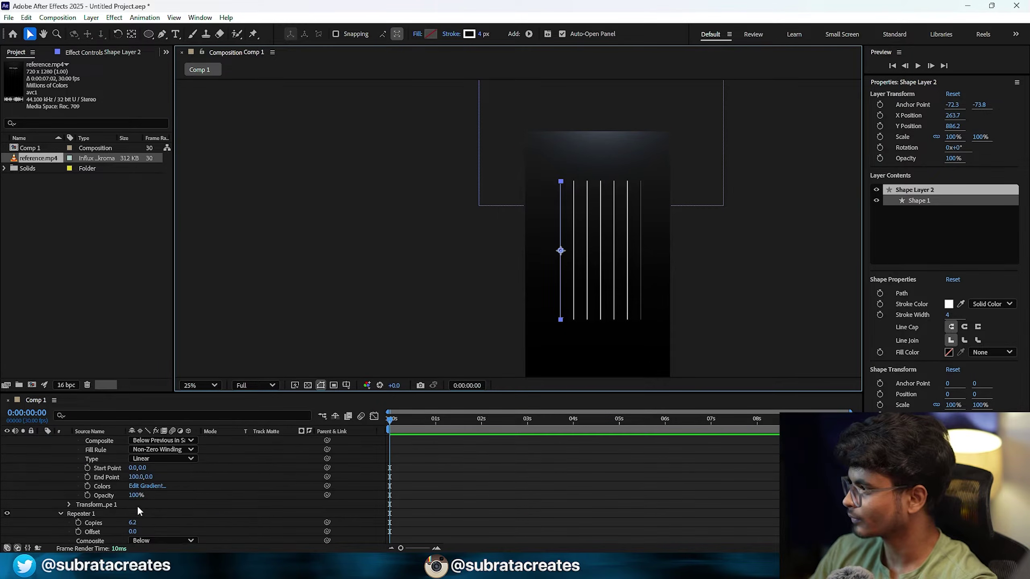
{"action": "left_click", "coordinate": [130, 524]}
{"action": "type", "text": "6"}
{"action": "left_click", "coordinate": [140, 523]}
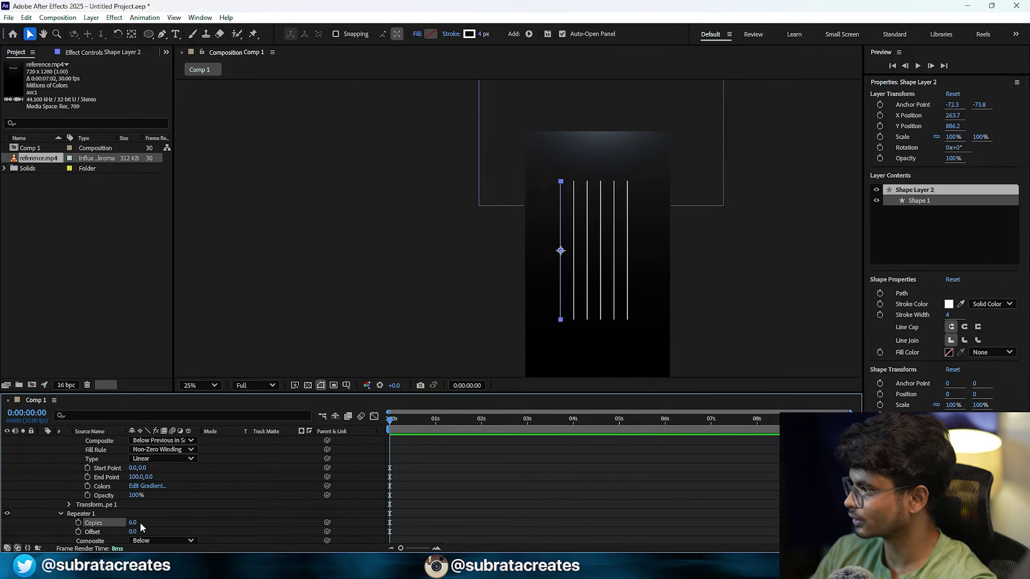
{"action": "type", "text": "7"}
{"action": "key", "text": "Return"}
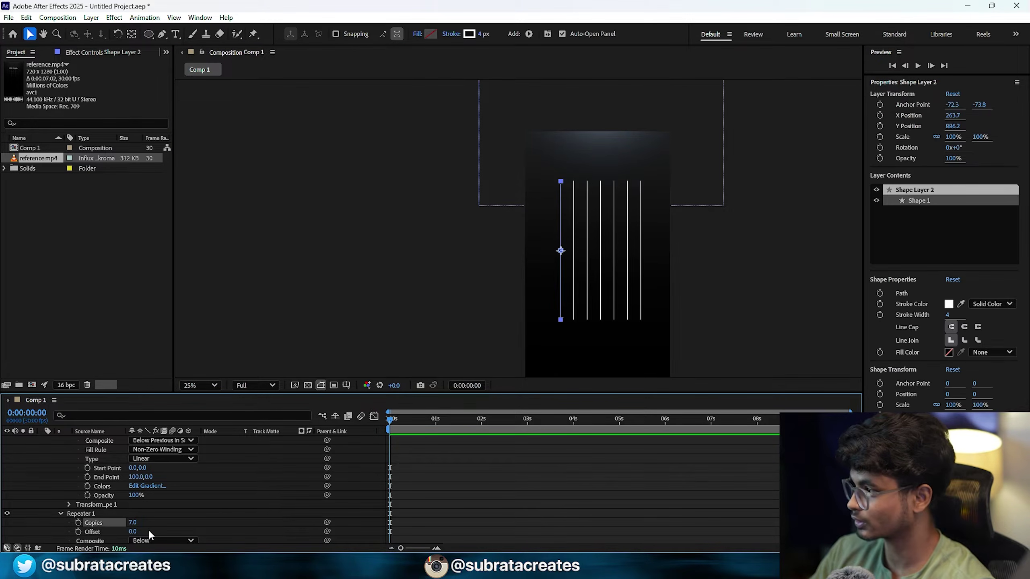
- Collapse the repeated vertical lines' shape layer and rename it "Grid line 1"
{"action": "scroll", "coordinate": [219, 509], "scroll_direction": "up", "scroll_amount": 3}
{"action": "left_click", "coordinate": [88, 441]}
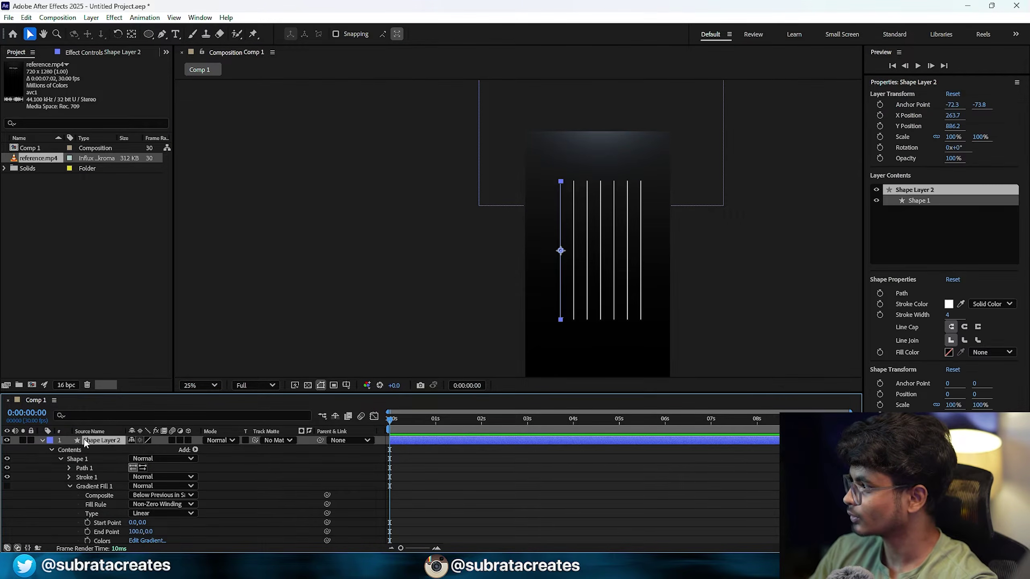
{"action": "left_click", "coordinate": [42, 441]}
{"action": "key", "text": "Return"}
{"action": "type", "text": "Grid line 1"}
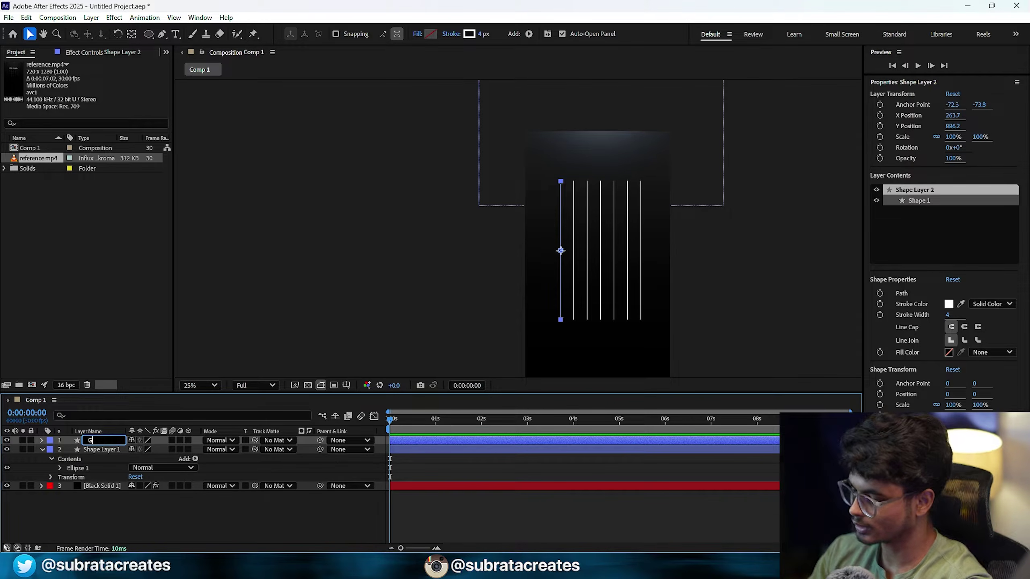
{"action": "key", "text": "Return"}
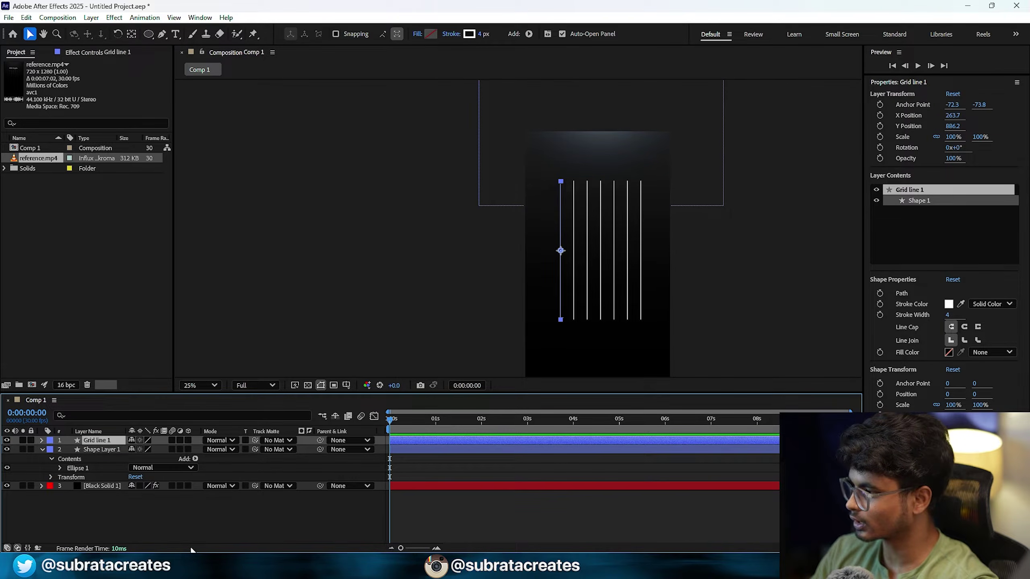
- Duplicate the Grid line 1 layer and set the copy's rotation to 90°
{"action": "key", "text": "ctrl+d"}
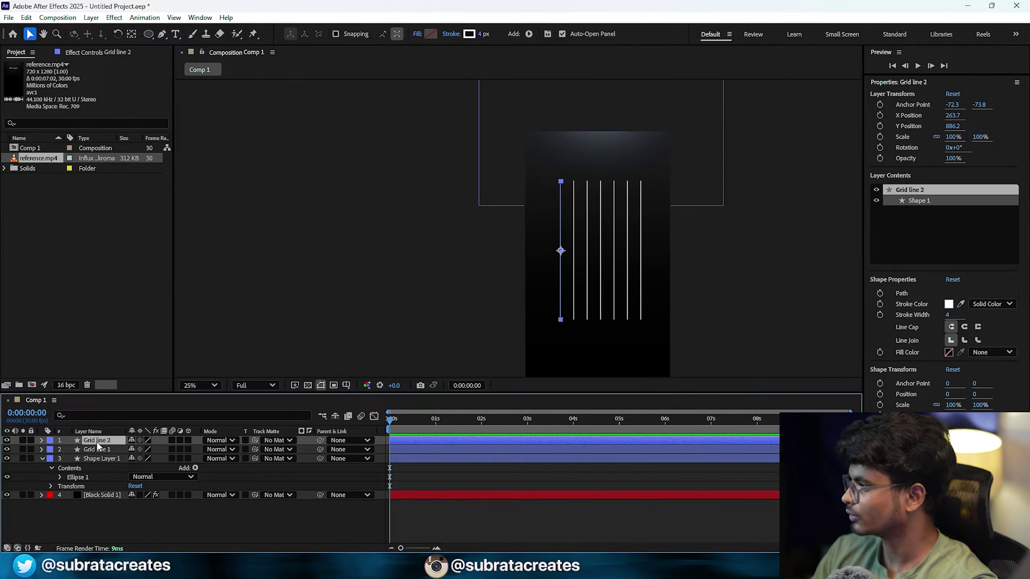
{"action": "key", "text": "r"}
{"action": "left_click", "coordinate": [140, 449]}
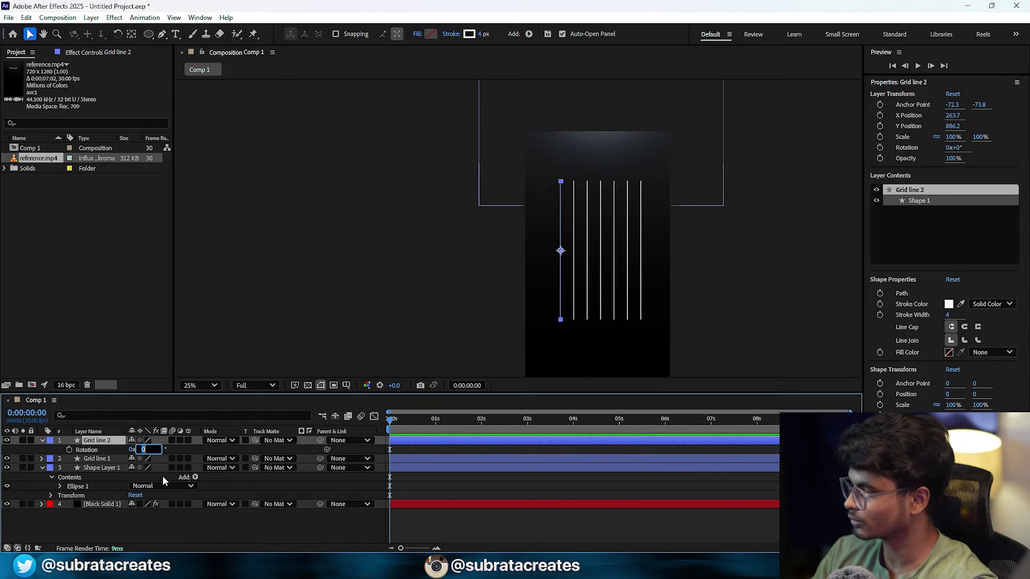
{"action": "type", "text": "90"}
{"action": "key", "text": "Return"}
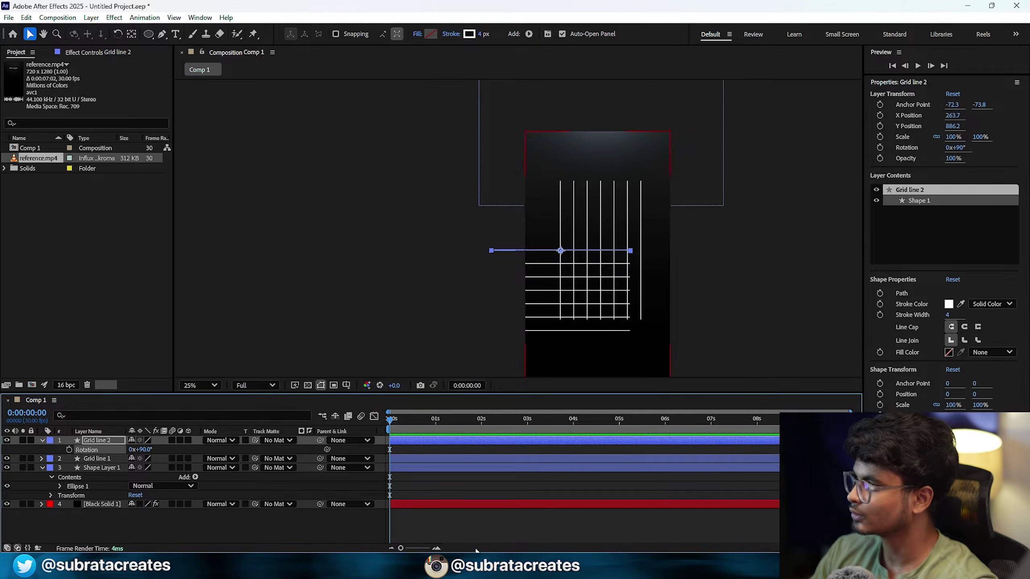
{"action": "left_click", "coordinate": [276, 534]}
- Move the Grid line 2 layer up and across so its horizontal lines are centred over the vertical ones, and check the grid closely
{"action": "left_click", "coordinate": [90, 441]}
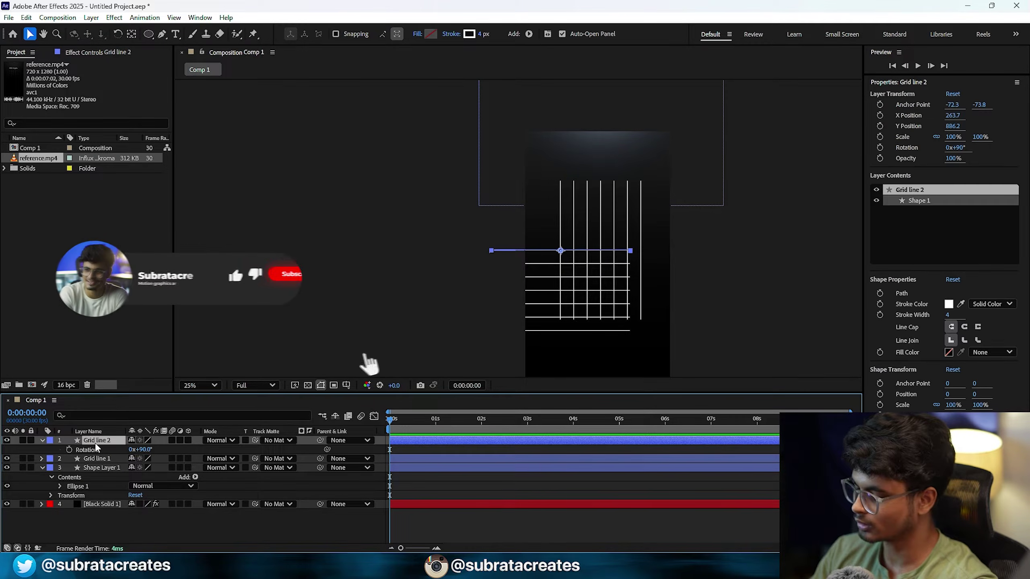
{"action": "left_click_drag", "start_coordinate": [561, 250], "coordinate": [600, 189]}
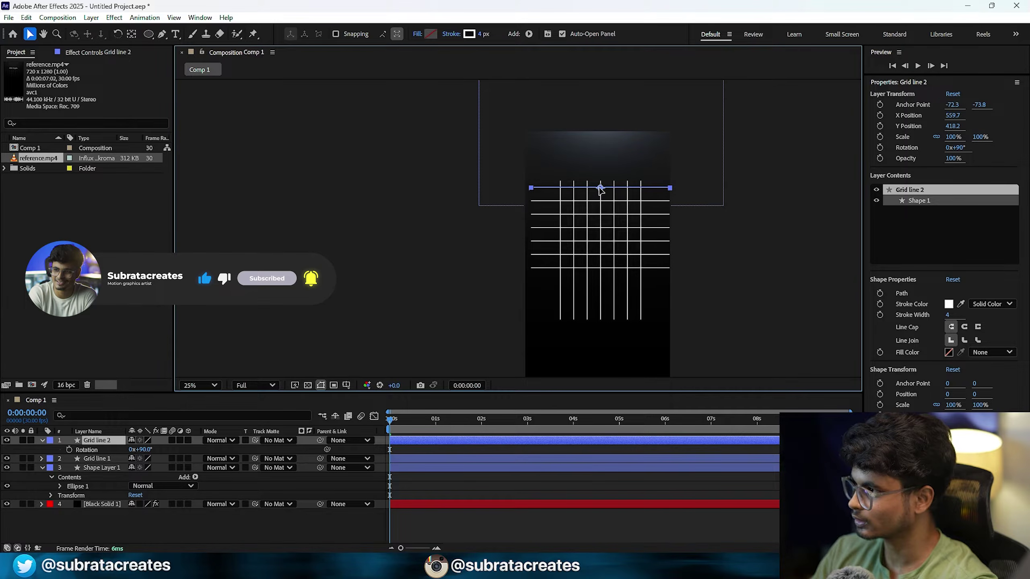
{"action": "left_click", "coordinate": [577, 520]}
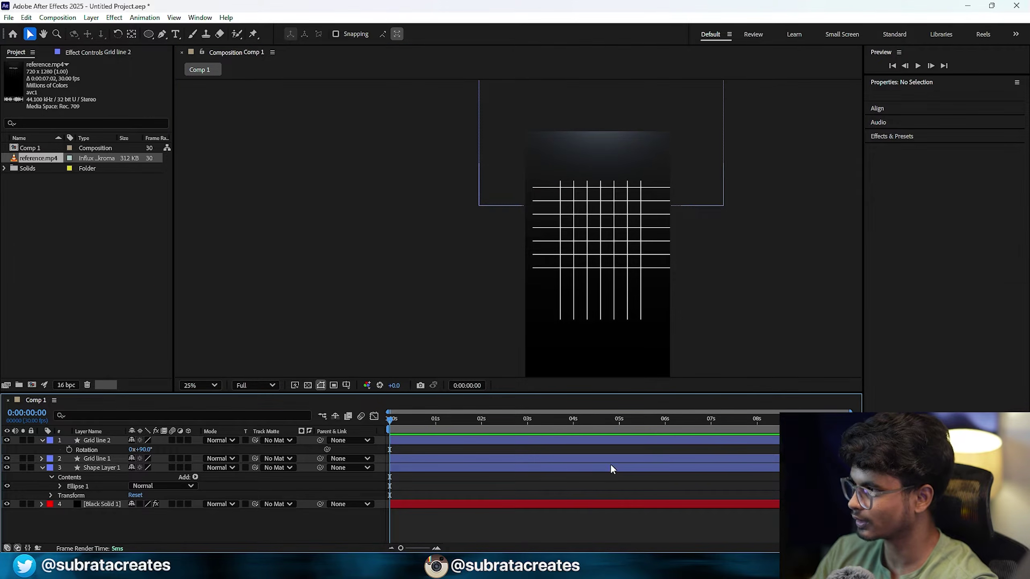
{"action": "scroll", "coordinate": [600, 185], "scroll_direction": "up", "scroll_amount": 2}
{"action": "left_click_drag", "start_coordinate": [721, 224], "coordinate": [474, 303]}
{"action": "scroll", "coordinate": [624, 230], "scroll_direction": "up", "scroll_amount": 1}
{"action": "scroll", "coordinate": [531, 251], "scroll_direction": "up", "scroll_amount": 2}
{"action": "scroll", "coordinate": [531, 255], "scroll_direction": "down", "scroll_amount": 3}
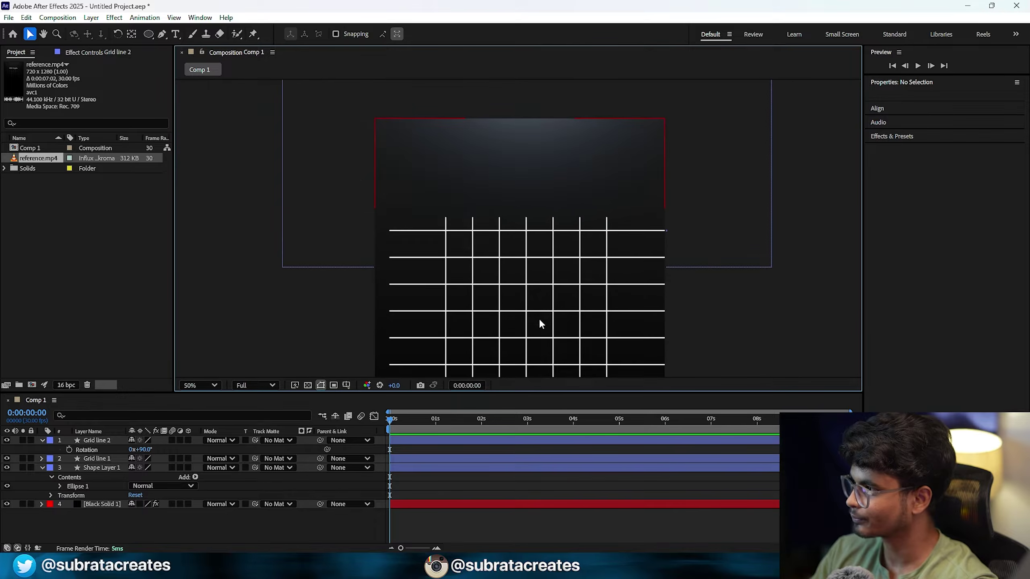
{"action": "left_click_drag", "start_coordinate": [540, 321], "coordinate": [545, 237]}
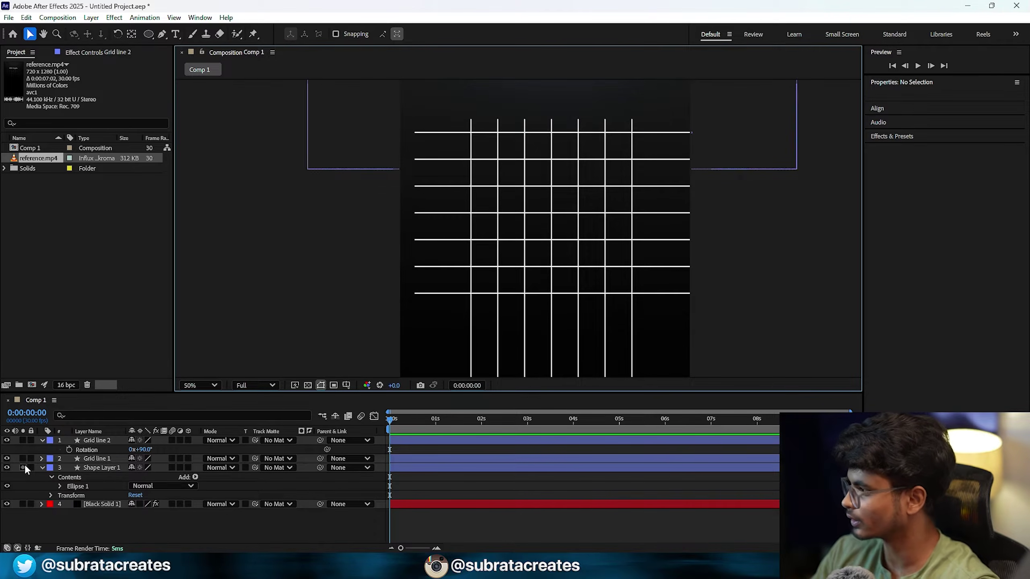
- Pre-compose the Grid line 1 and Grid line 2 layers as "Grid Group", moving all attributes into the new composition
{"action": "left_click", "coordinate": [97, 440]}
{"action": "left_click", "coordinate": [88, 459], "text": "ctrl"}
{"action": "left_click", "coordinate": [42, 441]}
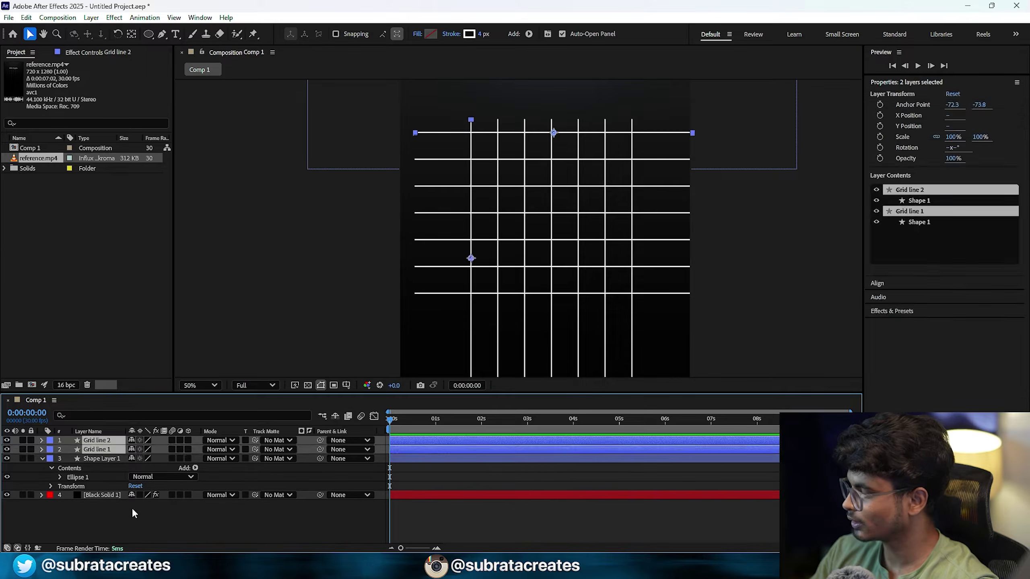
{"action": "left_click", "coordinate": [133, 513]}
{"action": "left_click", "coordinate": [103, 449]}
{"action": "left_click", "coordinate": [101, 443], "text": "ctrl"}
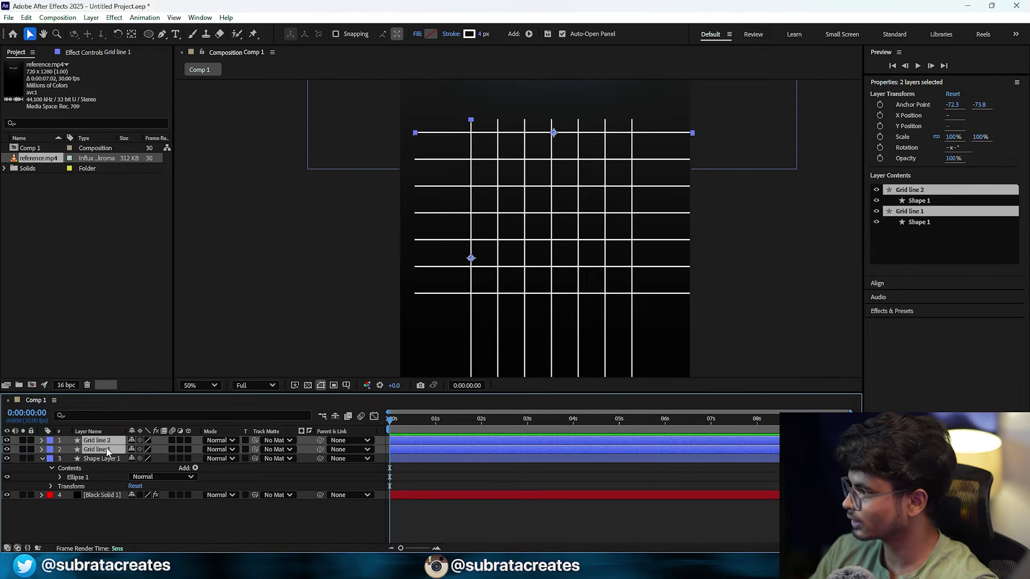
{"action": "right_click", "coordinate": [96, 453]}
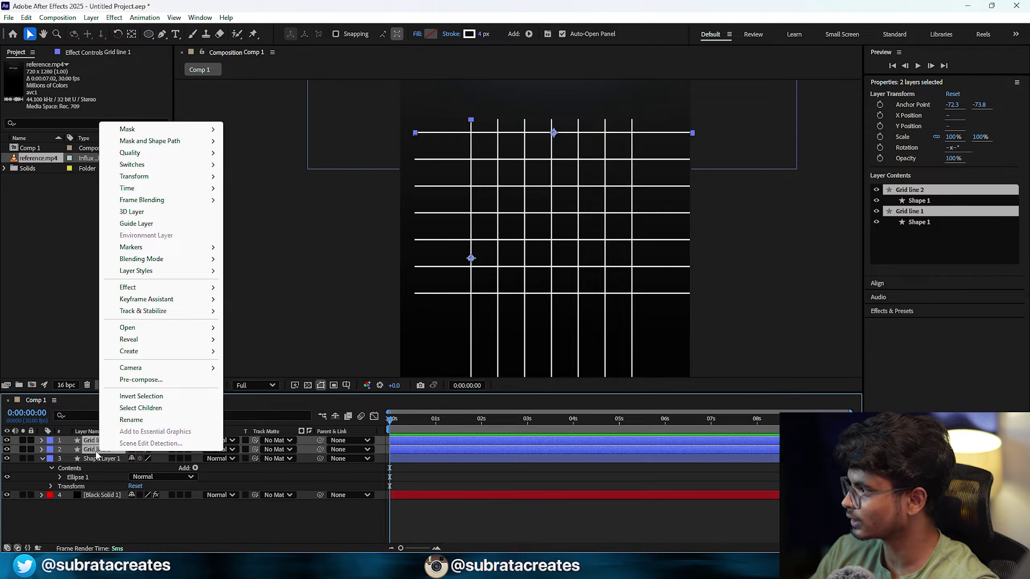
{"action": "left_click", "coordinate": [124, 382]}
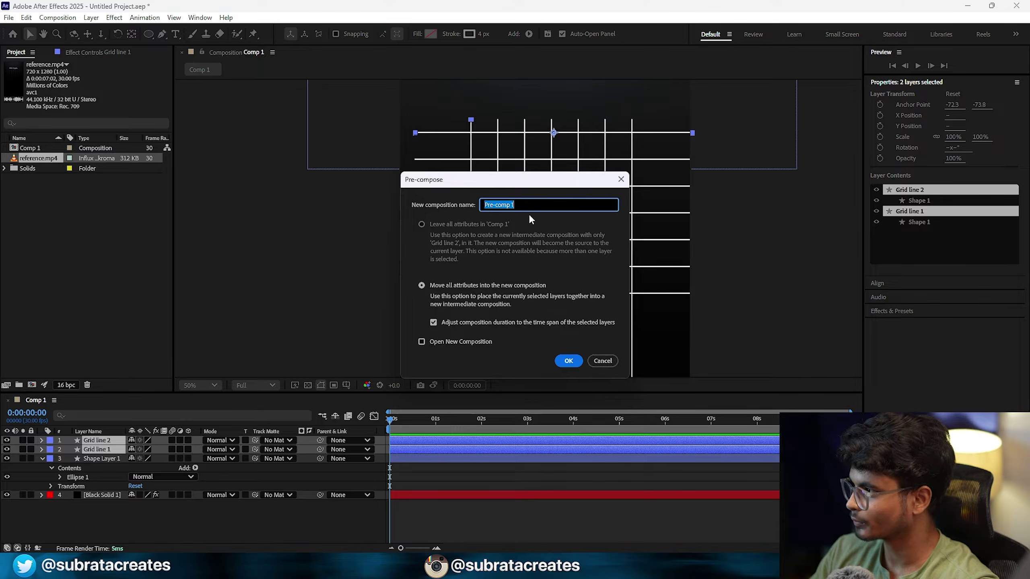
{"action": "type", "text": "Grid Group"}
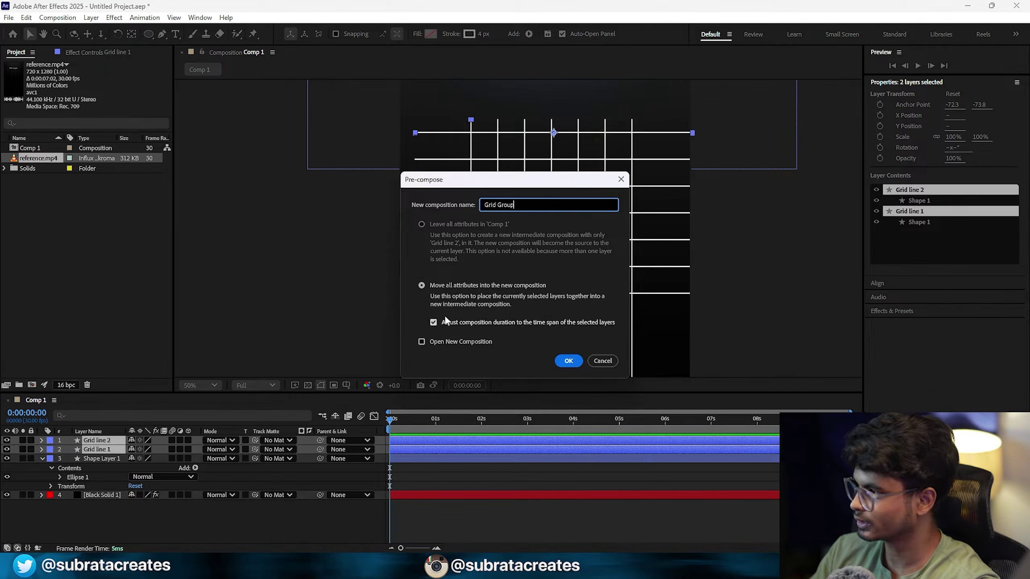
{"action": "left_click", "coordinate": [473, 287]}
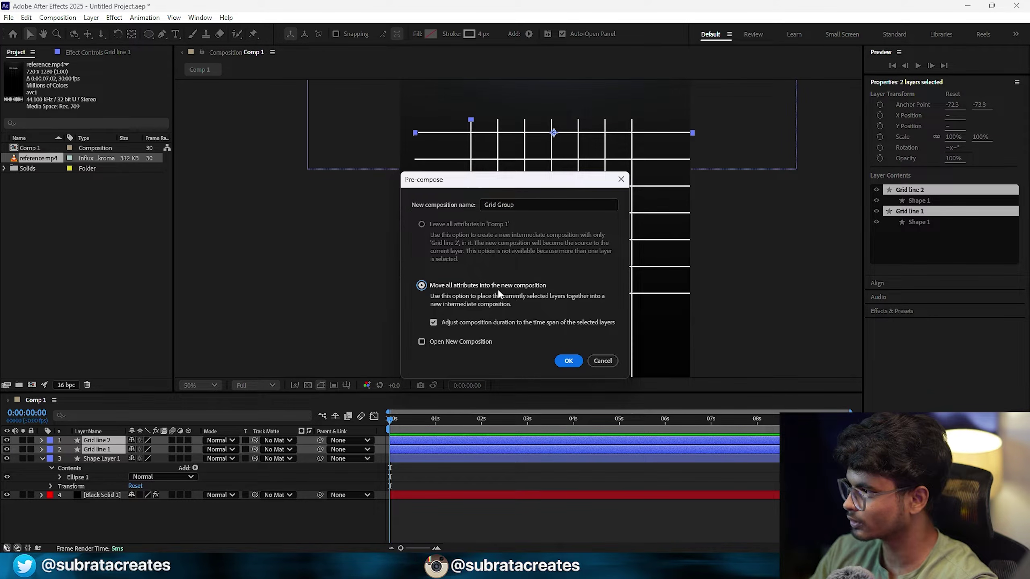
{"action": "left_click", "coordinate": [567, 360]}
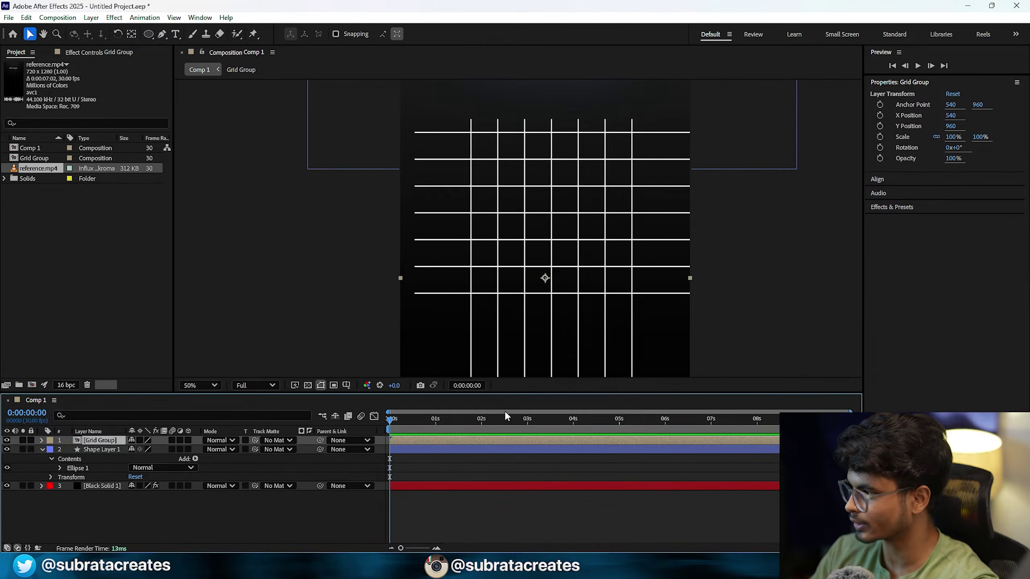
- Draw a rectangular mask on the Grid Group layer around the area where the vertical and horizontal lines cross
{"action": "left_click", "coordinate": [152, 36]}
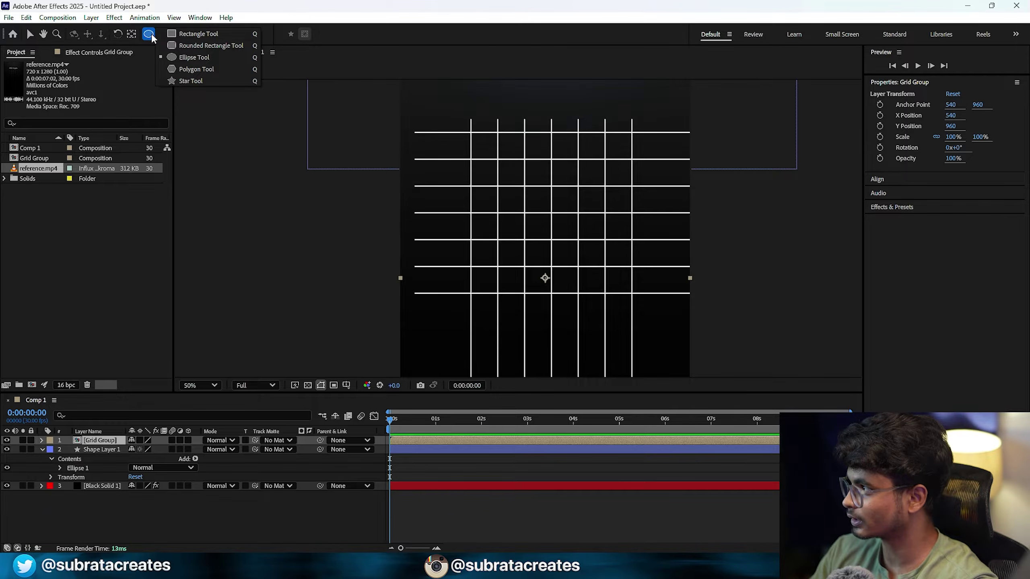
{"action": "left_click", "coordinate": [149, 36]}
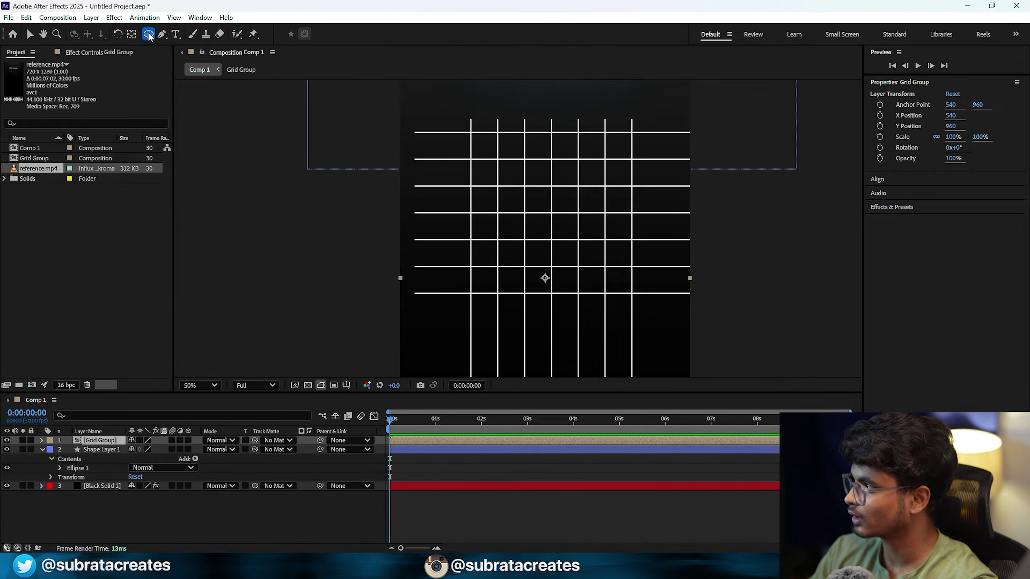
{"action": "left_click", "coordinate": [149, 35]}
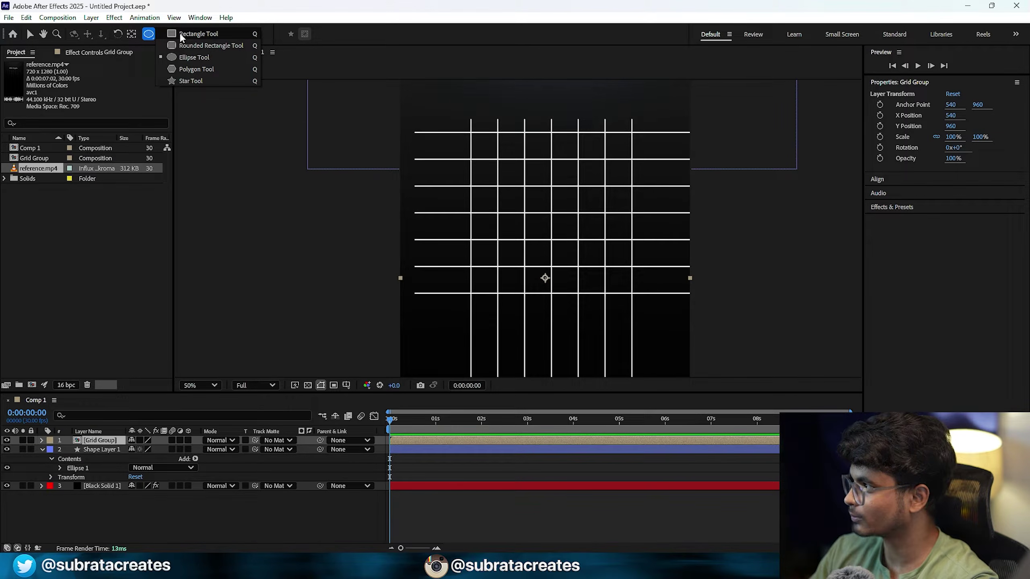
{"action": "left_click", "coordinate": [193, 33]}
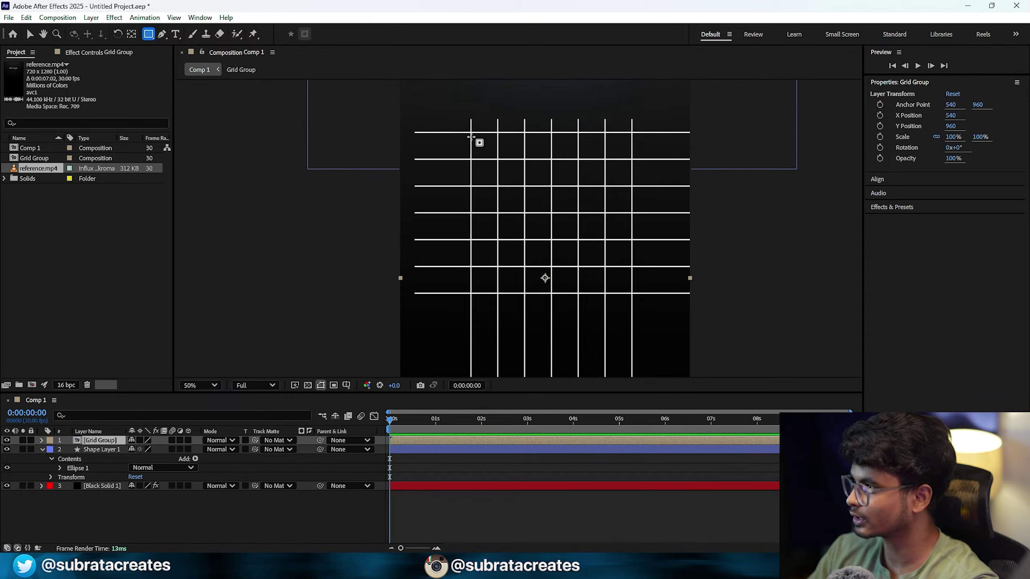
{"action": "left_click_drag", "start_coordinate": [469, 129], "coordinate": [635, 295]}
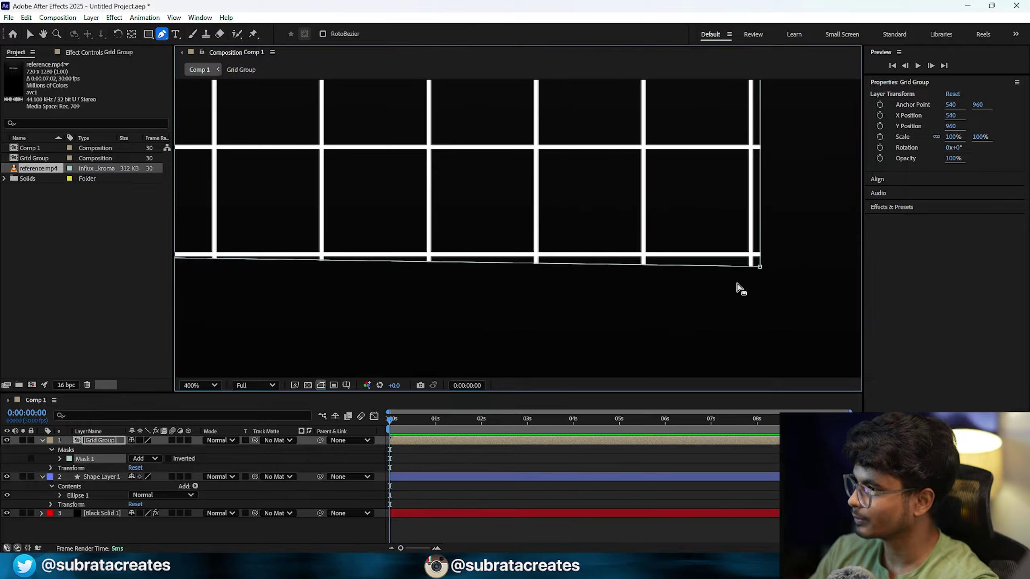
- Move the mask's lower-right corner in to the outer edges of the grid's last lines
{"action": "scroll", "coordinate": [735, 283], "scroll_direction": "up", "scroll_amount": 3}
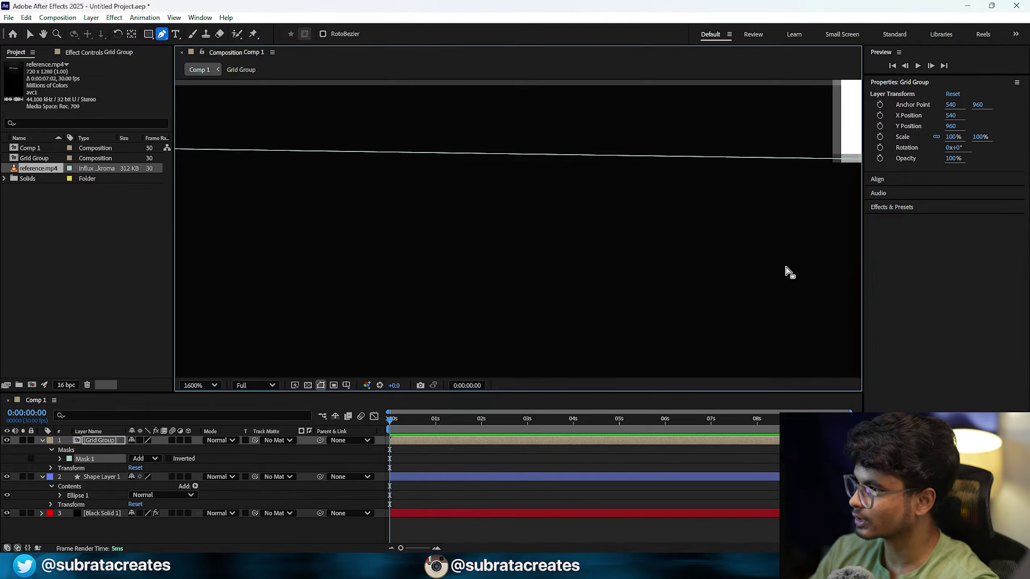
{"action": "left_click_drag", "start_coordinate": [764, 234], "coordinate": [575, 356]}
{"action": "key", "text": "g"}
{"action": "left_click_drag", "start_coordinate": [746, 284], "coordinate": [688, 198]}
{"action": "left_click_drag", "start_coordinate": [740, 120], "coordinate": [738, 339]}
{"action": "scroll", "coordinate": [731, 274], "scroll_direction": "down", "scroll_amount": 8}
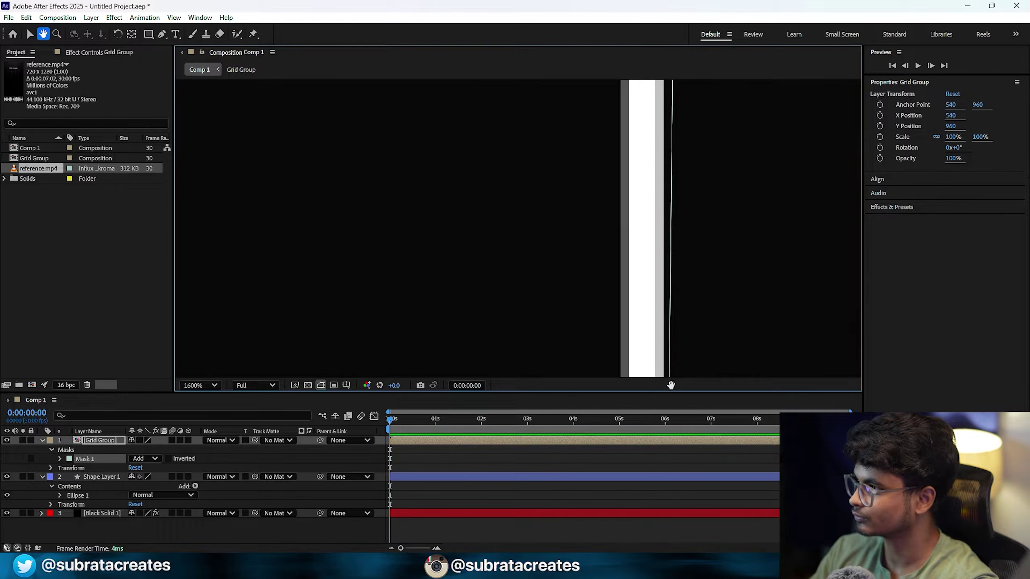
- Move the mask's upper-right corner in to the outer vertical line, and check the trimmed grid's edges
{"action": "scroll", "coordinate": [629, 343], "scroll_direction": "up", "scroll_amount": 8}
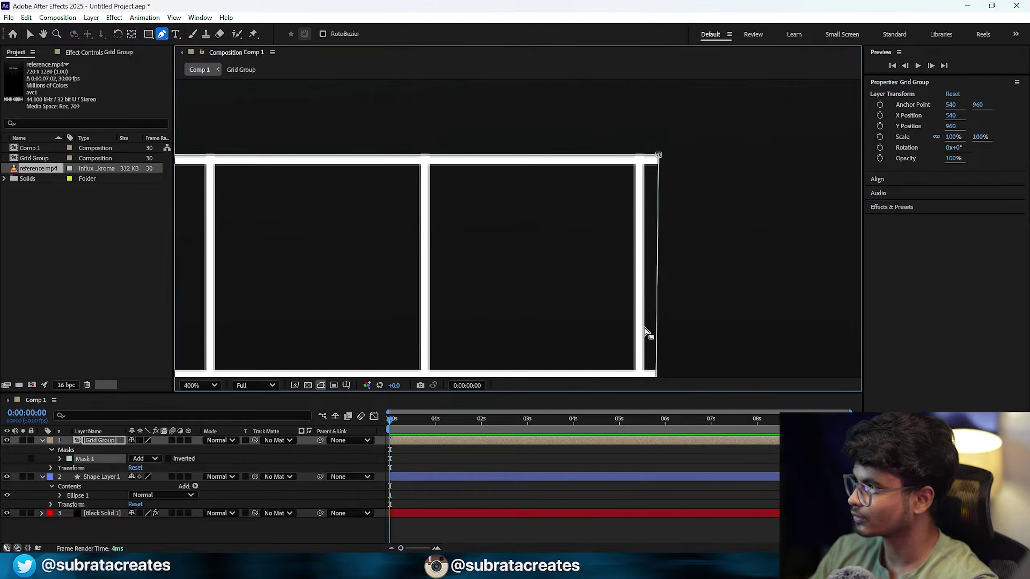
{"action": "scroll", "coordinate": [616, 246], "scroll_direction": "down", "scroll_amount": 2}
{"action": "key", "text": "g"}
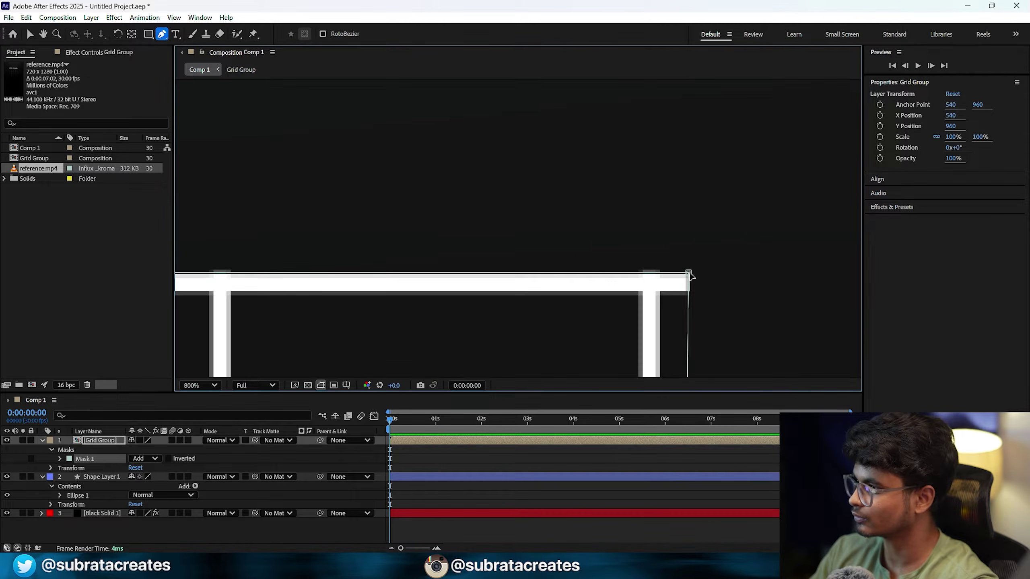
{"action": "left_click_drag", "start_coordinate": [688, 275], "coordinate": [659, 275]}
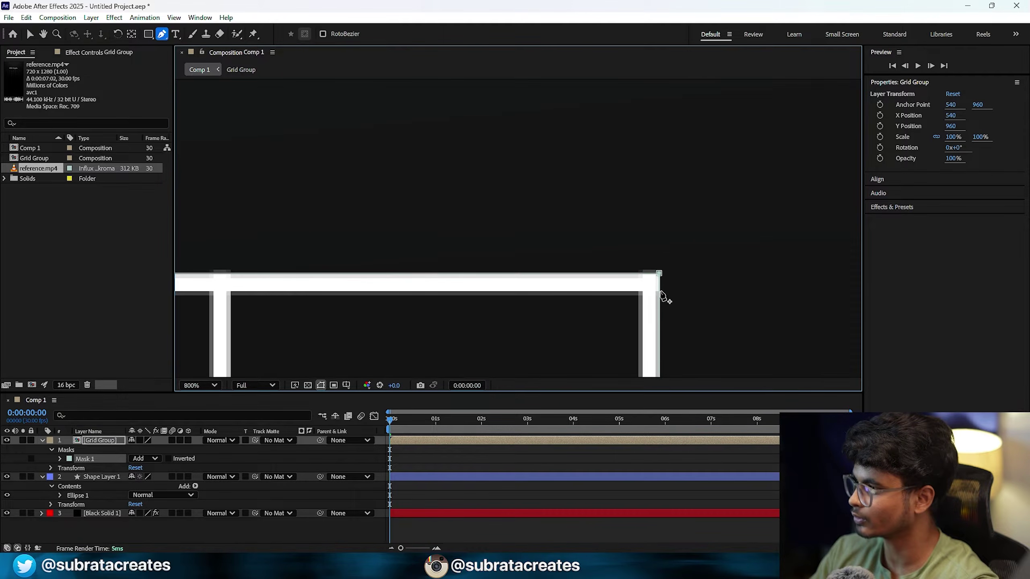
{"action": "scroll", "coordinate": [666, 295], "scroll_direction": "down", "scroll_amount": 5}
{"action": "key", "text": "space"}
{"action": "left_click_drag", "start_coordinate": [667, 345], "coordinate": [652, 113]}
{"action": "scroll", "coordinate": [592, 283], "scroll_direction": "down", "scroll_amount": 4}
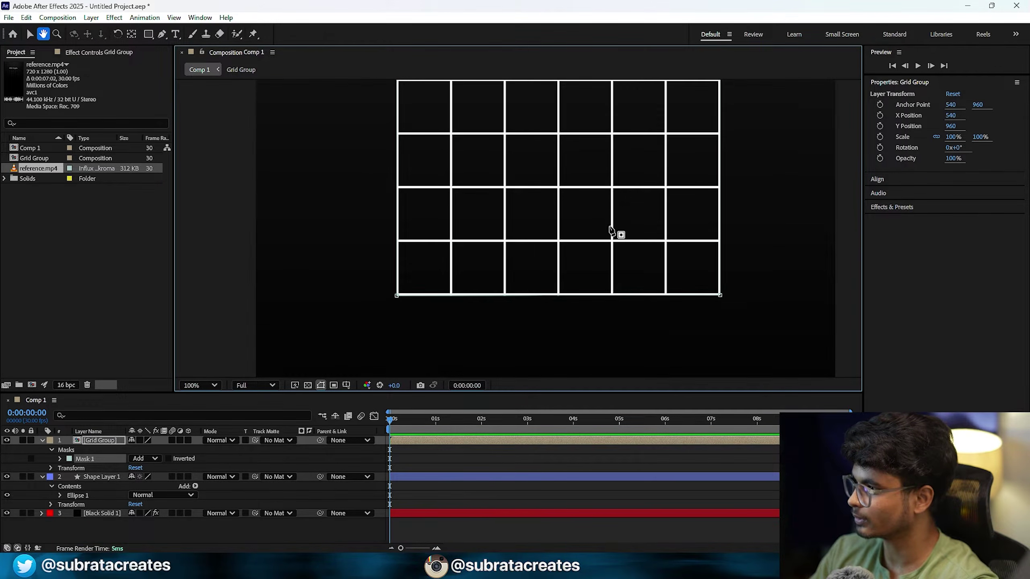
{"action": "left_click", "coordinate": [493, 524]}
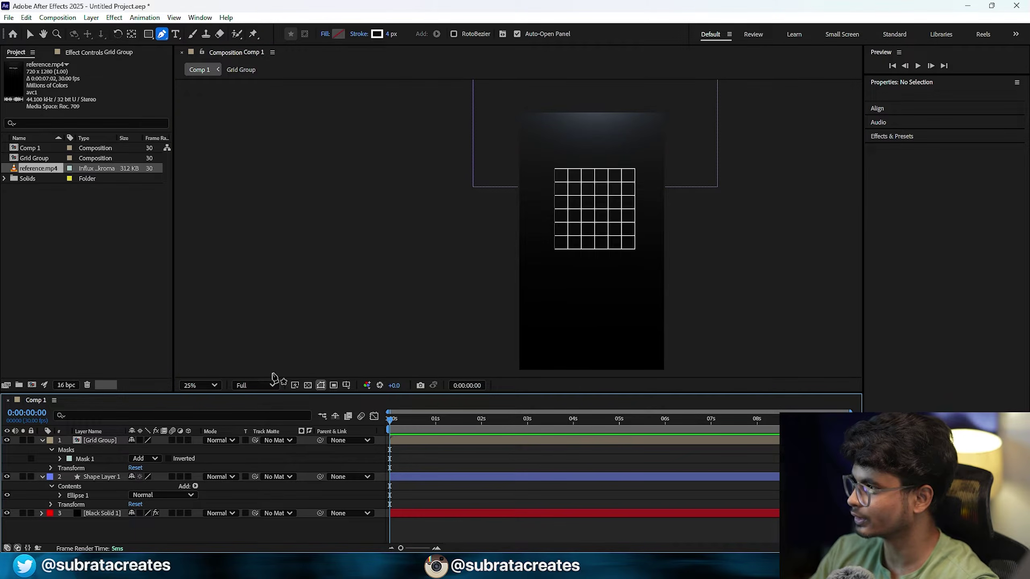
- Centre the Grid Group layer's anchor point in the grid and centre the layer in the composition
{"action": "left_click", "coordinate": [101, 441]}
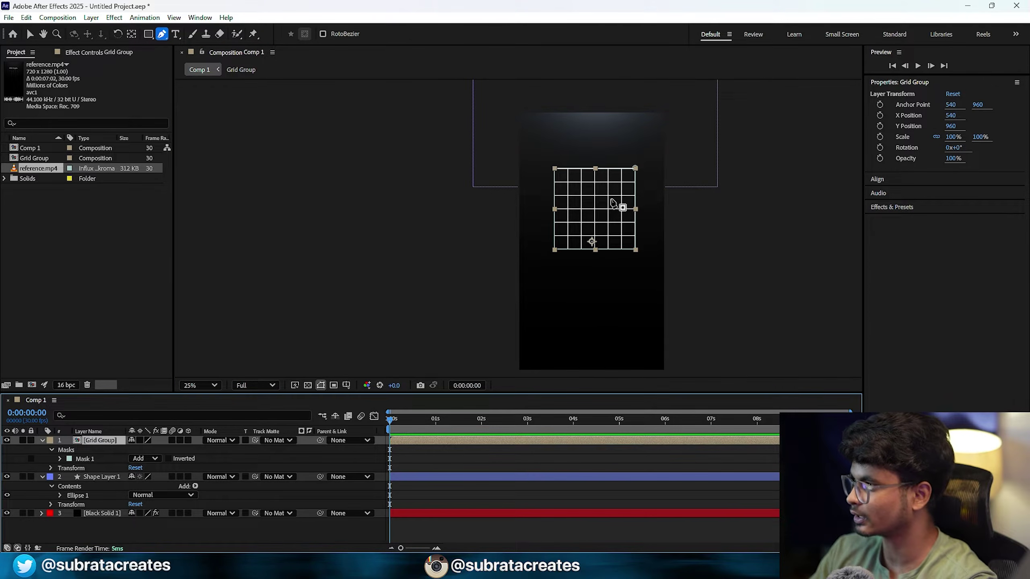
{"action": "key", "text": "v"}
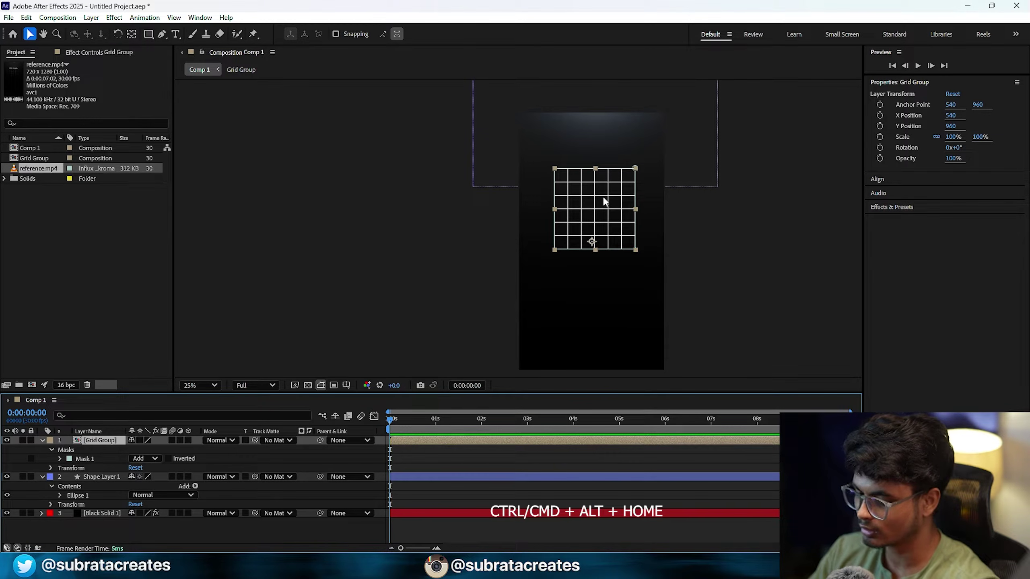
{"action": "key", "text": "ctrl+alt+Home"}
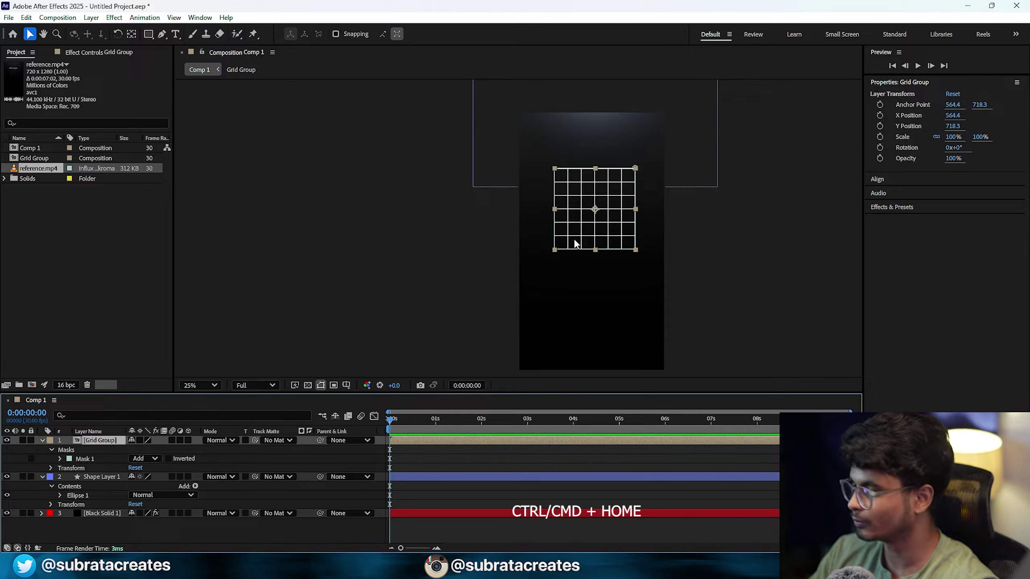
{"action": "key", "text": "ctrl+Home"}
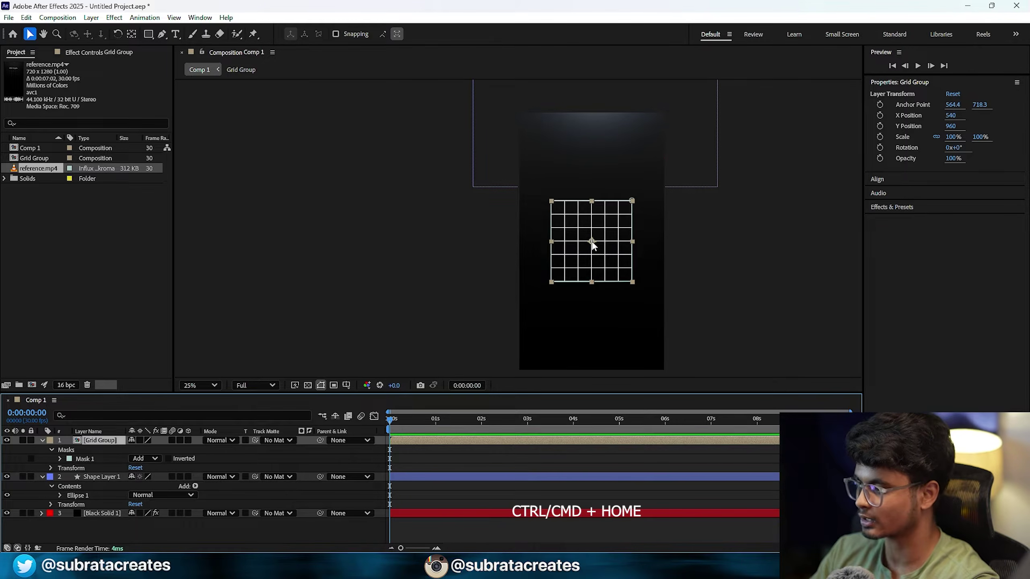
- Lower the Grid Group layer's opacity to 35%
{"action": "key", "text": "t"}
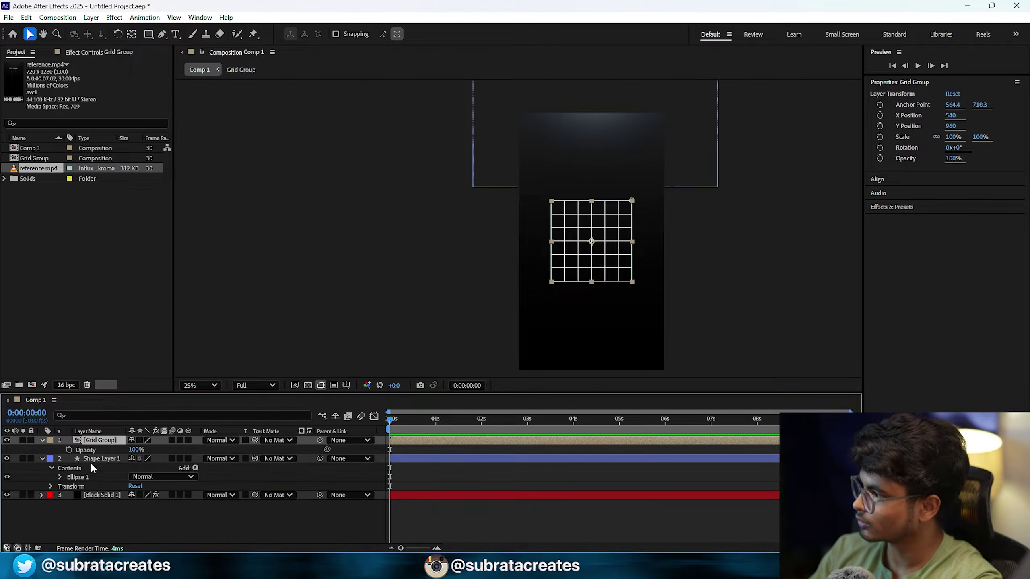
{"action": "left_click_drag", "start_coordinate": [132, 449], "coordinate": [107, 456]}
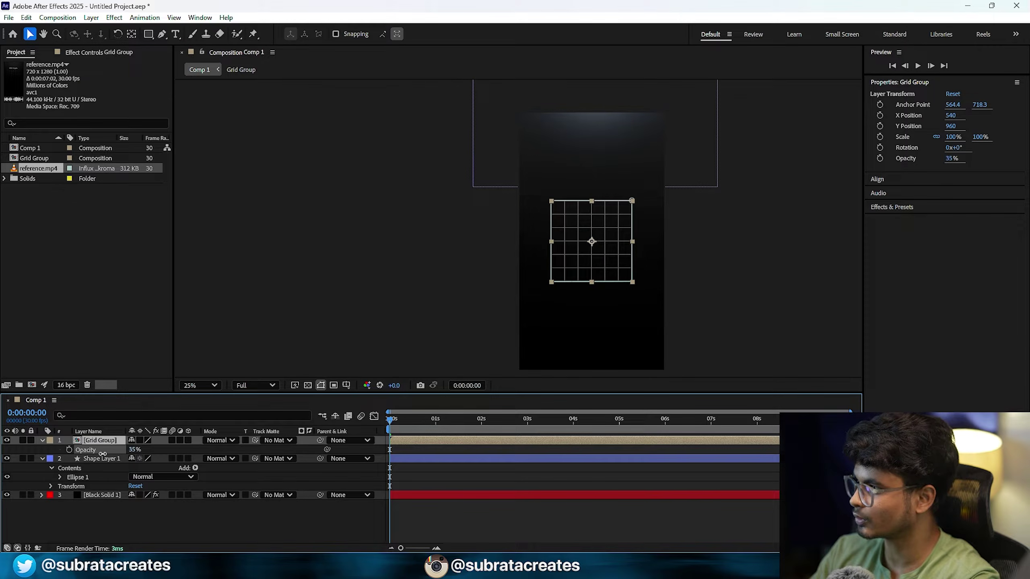
{"action": "left_click", "coordinate": [515, 519]}
- Examine the faded grid in the composition and set the preview magnification to Fit up to 100%
{"action": "scroll", "coordinate": [569, 212], "scroll_direction": "up", "scroll_amount": 2}
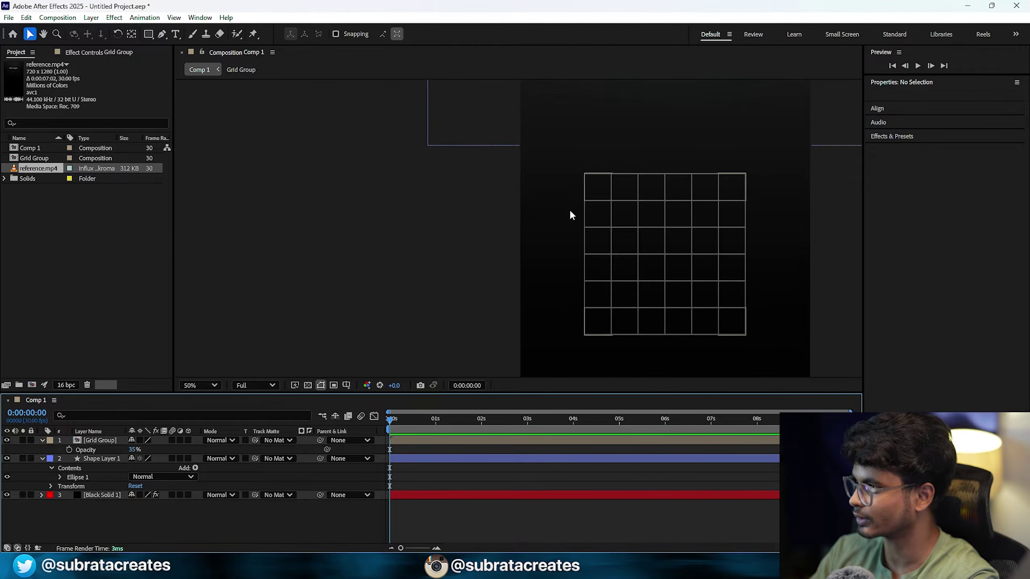
{"action": "key", "text": "h"}
{"action": "key", "text": "comma"}
{"action": "key", "text": "comma"}
{"action": "key", "text": "comma"}
{"action": "key", "text": "comma"}
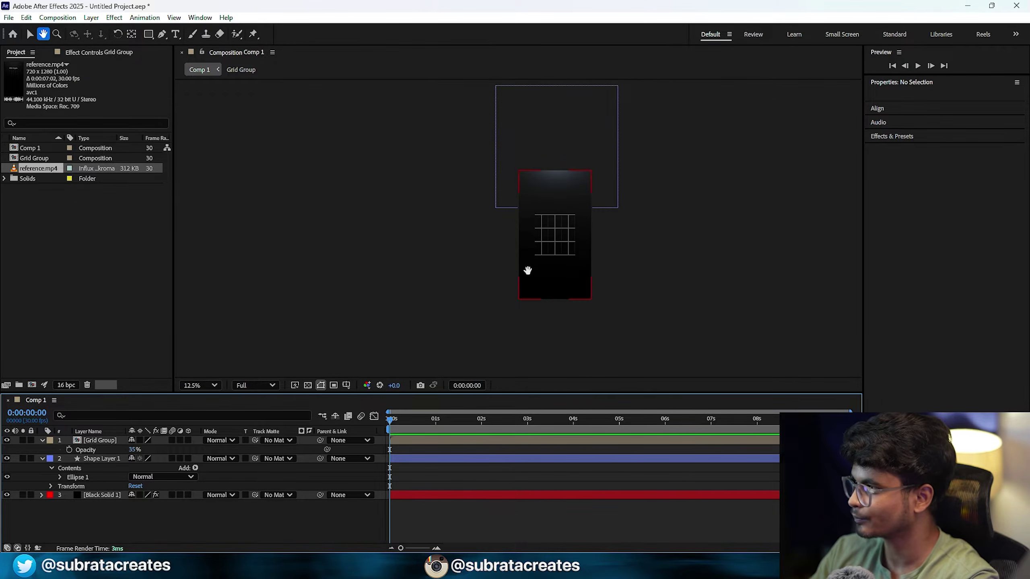
{"action": "left_click_drag", "start_coordinate": [527, 271], "coordinate": [535, 287]}
{"action": "key", "text": "v"}
{"action": "left_click", "coordinate": [200, 385]}
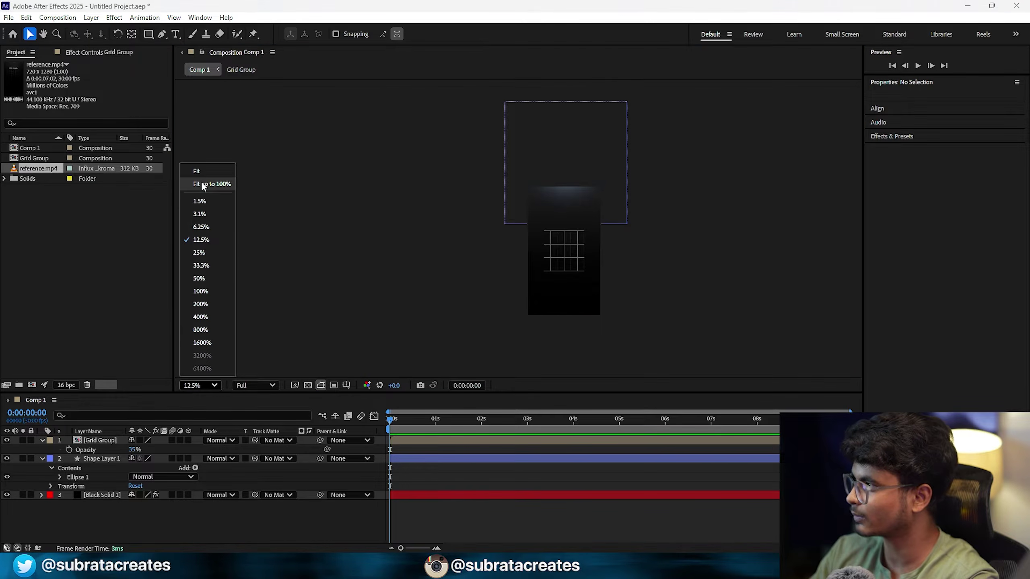
{"action": "left_click", "coordinate": [203, 185]}
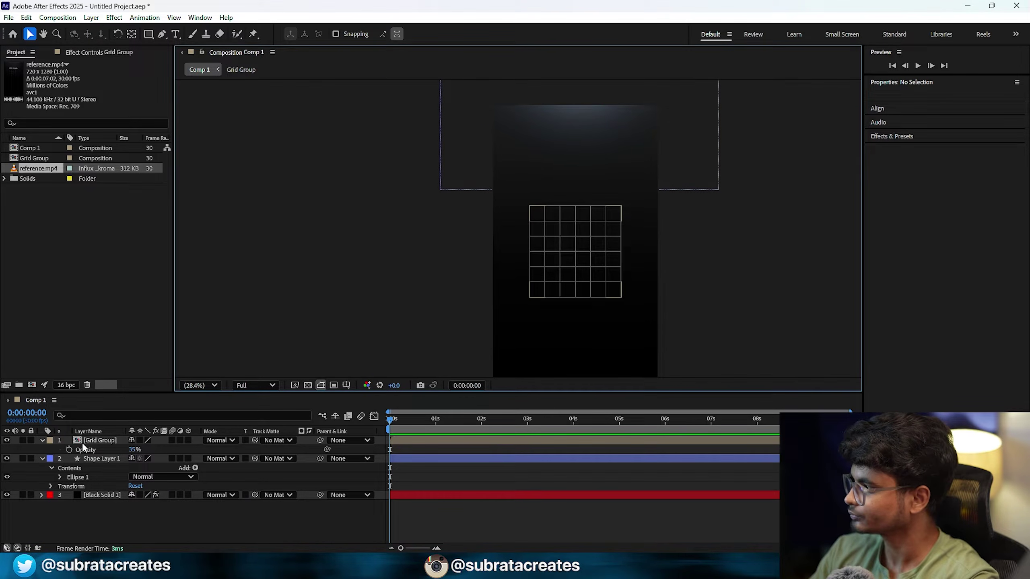
- Draw a second rectangular mask on Grid Group over the grid's upper four rows and set its mode to Subtract
{"action": "left_click", "coordinate": [97, 443]}
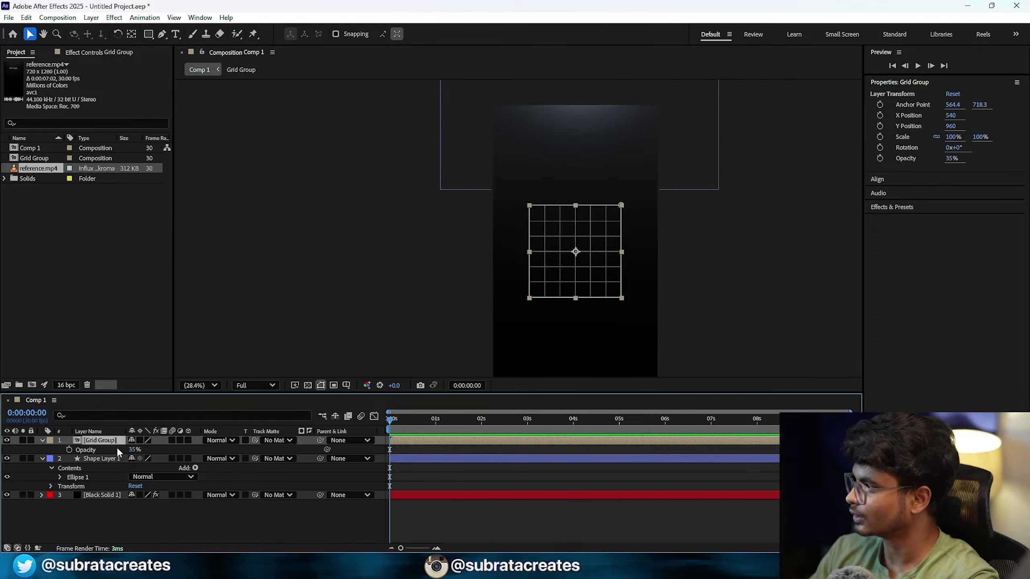
{"action": "left_click_drag", "start_coordinate": [149, 33], "coordinate": [177, 35]}
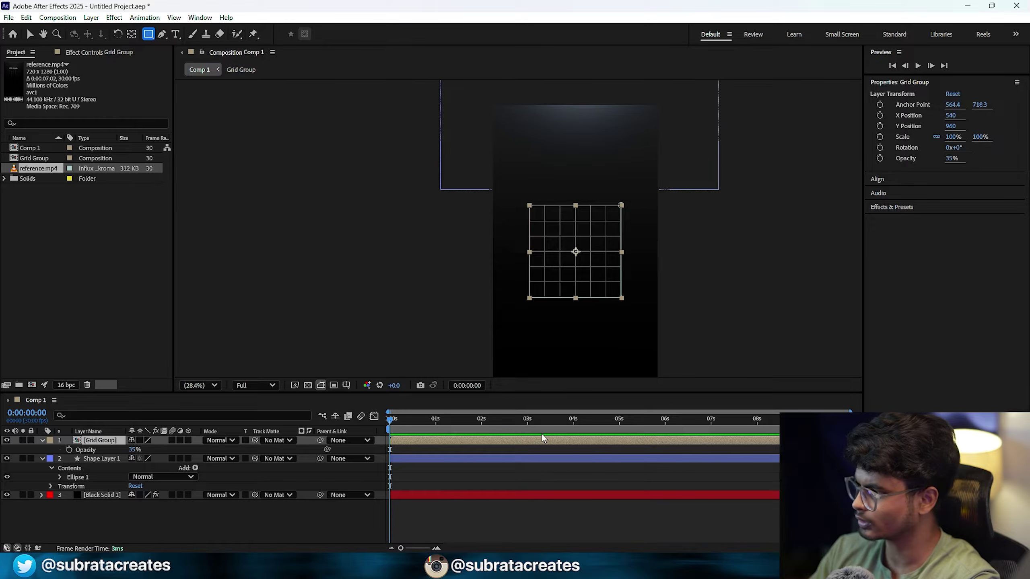
{"action": "left_click_drag", "start_coordinate": [499, 120], "coordinate": [649, 268]}
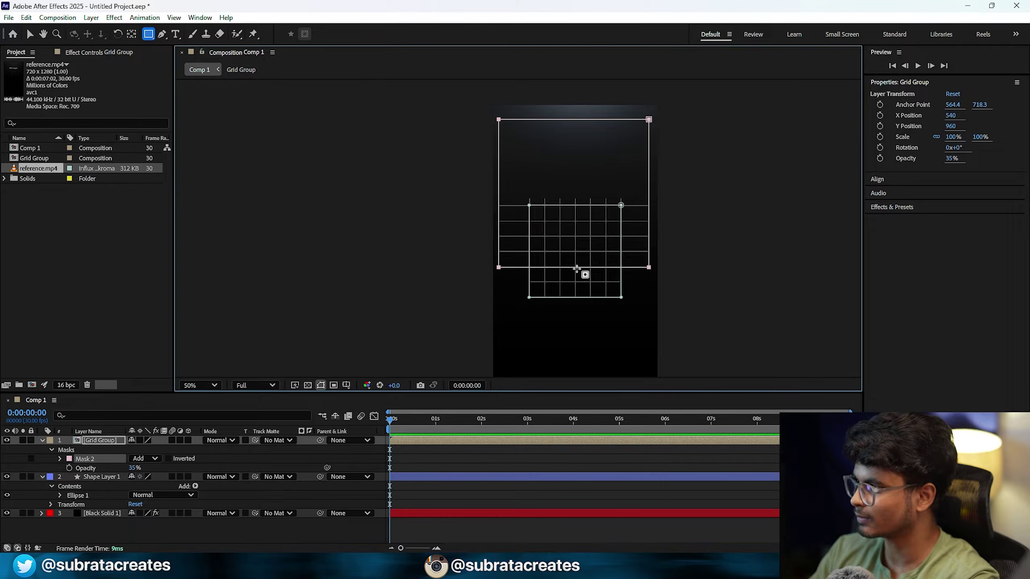
{"action": "scroll", "coordinate": [585, 271], "scroll_direction": "up", "scroll_amount": 2}
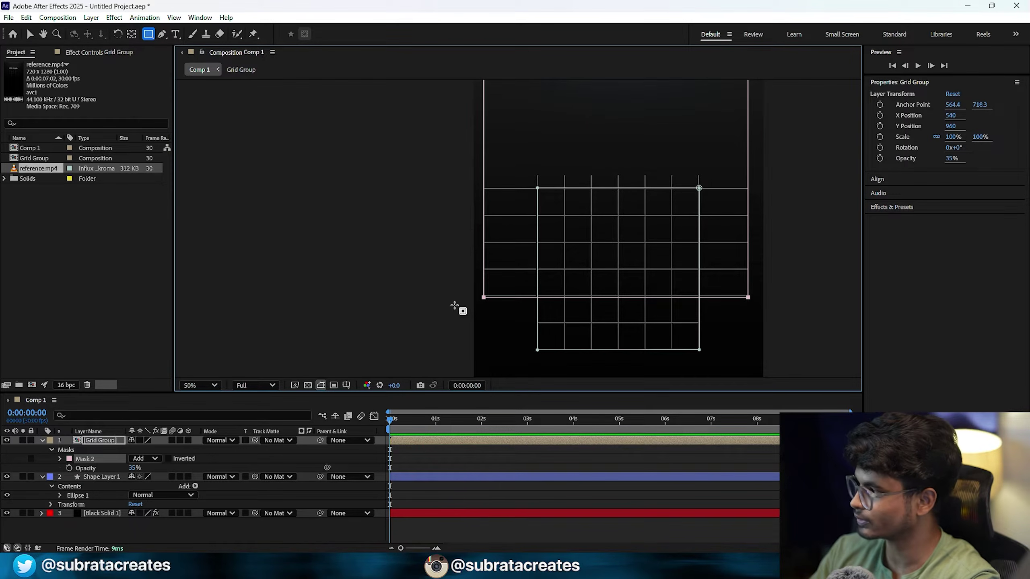
{"action": "left_click", "coordinate": [146, 459]}
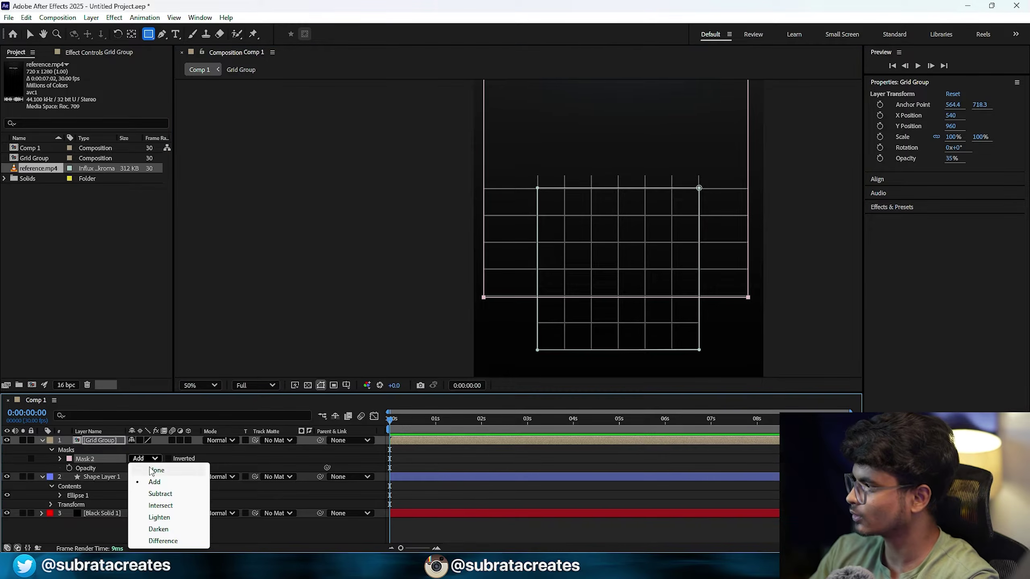
{"action": "left_click", "coordinate": [155, 494]}
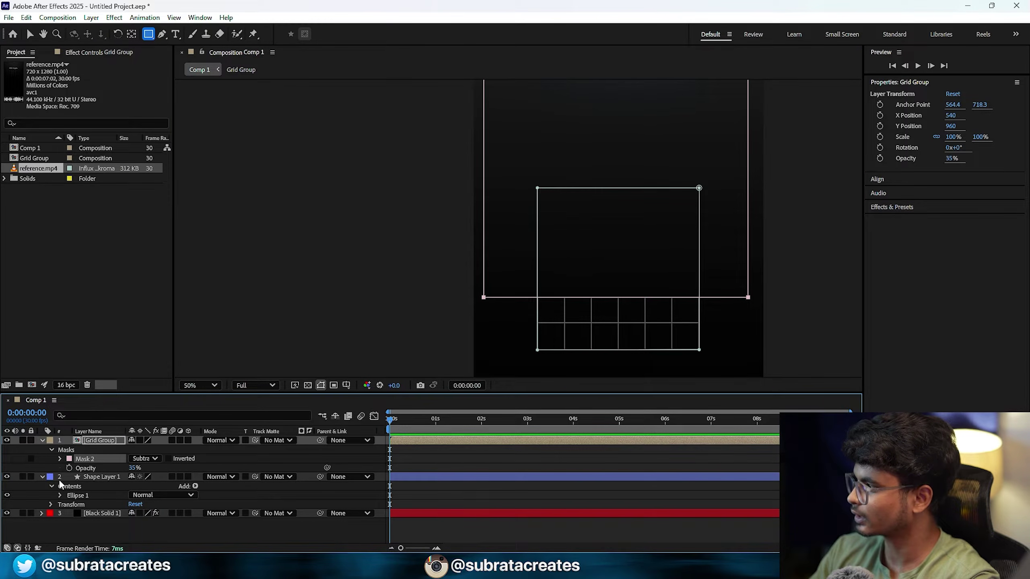
- Invert Mask 2 on the Grid Group layer and set its feather to 234 pixels
{"action": "left_click", "coordinate": [169, 458]}
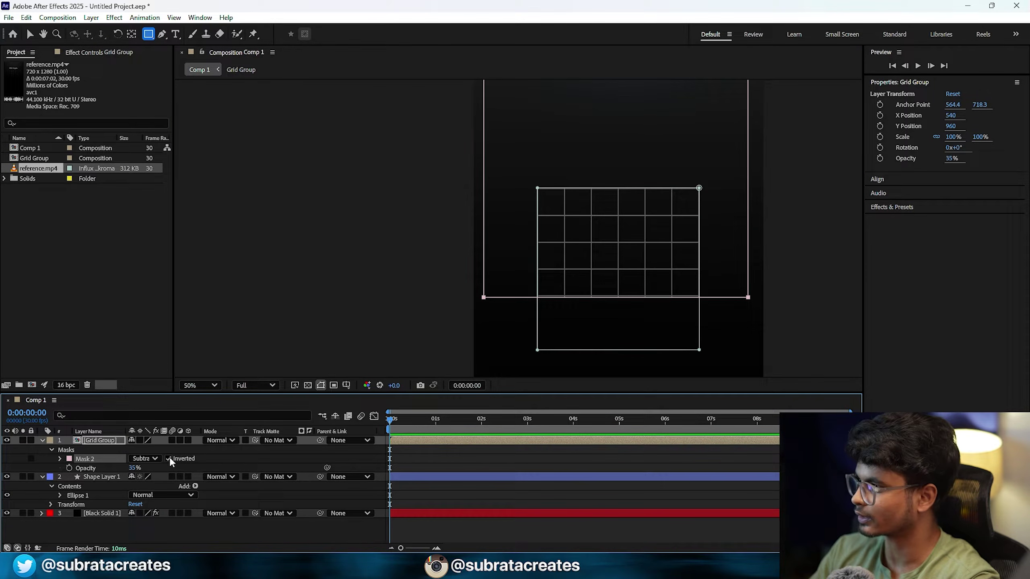
{"action": "left_click", "coordinate": [59, 459]}
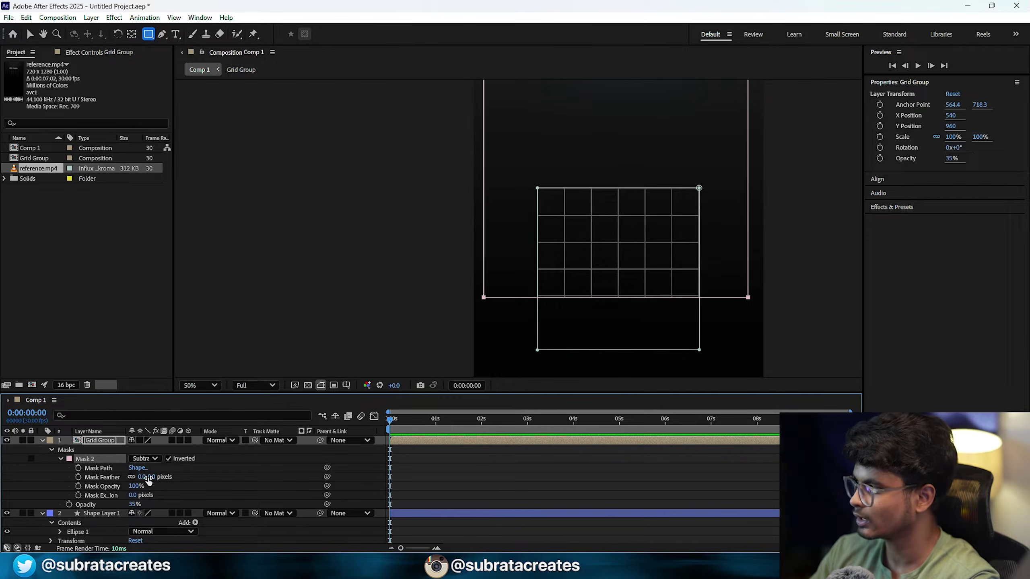
{"action": "left_click_drag", "start_coordinate": [149, 477], "coordinate": [224, 479]}
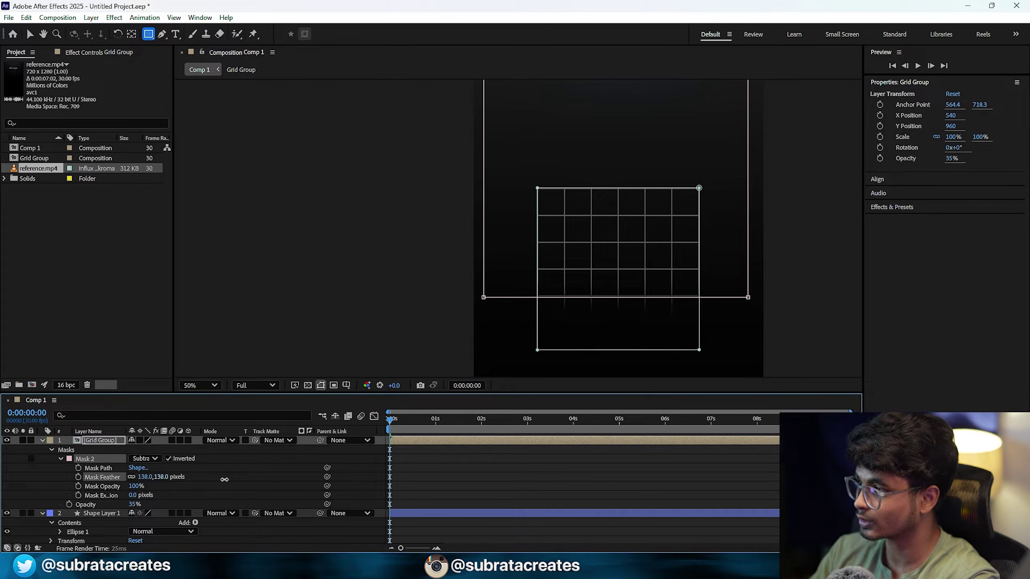
{"action": "left_click", "coordinate": [427, 496]}
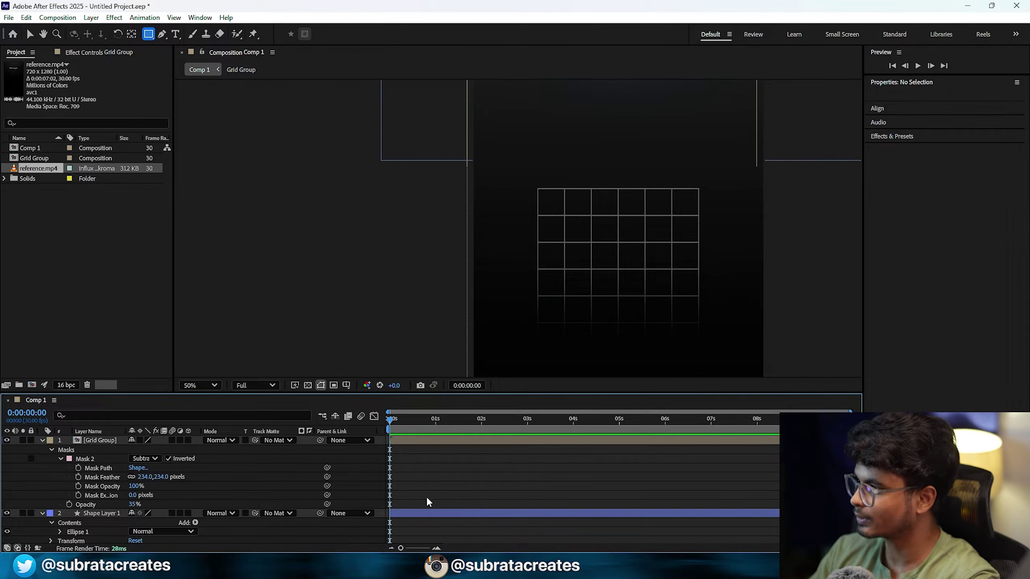
- Examine the feathered grid in the composition and compare it with the grid in the reference.mp4 footage
{"action": "scroll", "coordinate": [649, 373], "scroll_direction": "down", "scroll_amount": 2}
{"action": "key", "text": "h"}
{"action": "left_click_drag", "start_coordinate": [620, 343], "coordinate": [616, 279]}
{"action": "key", "text": "v"}
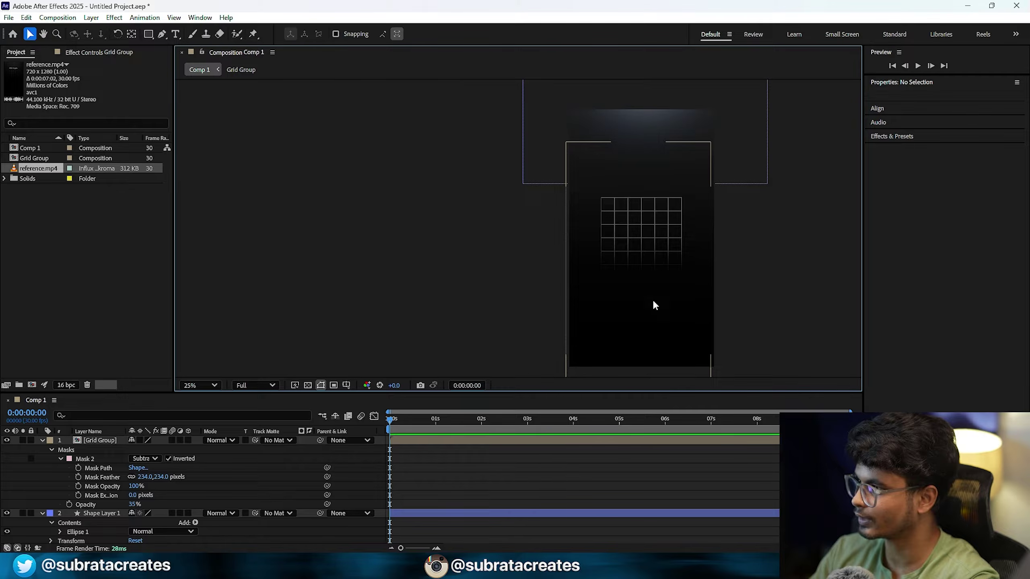
{"action": "scroll", "coordinate": [652, 294], "scroll_direction": "up", "scroll_amount": 2}
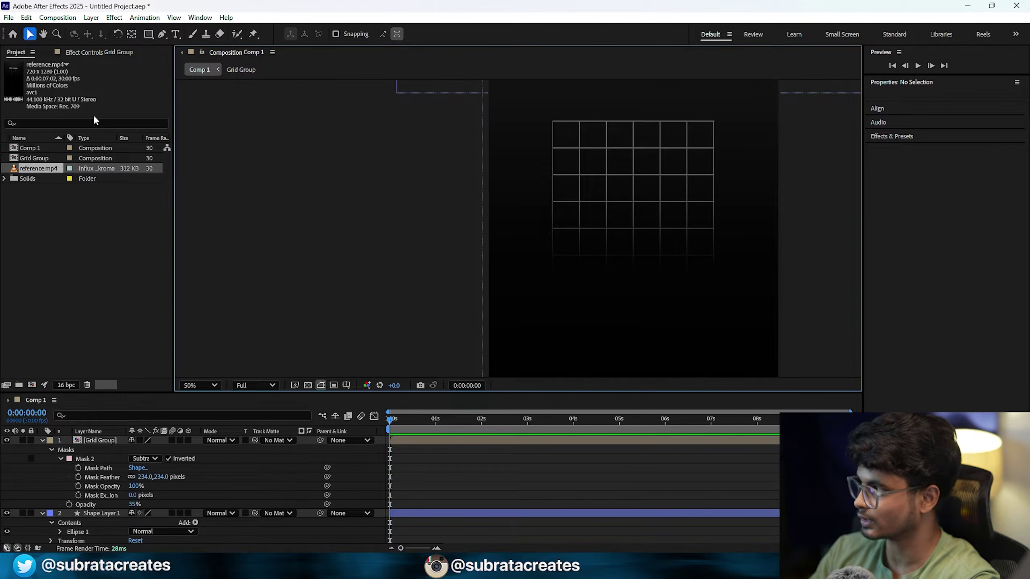
{"action": "double_click", "coordinate": [38, 168]}
{"action": "left_click", "coordinate": [547, 385]}
{"action": "left_click", "coordinate": [552, 179]}
{"action": "key", "text": "h"}
{"action": "scroll", "coordinate": [692, 267], "scroll_direction": "up", "scroll_amount": 4}
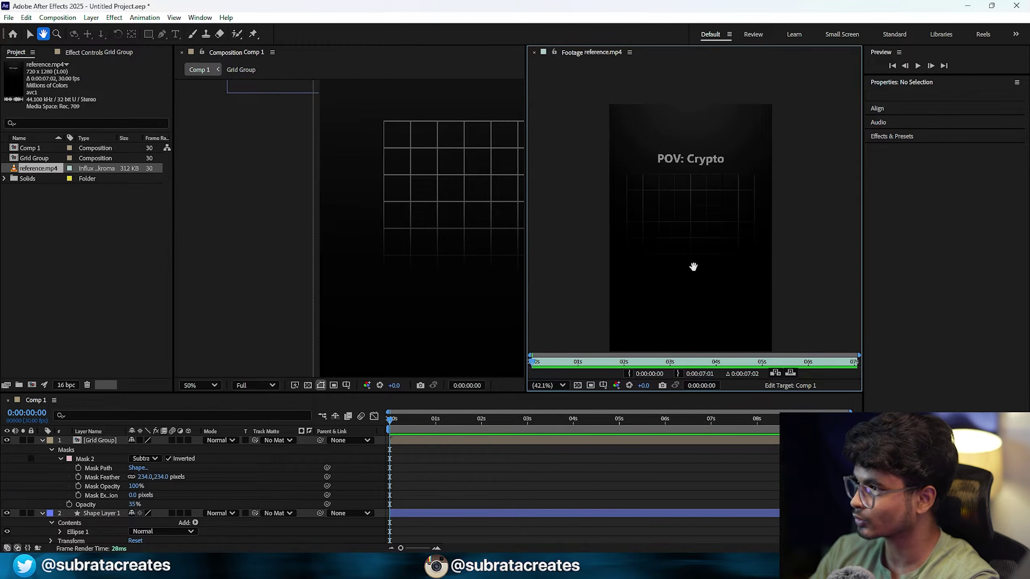
{"action": "left_click_drag", "start_coordinate": [691, 201], "coordinate": [750, 203]}
{"action": "key", "text": "v"}
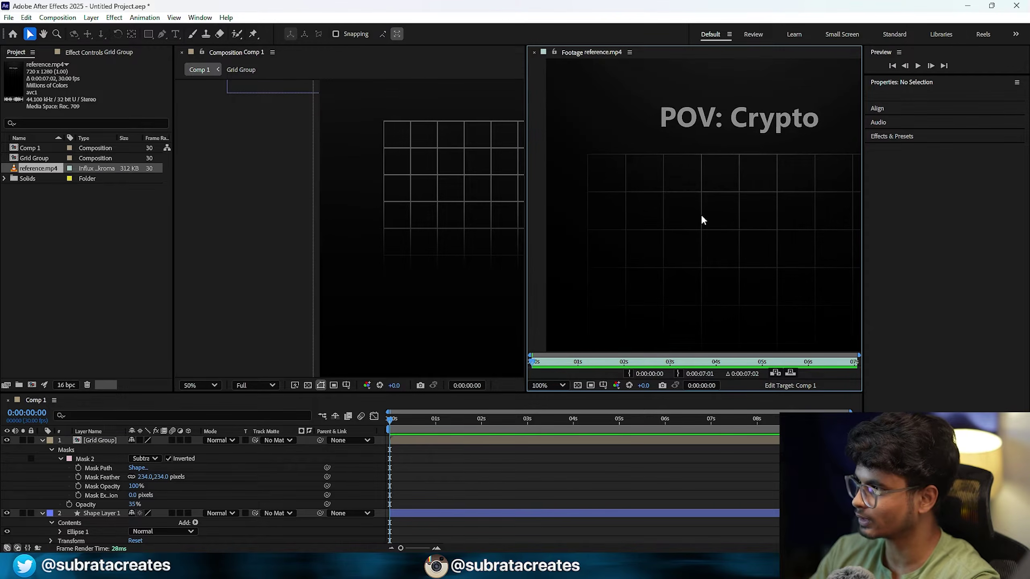
{"action": "left_click", "coordinate": [534, 53]}
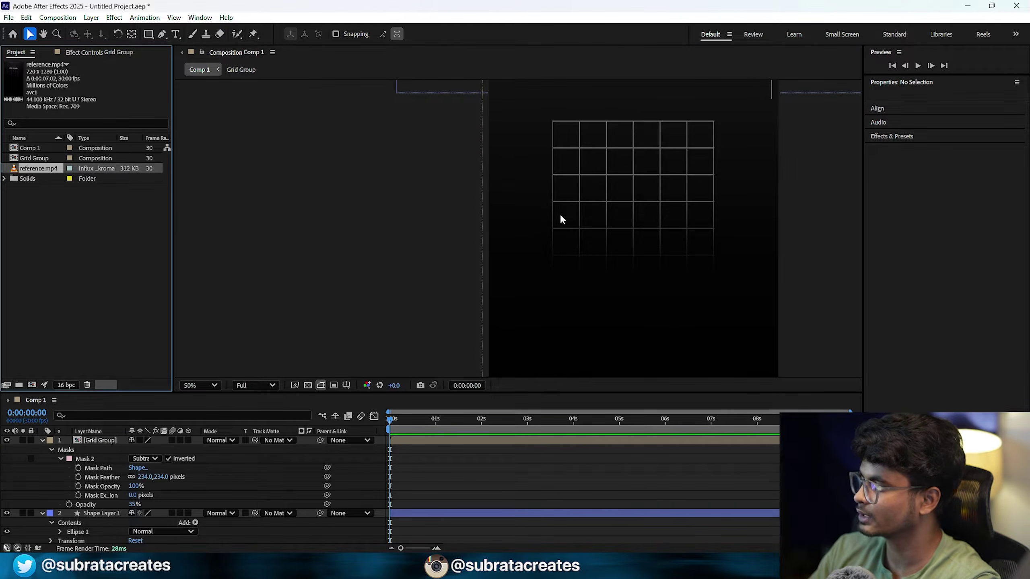
- In the Grid Group composition, reduce the stroke width of Grid line 1 and Grid line 2 to 3 px and finally to 2 px
{"action": "double_click", "coordinate": [117, 441]}
{"action": "left_click_drag", "start_coordinate": [604, 308], "coordinate": [556, 287]}
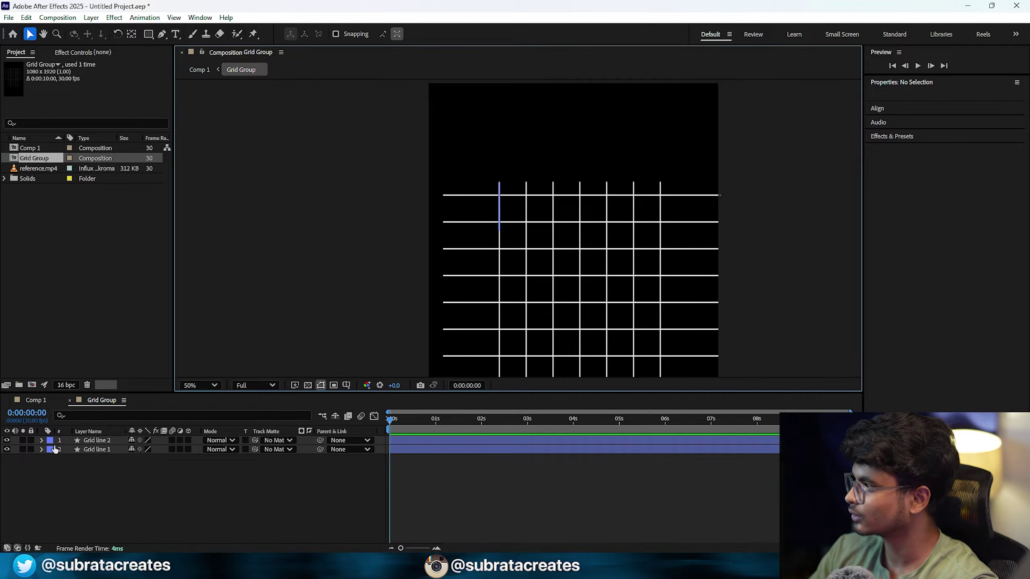
{"action": "left_click", "coordinate": [94, 441]}
{"action": "left_click", "coordinate": [92, 450], "text": "shift"}
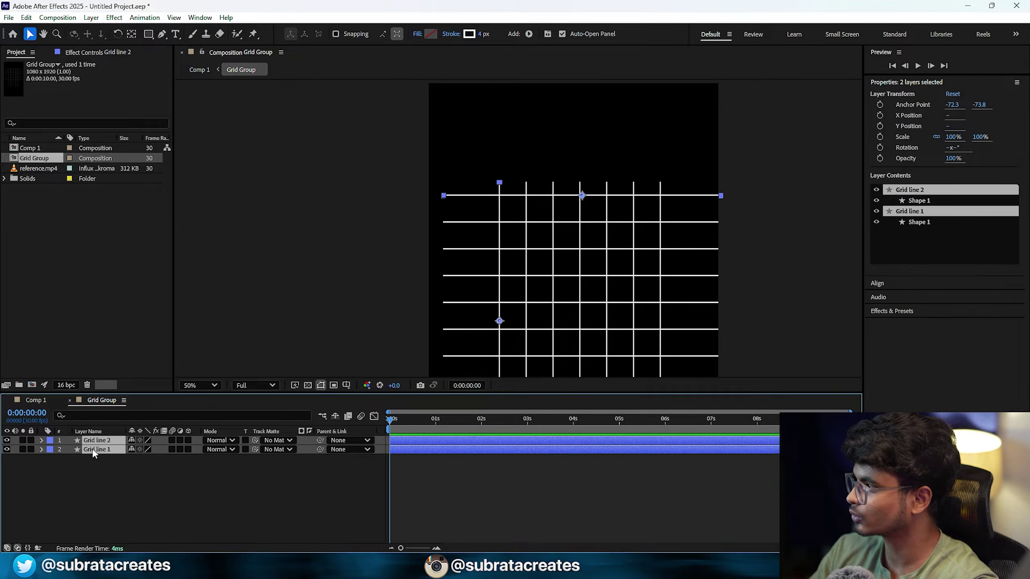
{"action": "left_click", "coordinate": [482, 34]}
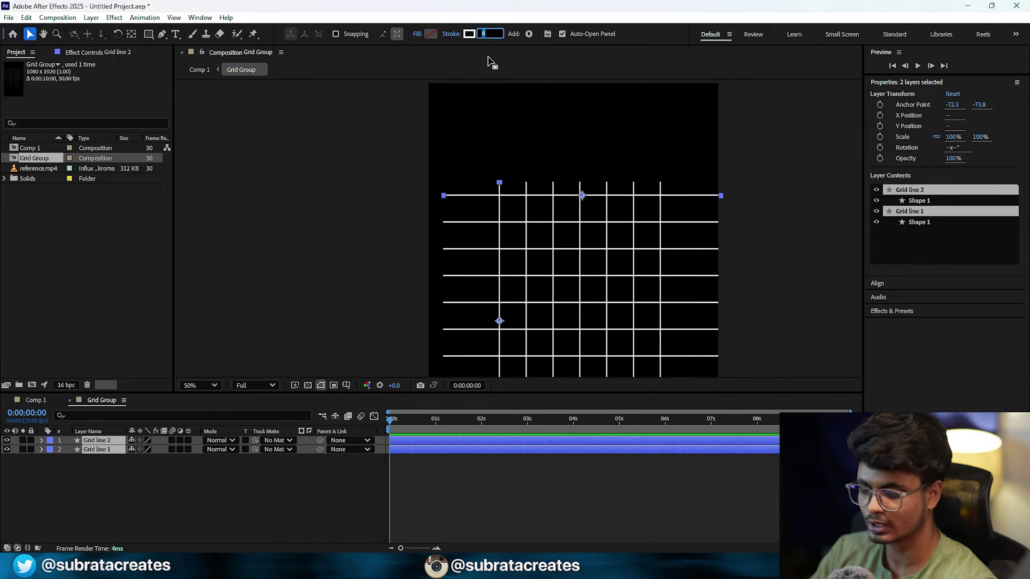
{"action": "type", "text": "3"}
{"action": "key", "text": "Return"}
{"action": "left_click_drag", "start_coordinate": [384, 458], "coordinate": [100, 443]}
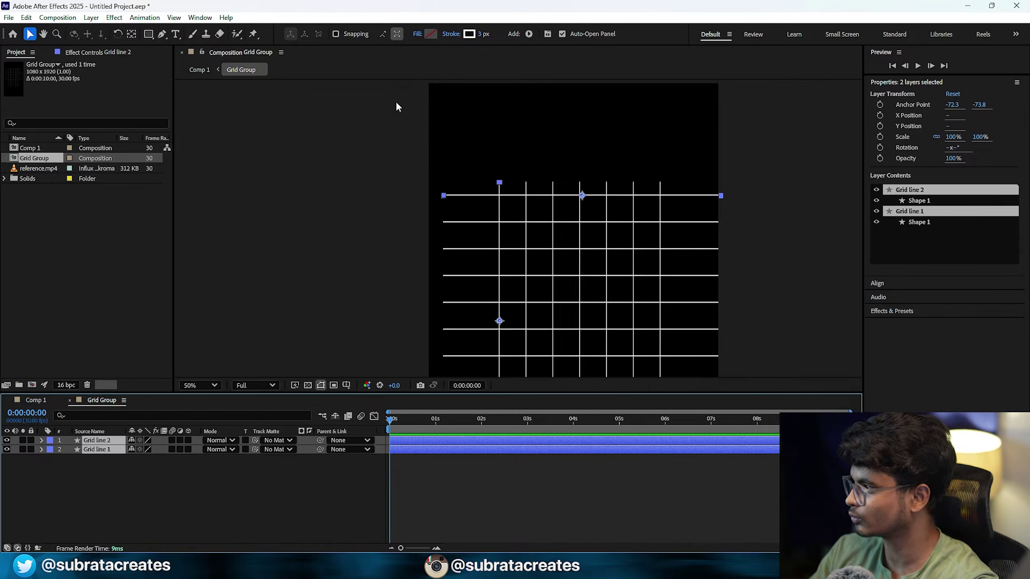
{"action": "left_click", "coordinate": [482, 35]}
{"action": "type", "text": "2"}
{"action": "key", "text": "Return"}
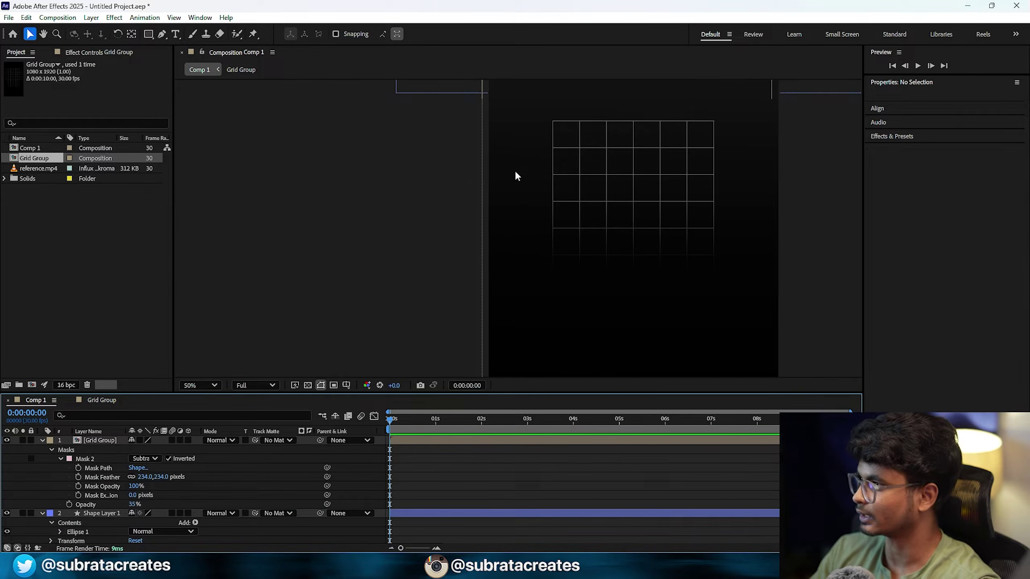
- Examine the thinner grid in Comp 1, fitted to the viewer, and collapse the Grid Group and Shape Layer 1 properties
{"action": "scroll", "coordinate": [611, 216], "scroll_direction": "down", "scroll_amount": 2}
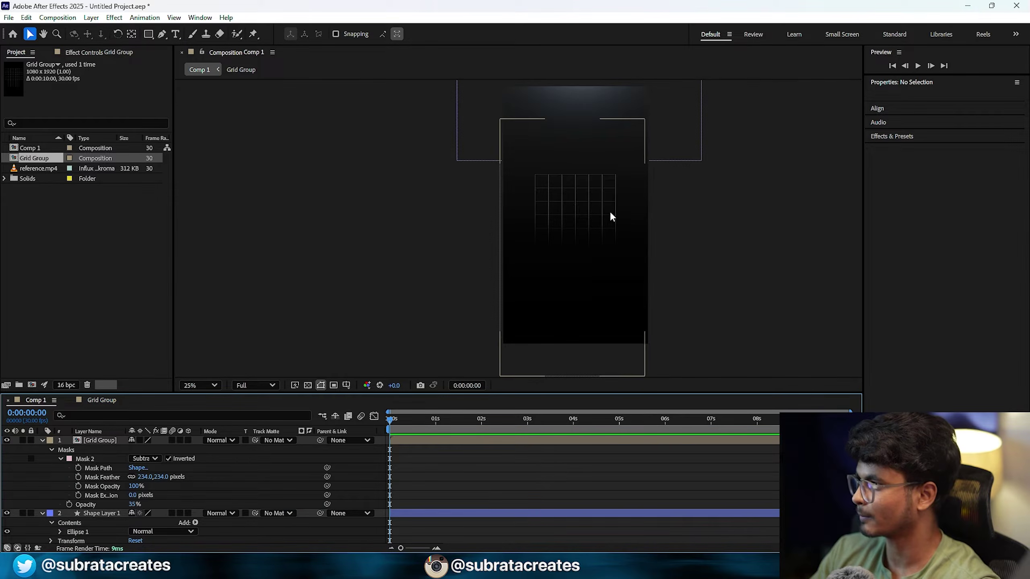
{"action": "scroll", "coordinate": [602, 149], "scroll_direction": "up", "scroll_amount": 2}
{"action": "left_click_drag", "start_coordinate": [522, 271], "coordinate": [577, 214]}
{"action": "key", "text": "v"}
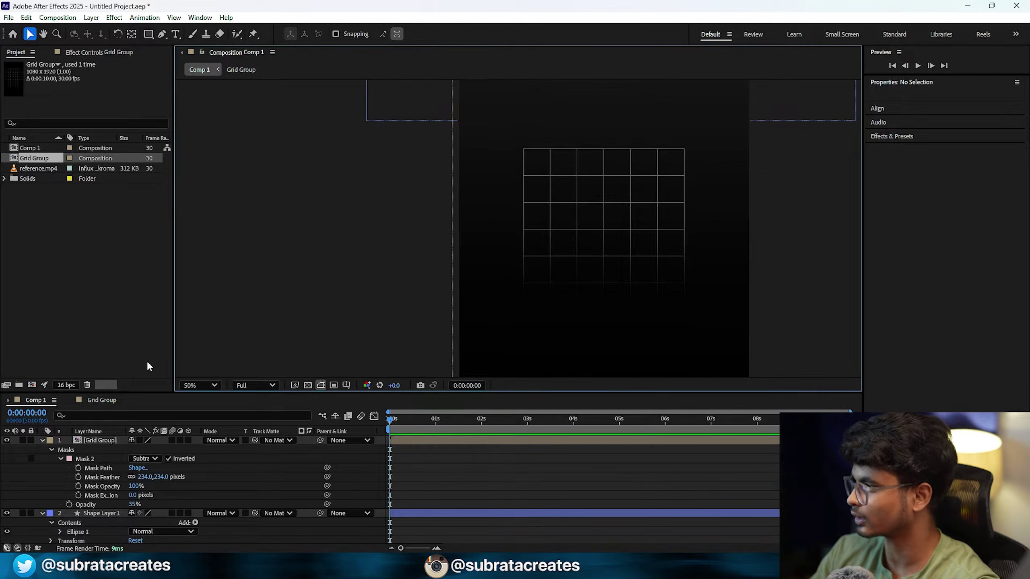
{"action": "left_click", "coordinate": [200, 385]}
{"action": "left_click", "coordinate": [203, 186]}
{"action": "left_click", "coordinate": [42, 440]}
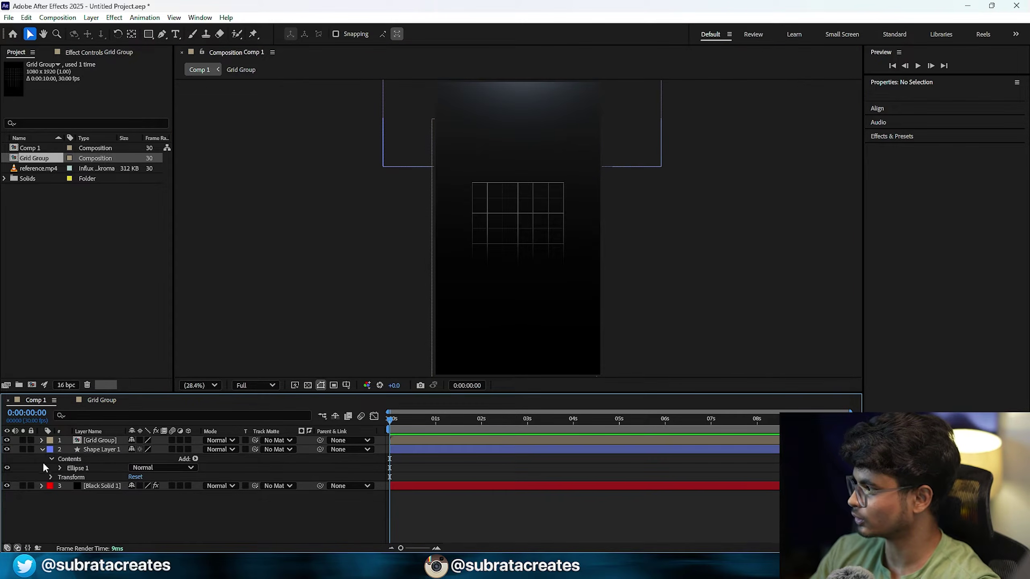
{"action": "left_click", "coordinate": [41, 449]}
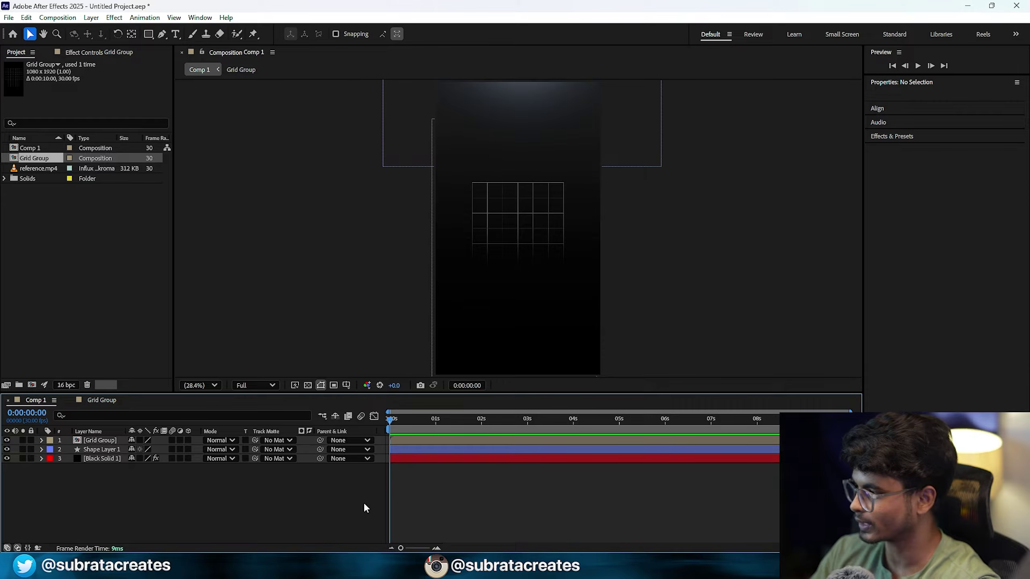
- Play the reference.mp4 footage to study how its graph line is animated
{"action": "double_click", "coordinate": [45, 168]}
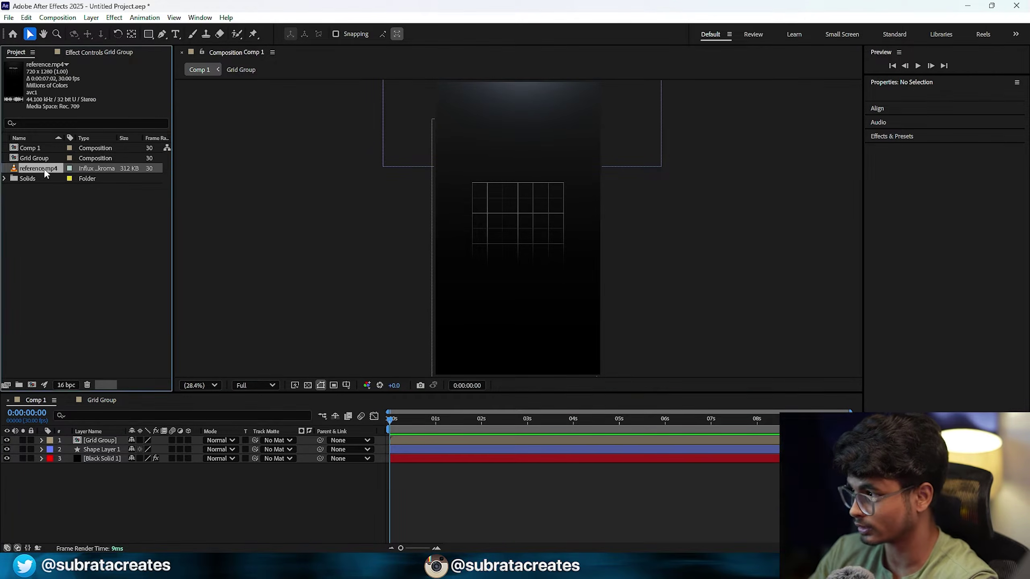
{"action": "key", "text": "space"}
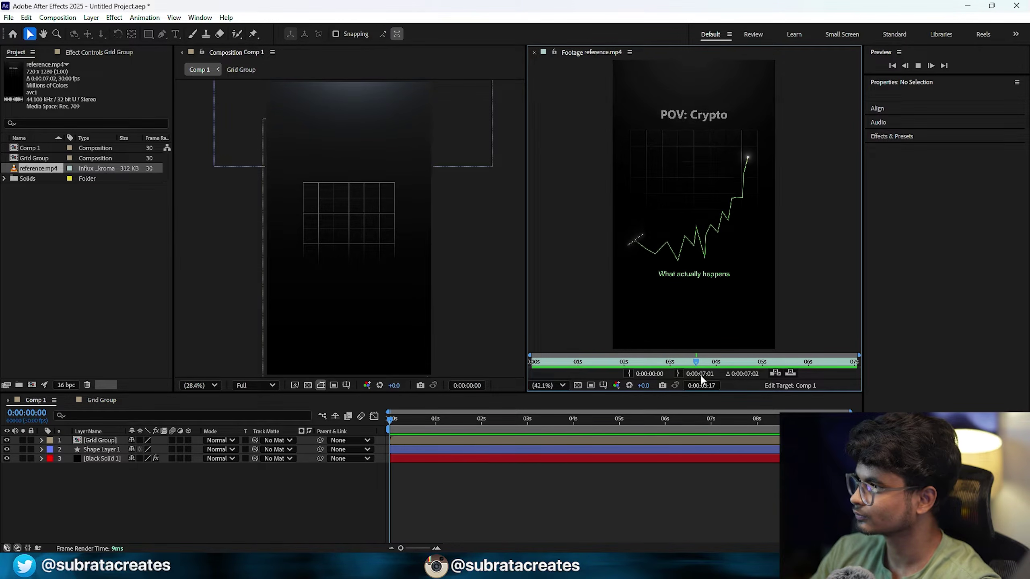
{"action": "key", "text": "space"}
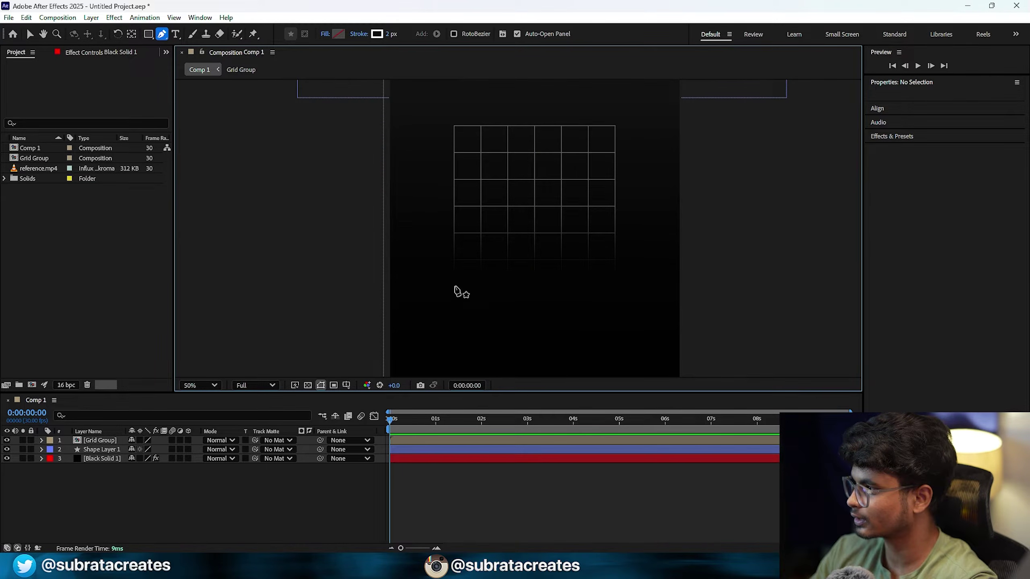
- Draw a rising curve with the Pen tool from below the grid's lower-left corner to its upper-right corner and name the layer Graph
{"action": "left_click", "coordinate": [455, 286]}
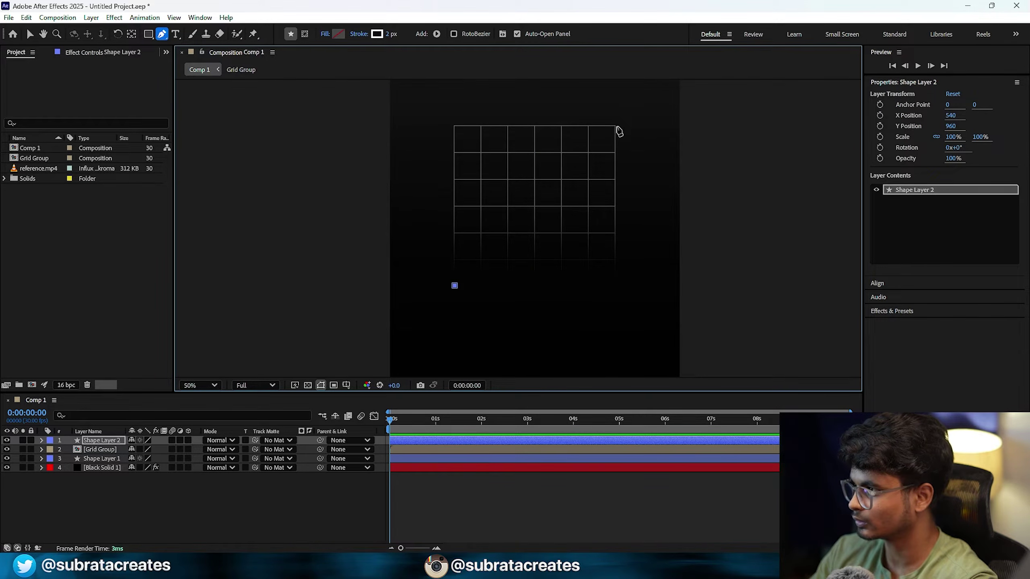
{"action": "left_click_drag", "start_coordinate": [615, 129], "coordinate": [663, 115]}
{"action": "key", "text": "space"}
{"action": "left_click_drag", "start_coordinate": [540, 264], "coordinate": [558, 142]}
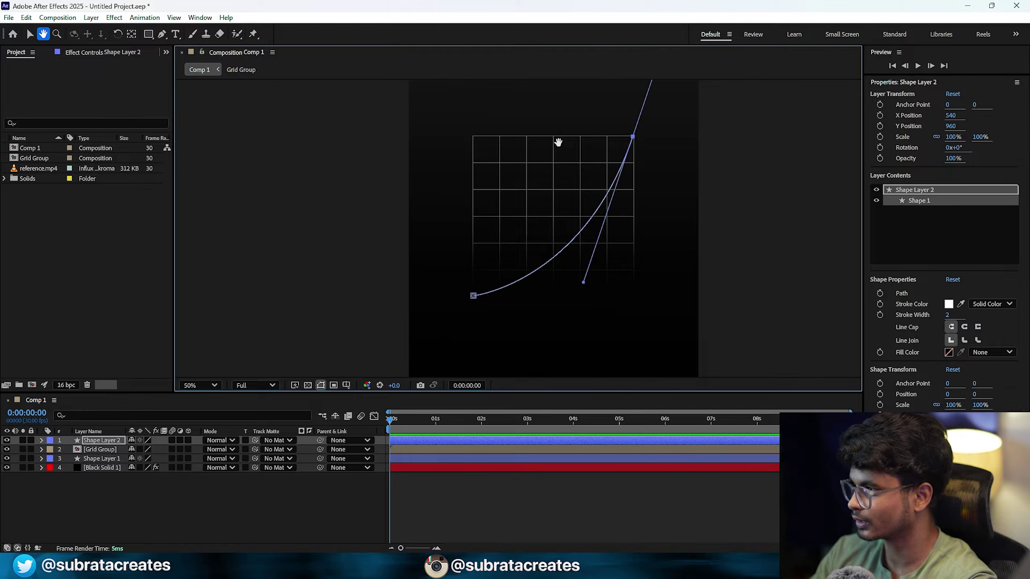
{"action": "mouse_move", "coordinate": [585, 286]}
{"action": "left_mouse_down"}
{"action": "mouse_move", "coordinate": [570, 276]}
{"action": "mouse_move", "coordinate": [605, 241]}
{"action": "mouse_move", "coordinate": [590, 270]}
{"action": "left_mouse_up"}
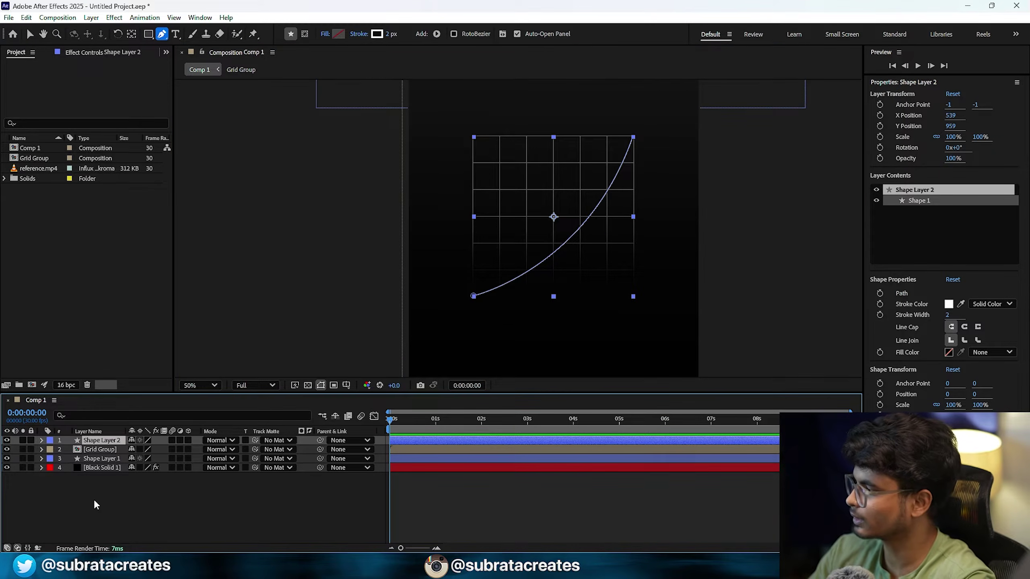
{"action": "type", "text": "Graph"}
{"action": "key", "text": "Return"}
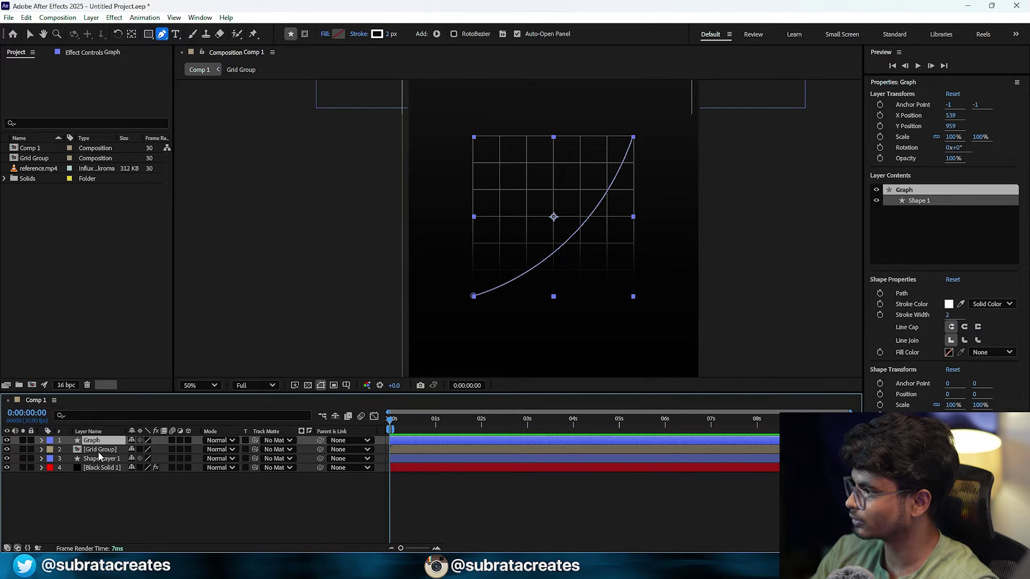
- Set a Path keyframe on Shape 1 of the Graph layer at 0:00:00:00
{"action": "left_click", "coordinate": [42, 441]}
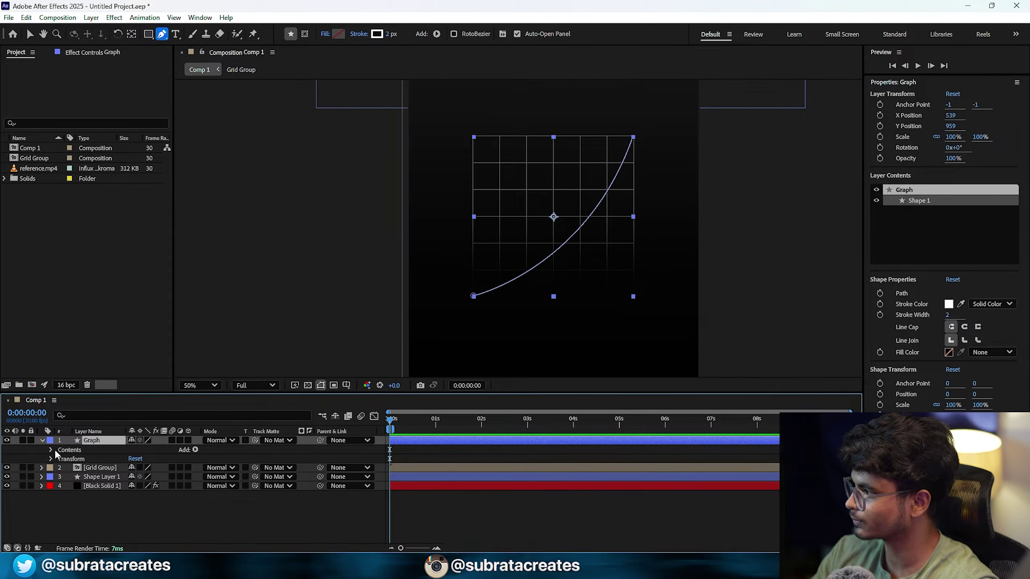
{"action": "left_click", "coordinate": [51, 450]}
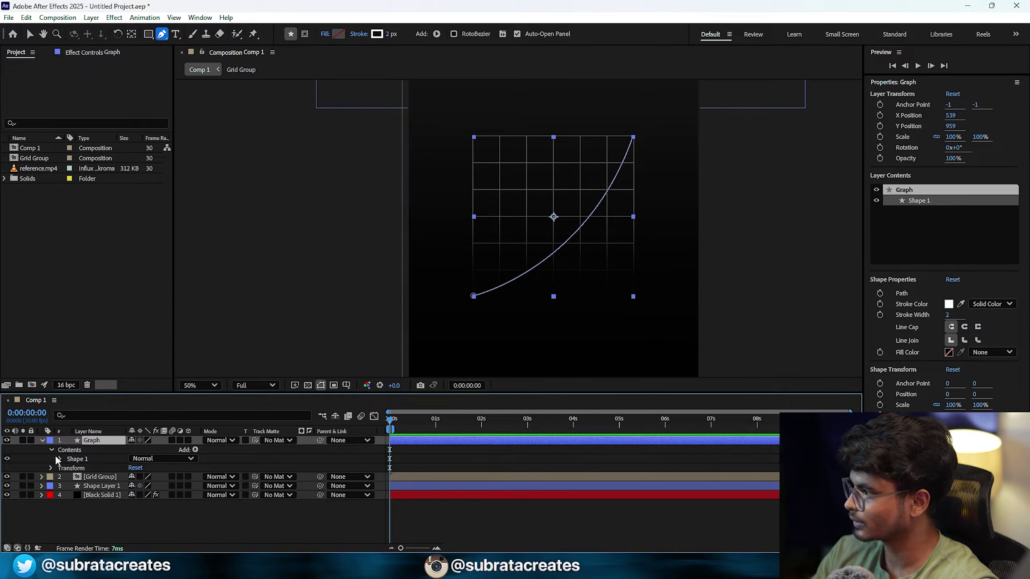
{"action": "left_click", "coordinate": [60, 460]}
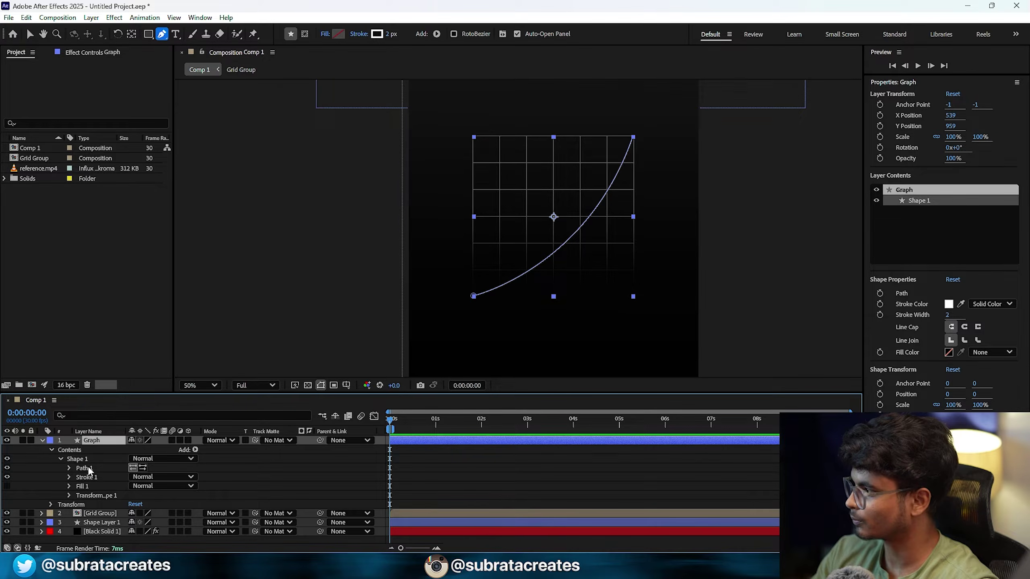
{"action": "left_click", "coordinate": [86, 468]}
{"action": "left_click", "coordinate": [69, 468]}
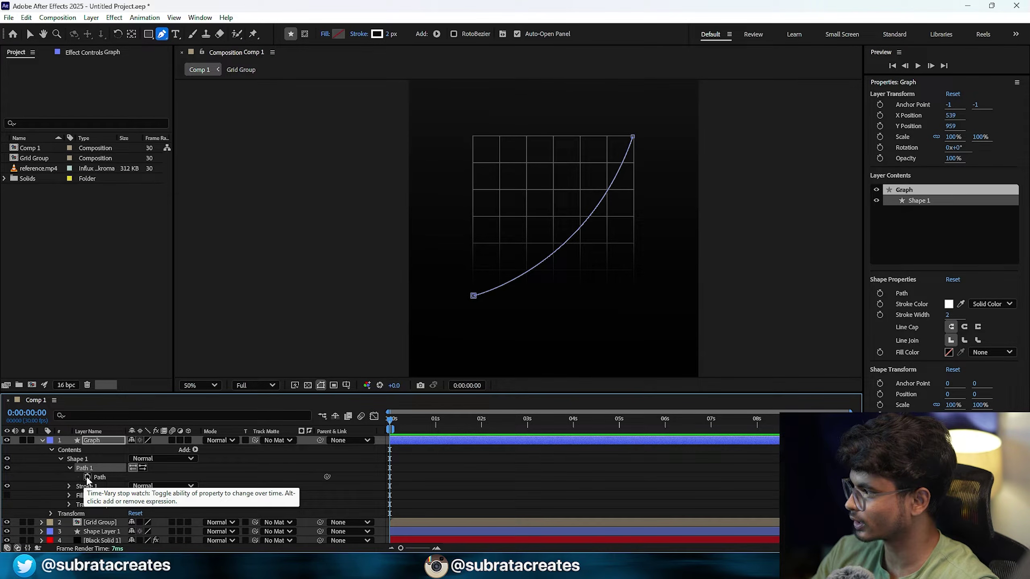
{"action": "left_click", "coordinate": [83, 478]}
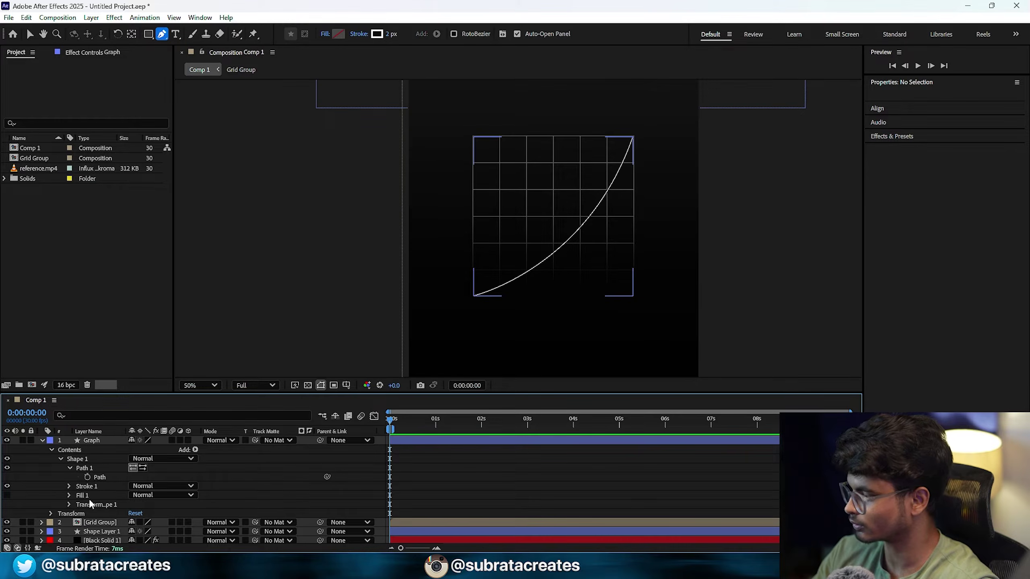
{"action": "left_click", "coordinate": [86, 478]}
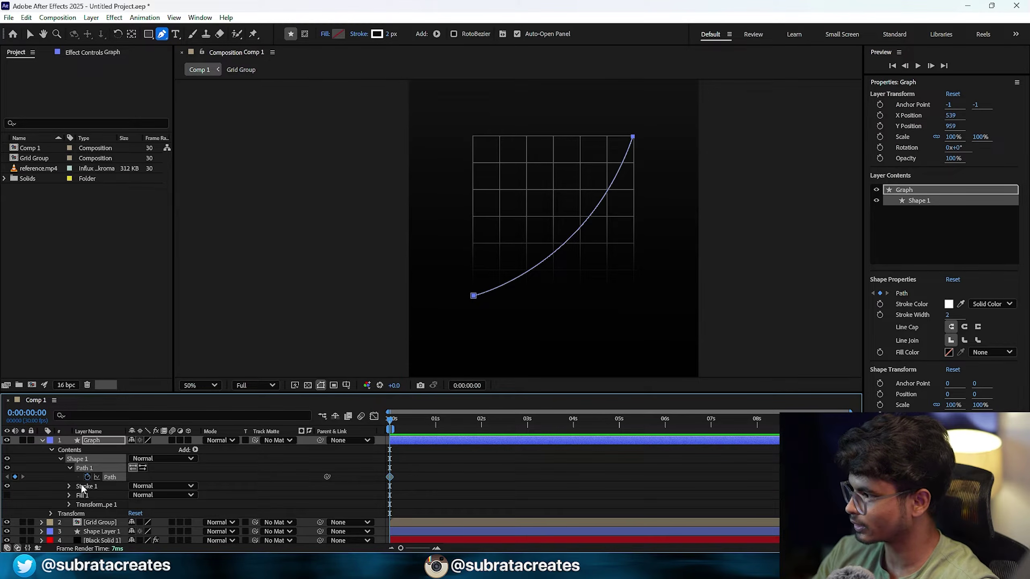
- Add a second Path keyframe to the Graph layer at 0:00:04:00, keeping the same curve
{"action": "left_click", "coordinate": [573, 430]}
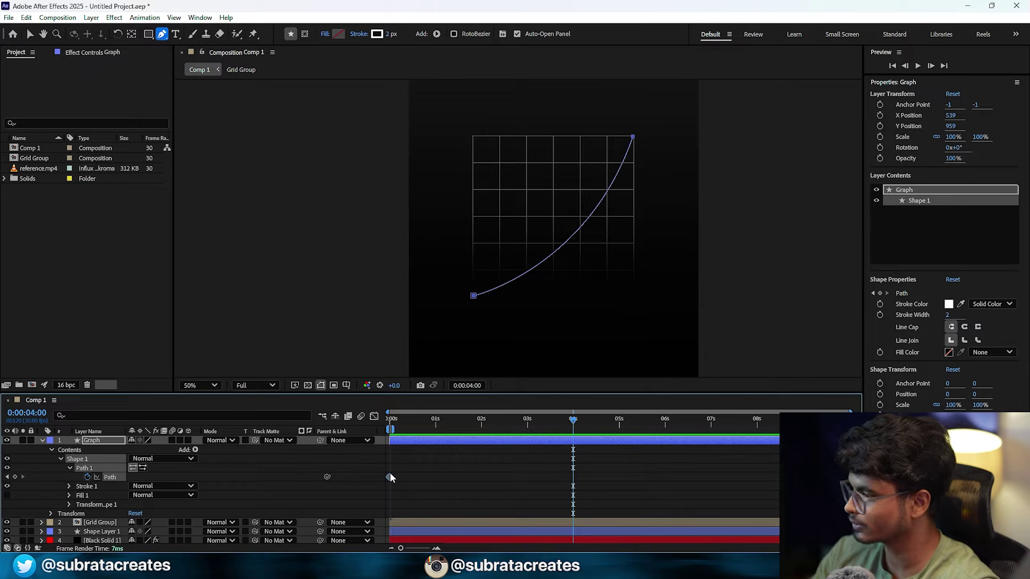
{"action": "left_click", "coordinate": [15, 477]}
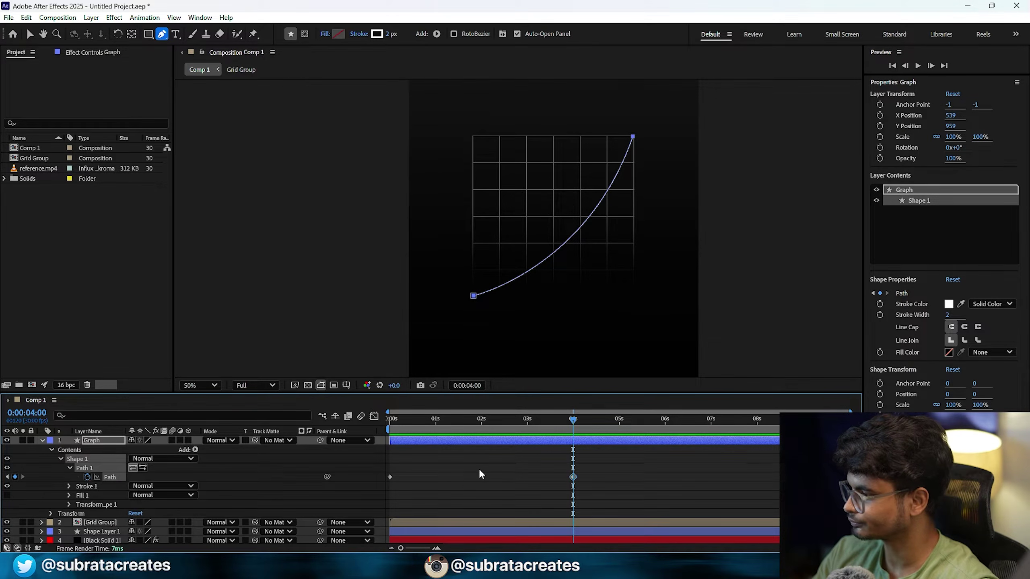
{"action": "left_click", "coordinate": [441, 476]}
- At 0:00:07:00, add four vertices along the lower half of the Graph layer's curve with the Add Vertex Tool
{"action": "left_click_drag", "start_coordinate": [421, 421], "coordinate": [344, 443]}
{"action": "left_click_drag", "start_coordinate": [410, 420], "coordinate": [712, 436]}
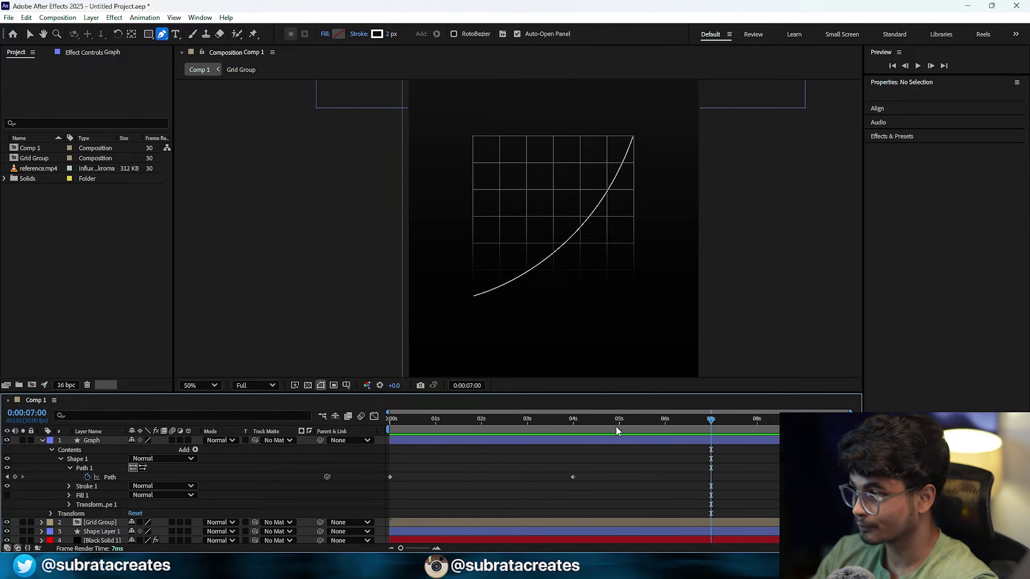
{"action": "left_click", "coordinate": [98, 440]}
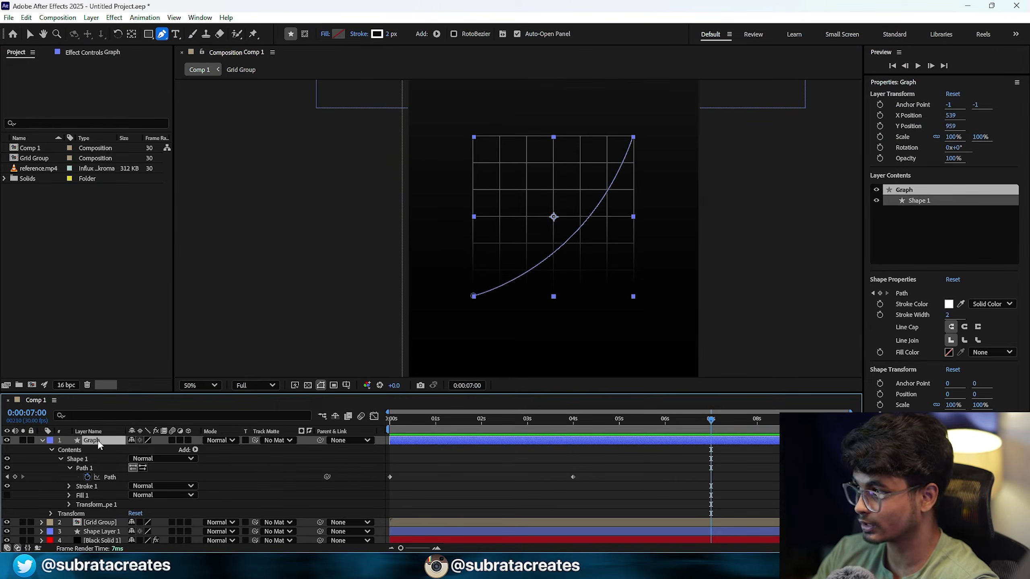
{"action": "left_click", "coordinate": [167, 37]}
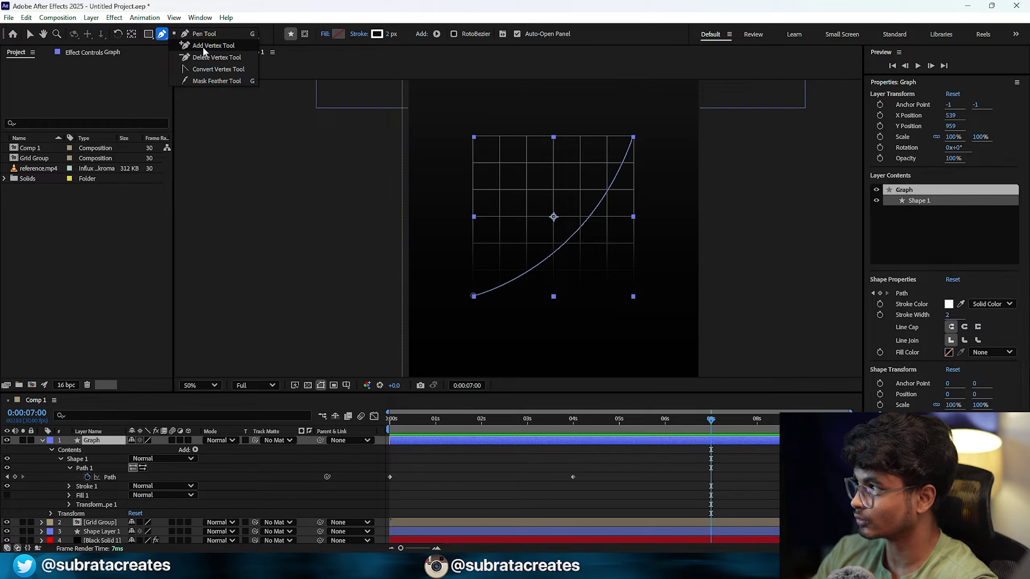
{"action": "left_click", "coordinate": [162, 39]}
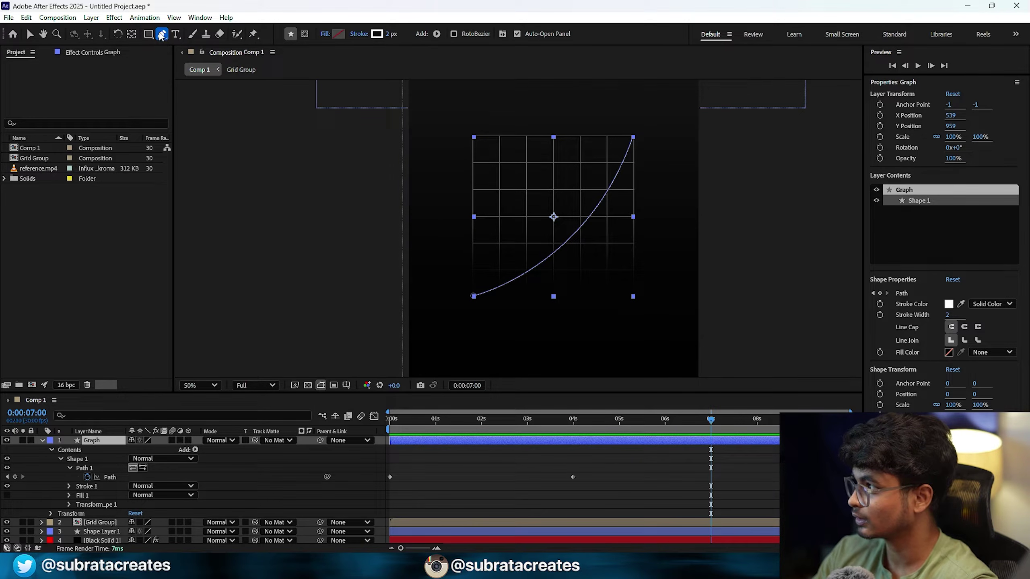
{"action": "left_click", "coordinate": [162, 38]}
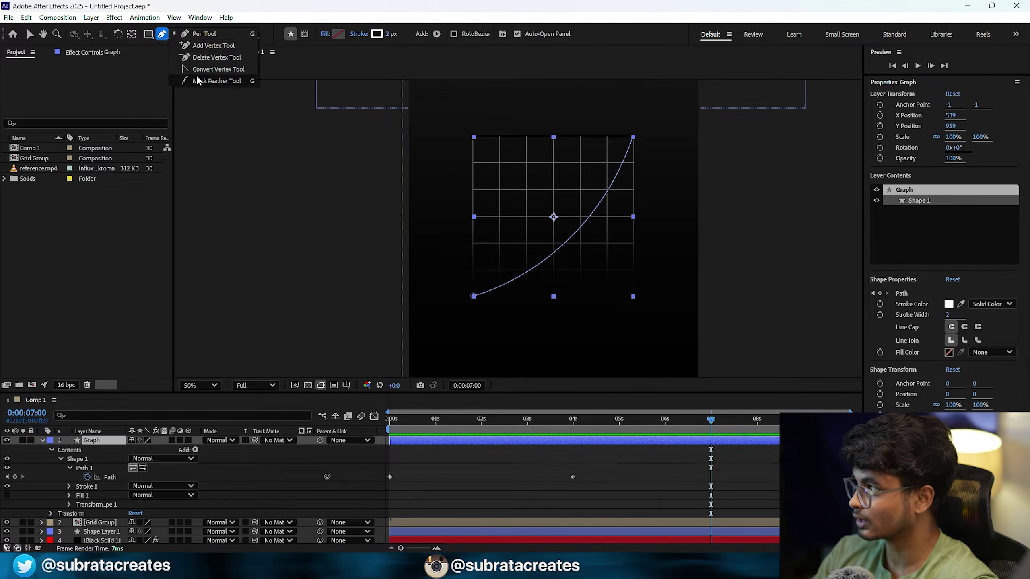
{"action": "left_click", "coordinate": [208, 48]}
{"action": "scroll", "coordinate": [492, 309], "scroll_direction": "up", "scroll_amount": 1}
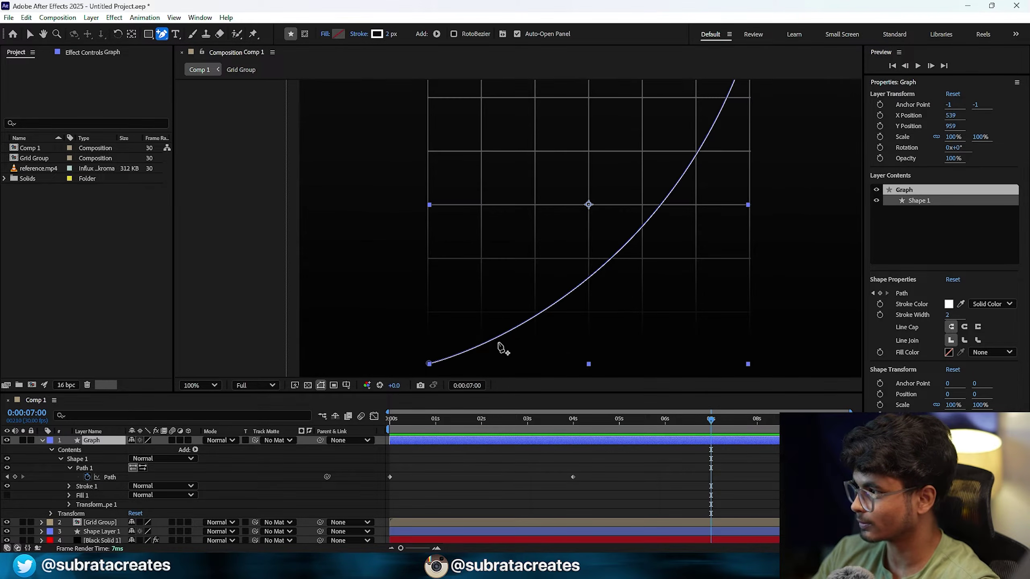
{"action": "left_click_drag", "start_coordinate": [497, 344], "coordinate": [498, 255]}
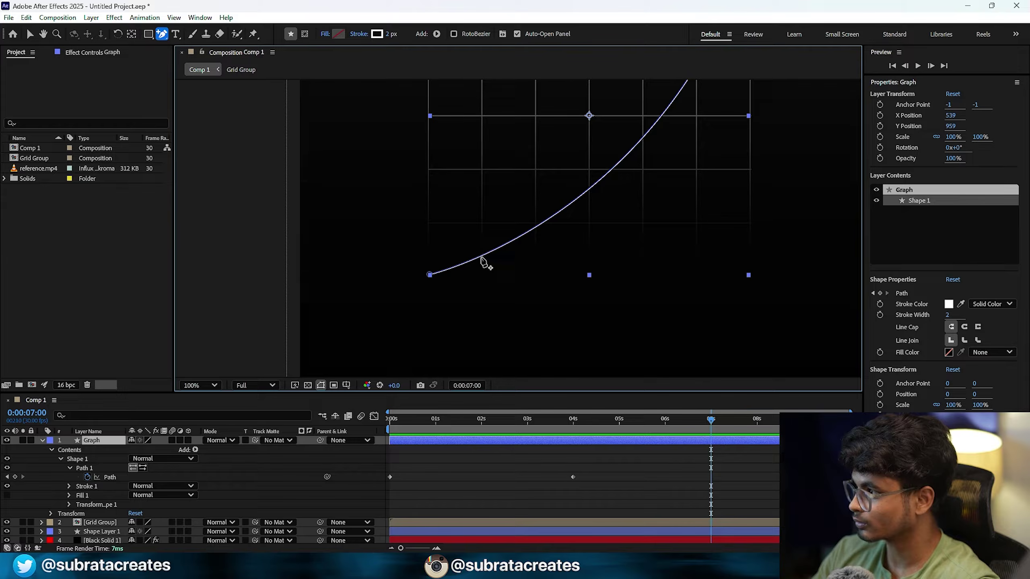
{"action": "left_click", "coordinate": [479, 256]}
{"action": "left_click", "coordinate": [526, 233]}
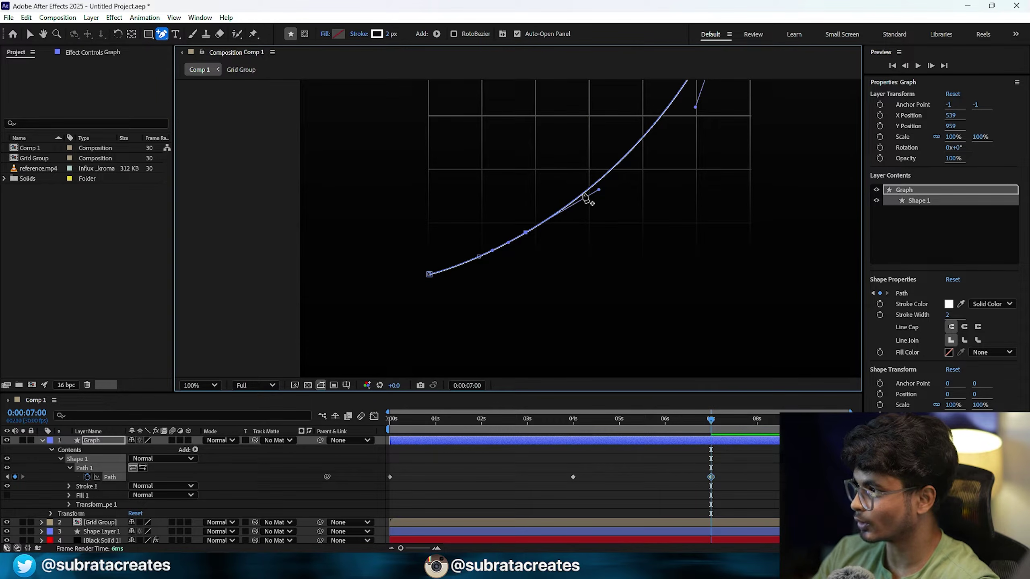
{"action": "left_click", "coordinate": [583, 194]}
{"action": "left_click", "coordinate": [616, 164]}
- Add four more vertices along the upper half of the Graph curve, up to near the grid's upper-right corner
{"action": "left_click_drag", "start_coordinate": [656, 130], "coordinate": [635, 199]}
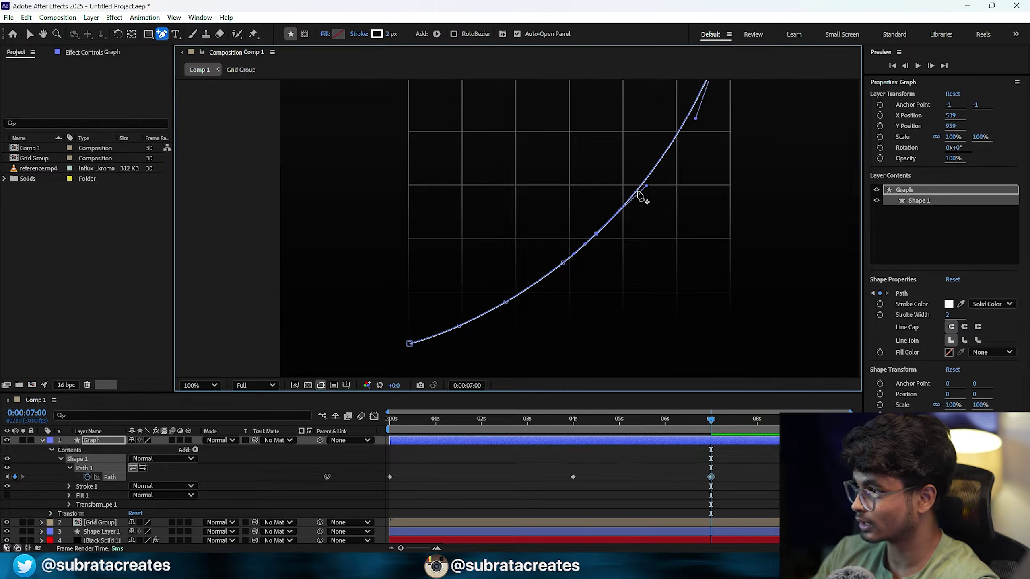
{"action": "left_click", "coordinate": [633, 195]}
{"action": "left_click", "coordinate": [668, 153]}
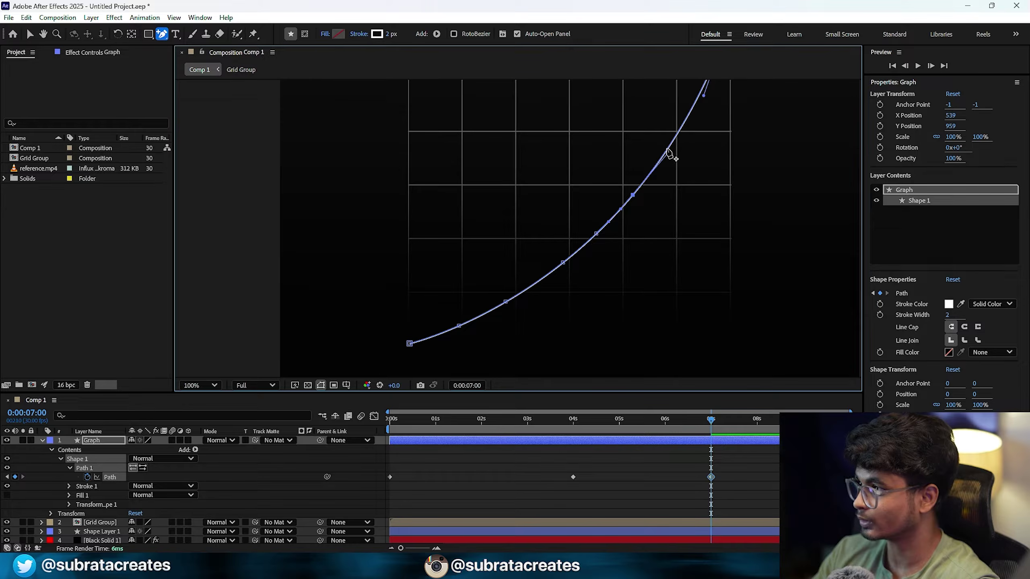
{"action": "left_click", "coordinate": [662, 160]}
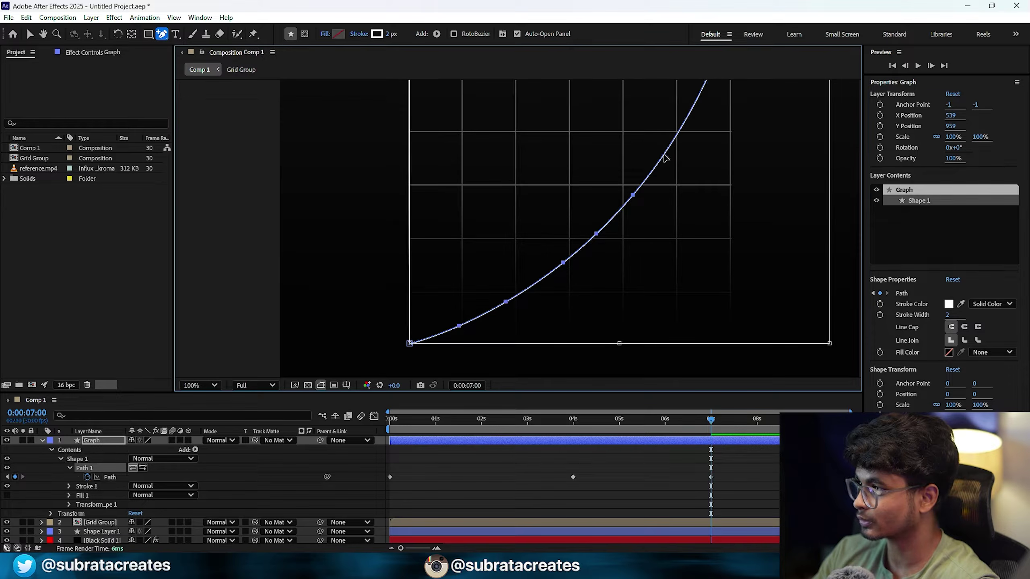
{"action": "left_click", "coordinate": [685, 118]}
{"action": "left_click_drag", "start_coordinate": [700, 116], "coordinate": [701, 184]}
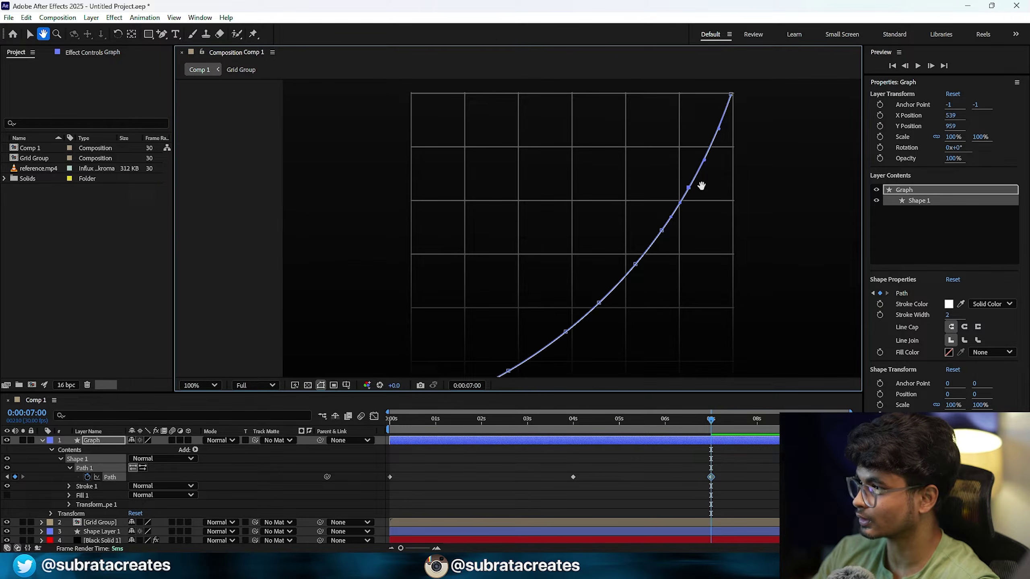
{"action": "left_click", "coordinate": [707, 149]}
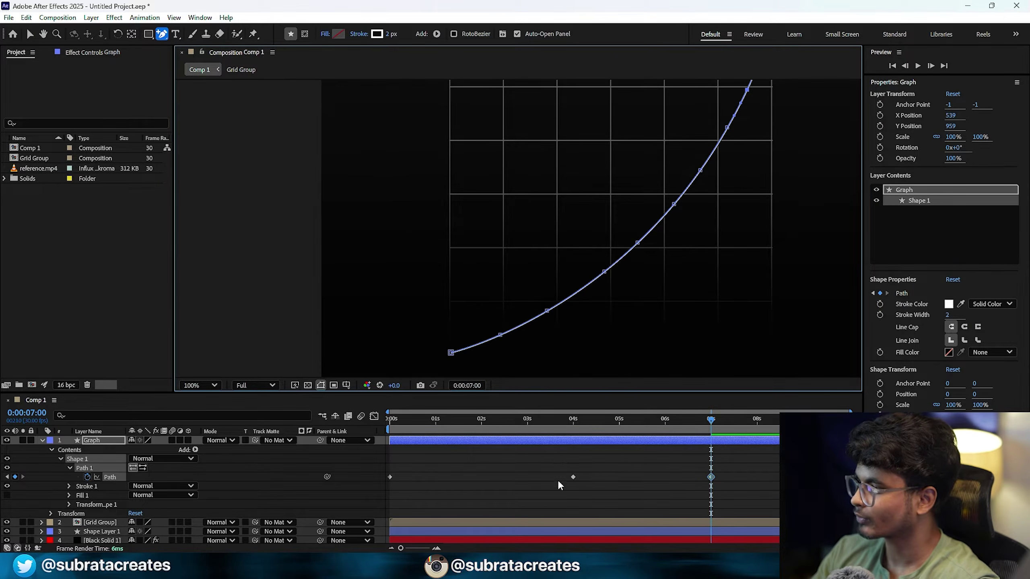
- Reposition the added vertices on the lower part of the curve to form a wave of three alternating peaks and dips
{"action": "left_click_drag", "start_coordinate": [613, 469], "coordinate": [629, 441]}
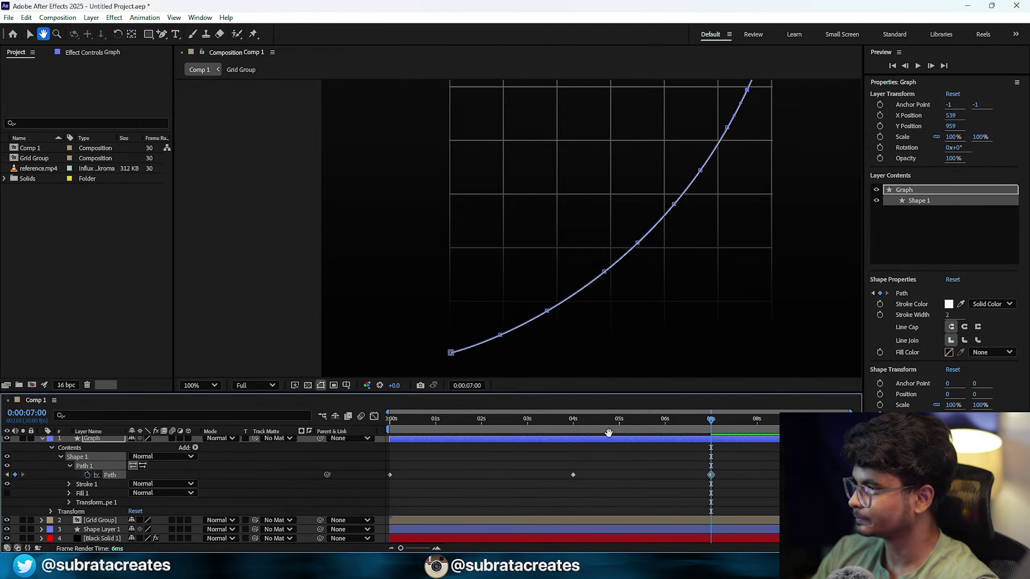
{"action": "left_click_drag", "start_coordinate": [588, 366], "coordinate": [589, 303]}
{"action": "key", "text": "g"}
{"action": "left_click_drag", "start_coordinate": [500, 278], "coordinate": [490, 249]}
{"action": "left_click_drag", "start_coordinate": [599, 219], "coordinate": [590, 280]}
{"action": "left_click_drag", "start_coordinate": [545, 250], "coordinate": [543, 242]}
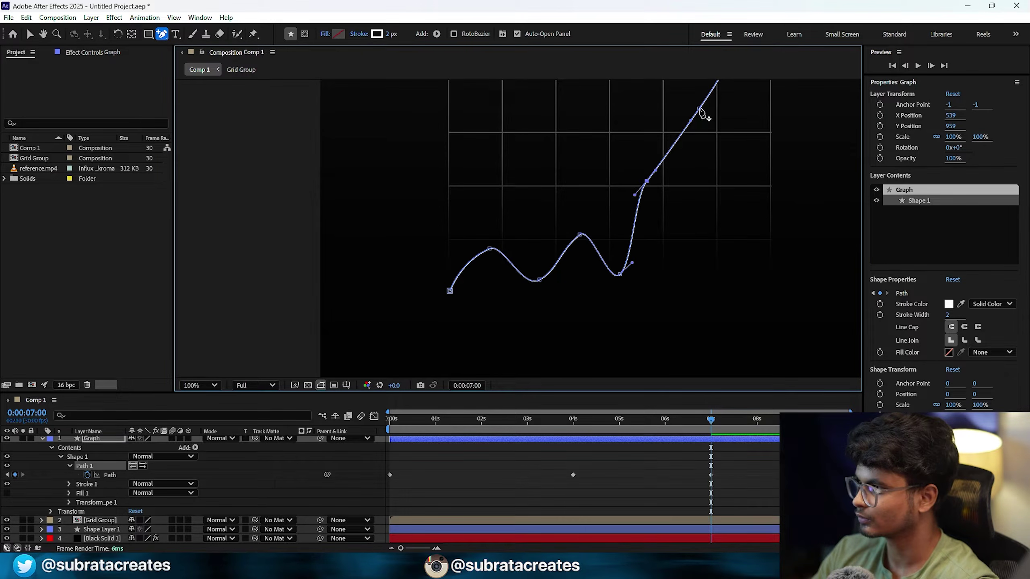
{"action": "left_click_drag", "start_coordinate": [700, 109], "coordinate": [685, 248]}
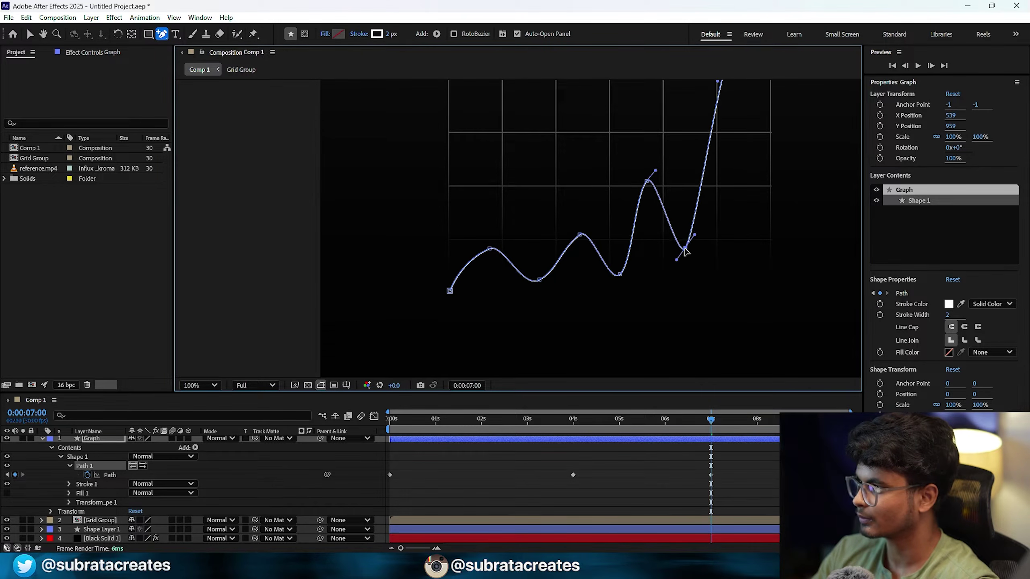
- Add vertices around the third peak of the Graph path and reshape it into two narrower peaks with a dip between them
{"action": "left_click", "coordinate": [664, 213]}
{"action": "left_click_drag", "start_coordinate": [664, 212], "coordinate": [672, 176]}
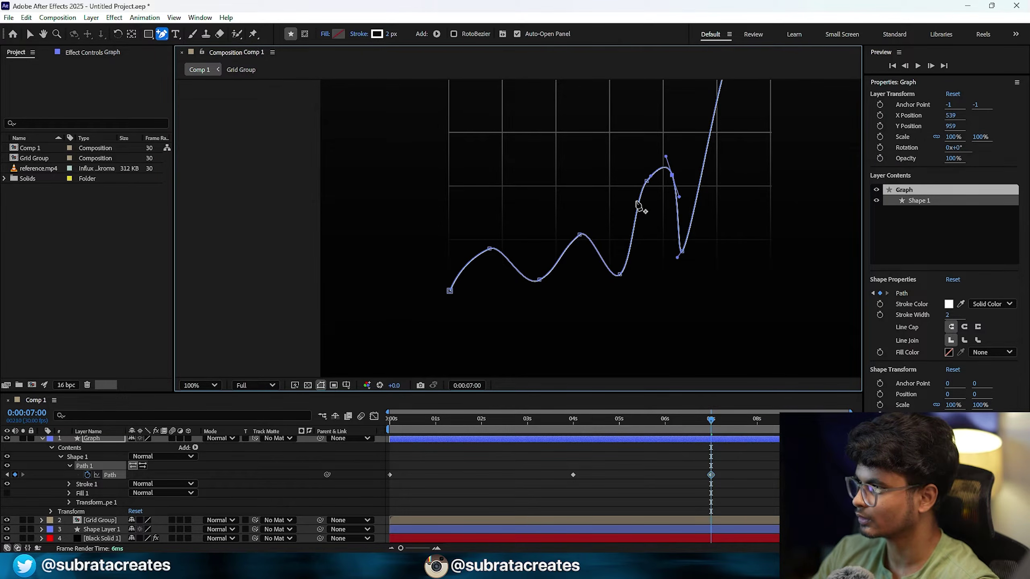
{"action": "left_click", "coordinate": [644, 182]}
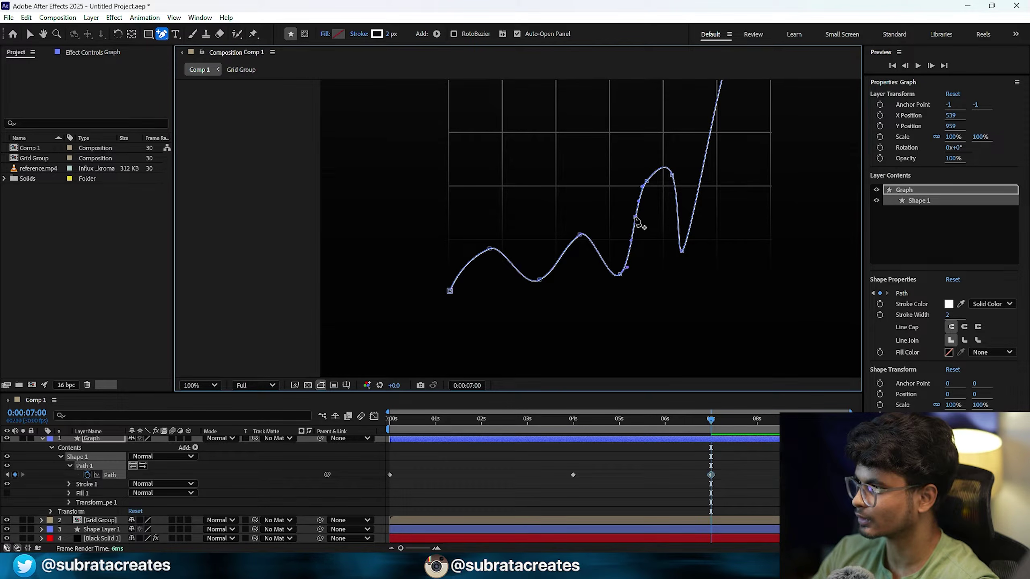
{"action": "left_click_drag", "start_coordinate": [654, 175], "coordinate": [657, 253]}
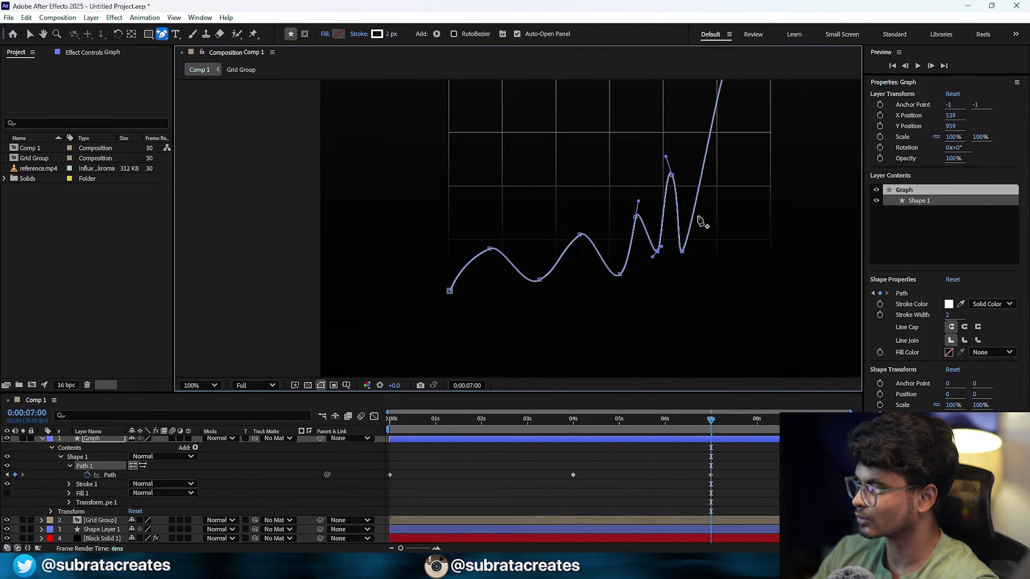
- Add vertices on the steep upper section of the Graph path and pull them into two further peaks and dips
{"action": "left_click_drag", "start_coordinate": [722, 168], "coordinate": [695, 223]}
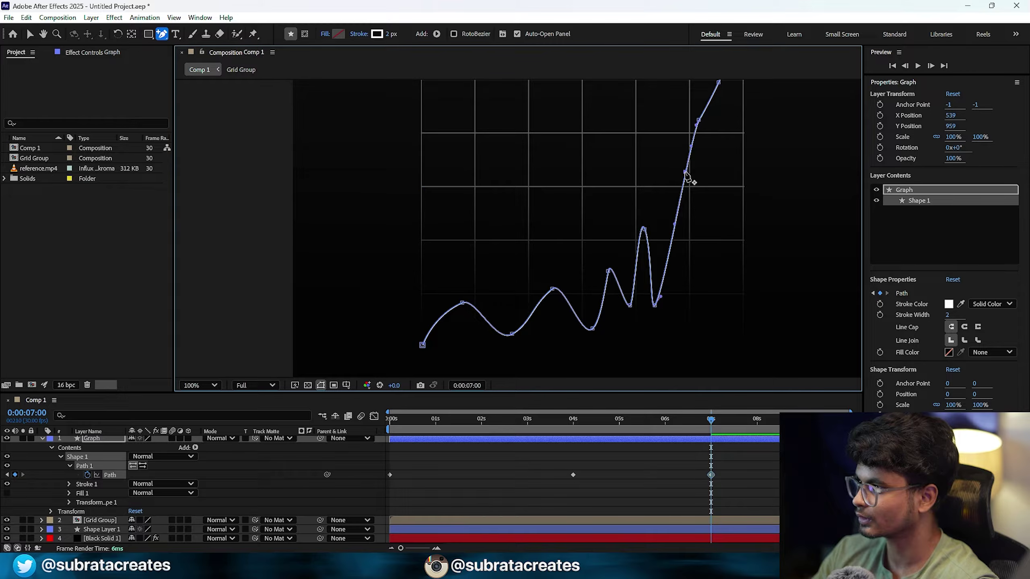
{"action": "left_click_drag", "start_coordinate": [686, 172], "coordinate": [706, 253]}
{"action": "left_click_drag", "start_coordinate": [675, 221], "coordinate": [684, 284]}
{"action": "left_click", "coordinate": [674, 210]}
{"action": "left_click", "coordinate": [684, 456]}
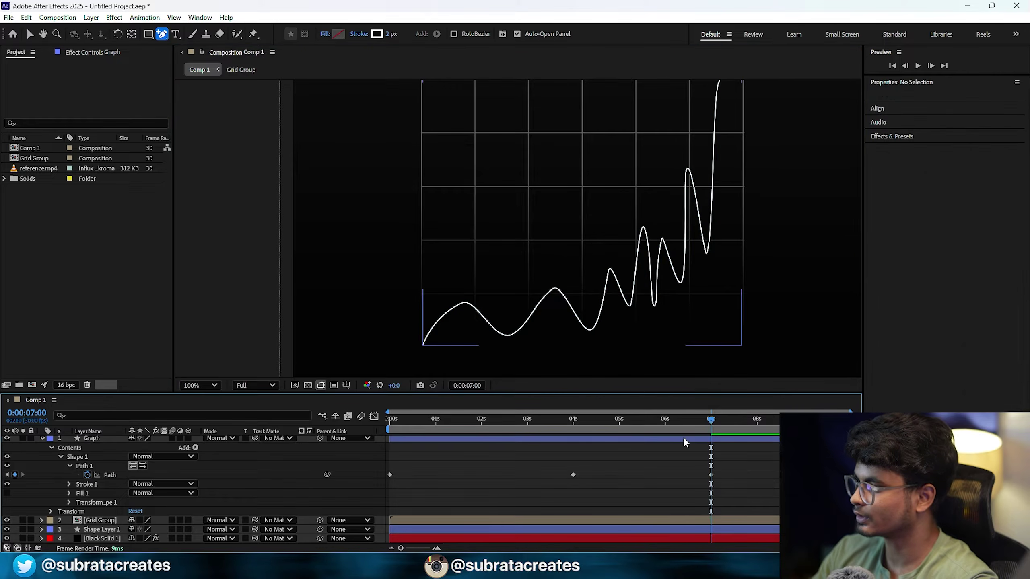
- Turn the Graph path's smooth peaks and dips into sharp corners with the Convert Vertex Tool to make a jagged line
{"action": "left_click", "coordinate": [684, 438]}
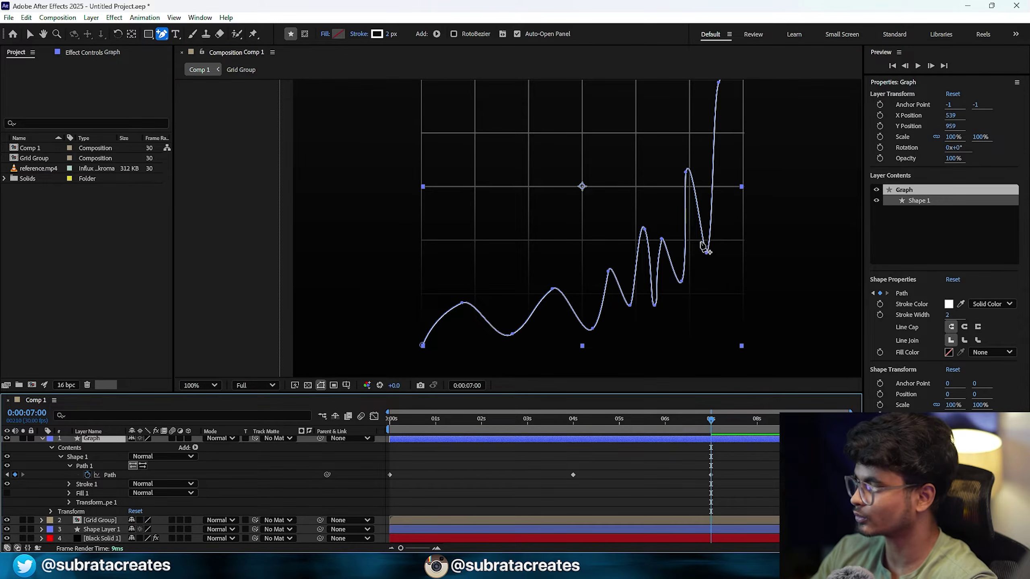
{"action": "left_click", "coordinate": [162, 34]}
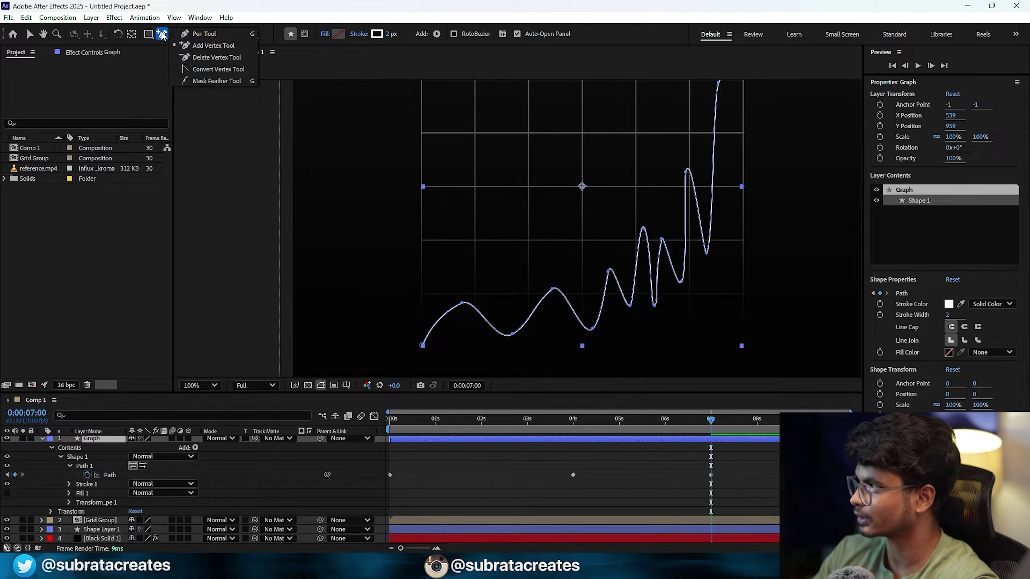
{"action": "left_click", "coordinate": [200, 69]}
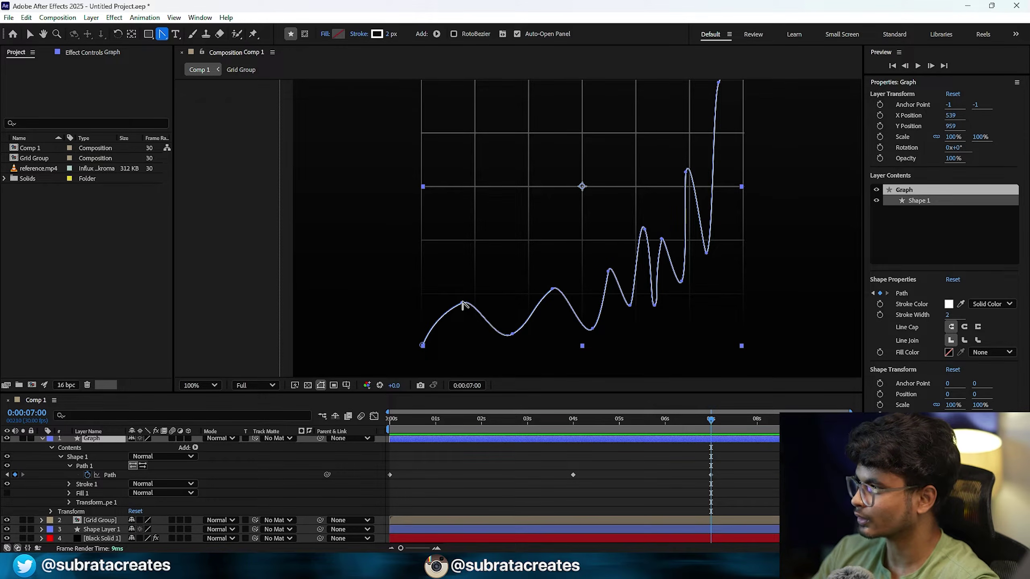
{"action": "scroll", "coordinate": [499, 349], "scroll_direction": "up", "scroll_amount": 2}
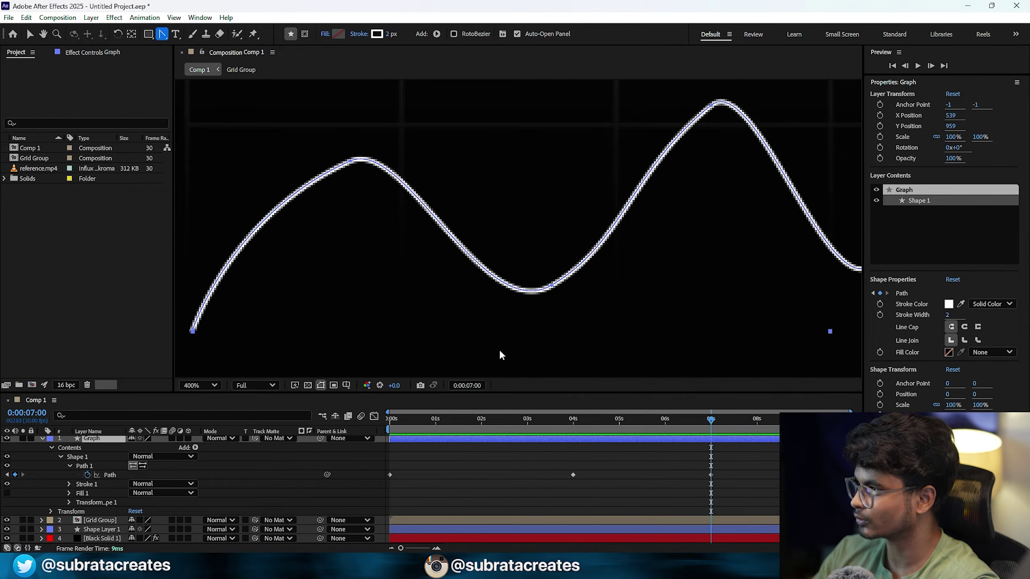
{"action": "scroll", "coordinate": [528, 319], "scroll_direction": "down", "scroll_amount": 2}
{"action": "scroll", "coordinate": [527, 320], "scroll_direction": "up", "scroll_amount": 1}
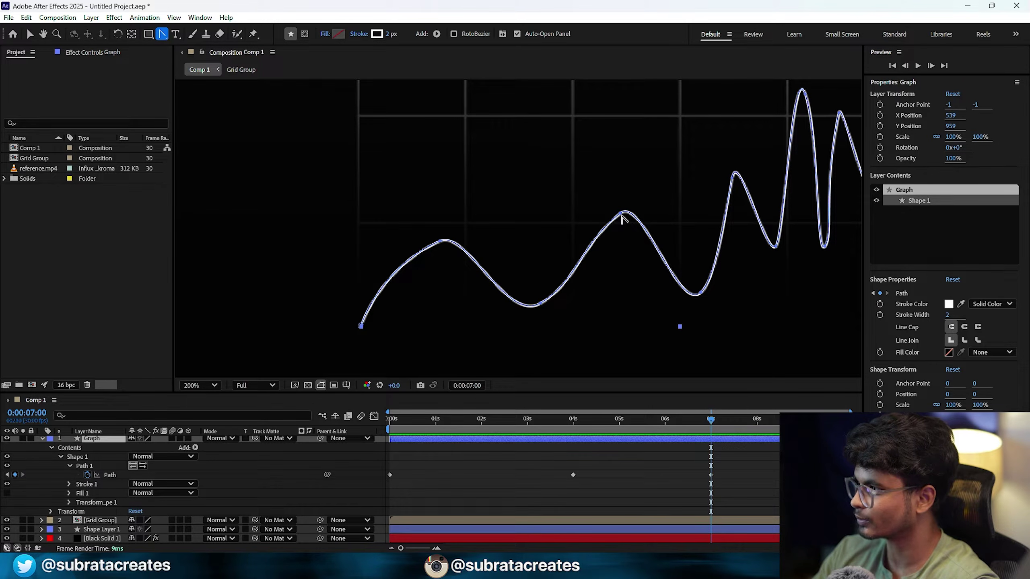
{"action": "scroll", "coordinate": [603, 350], "scroll_direction": "down", "scroll_amount": 1}
{"action": "left_click", "coordinate": [521, 295]}
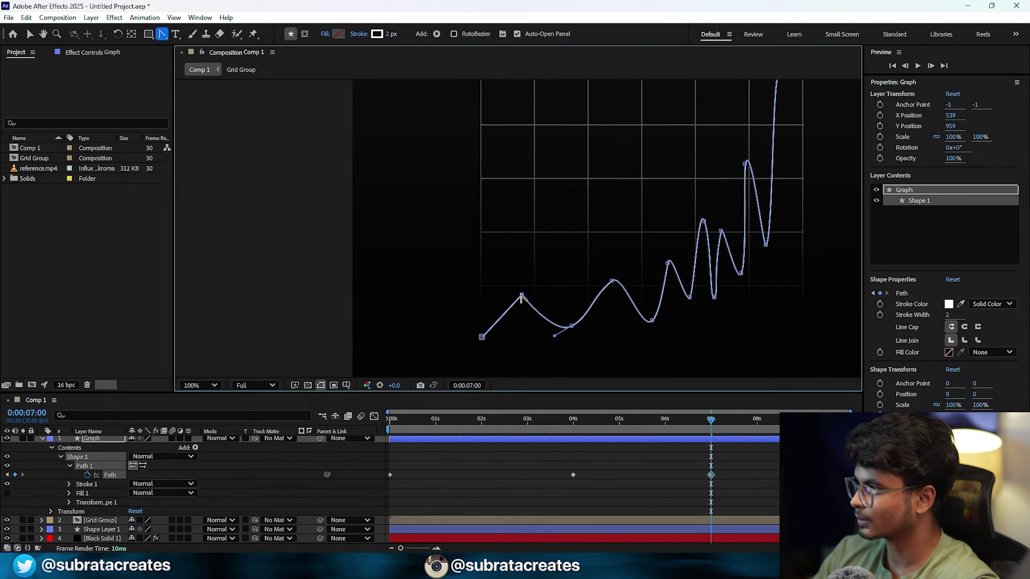
{"action": "left_click", "coordinate": [570, 327]}
{"action": "left_click", "coordinate": [612, 281]}
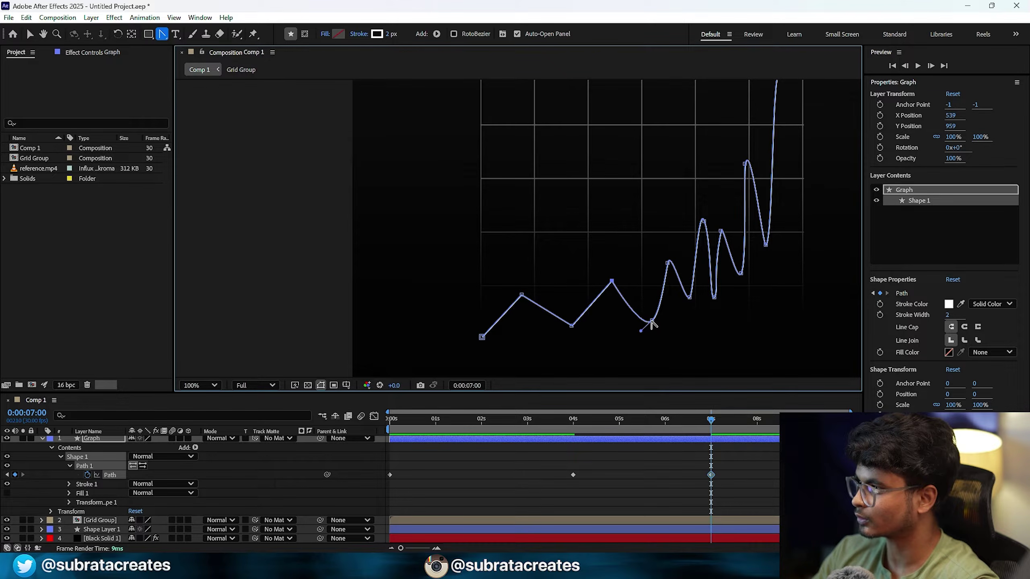
{"action": "left_click", "coordinate": [652, 321]}
{"action": "left_click", "coordinate": [668, 263]}
{"action": "left_click", "coordinate": [689, 297]}
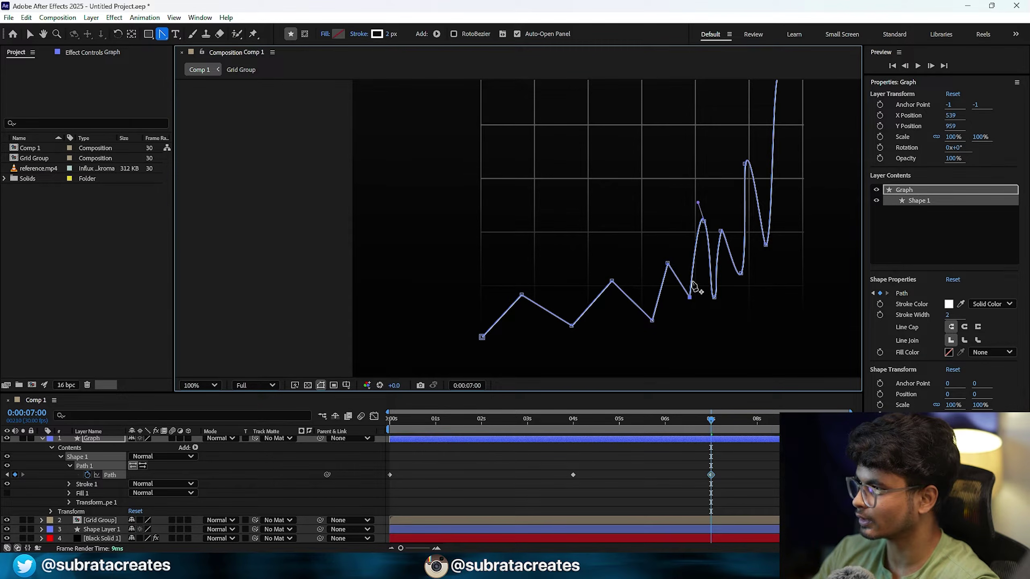
{"action": "left_click", "coordinate": [703, 222]}
{"action": "left_click", "coordinate": [713, 298]}
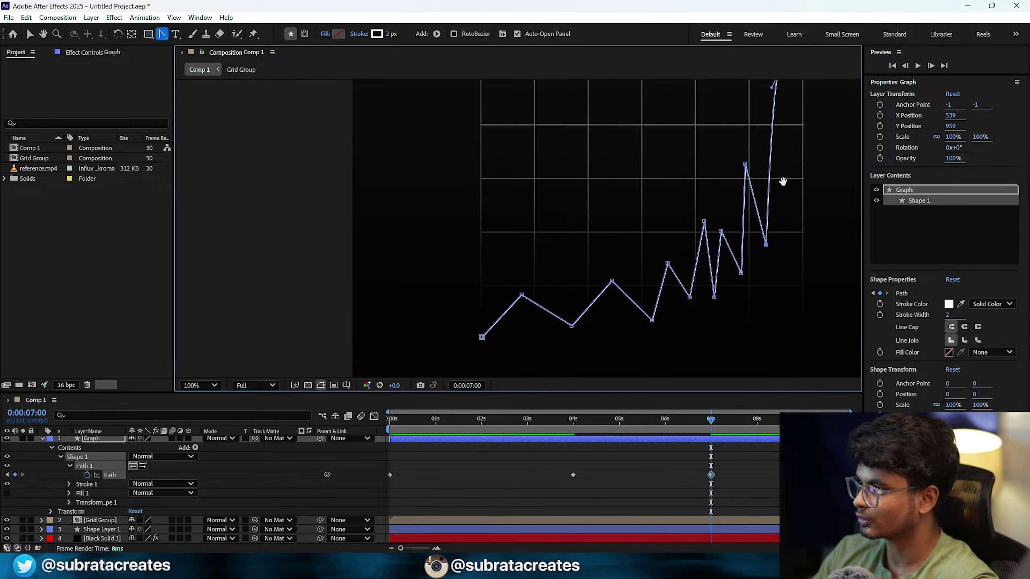
{"action": "left_click_drag", "start_coordinate": [782, 181], "coordinate": [767, 261]}
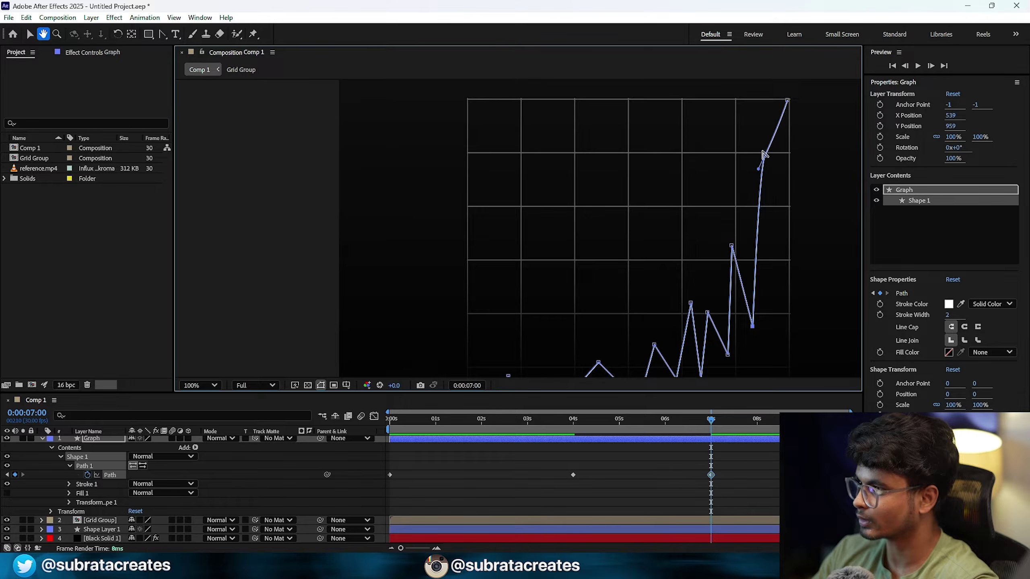
{"action": "left_click", "coordinate": [762, 159]}
- Preview the Graph path's animation from the smooth curve to the jagged line
{"action": "scroll", "coordinate": [762, 159], "scroll_direction": "down", "scroll_amount": 1}
{"action": "left_click", "coordinate": [469, 477]}
{"action": "key", "text": "space"}
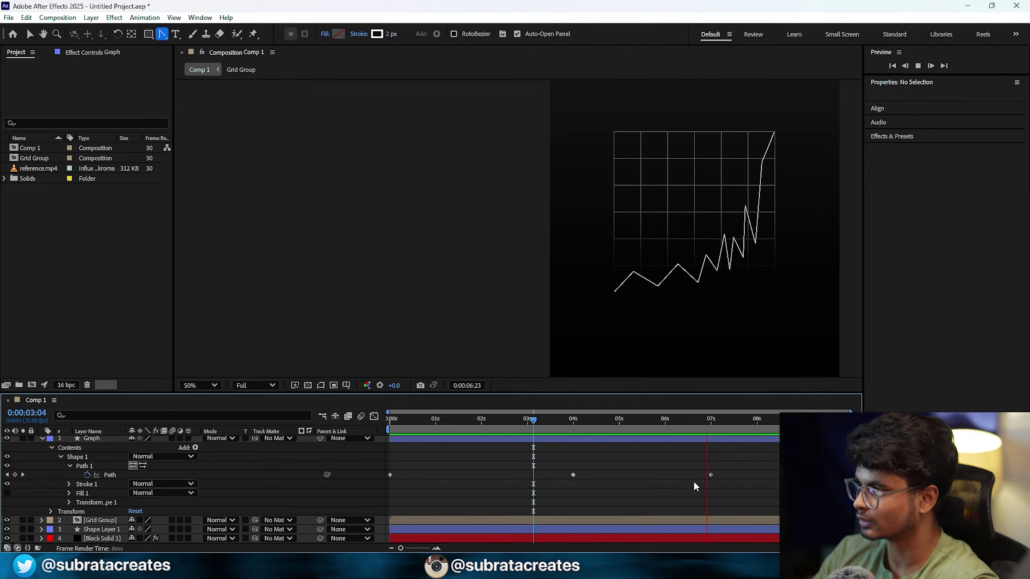
{"action": "left_click", "coordinate": [733, 442]}
- Add Trim Paths to the Graph layer and expand its properties, with the time at 0 seconds
{"action": "left_click_drag", "start_coordinate": [733, 442], "coordinate": [393, 455]}
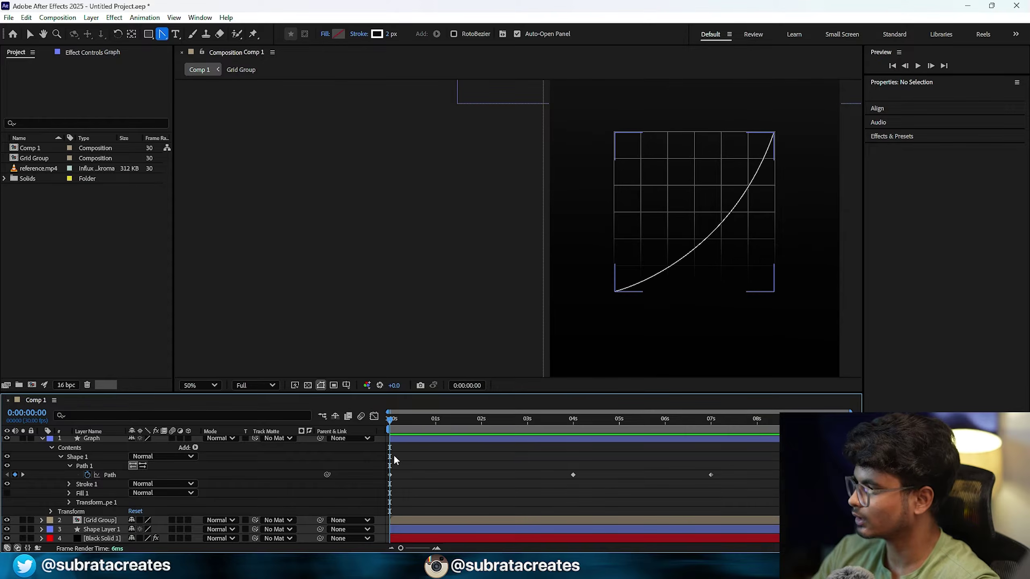
{"action": "left_click", "coordinate": [420, 438]}
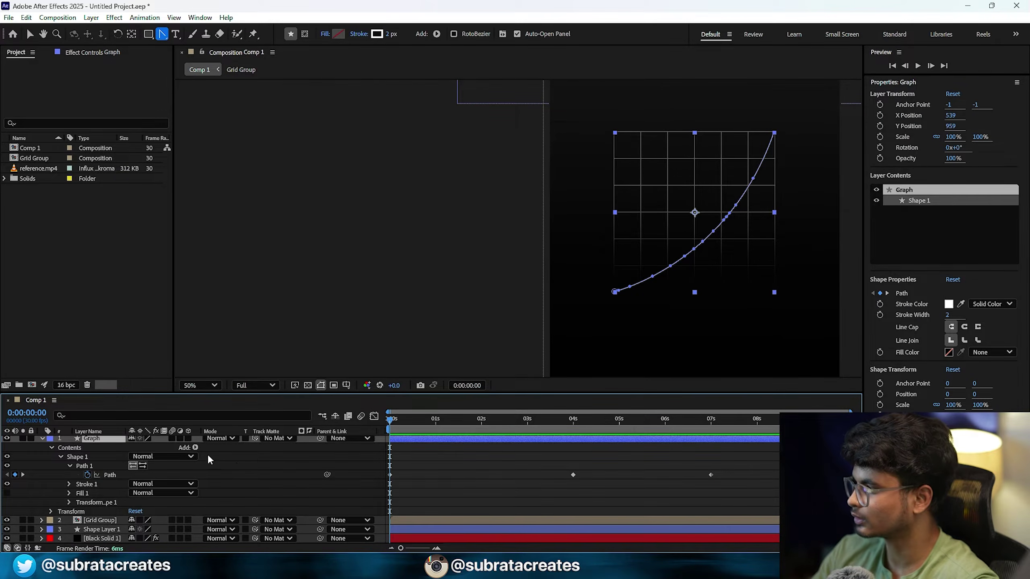
{"action": "scroll", "coordinate": [93, 450], "scroll_direction": "up", "scroll_amount": 1}
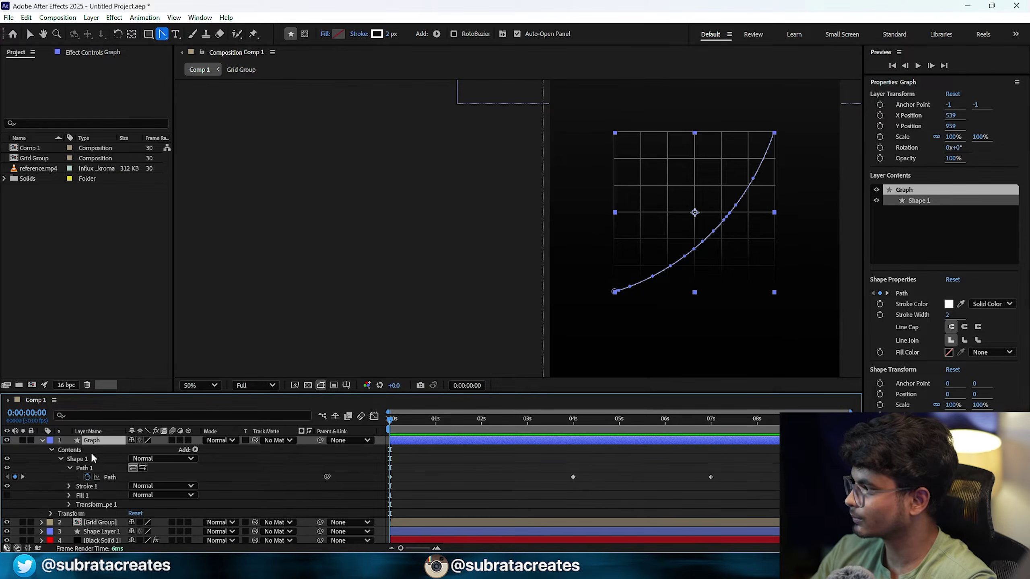
{"action": "left_click", "coordinate": [195, 450]}
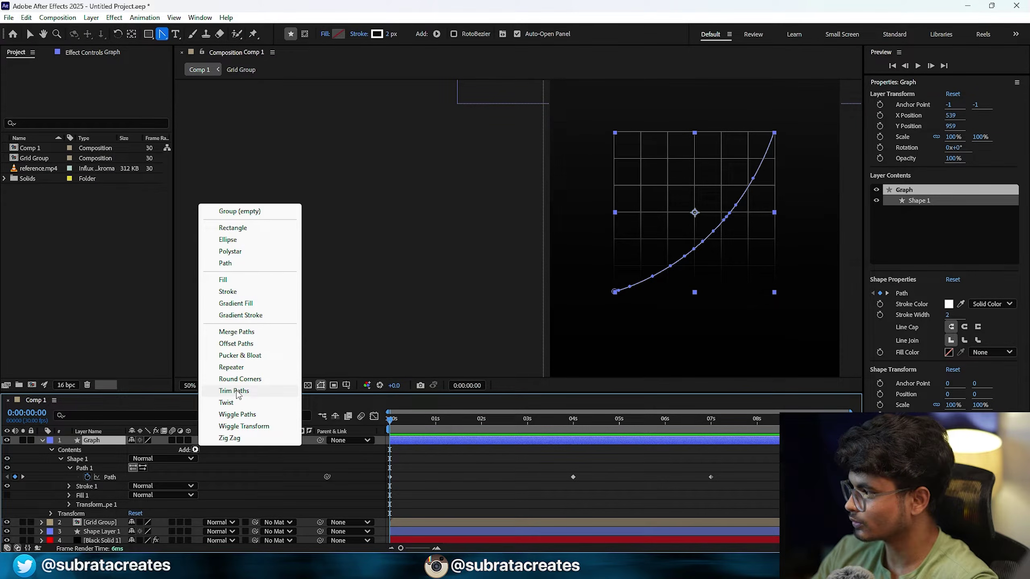
{"action": "left_click", "coordinate": [224, 391]}
{"action": "scroll", "coordinate": [211, 488], "scroll_direction": "down", "scroll_amount": 1}
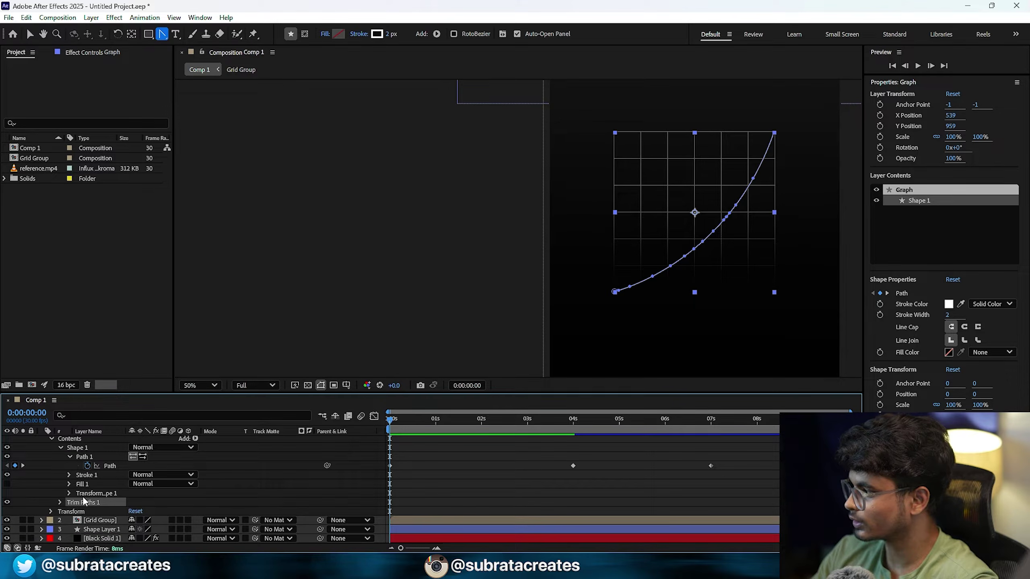
{"action": "left_click", "coordinate": [60, 502]}
{"action": "scroll", "coordinate": [104, 502], "scroll_direction": "down", "scroll_amount": 3}
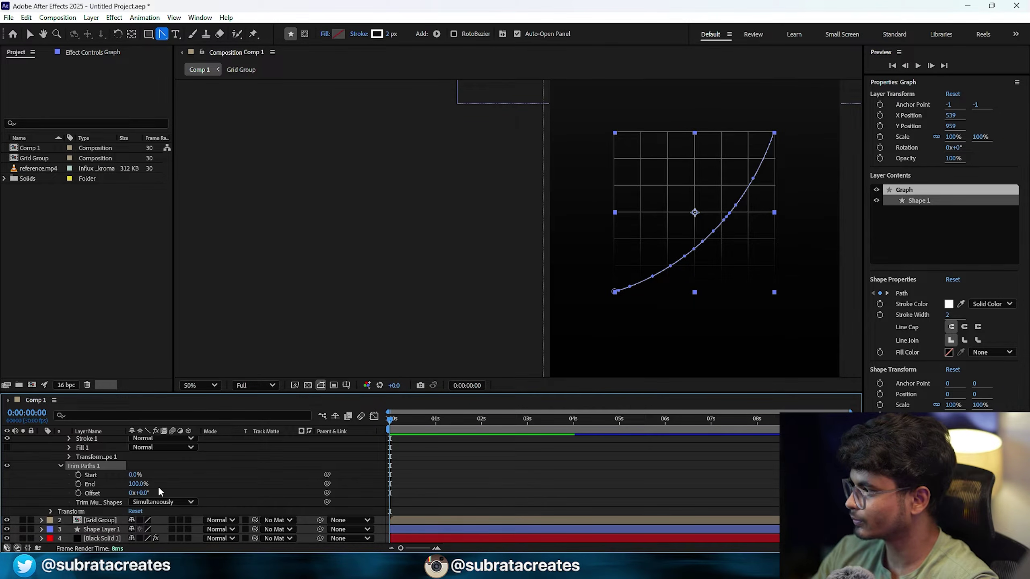
- Keyframe the Graph layer's Trim Paths End at 0% at 0 seconds and 100% at 3 seconds
{"action": "left_click", "coordinate": [136, 484]}
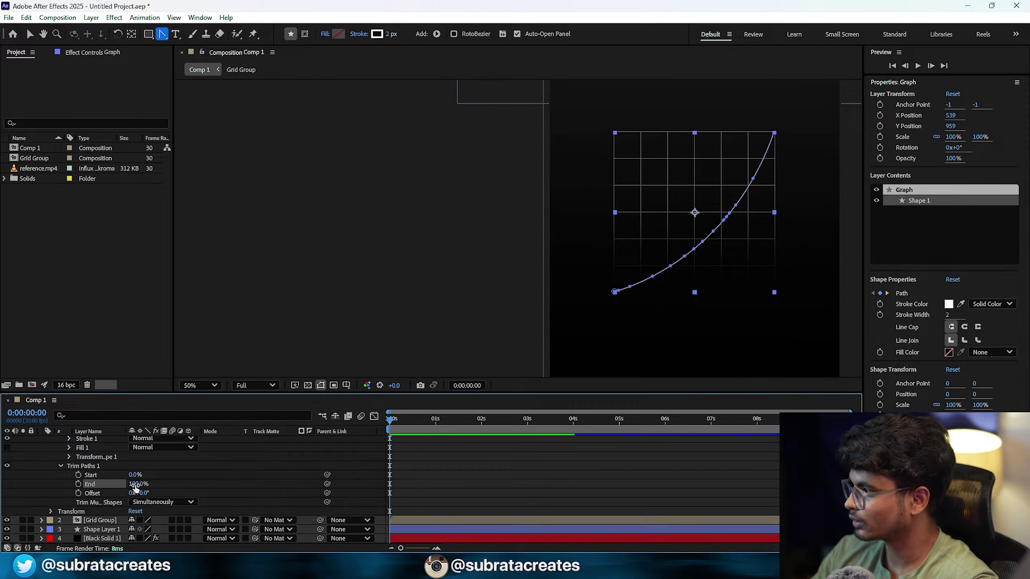
{"action": "type", "text": "33"}
{"action": "key", "text": "Return"}
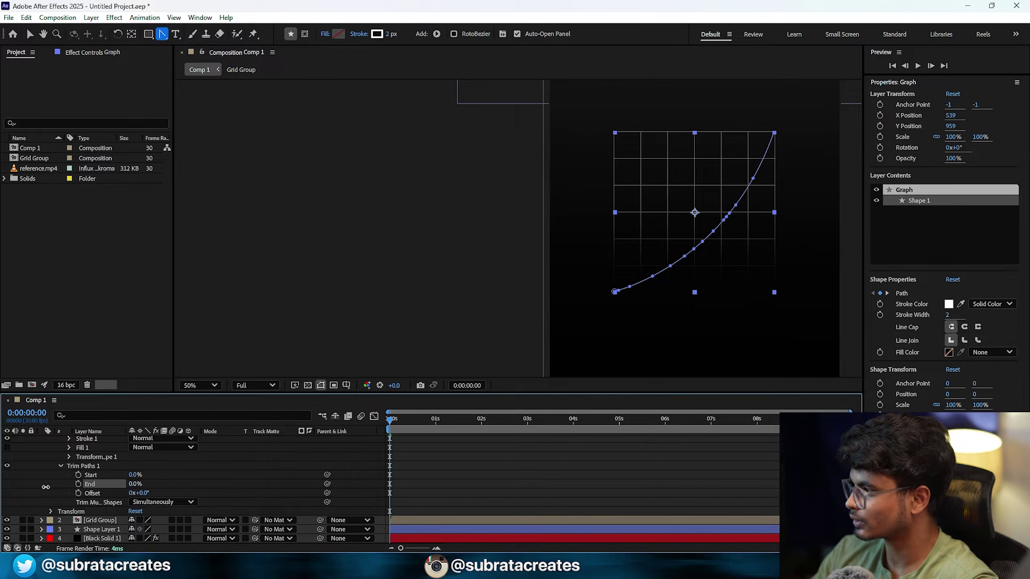
{"action": "left_click", "coordinate": [79, 484]}
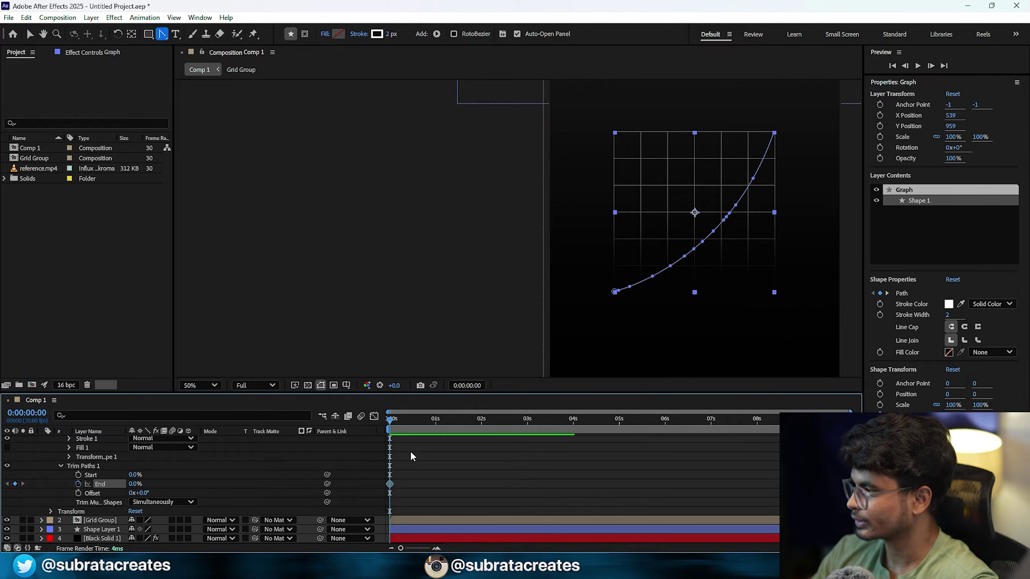
{"action": "left_click", "coordinate": [527, 424]}
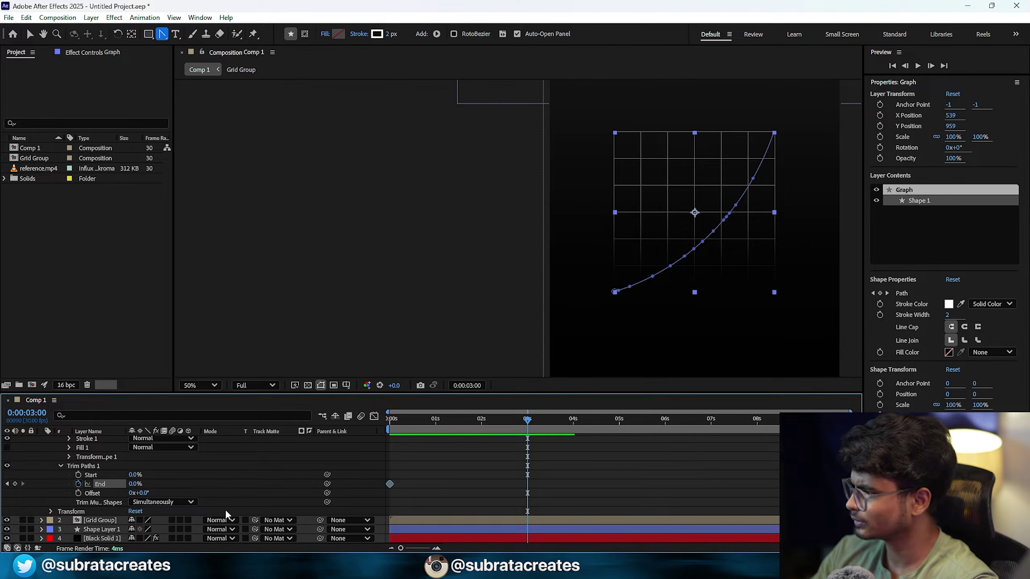
{"action": "left_click_drag", "start_coordinate": [133, 486], "coordinate": [689, 508]}
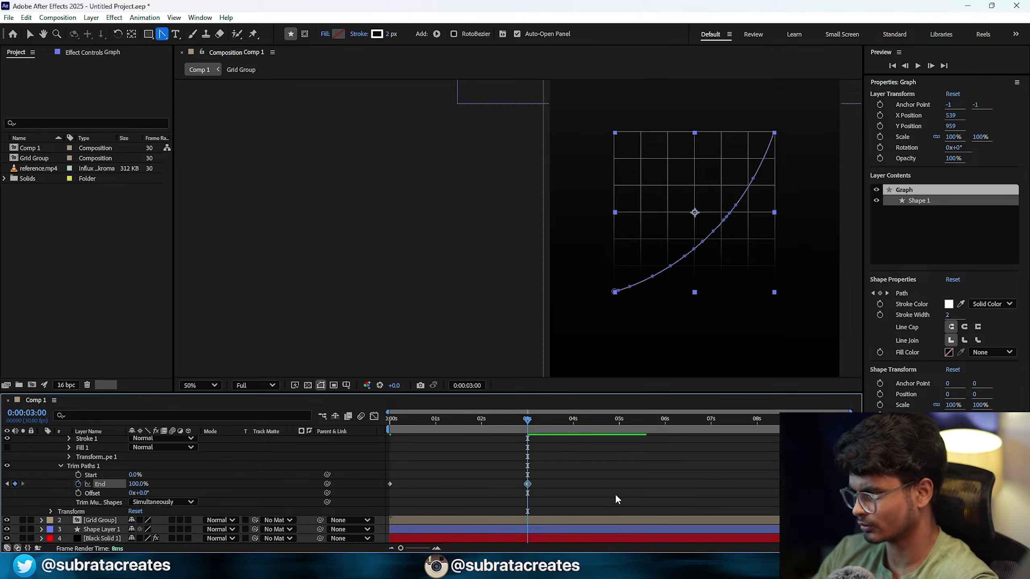
- Apply Easy Ease to both Trim Paths End keyframes
{"action": "left_click_drag", "start_coordinate": [597, 472], "coordinate": [367, 491]}
{"action": "key", "text": "F9"}
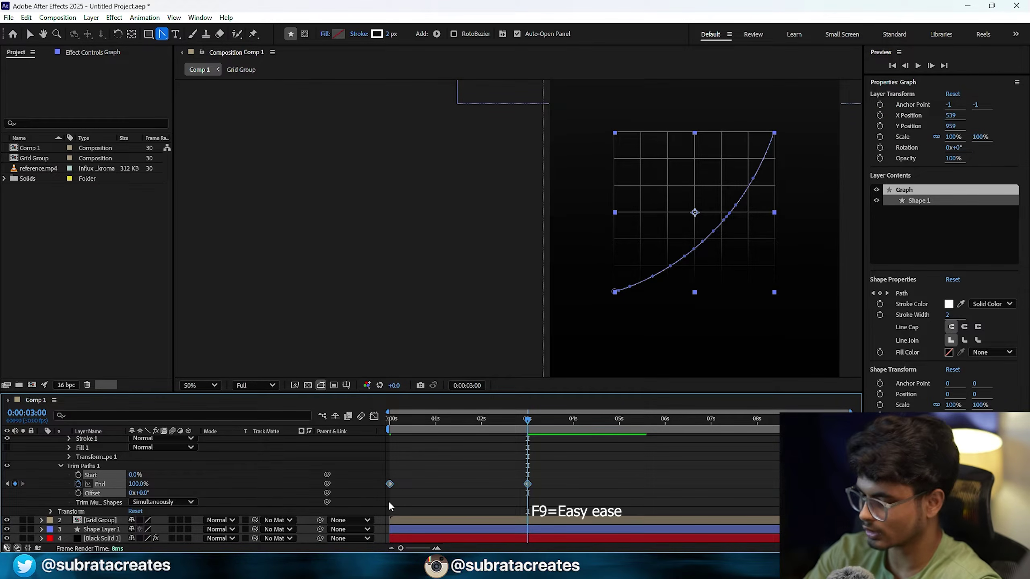
{"action": "left_click", "coordinate": [485, 480]}
- Preview the curve's reveal and its morph into the jagged line, and compare the timing with reference.mp4
{"action": "key", "text": "space"}
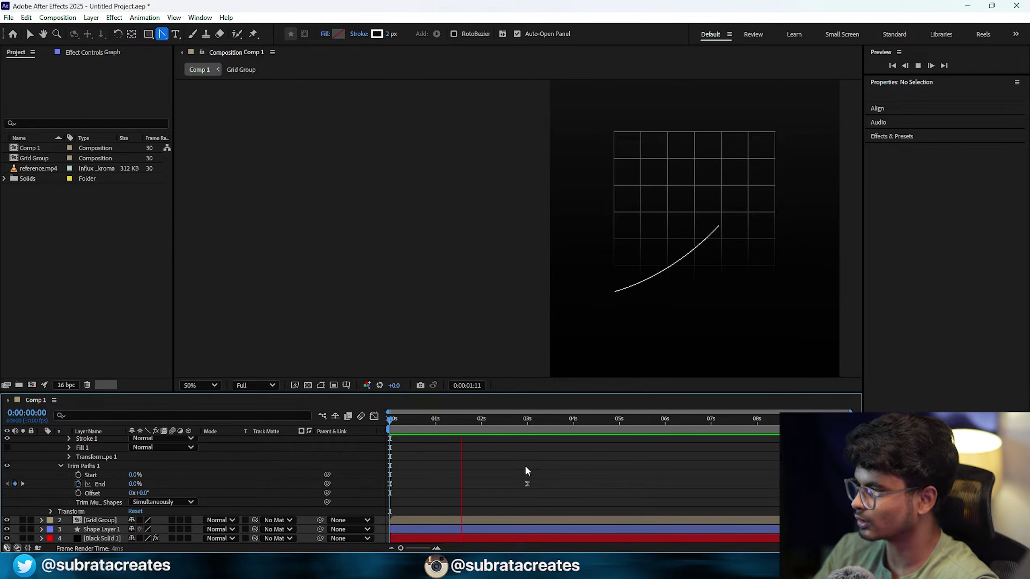
{"action": "key", "text": "space"}
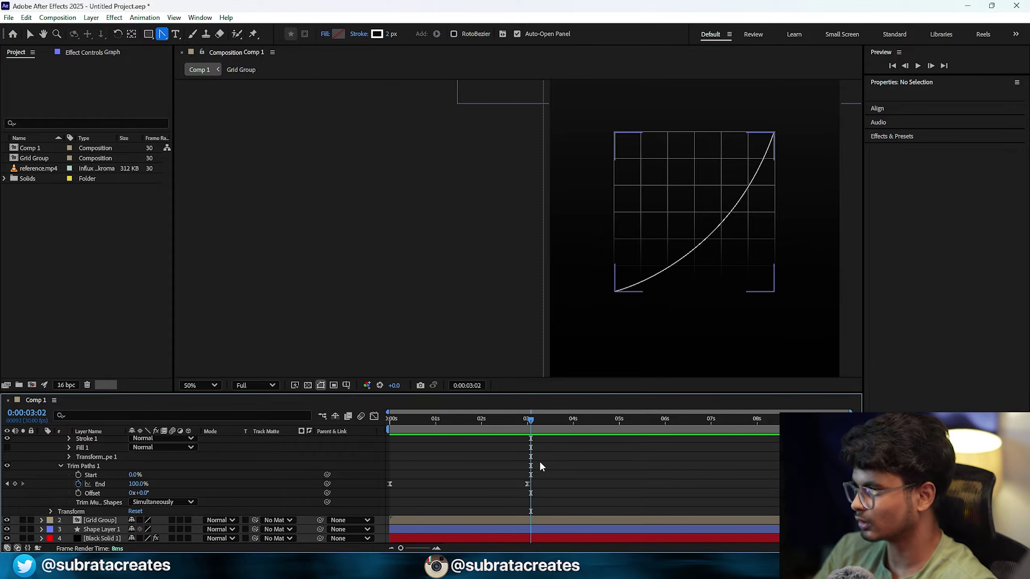
{"action": "scroll", "coordinate": [486, 498], "scroll_direction": "up", "scroll_amount": 3}
{"action": "key", "text": "space"}
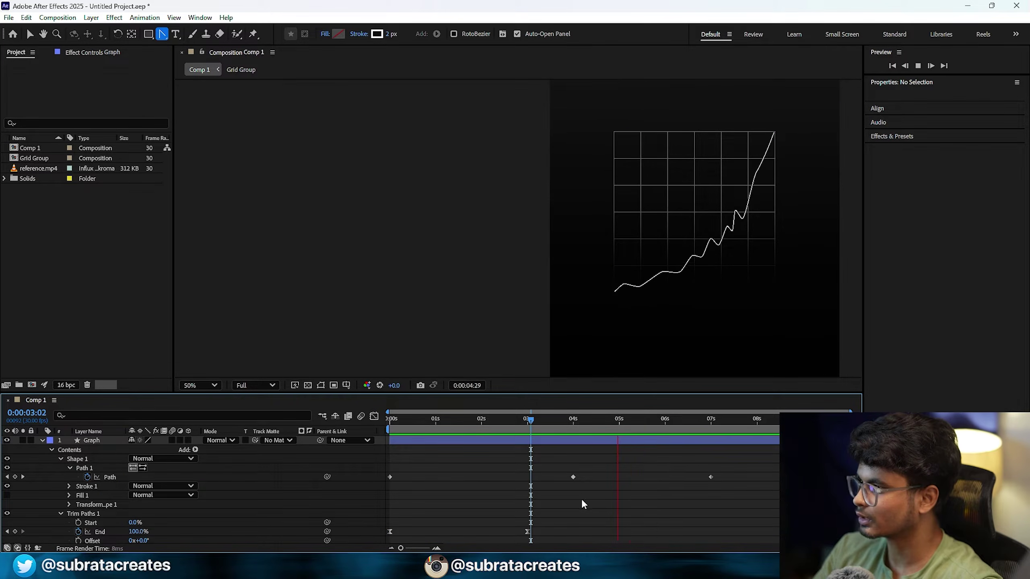
{"action": "double_click", "coordinate": [52, 172]}
{"action": "key", "text": "space"}
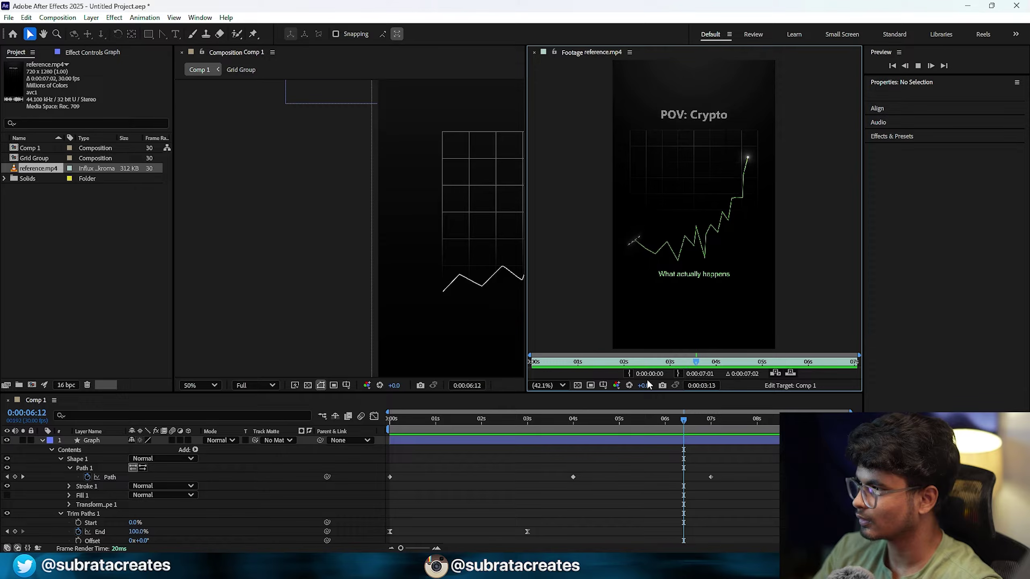
{"action": "left_click", "coordinate": [533, 52]}
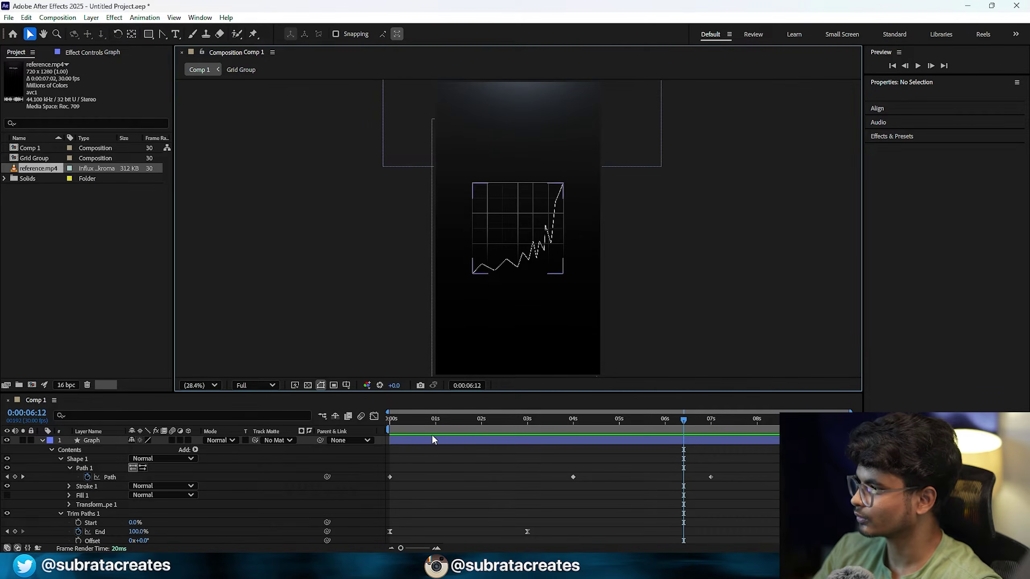
{"action": "left_click_drag", "start_coordinate": [409, 419], "coordinate": [329, 438]}
{"action": "key", "text": "space"}
- Move the second Trim Paths End keyframe to about 1.5 seconds and preview the faster reveal from the start
{"action": "left_click", "coordinate": [527, 504]}
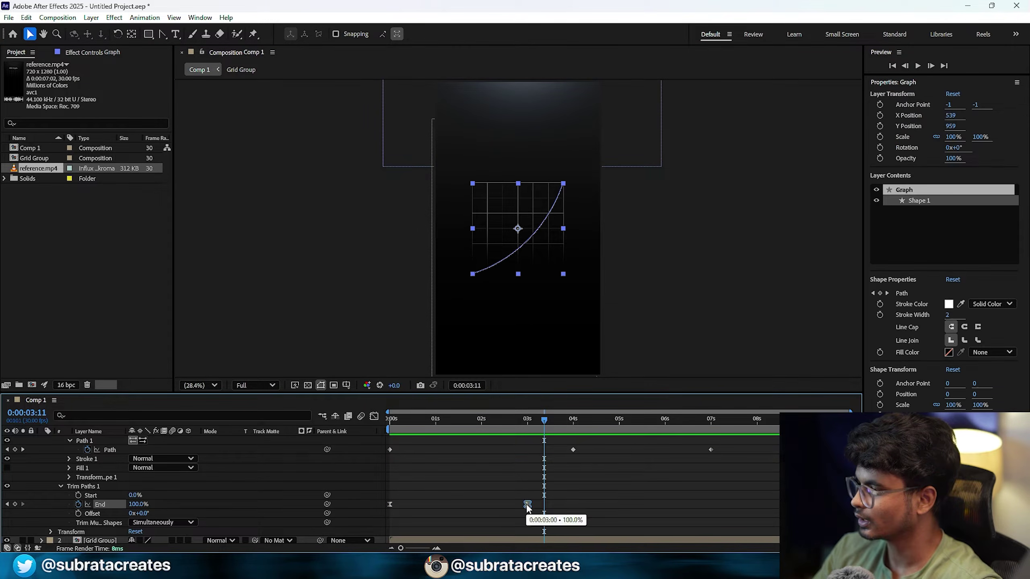
{"action": "left_click", "coordinate": [527, 505]}
{"action": "left_click_drag", "start_coordinate": [527, 505], "coordinate": [461, 504]}
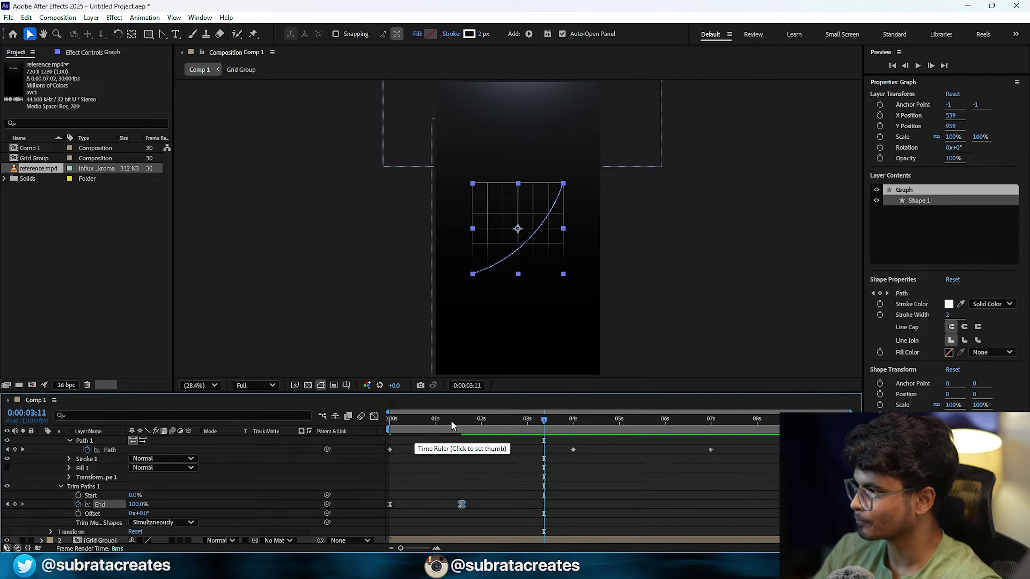
{"action": "left_click", "coordinate": [461, 420]}
{"action": "left_click_drag", "start_coordinate": [462, 420], "coordinate": [356, 425]}
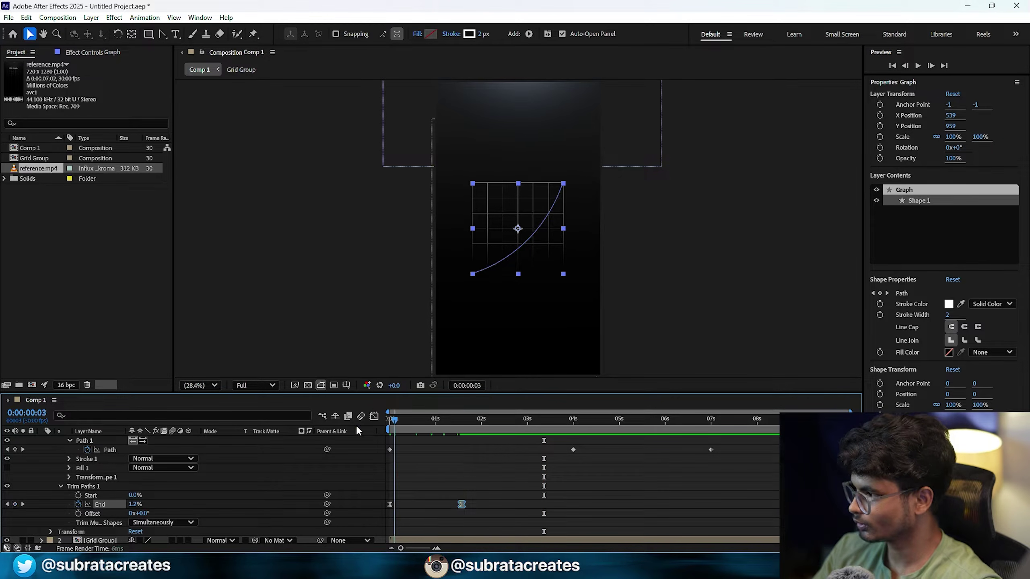
{"action": "left_click", "coordinate": [439, 463]}
{"action": "key", "text": "space"}
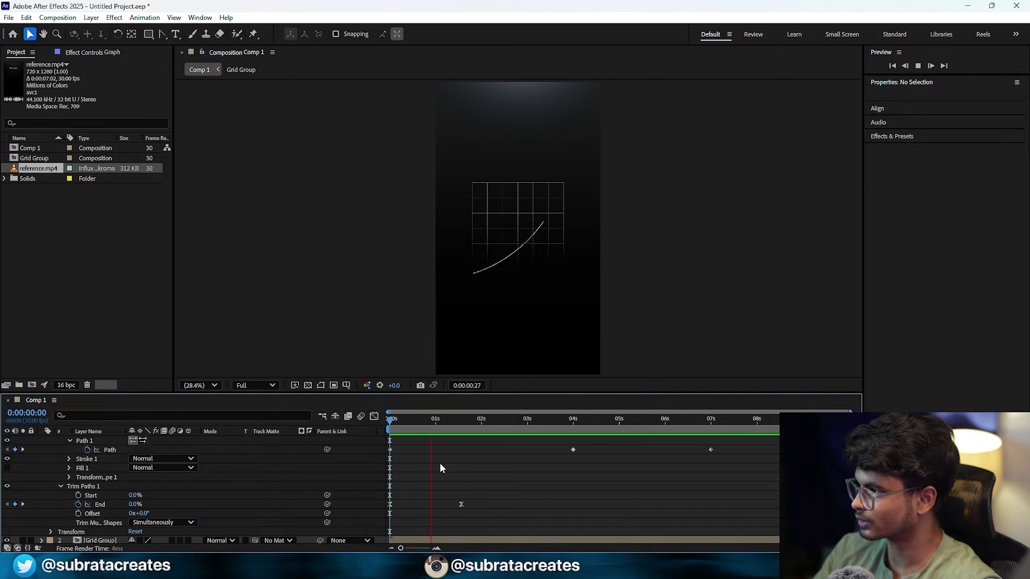
{"action": "key", "text": "space"}
- Collapse the Graph layer's properties and check the glowing tip of the line in reference.mp4
{"action": "scroll", "coordinate": [424, 479], "scroll_direction": "up", "scroll_amount": 1}
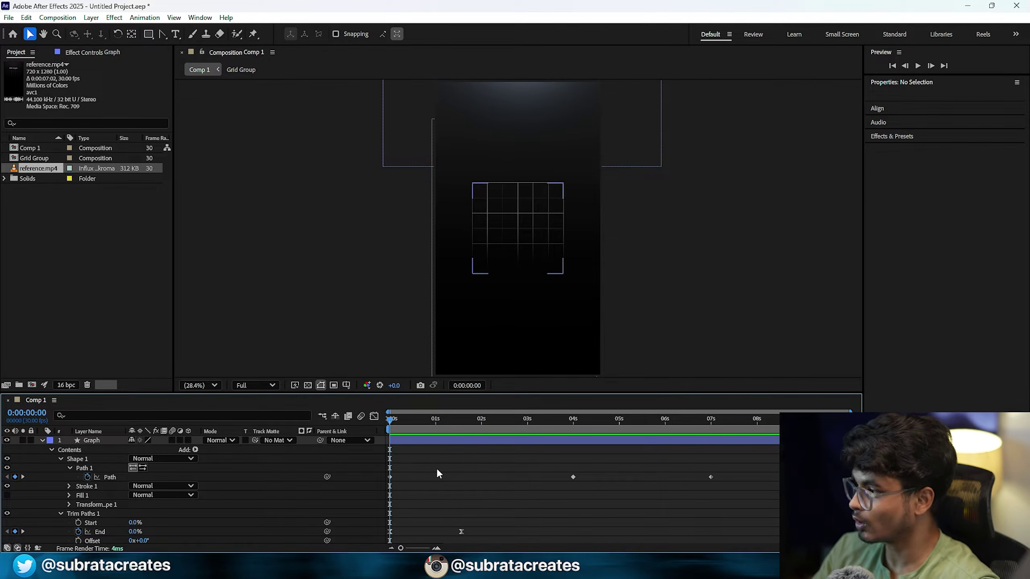
{"action": "left_click", "coordinate": [42, 441]}
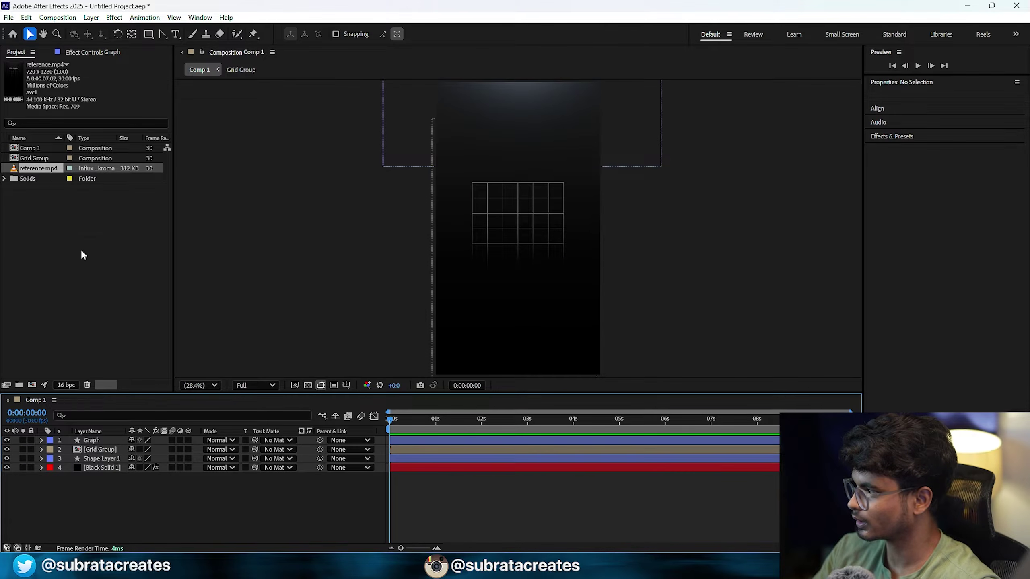
{"action": "double_click", "coordinate": [44, 173]}
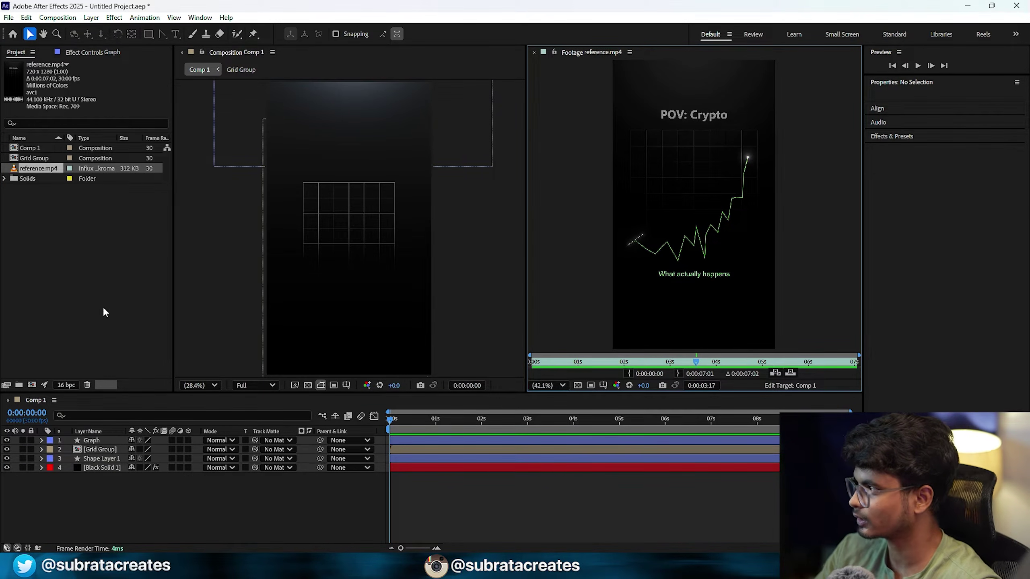
{"action": "left_click", "coordinate": [534, 53]}
- Draw a circle about 520 px wide over the grid with the Ellipse tool and centre its anchor point
{"action": "left_click_drag", "start_coordinate": [149, 34], "coordinate": [187, 58]}
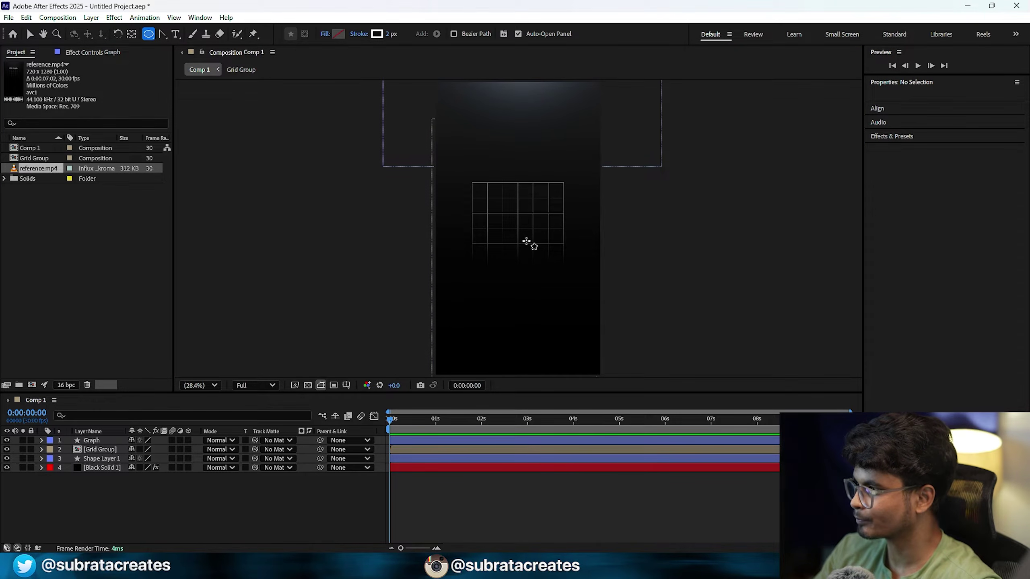
{"action": "left_click_drag", "start_coordinate": [523, 235], "coordinate": [495, 195]}
{"action": "key", "text": "ctrl+alt+Home"}
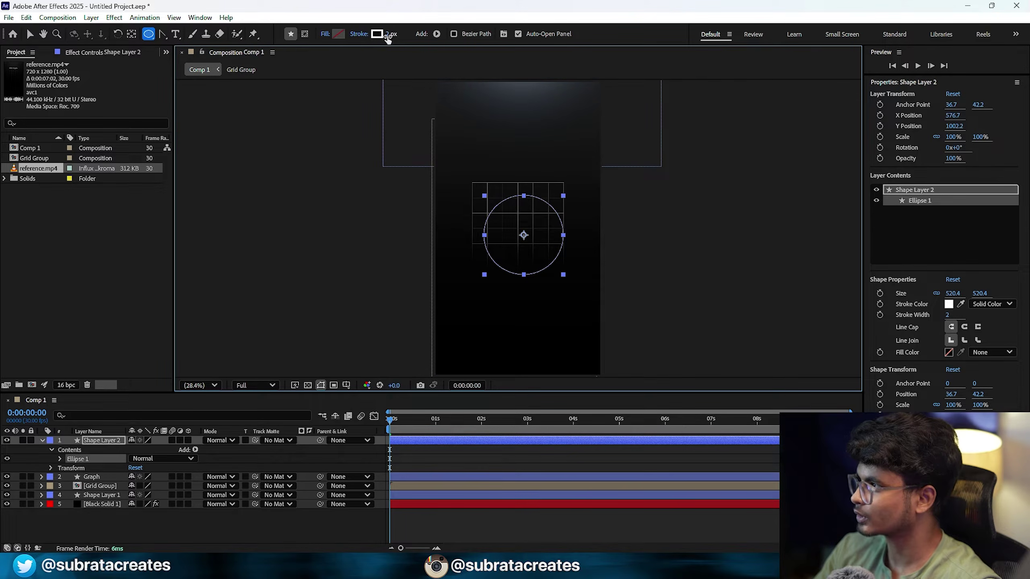
- Set the circle's stroke width to 0 px and its fill to a radial gradient
{"action": "left_click_drag", "start_coordinate": [387, 39], "coordinate": [338, 36]}
{"action": "left_click", "coordinate": [334, 35]}
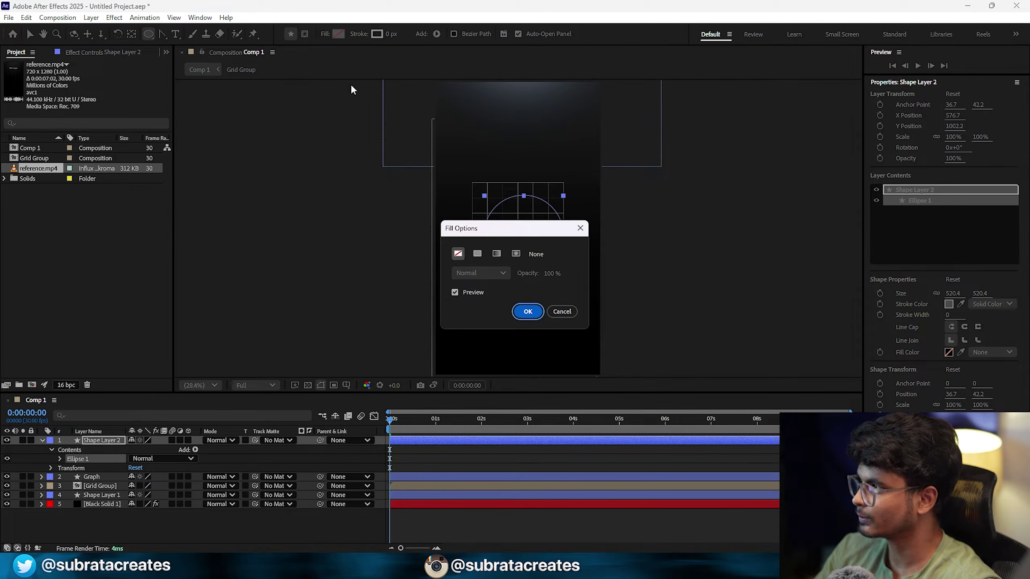
{"action": "left_click", "coordinate": [516, 253]}
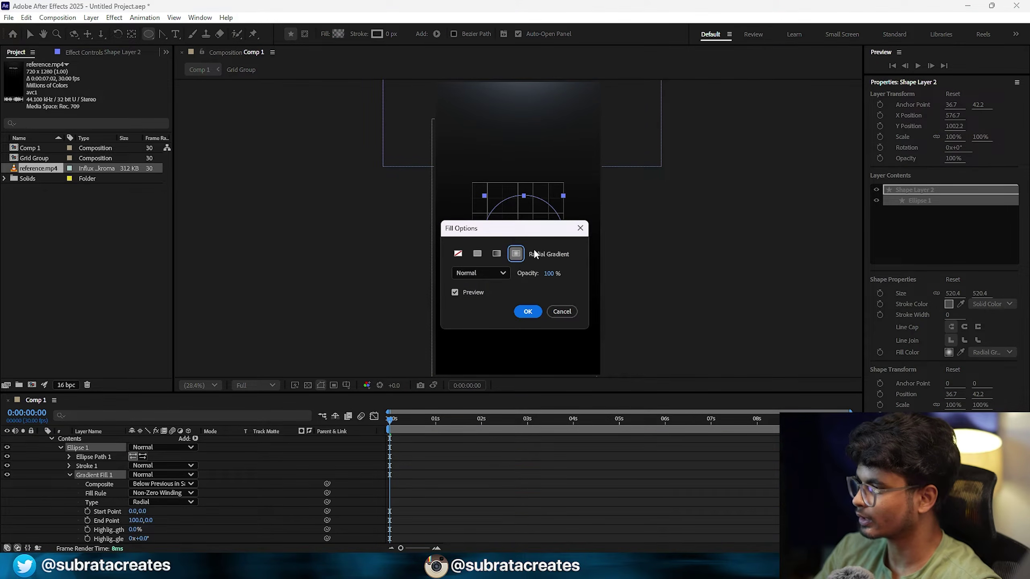
{"action": "left_click", "coordinate": [528, 313]}
{"action": "scroll", "coordinate": [531, 252], "scroll_direction": "up", "scroll_amount": 4}
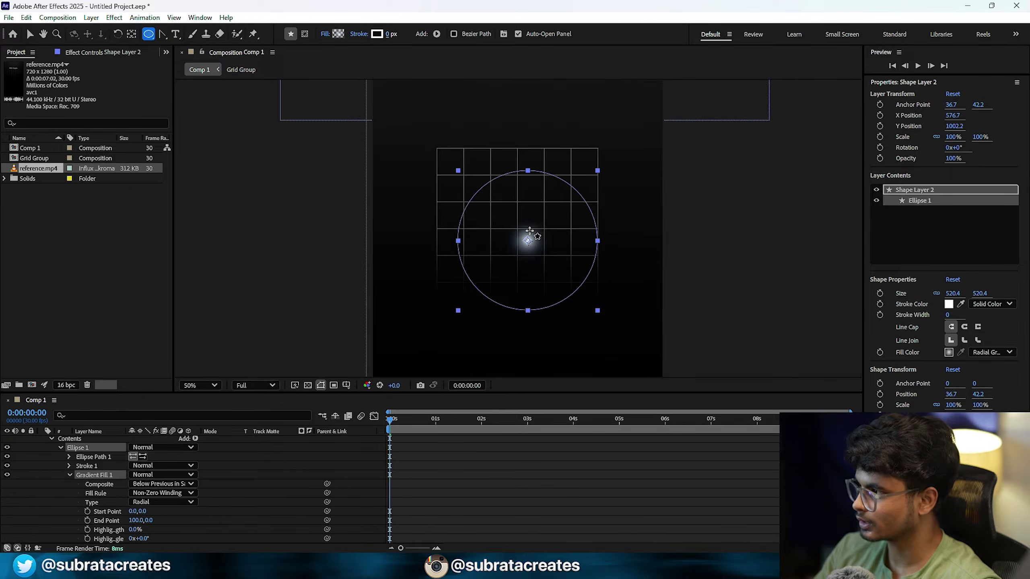
- Enlarge the circle's radial glow by extending the gradient's end point to about 176, 1
{"action": "key", "text": "v"}
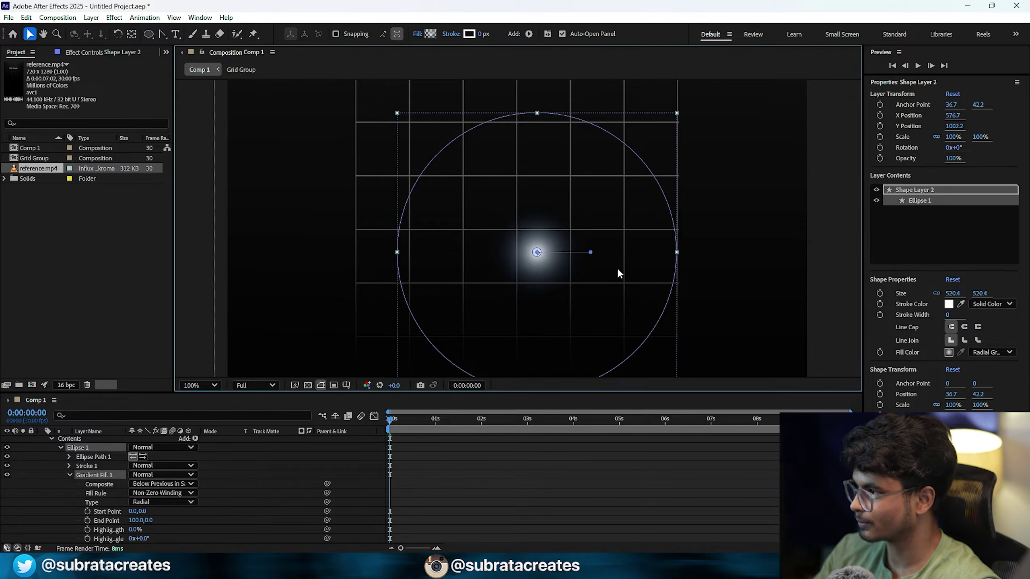
{"action": "left_click_drag", "start_coordinate": [591, 255], "coordinate": [632, 257]}
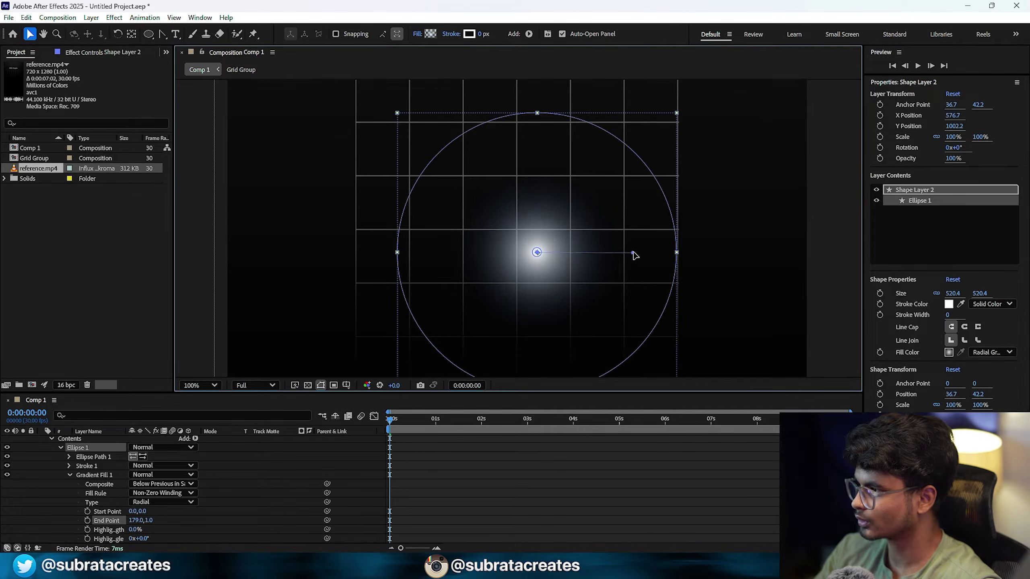
{"action": "scroll", "coordinate": [89, 456], "scroll_direction": "up", "scroll_amount": 1}
{"action": "left_click", "coordinate": [100, 441]}
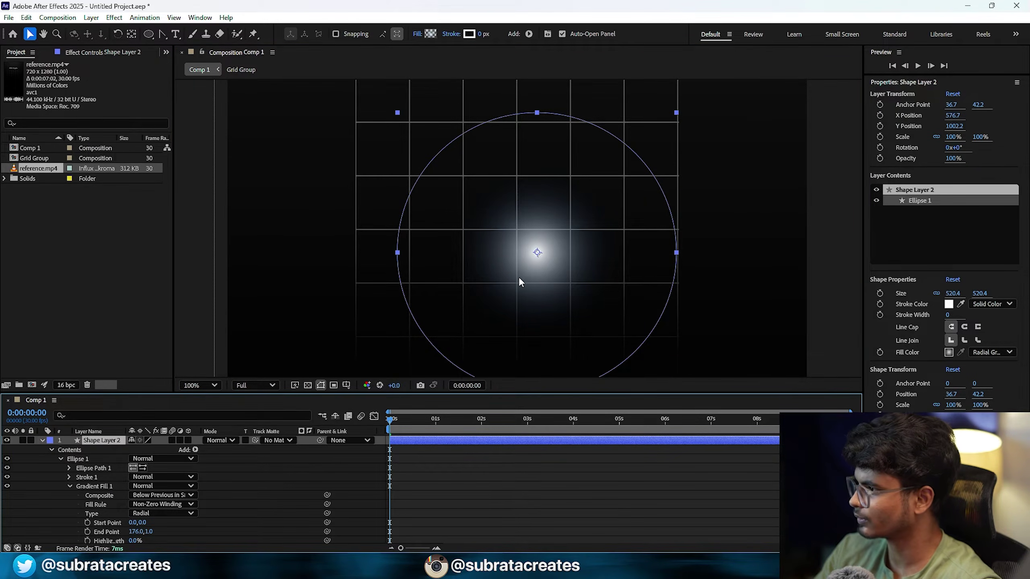
{"action": "left_click", "coordinate": [621, 518]}
- Scale the Shape Layer 2 glow circle down to 23%
{"action": "left_click", "coordinate": [113, 442]}
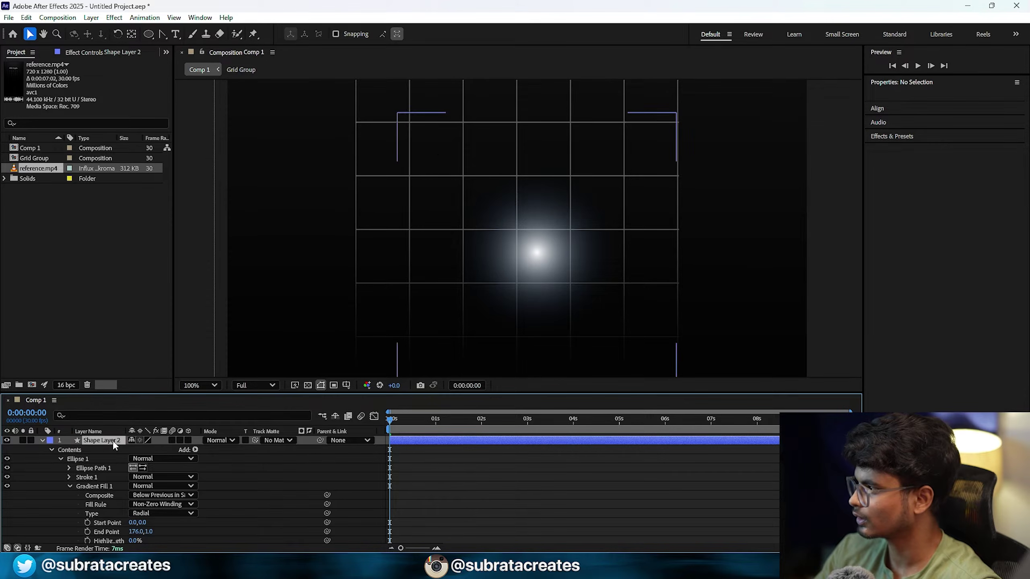
{"action": "key", "text": "s"}
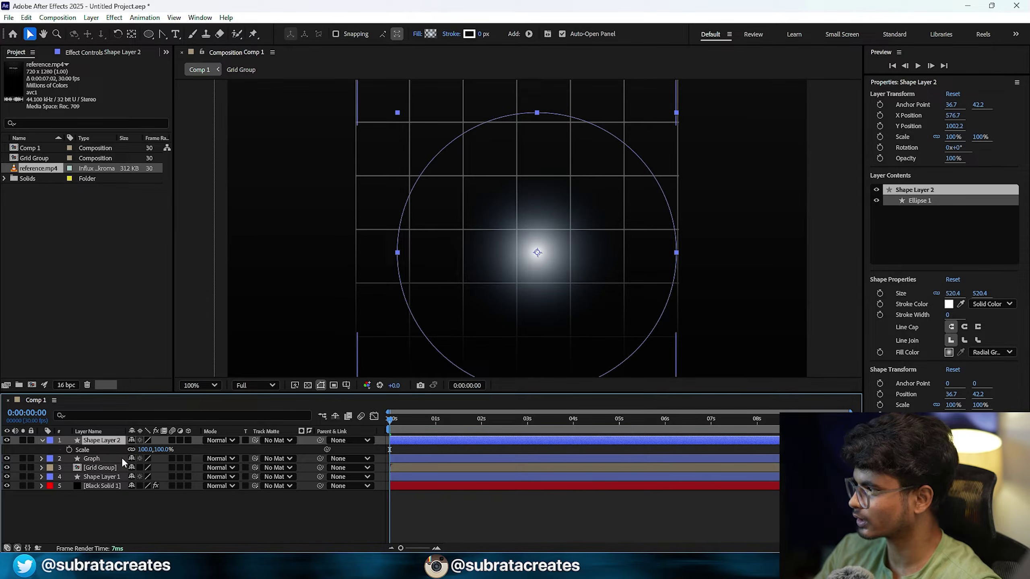
{"action": "key", "text": "s"}
{"action": "key", "text": "s"}
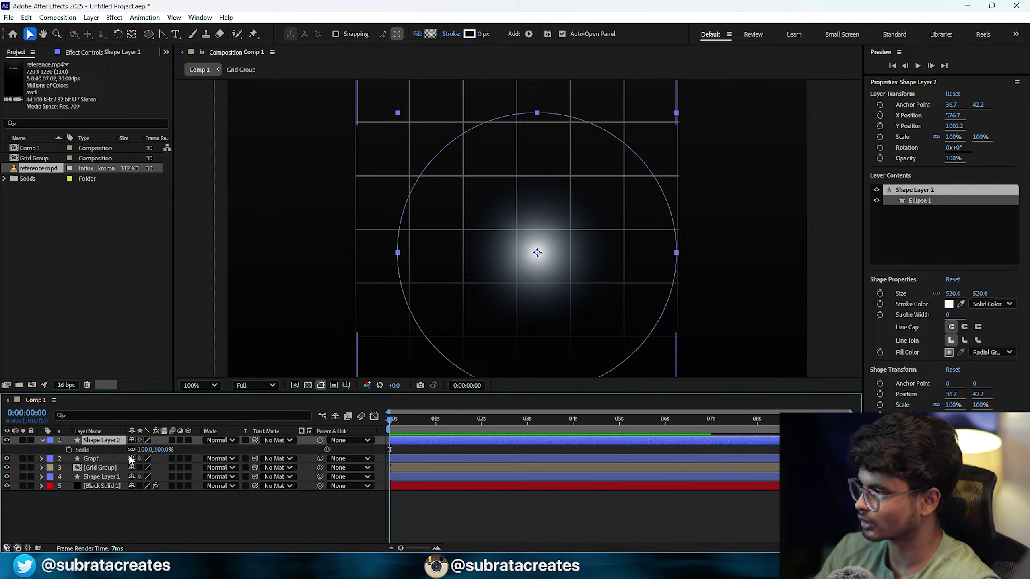
{"action": "left_click_drag", "start_coordinate": [161, 450], "coordinate": [129, 460]}
{"action": "left_click", "coordinate": [438, 518]}
{"action": "left_click_drag", "start_coordinate": [565, 325], "coordinate": [580, 247]}
{"action": "scroll", "coordinate": [594, 245], "scroll_direction": "down", "scroll_amount": 3}
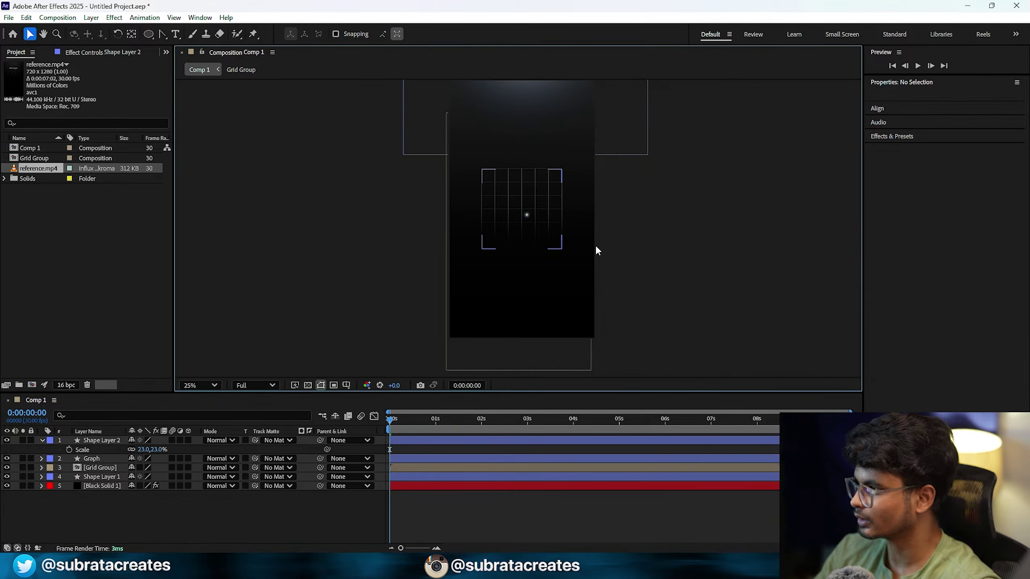
{"action": "scroll", "coordinate": [520, 230], "scroll_direction": "up", "scroll_amount": 3}
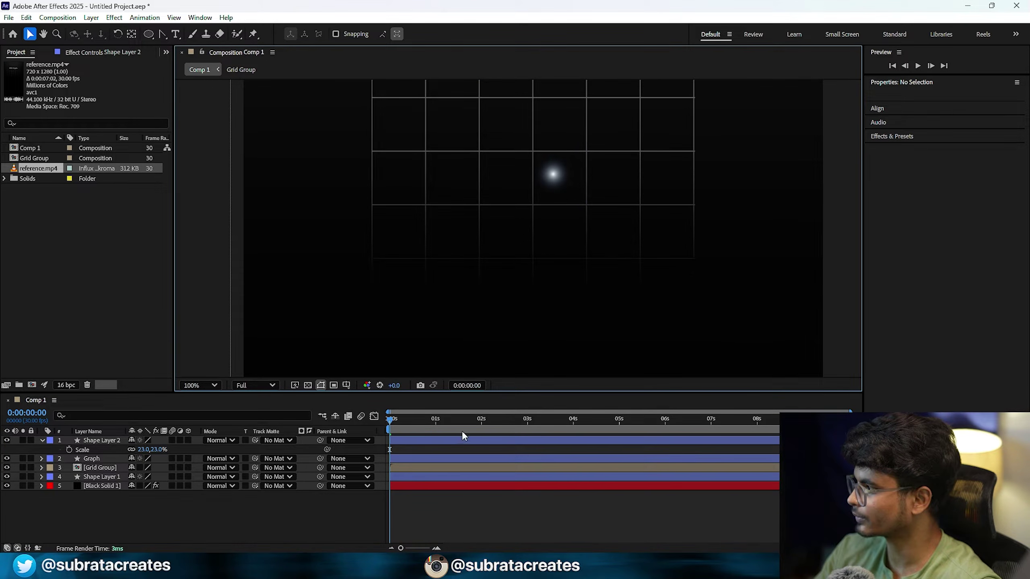
- Move the playhead to frame 19 and centre the glow circle in the composition at 540, 960
{"action": "left_click_drag", "start_coordinate": [391, 421], "coordinate": [418, 424]}
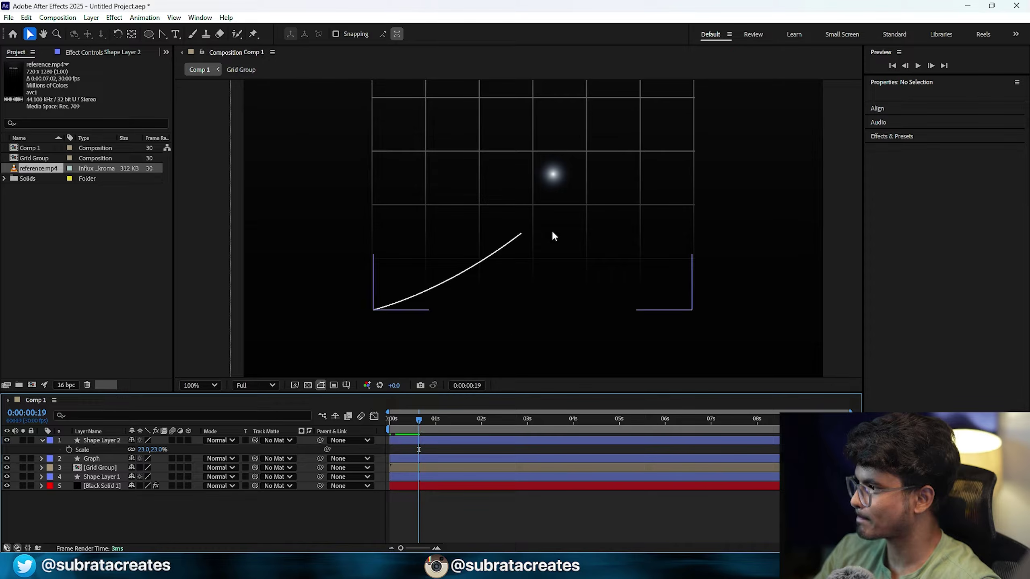
{"action": "left_click", "coordinate": [552, 174]}
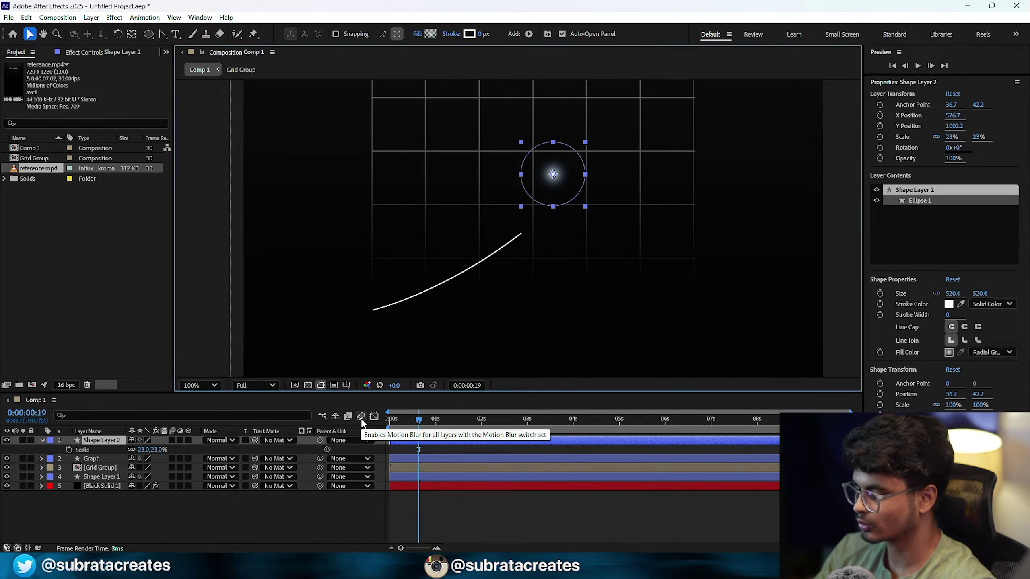
{"action": "key", "text": "ctrl+Home"}
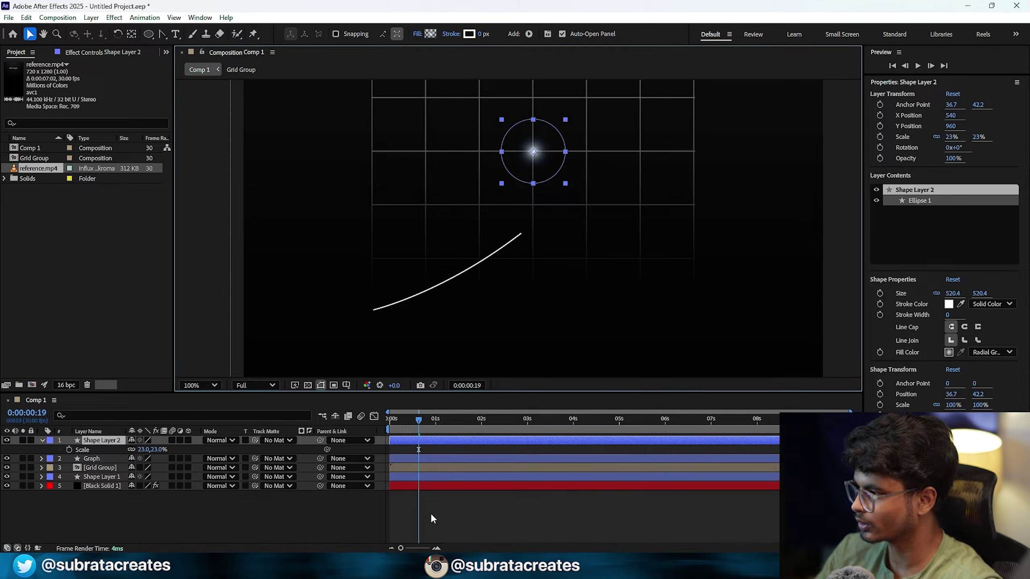
- Expand the Graph layer to its Path and Trim Paths properties and return the playhead to the start
{"action": "left_click", "coordinate": [92, 460]}
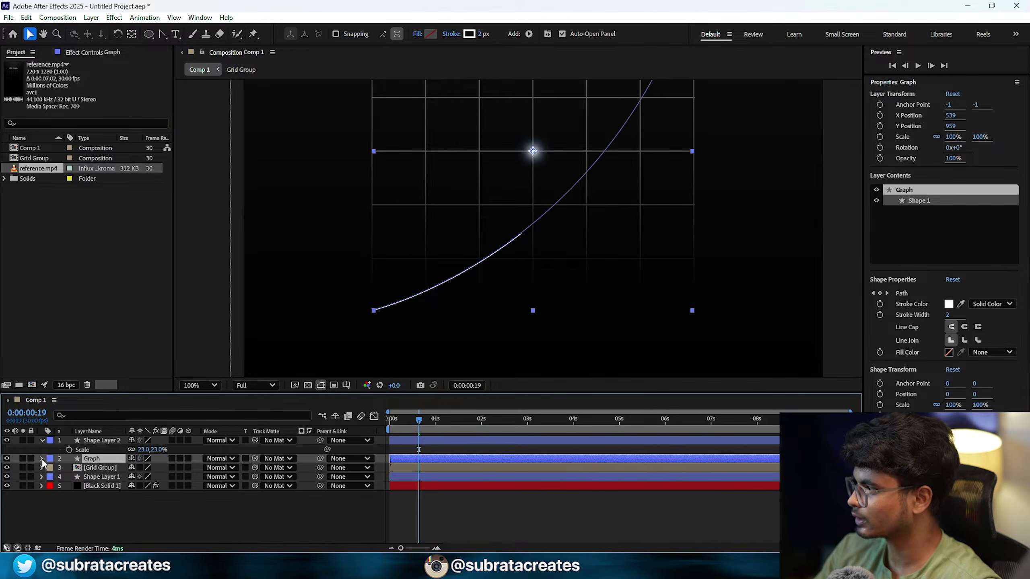
{"action": "left_click", "coordinate": [41, 459]}
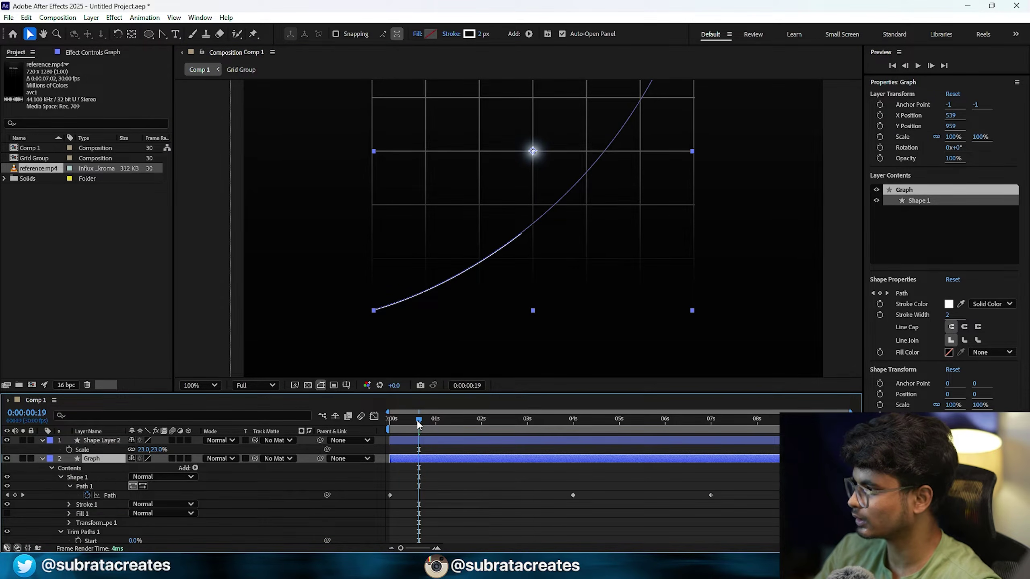
{"action": "left_click_drag", "start_coordinate": [419, 424], "coordinate": [462, 429]}
{"action": "key", "text": "Home"}
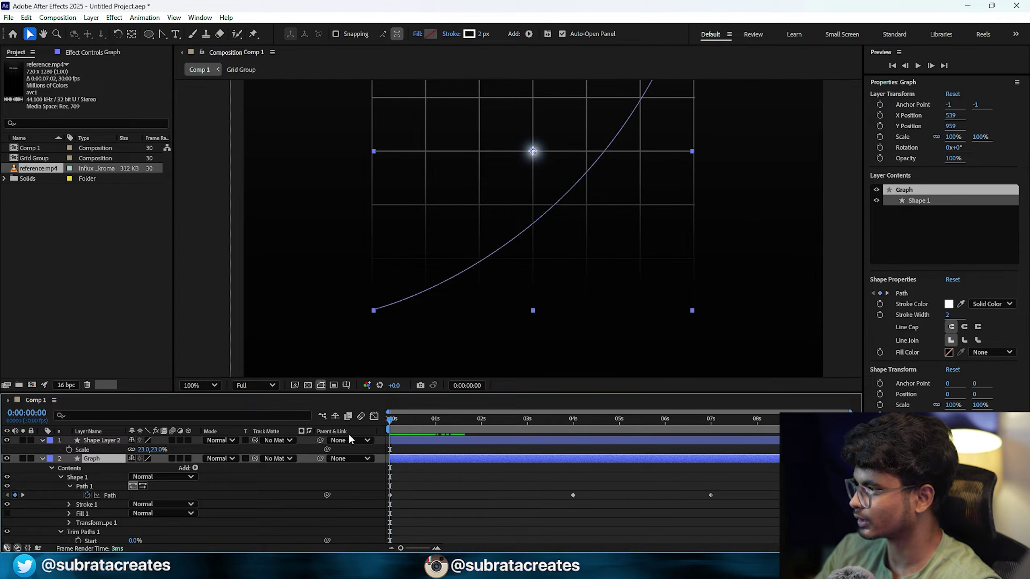
{"action": "left_click", "coordinate": [408, 464]}
{"action": "left_click", "coordinate": [391, 496]}
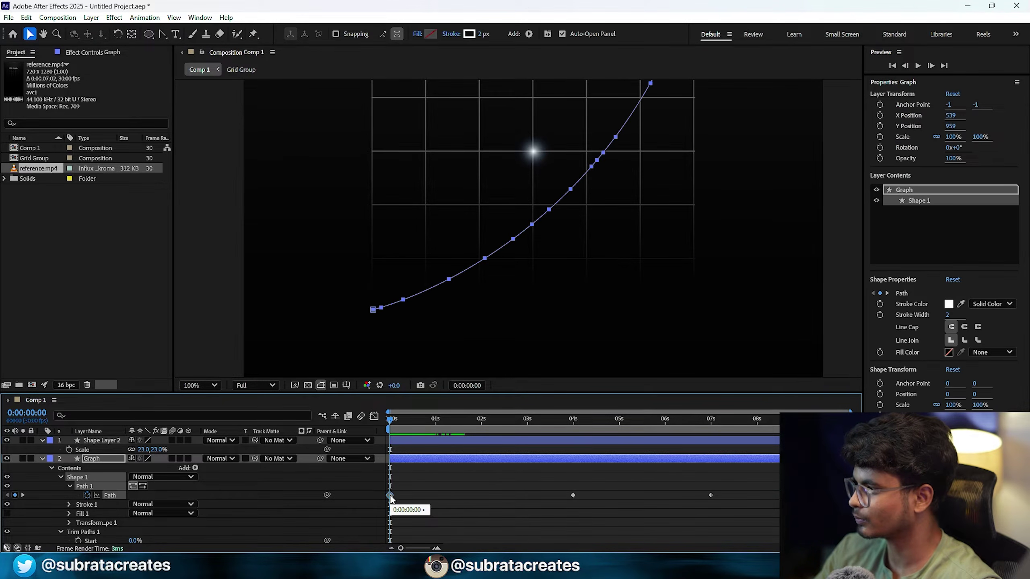
{"action": "left_click", "coordinate": [142, 497]}
{"action": "left_click", "coordinate": [390, 496]}
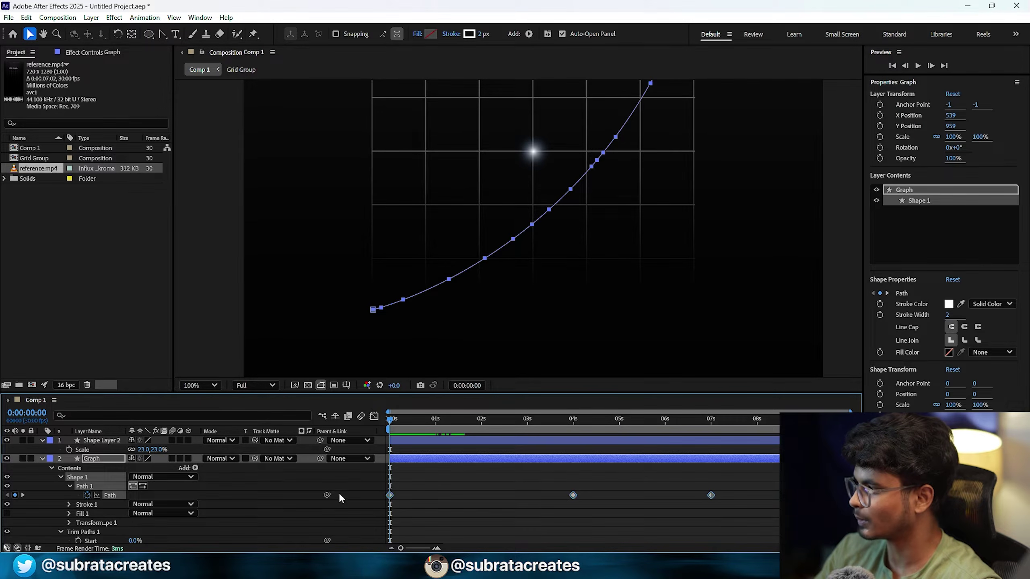
{"action": "left_click", "coordinate": [340, 495]}
{"action": "left_click", "coordinate": [391, 496]}
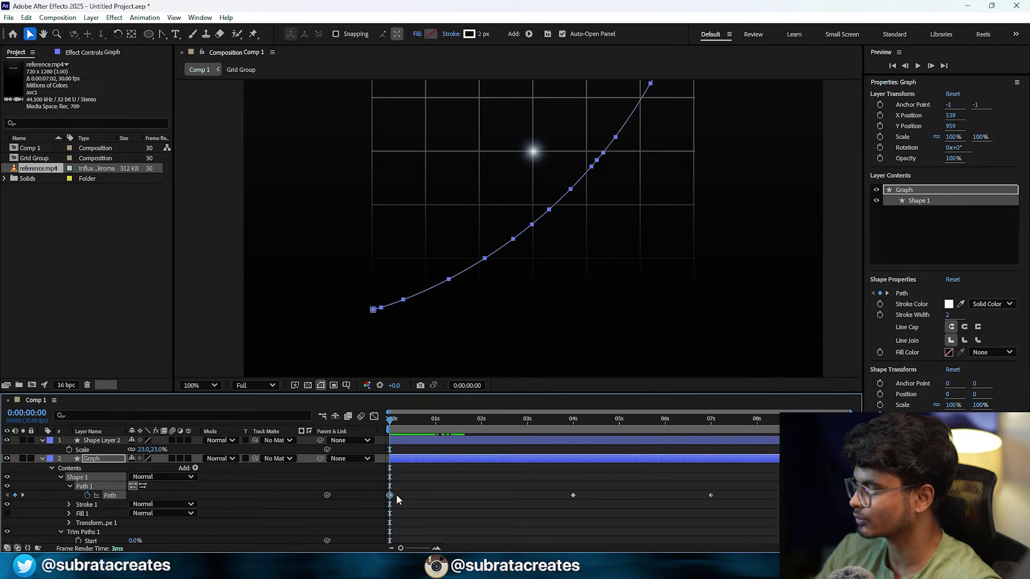
{"action": "left_click", "coordinate": [401, 499]}
{"action": "left_click", "coordinate": [390, 495]}
{"action": "left_click", "coordinate": [424, 490]}
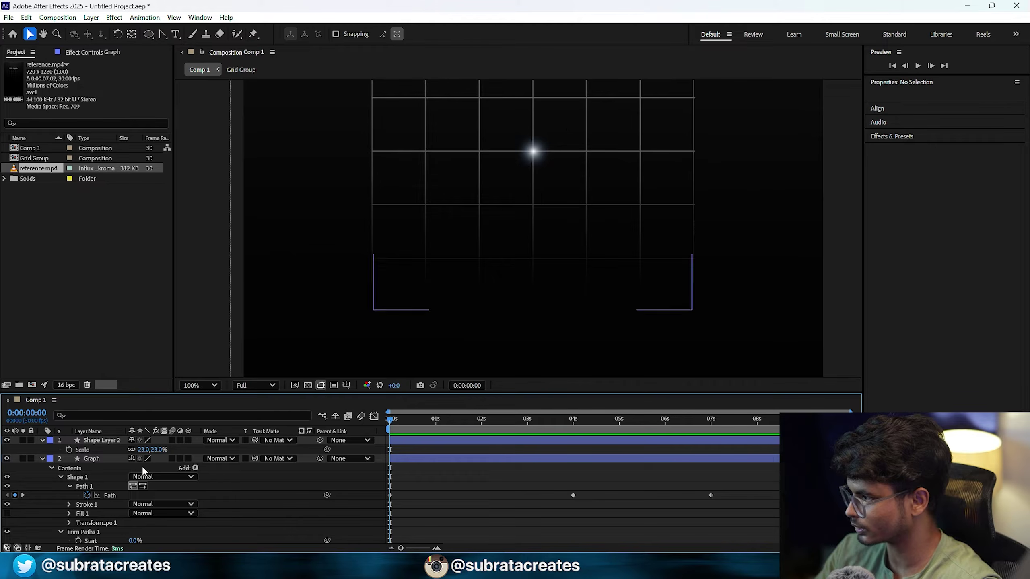
- Rename Shape Layer 2 as Glow and collapse its Scale property
{"action": "left_click", "coordinate": [103, 443]}
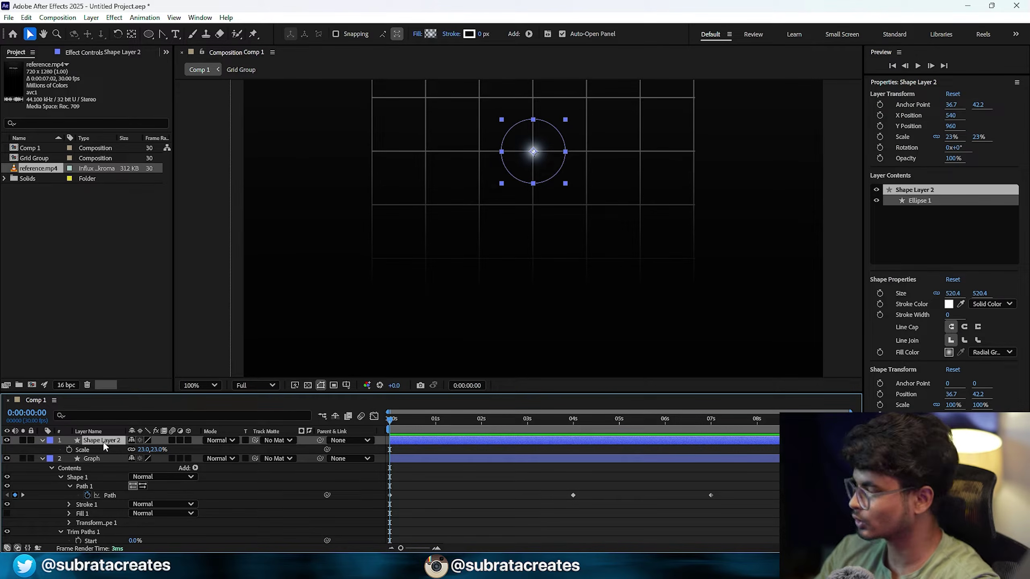
{"action": "left_click", "coordinate": [104, 441]}
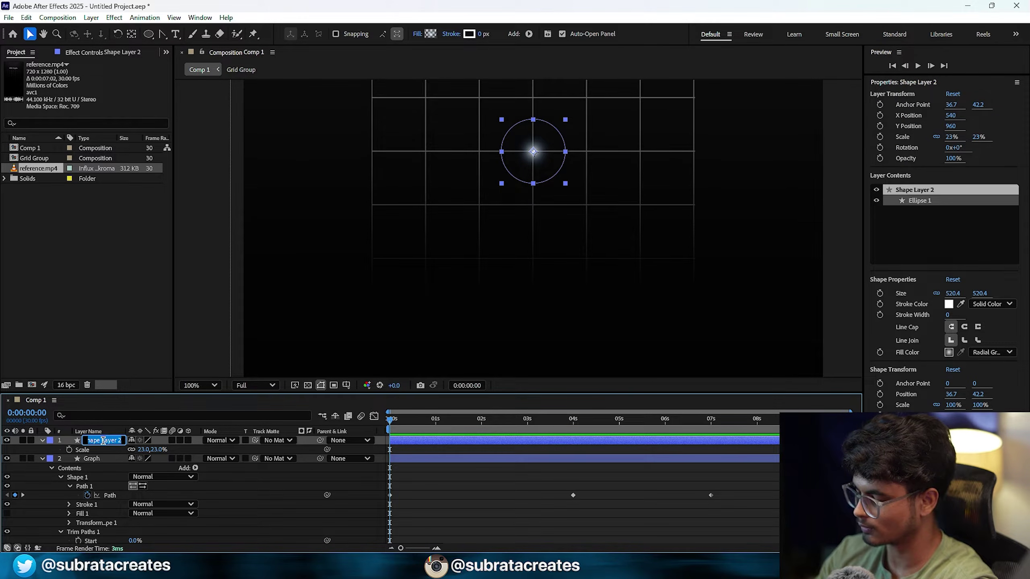
{"action": "type", "text": "Glow"}
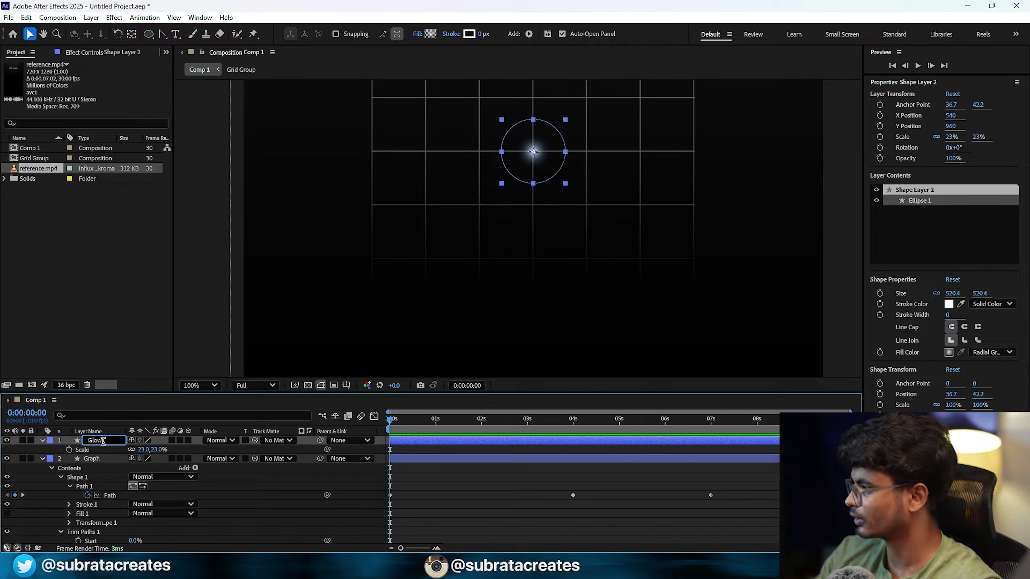
{"action": "left_click", "coordinate": [126, 468]}
{"action": "left_click", "coordinate": [97, 442]}
{"action": "key", "text": "s"}
{"action": "left_click", "coordinate": [425, 475]}
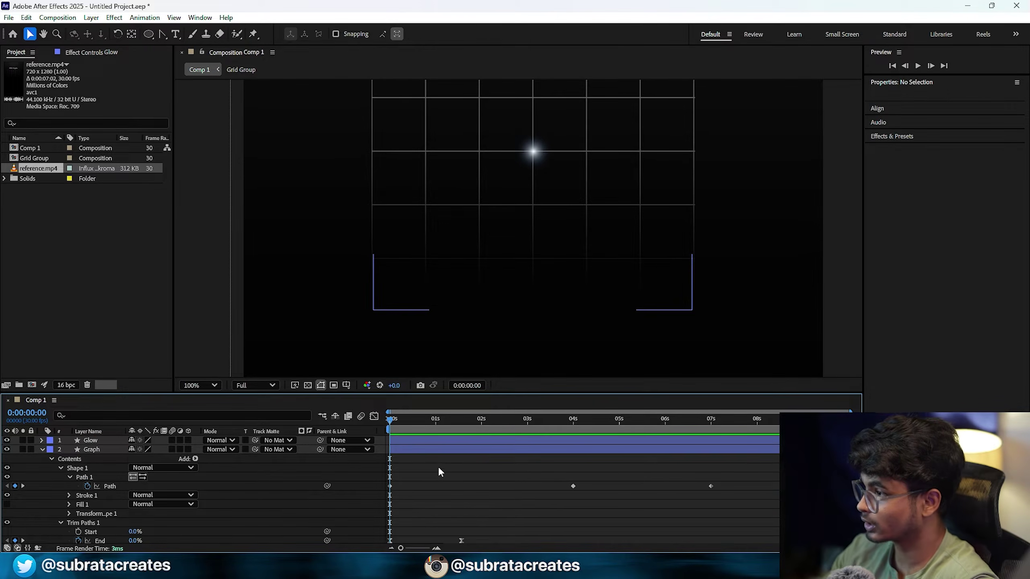
- Reveal the Glow layer's position properties and turn off Separate Dimensions so X and Y form a single Position
{"action": "left_click", "coordinate": [87, 440]}
{"action": "key", "text": "p"}
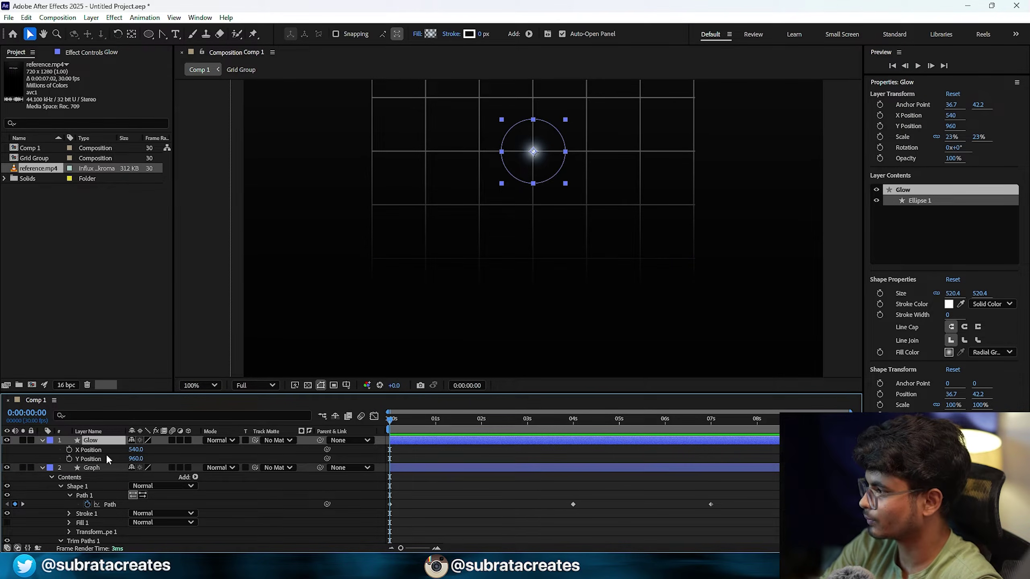
{"action": "left_click", "coordinate": [91, 459]}
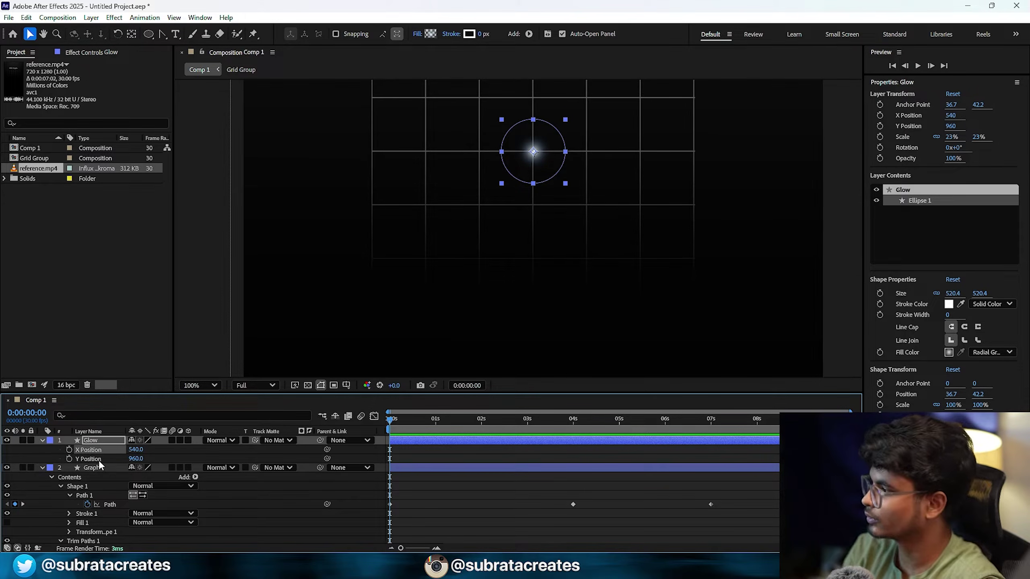
{"action": "right_click", "coordinate": [92, 450]}
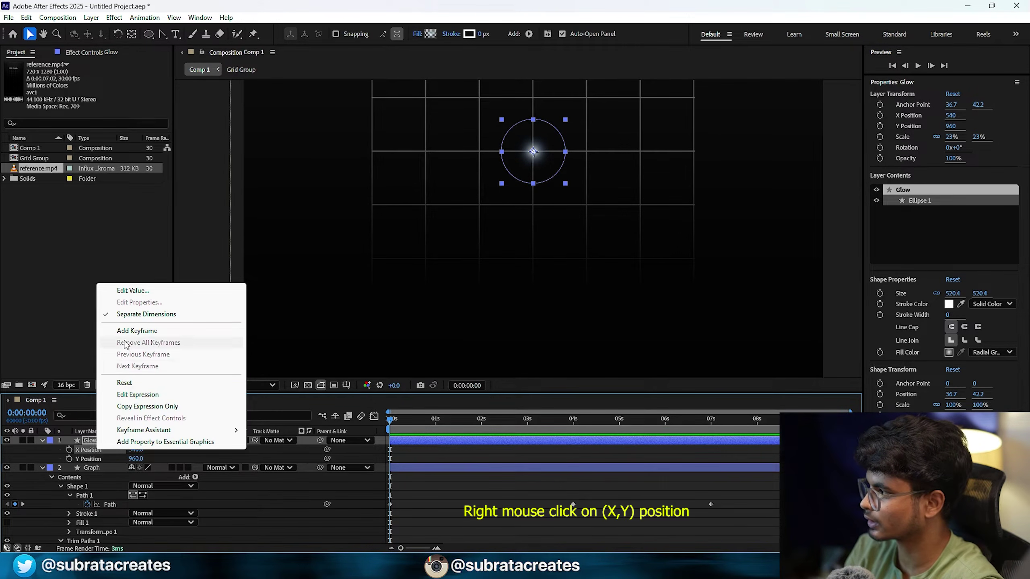
{"action": "left_click", "coordinate": [134, 315]}
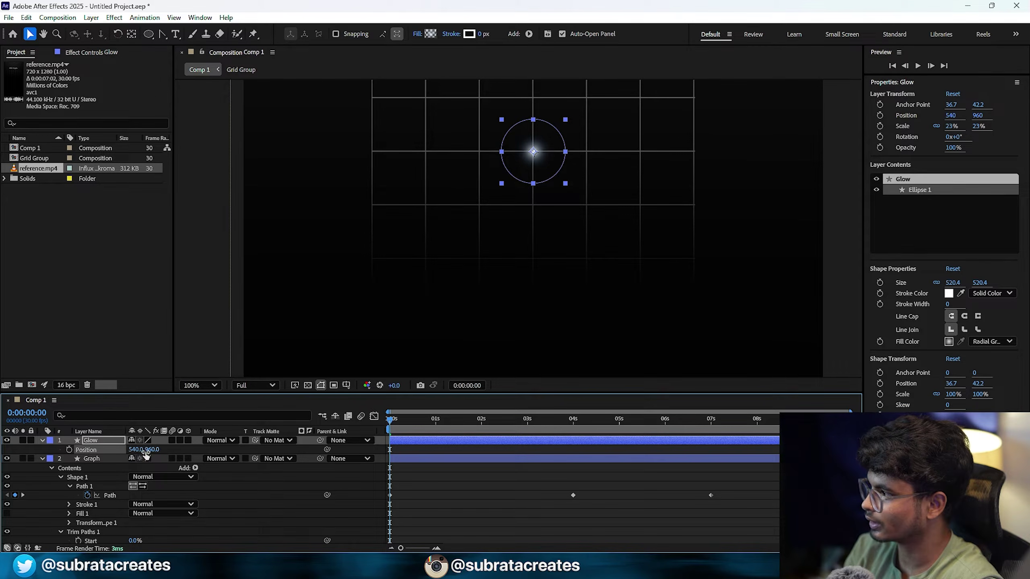
{"action": "left_click", "coordinate": [194, 453]}
{"action": "left_click", "coordinate": [90, 453]}
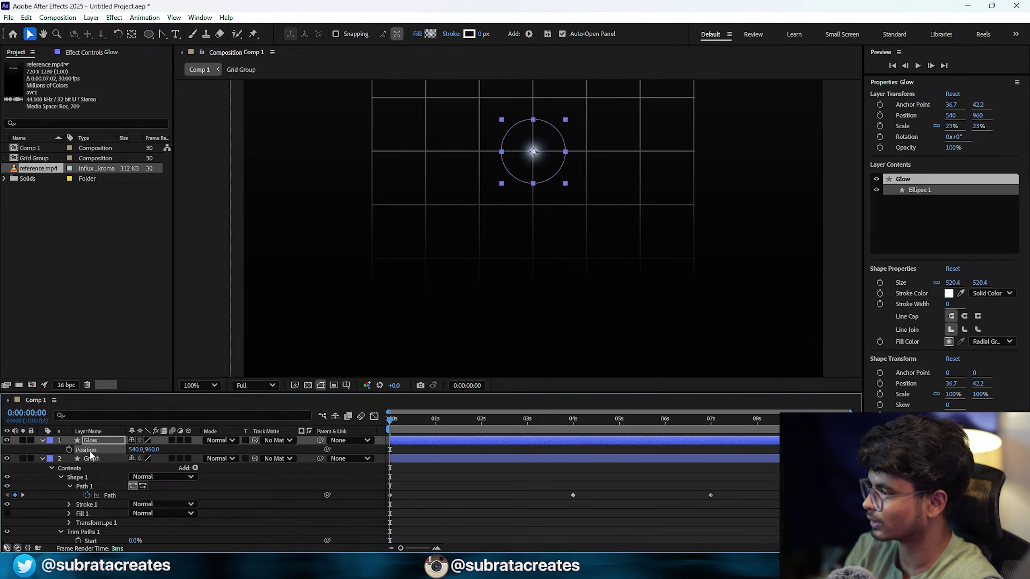
{"action": "left_click", "coordinate": [445, 497]}
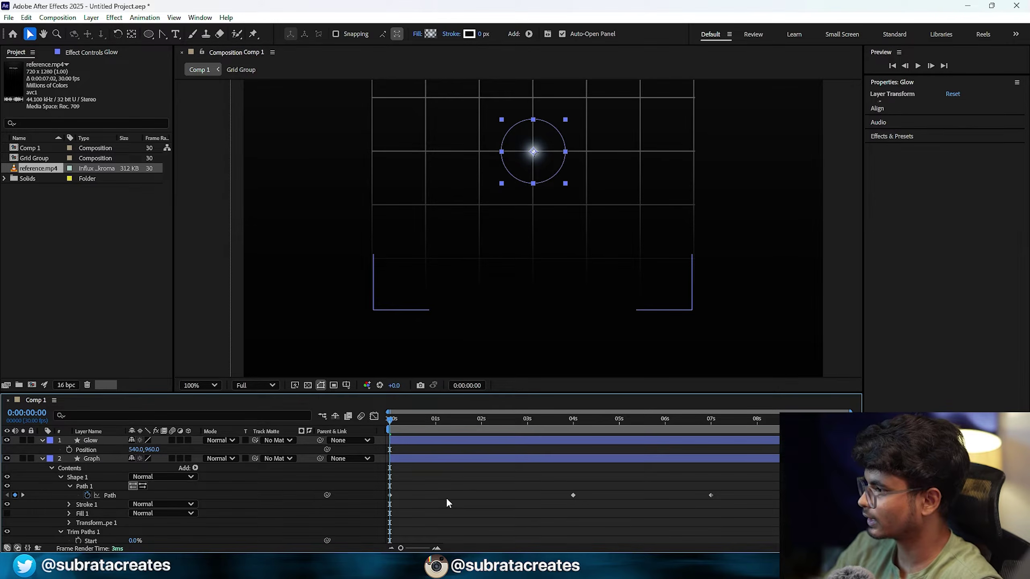
- Copy the Graph layer's first Path keyframe and paste it into the Glow layer's Position at 0:00:00:00 as a motion path
{"action": "left_click", "coordinate": [390, 495]}
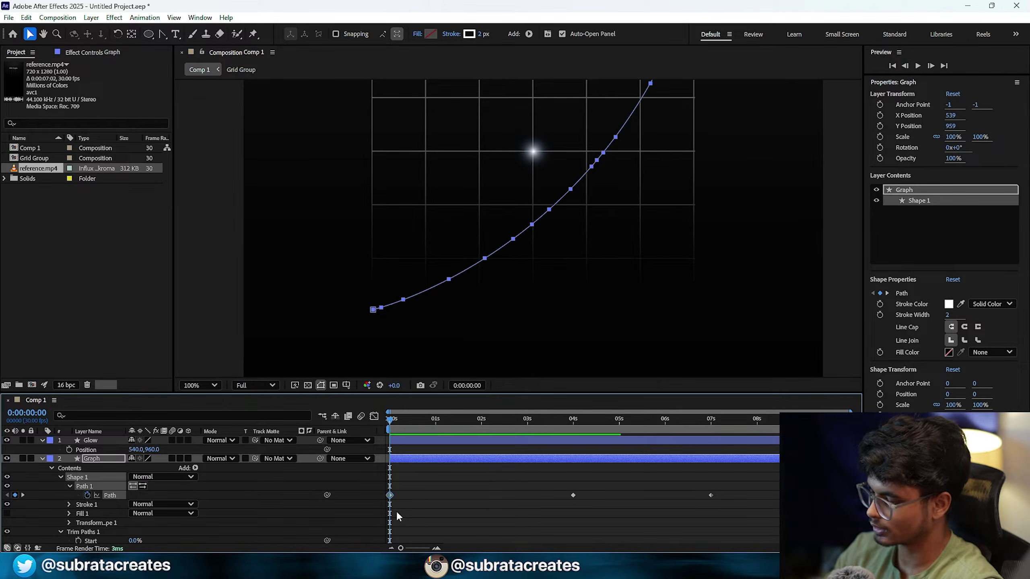
{"action": "left_click", "coordinate": [91, 442]}
{"action": "key", "text": "comma"}
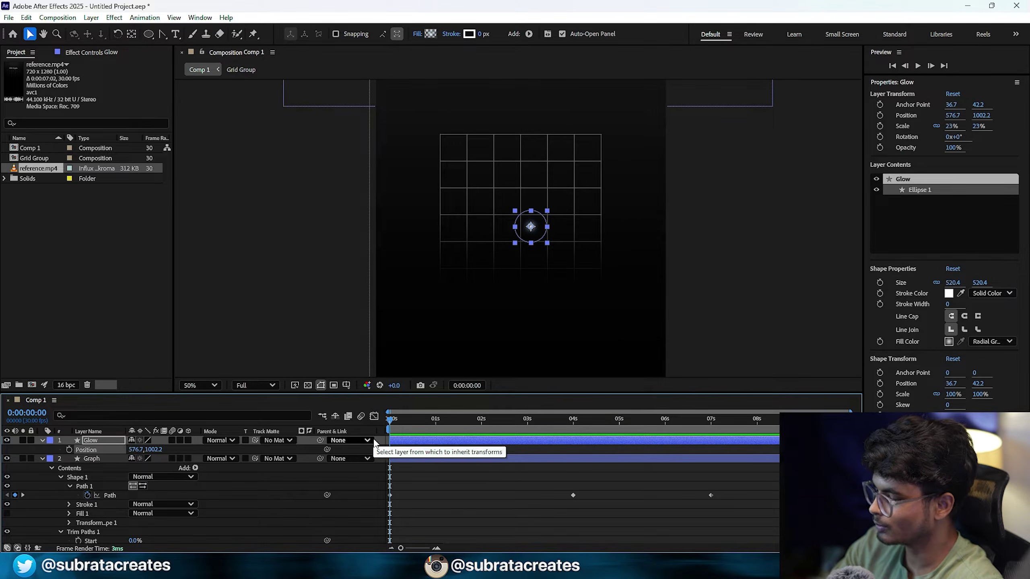
{"action": "key", "text": "ctrl+v"}
{"action": "scroll", "coordinate": [407, 468], "scroll_direction": "up", "scroll_amount": 1}
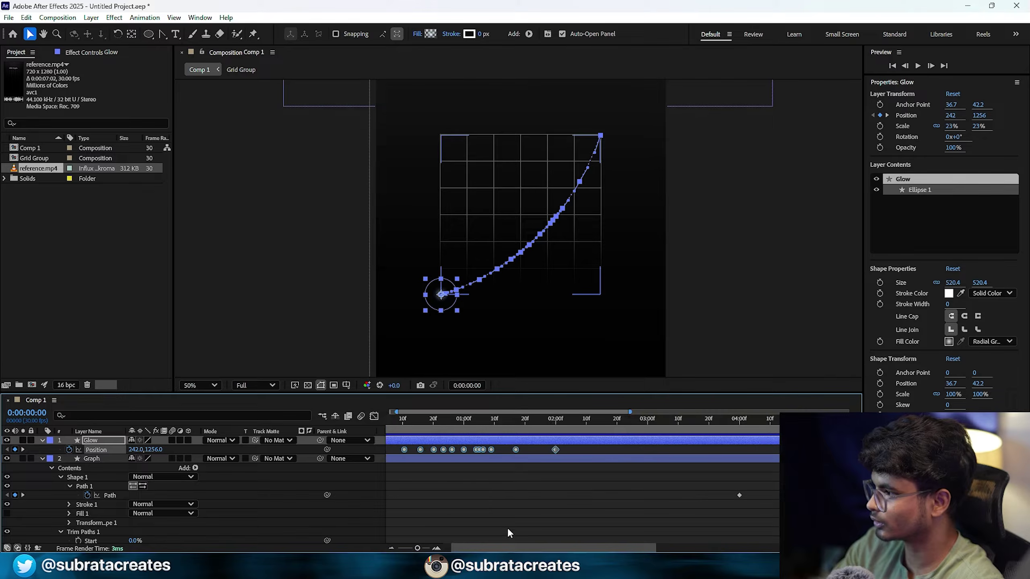
{"action": "left_click_drag", "start_coordinate": [507, 547], "coordinate": [485, 547]}
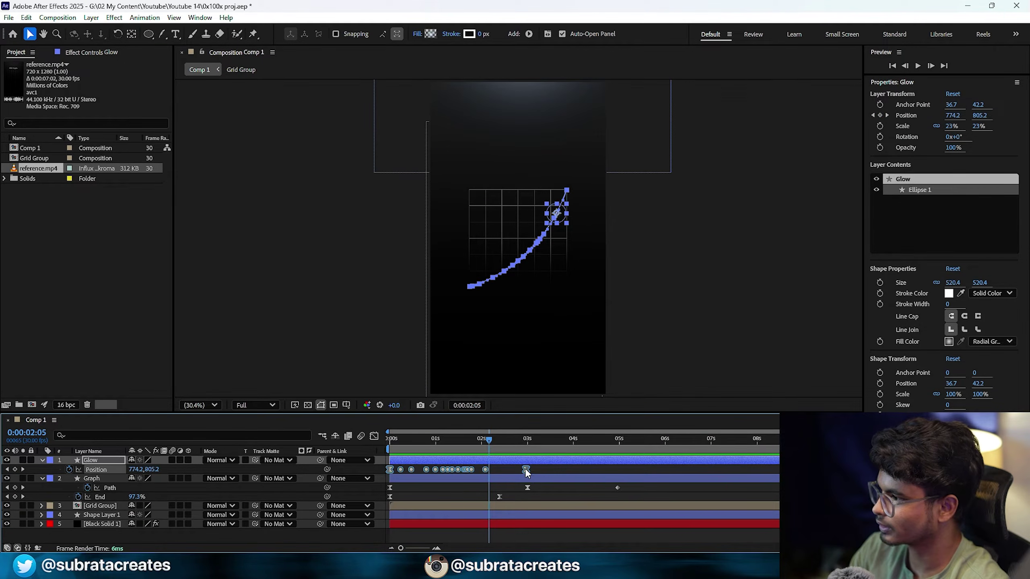
- Shorten the Glow's Position animation by aligning its last keyframe with the last Trim Paths End keyframe
{"action": "left_click_drag", "start_coordinate": [527, 470], "coordinate": [502, 473]}
{"action": "scroll", "coordinate": [494, 488], "scroll_direction": "up", "scroll_amount": 4}
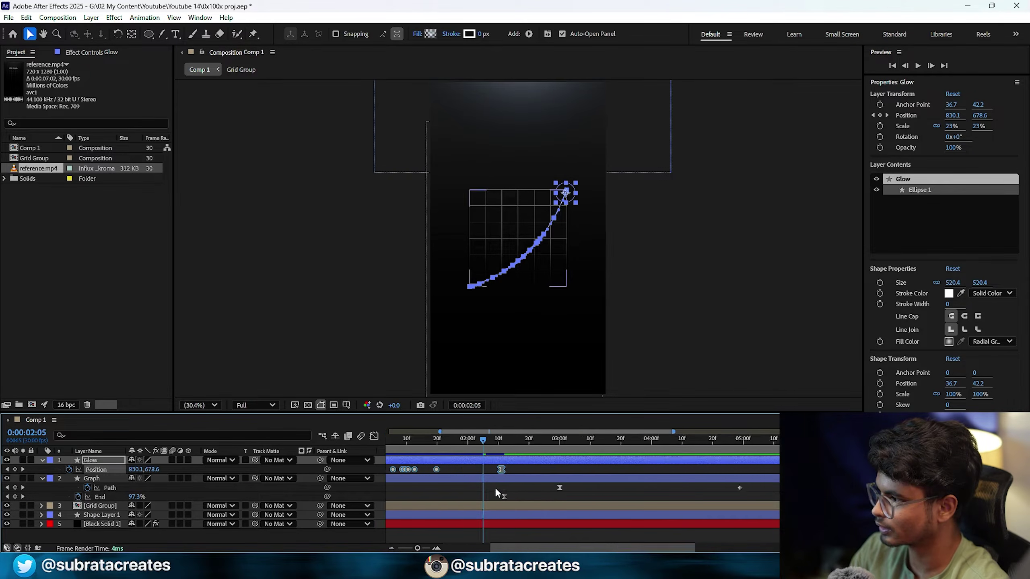
{"action": "key", "text": "minus"}
{"action": "key", "text": "minus"}
{"action": "key", "text": "minus"}
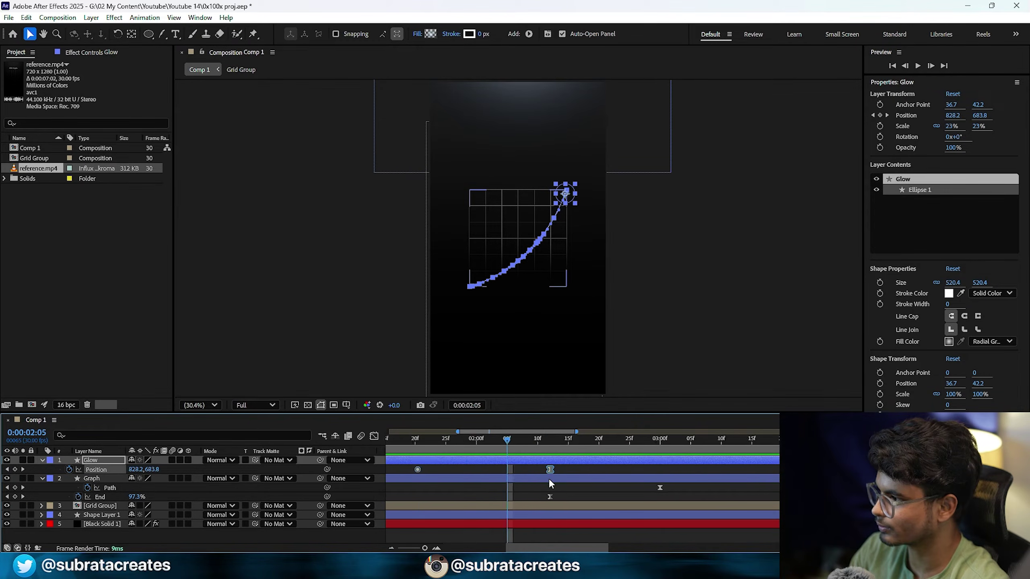
- Compare the Graph layer's Trim Paths End curve with the Glow layer's Position curve in the Graph Editor
{"action": "left_click_drag", "start_coordinate": [510, 492], "coordinate": [375, 499]}
{"action": "left_click", "coordinate": [374, 436]}
{"action": "left_click", "coordinate": [374, 436]}
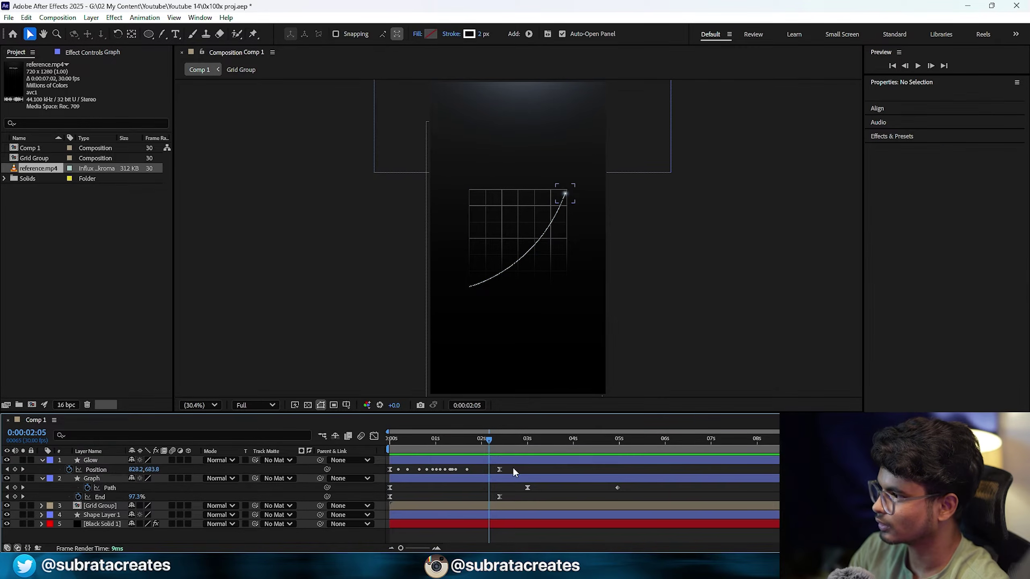
{"action": "left_click_drag", "start_coordinate": [512, 467], "coordinate": [377, 468]}
{"action": "left_click", "coordinate": [373, 436]}
{"action": "left_click", "coordinate": [374, 437]}
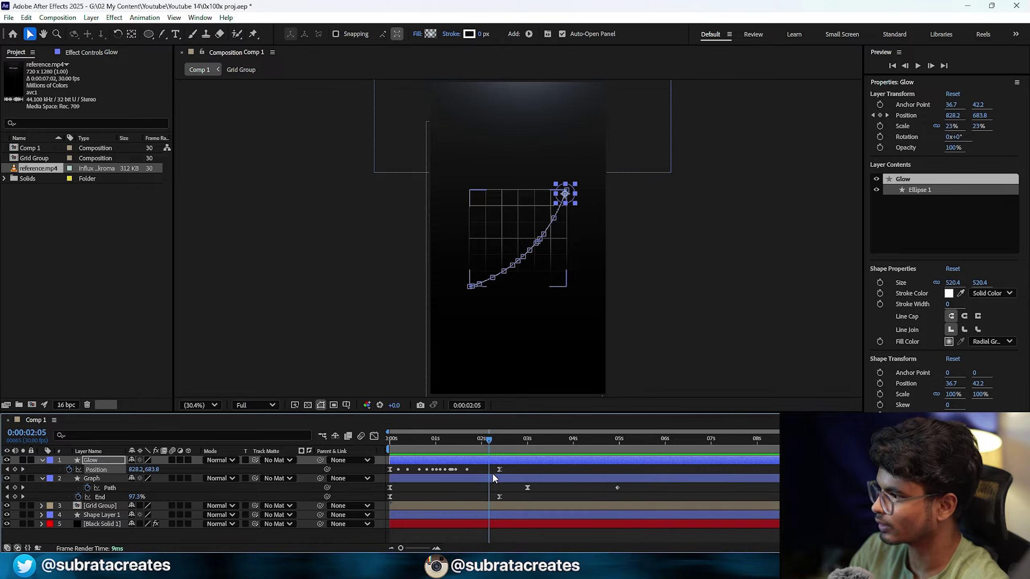
- Play the animation from the start to check that the glow follows the tip of the line
{"action": "left_click", "coordinate": [427, 499]}
{"action": "key", "text": "Home"}
{"action": "key", "text": "space"}
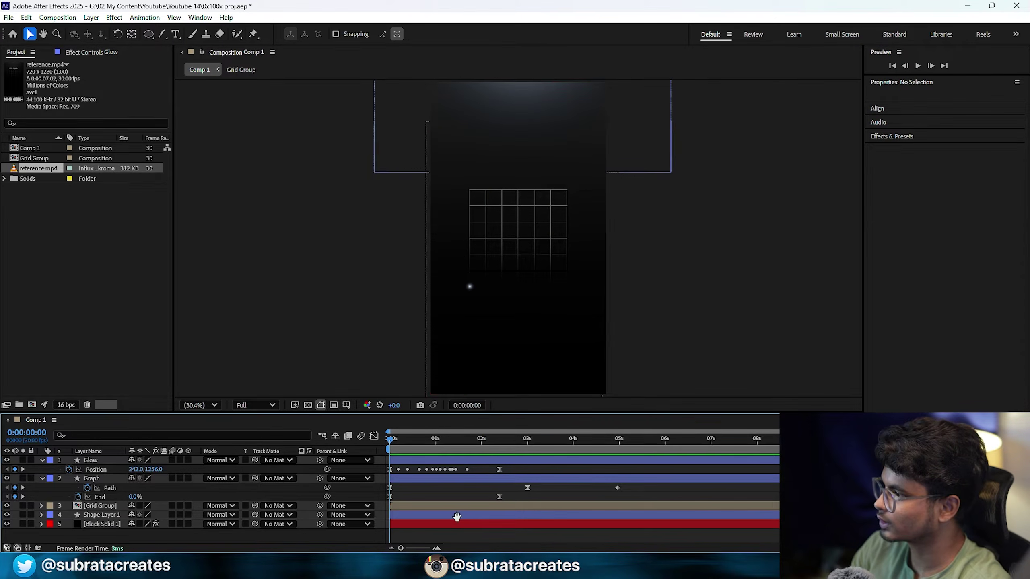
{"action": "key", "text": "space"}
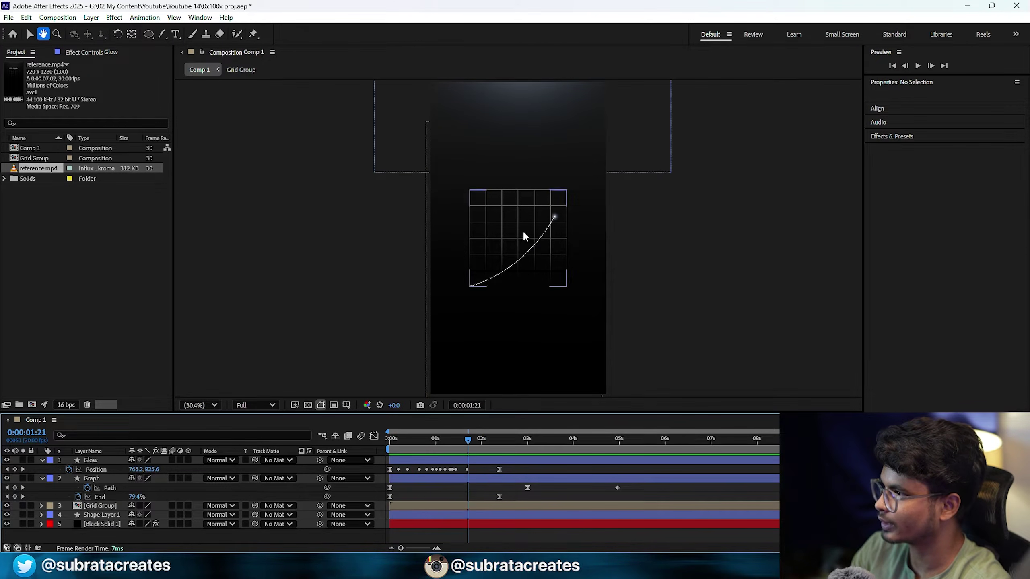
- Fit the composition in the viewer and replay the line and glow animation from 0:00:00:00
{"action": "left_click", "coordinate": [199, 405]}
{"action": "left_click", "coordinate": [203, 295]}
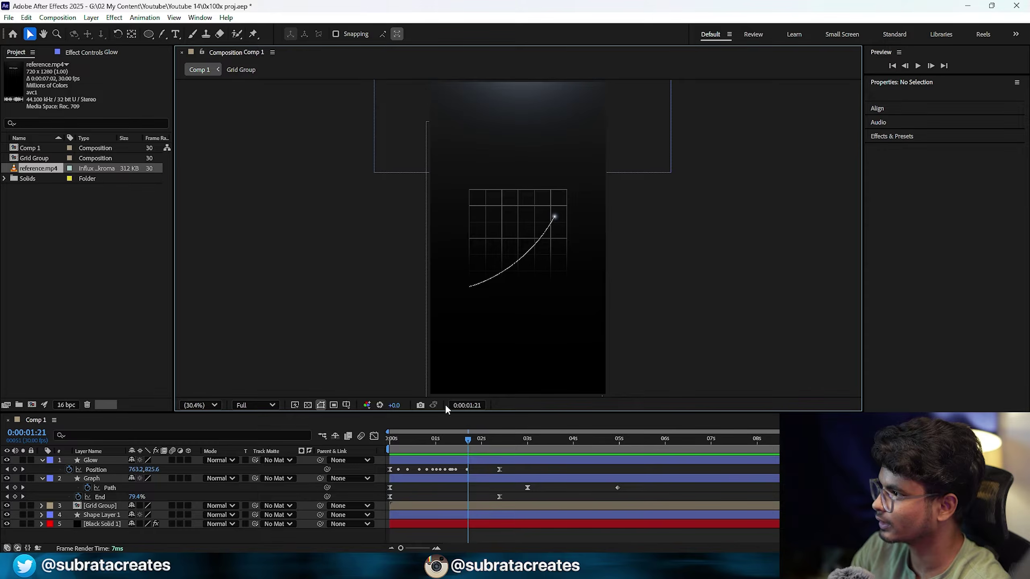
{"action": "left_click_drag", "start_coordinate": [448, 438], "coordinate": [345, 458]}
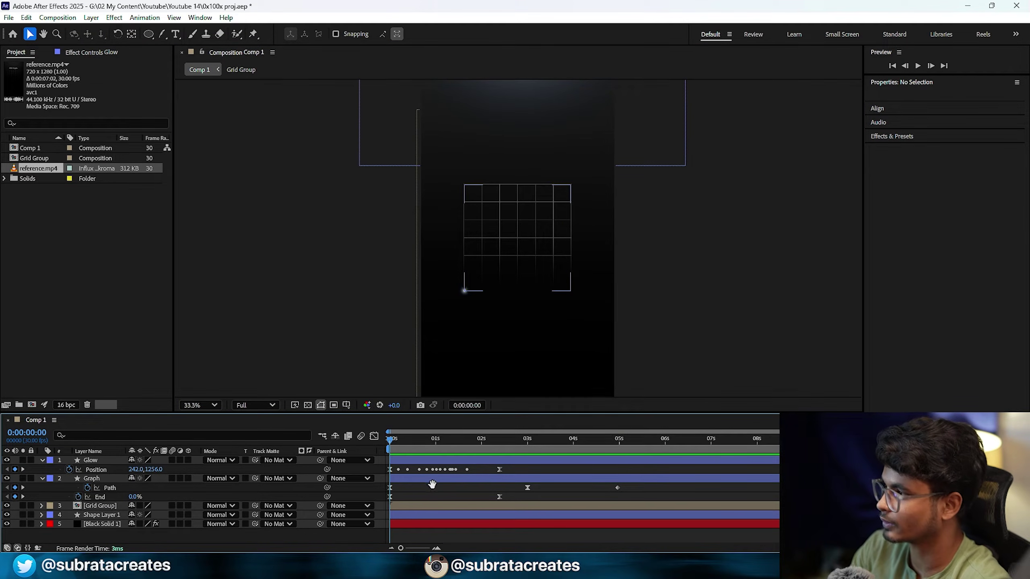
{"action": "key", "text": "space"}
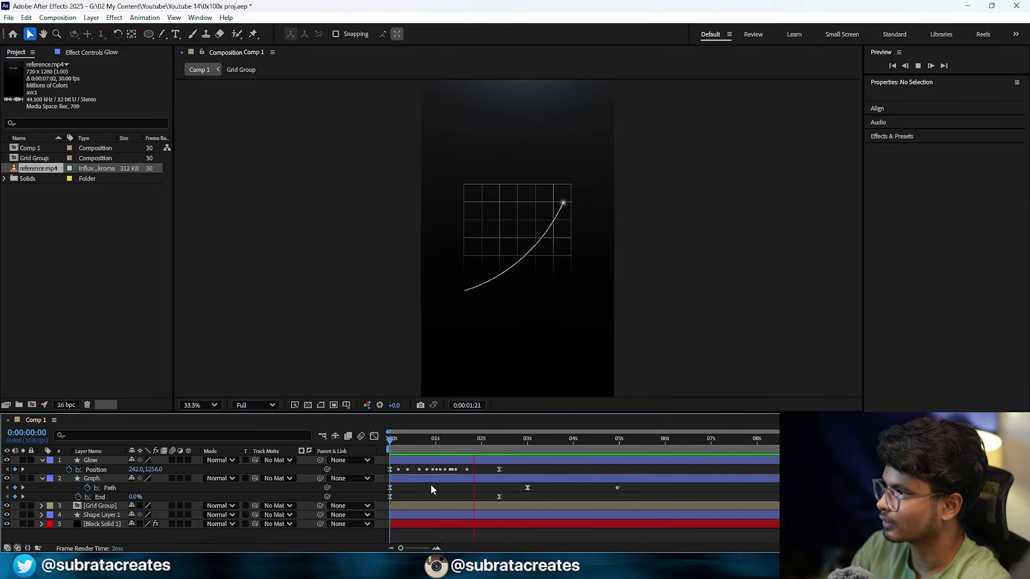
{"action": "key", "text": "space"}
- Keyframe the Glow layer's Opacity from 0% at 0:00:00:12 to 100% at about 1 second
{"action": "left_click_drag", "start_coordinate": [433, 442], "coordinate": [408, 443]}
{"action": "left_click", "coordinate": [418, 460]}
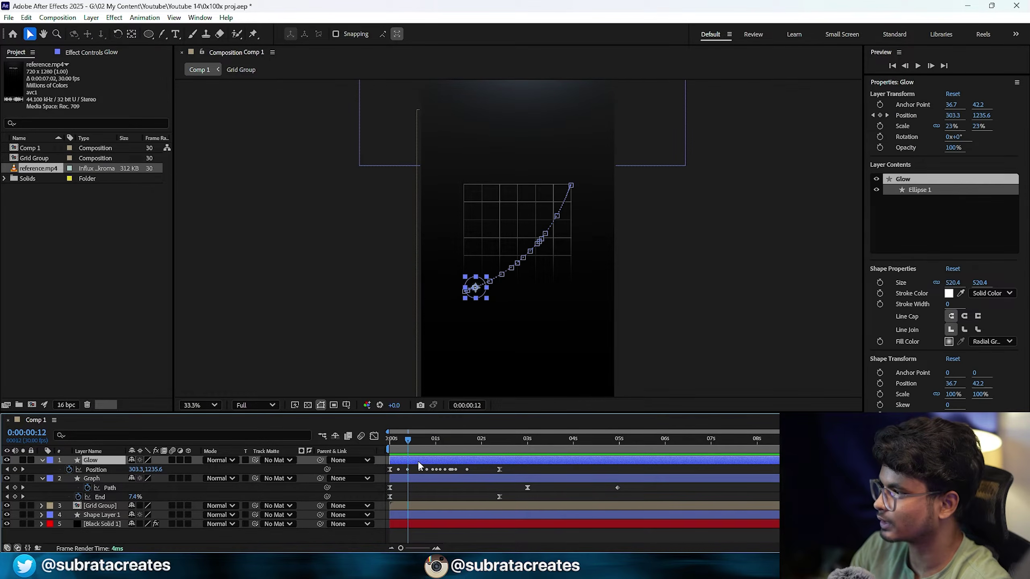
{"action": "key", "text": "t"}
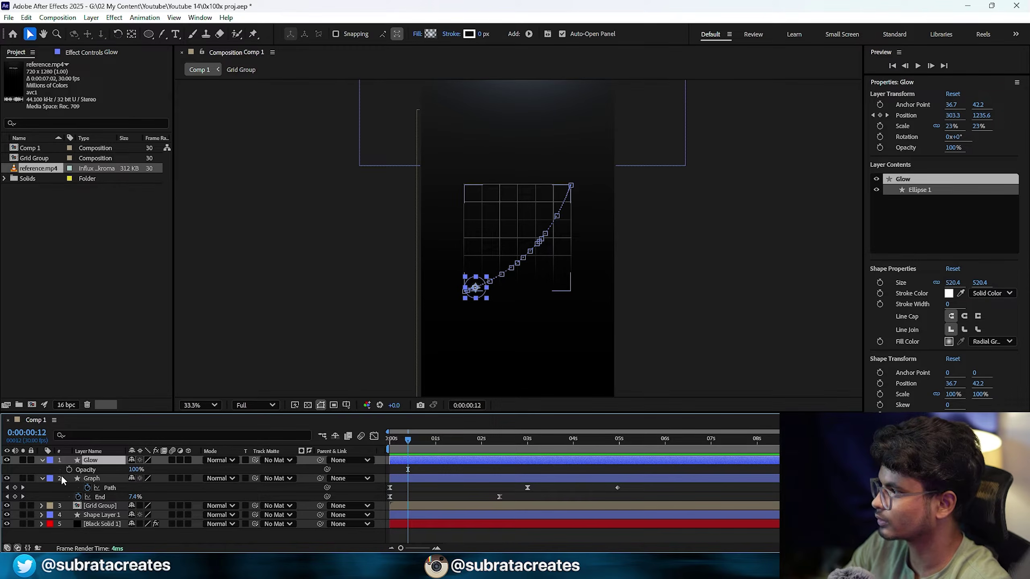
{"action": "left_click", "coordinate": [487, 466]}
{"action": "scroll", "coordinate": [460, 292], "scroll_direction": "up", "scroll_amount": 3}
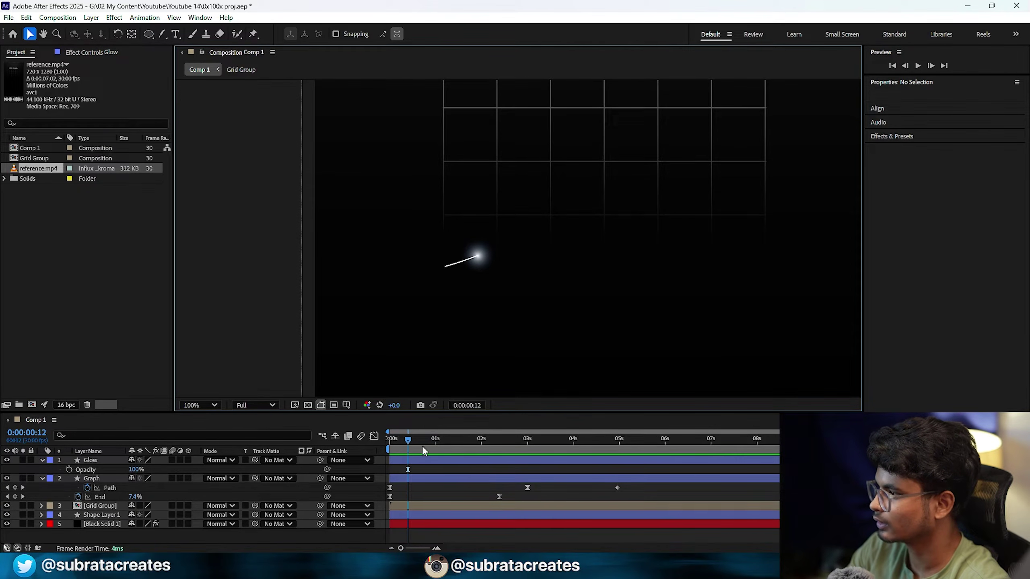
{"action": "left_click", "coordinate": [96, 462]}
{"action": "key", "text": "t"}
{"action": "key", "text": "t"}
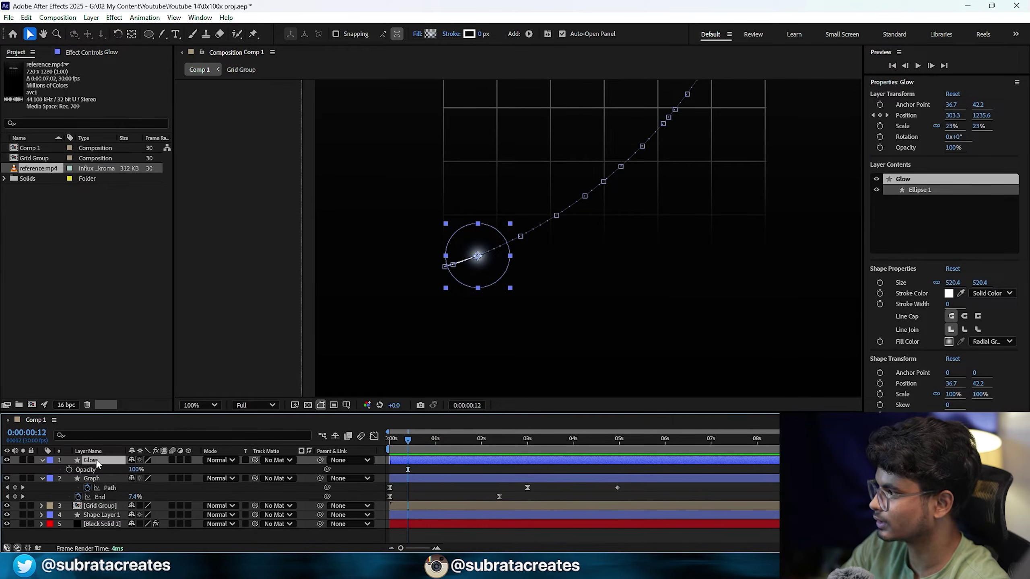
{"action": "left_click", "coordinate": [69, 470]}
{"action": "left_click_drag", "start_coordinate": [408, 470], "coordinate": [436, 469]}
{"action": "left_click", "coordinate": [136, 470]}
{"action": "type", "text": "0"}
{"action": "key", "text": "Return"}
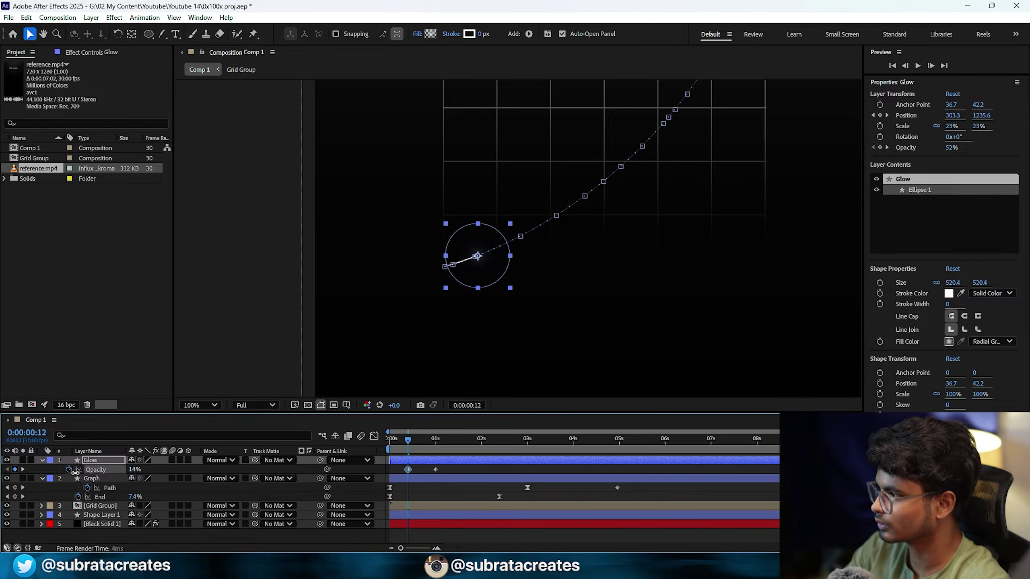
- Move the Glow's first Opacity keyframe close to the composition start and apply Easy Ease to both Opacity keyframes
{"action": "left_click_drag", "start_coordinate": [408, 469], "coordinate": [393, 469]}
{"action": "left_click_drag", "start_coordinate": [457, 475], "coordinate": [338, 444]}
{"action": "key", "text": "F9"}
{"action": "left_click", "coordinate": [410, 469]}
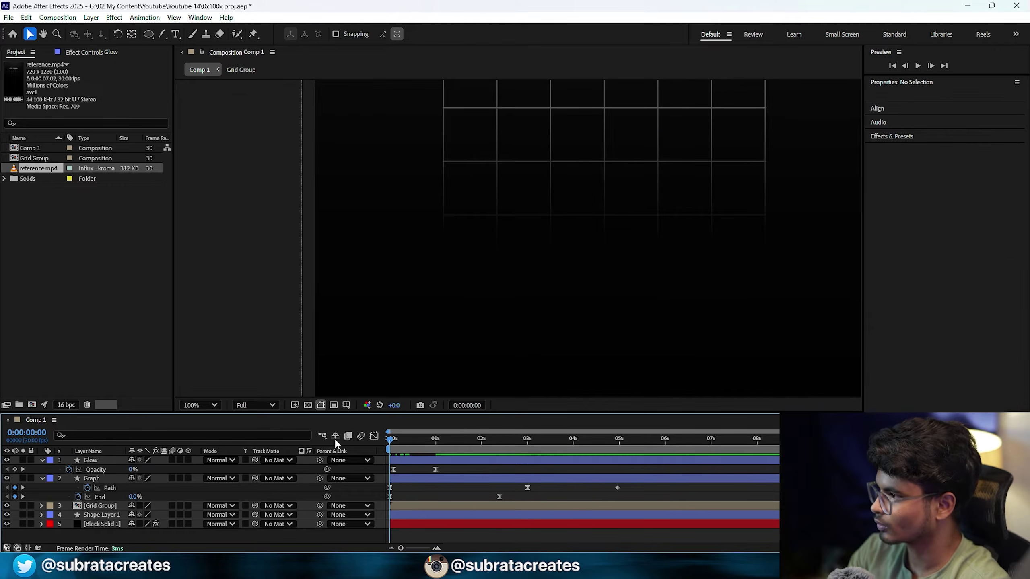
- Play the animation from the start to check the glow's fade-in
{"action": "key", "text": "space"}
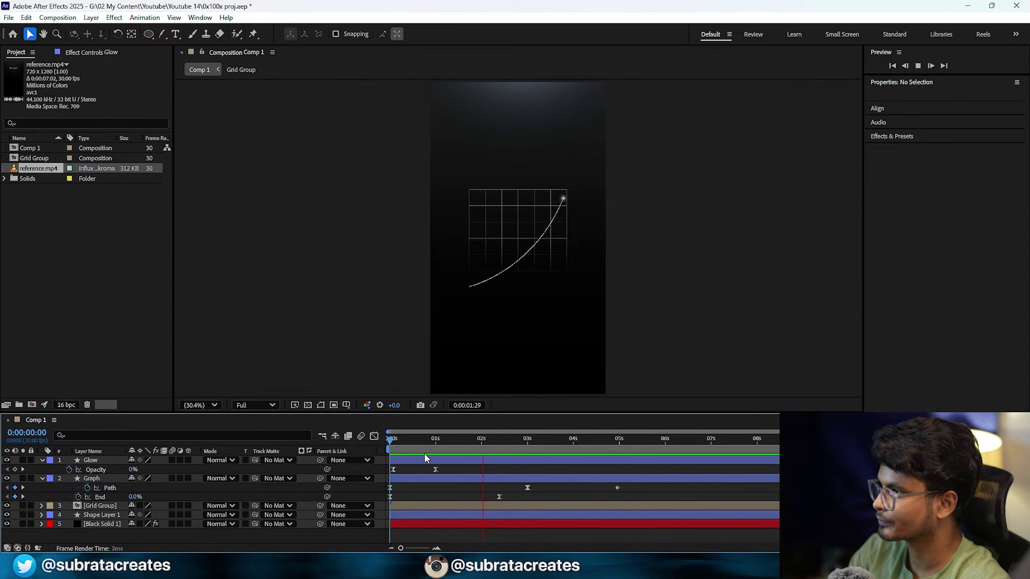
{"action": "key", "text": "space"}
{"action": "key", "text": "space"}
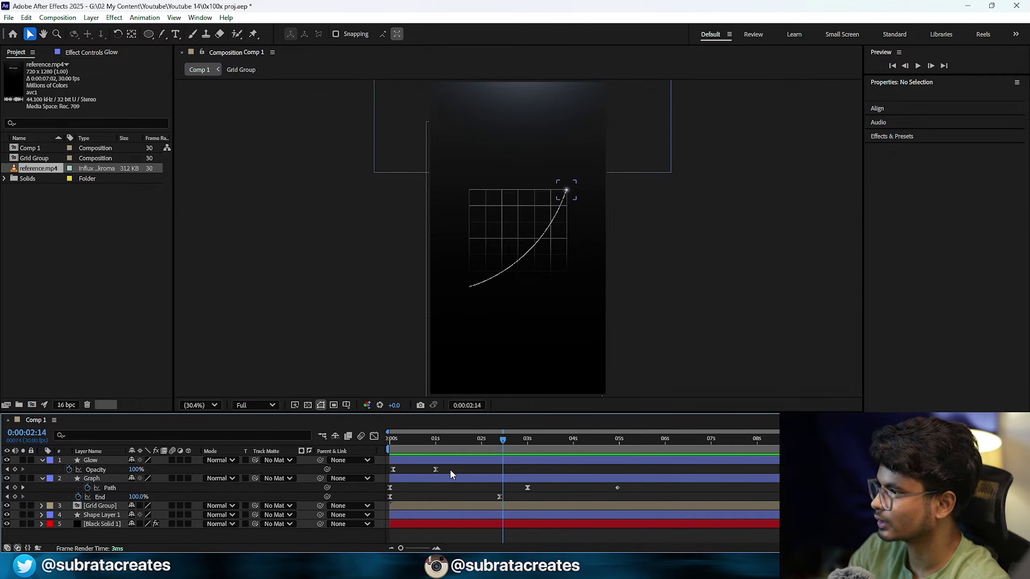
- Collapse the Glow and Graph layers and change the Graph layer's stroke color to green 35FF8B
{"action": "left_click", "coordinate": [42, 478]}
{"action": "left_click", "coordinate": [43, 460]}
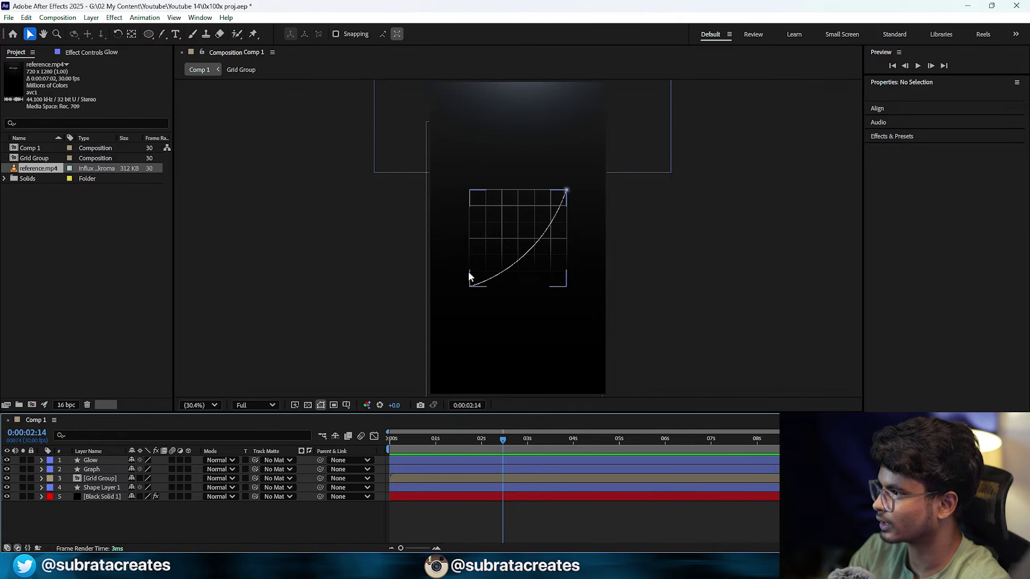
{"action": "left_click", "coordinate": [88, 470]}
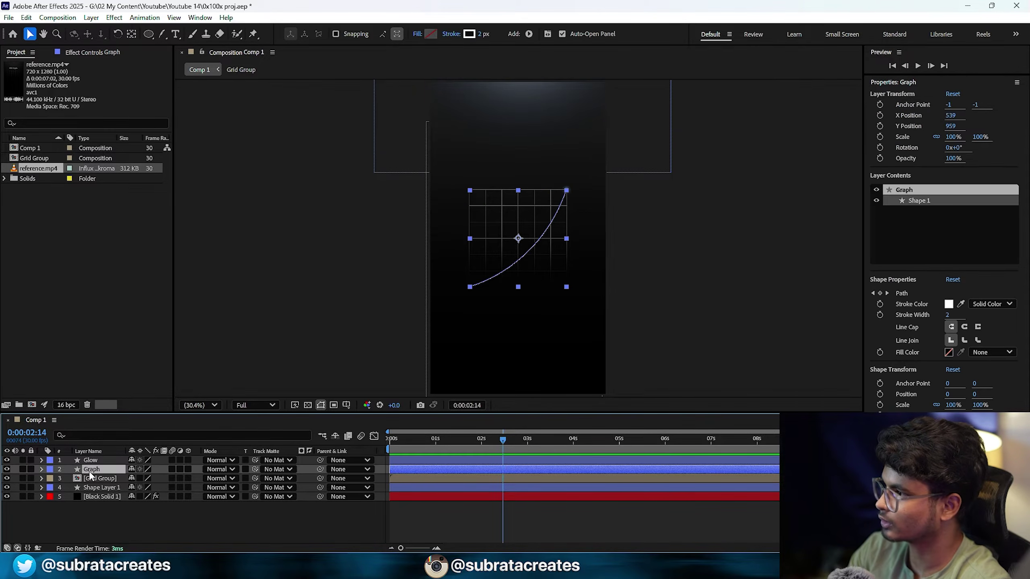
{"action": "left_click", "coordinate": [468, 36]}
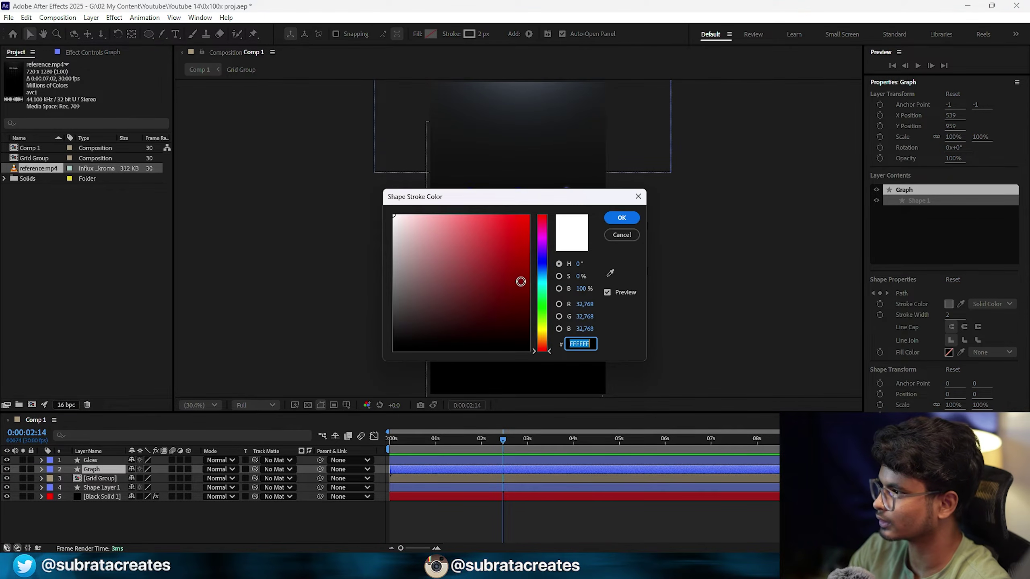
{"action": "left_click", "coordinate": [539, 297]}
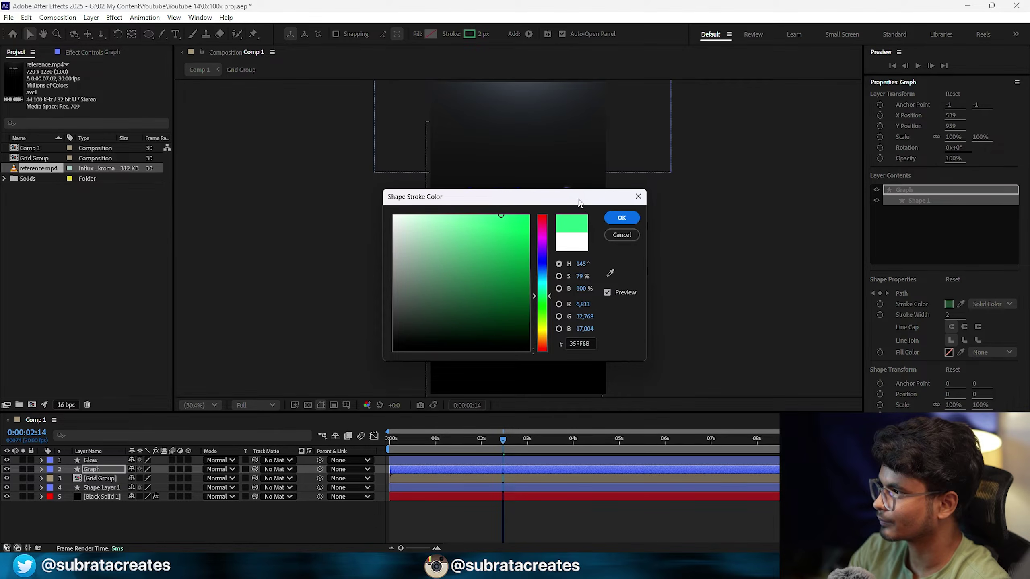
{"action": "left_click", "coordinate": [621, 218]}
{"action": "key", "text": "ctrl+shift+a"}
- Find the Graph layer's stroke Taper properties and set Start Length to 48% to thin the line's starting point
{"action": "scroll", "coordinate": [502, 254], "scroll_direction": "up", "scroll_amount": 8}
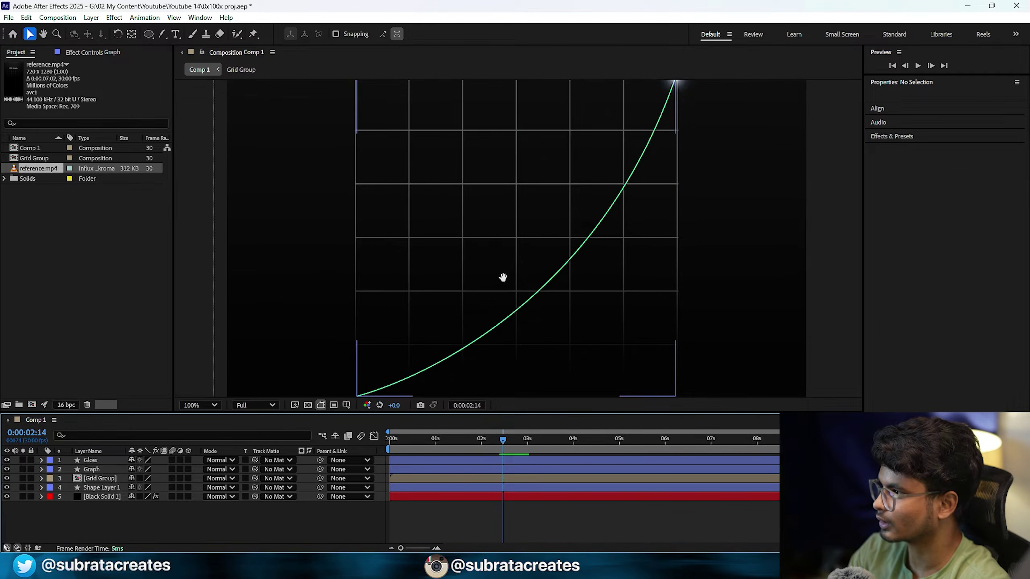
{"action": "scroll", "coordinate": [440, 250], "scroll_direction": "up", "scroll_amount": 2}
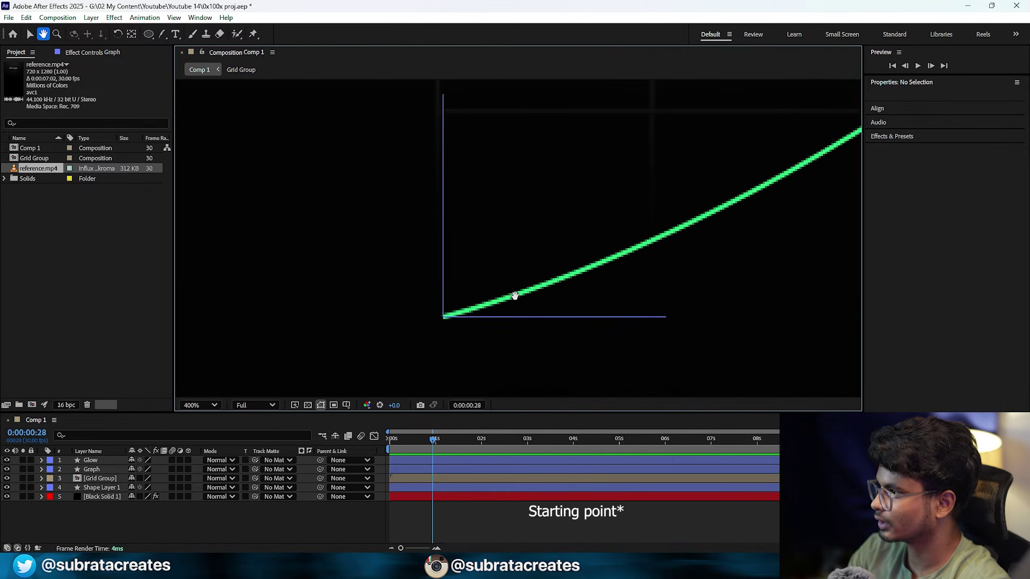
{"action": "left_click", "coordinate": [470, 311]}
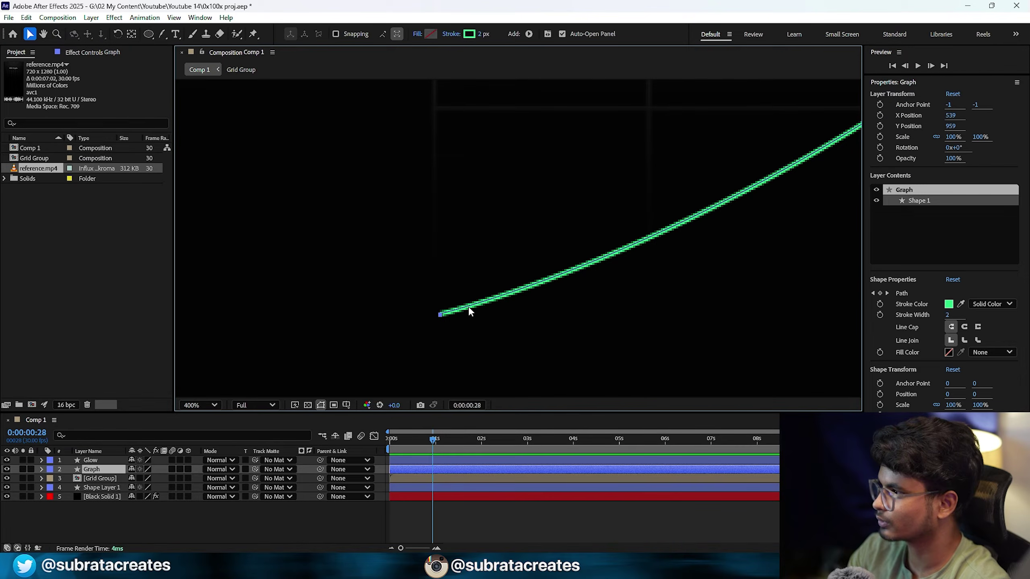
{"action": "left_click", "coordinate": [41, 469]}
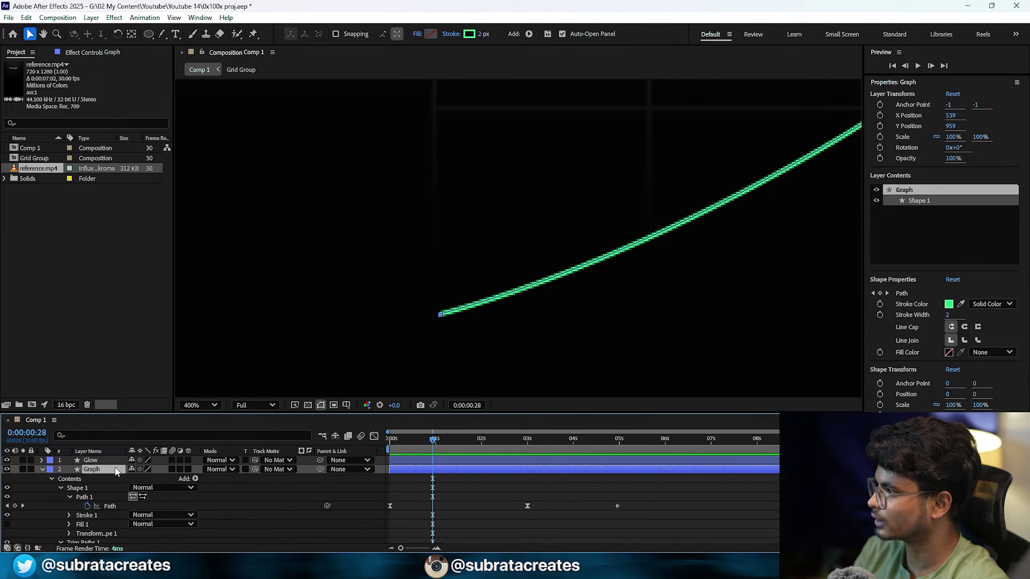
{"action": "left_click", "coordinate": [109, 435]}
{"action": "type", "text": "ta"}
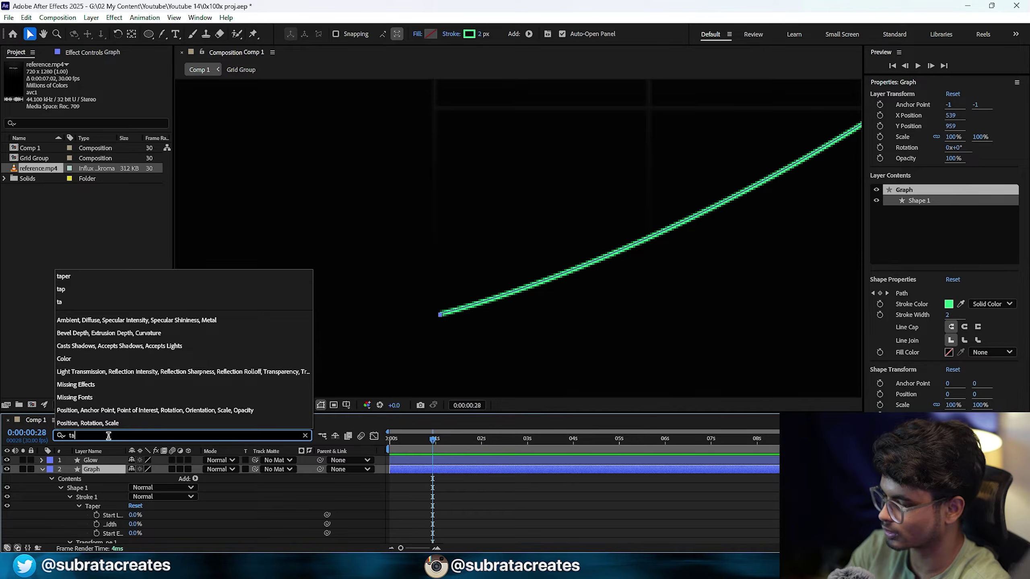
{"action": "type", "text": "per"}
{"action": "left_click", "coordinate": [77, 291]}
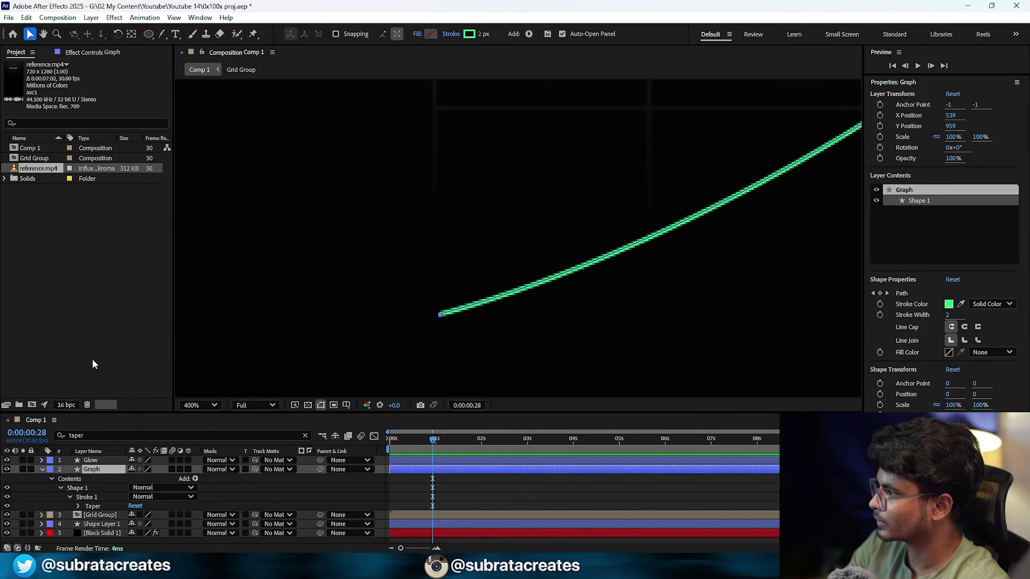
{"action": "left_click", "coordinate": [105, 503]}
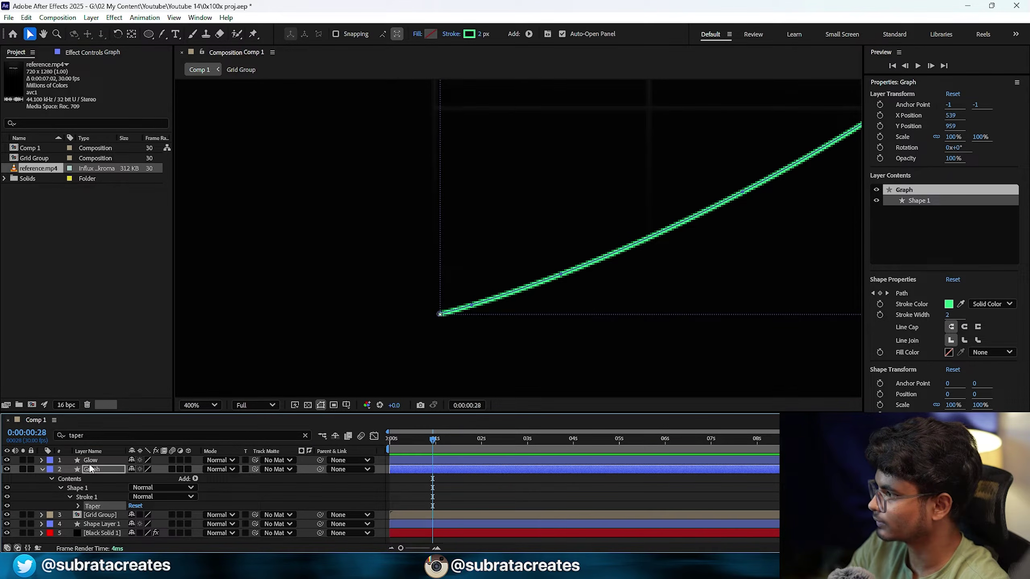
{"action": "left_click", "coordinate": [78, 506]}
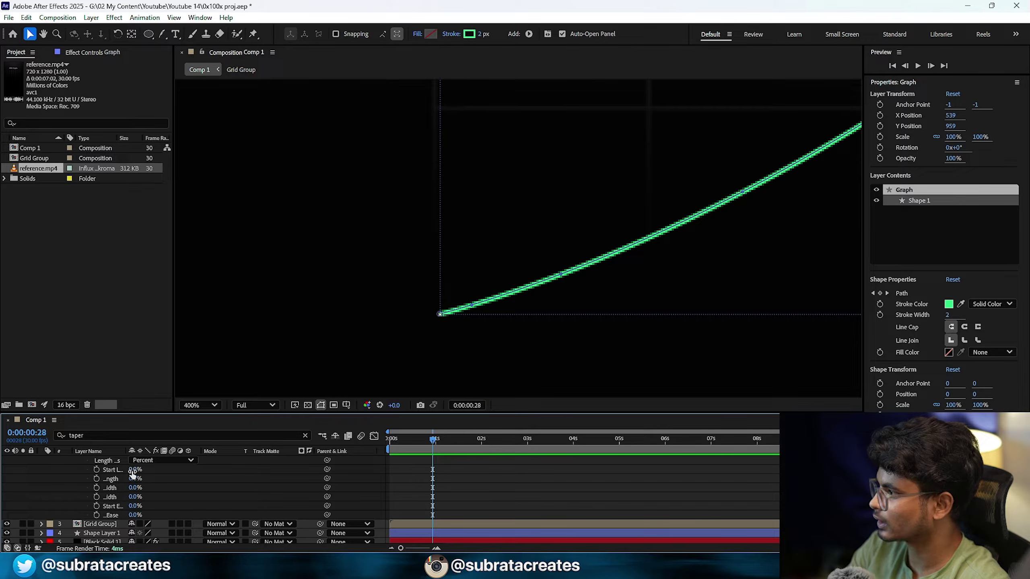
{"action": "left_click_drag", "start_coordinate": [132, 473], "coordinate": [156, 470]}
{"action": "left_click", "coordinate": [405, 499]}
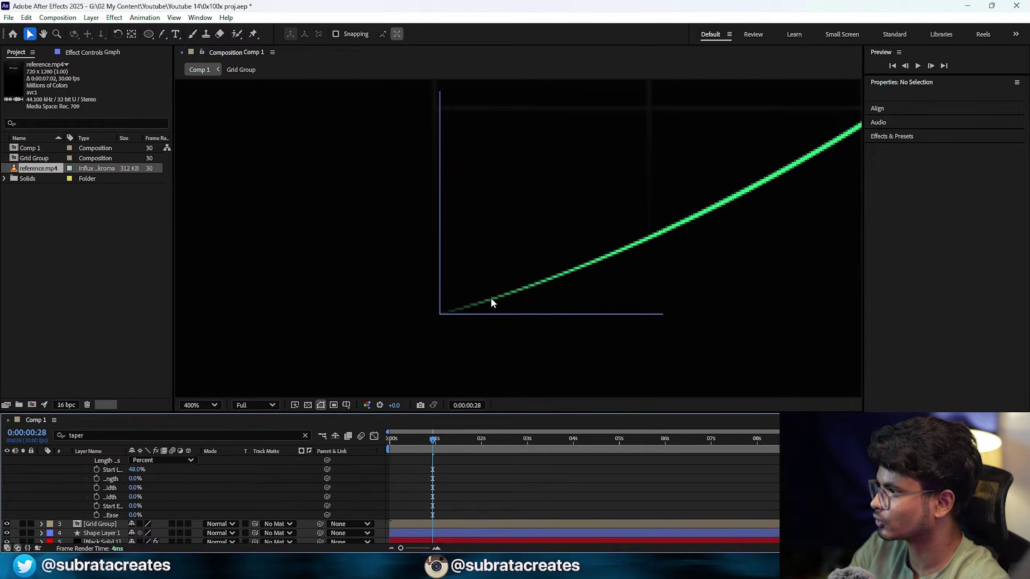
- Preview the tapered line and compare its starting point with the line in reference.mp4 at about 0:00:00:10
{"action": "key", "text": "space"}
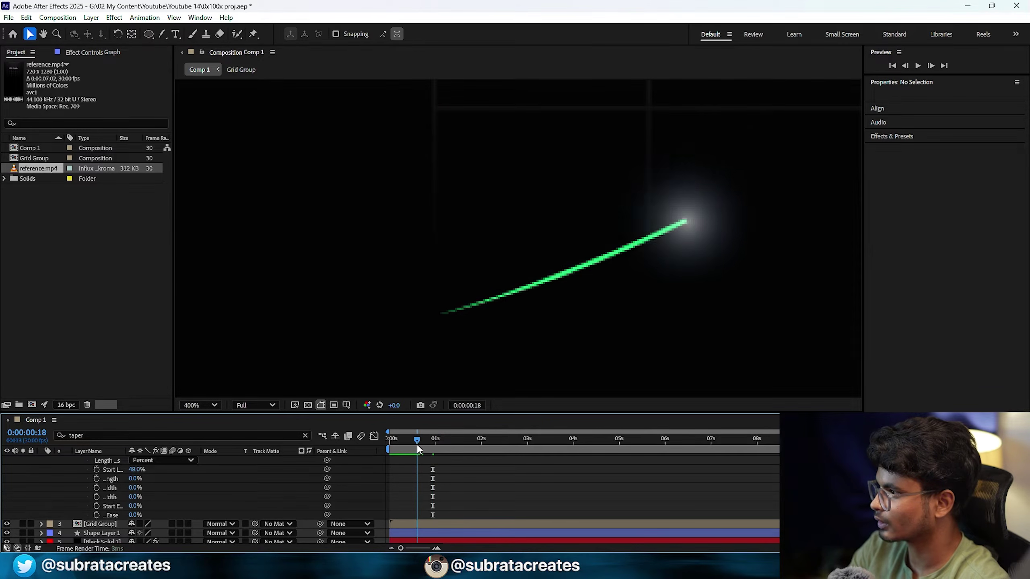
{"action": "double_click", "coordinate": [57, 168]}
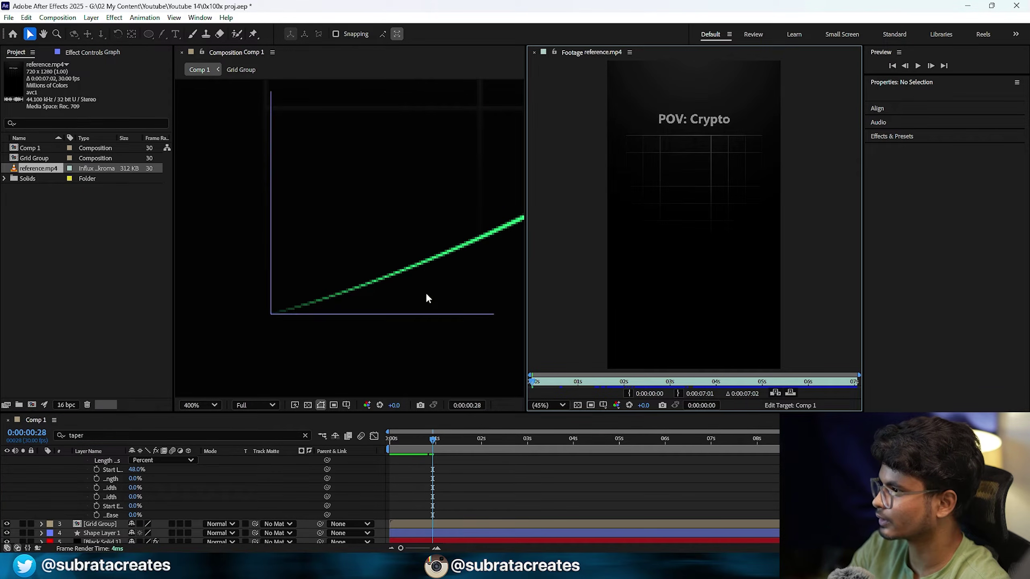
{"action": "left_click_drag", "start_coordinate": [567, 383], "coordinate": [547, 384]}
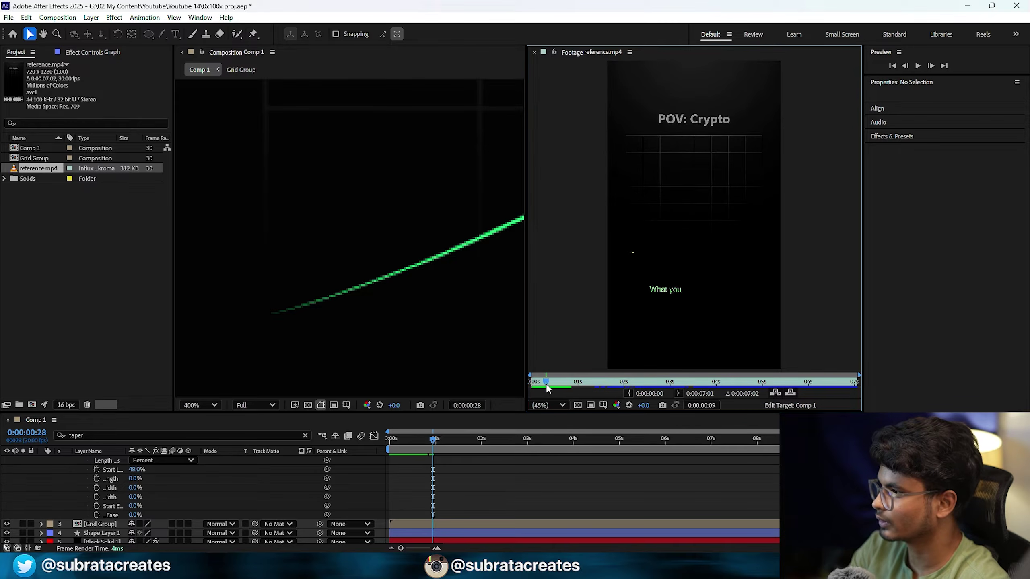
{"action": "scroll", "coordinate": [648, 259], "scroll_direction": "up", "scroll_amount": 1}
{"action": "left_click_drag", "start_coordinate": [649, 259], "coordinate": [695, 245]}
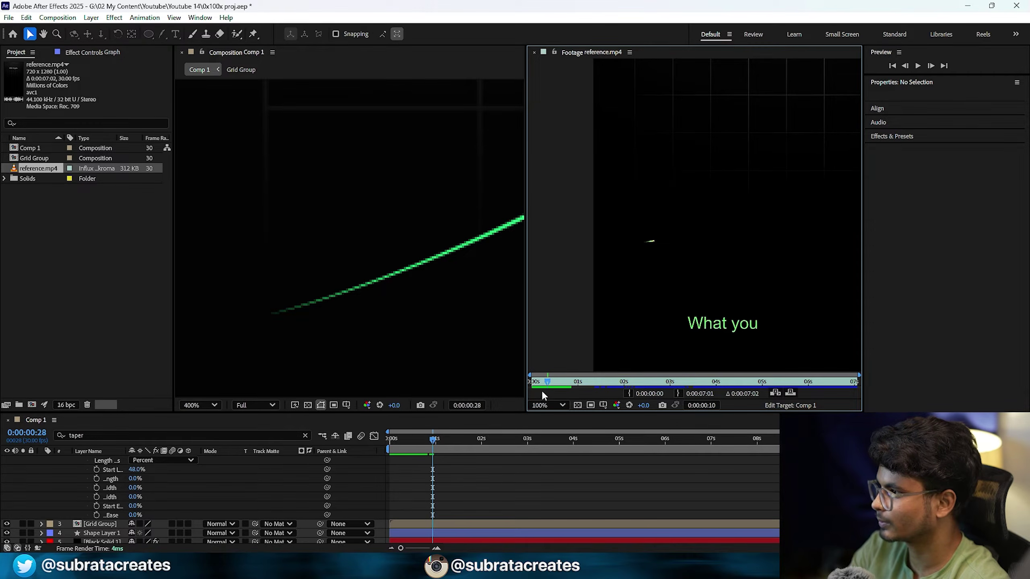
{"action": "left_click", "coordinate": [533, 52]}
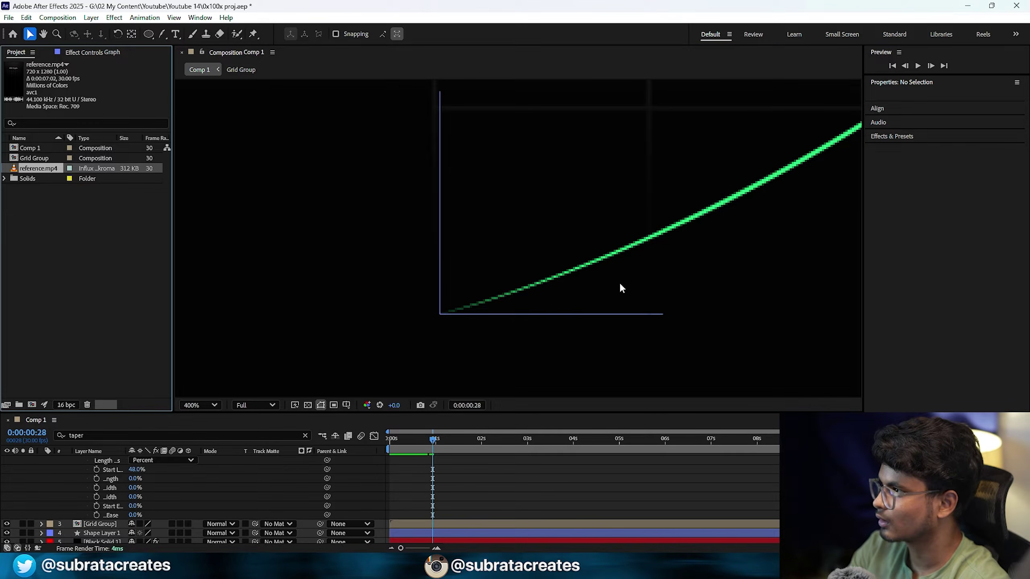
- Collapse the Graph layer, duplicate it, and rename the duplicate Glow line
{"action": "left_click_drag", "start_coordinate": [606, 242], "coordinate": [387, 295]}
{"action": "scroll", "coordinate": [441, 290], "scroll_direction": "down", "scroll_amount": 3}
{"action": "left_click_drag", "start_coordinate": [562, 218], "coordinate": [512, 268]}
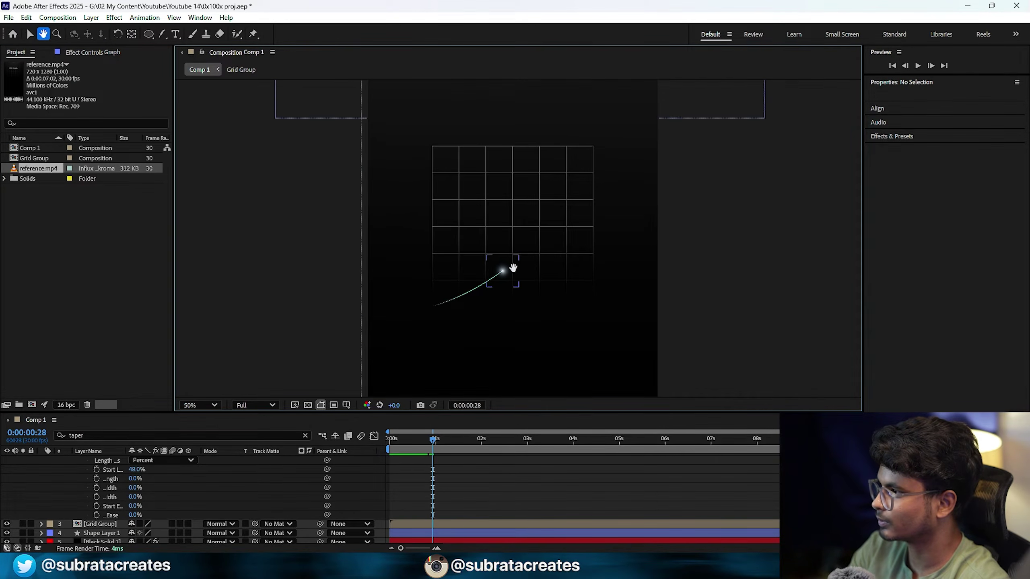
{"action": "left_click", "coordinate": [209, 406]}
{"action": "left_click", "coordinate": [199, 191]}
{"action": "scroll", "coordinate": [42, 471], "scroll_direction": "up", "scroll_amount": 2}
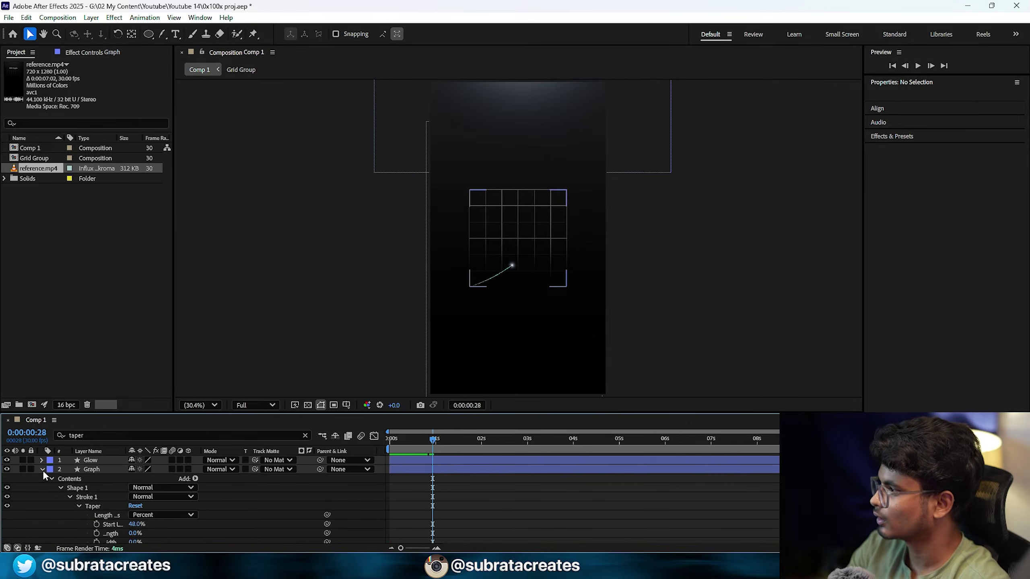
{"action": "left_click", "coordinate": [43, 469]}
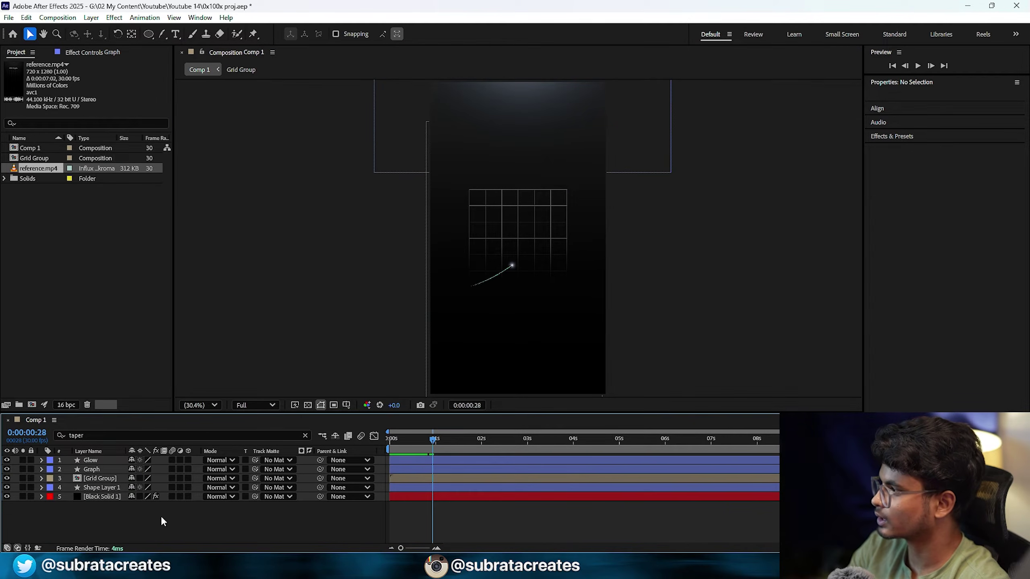
{"action": "left_click", "coordinate": [98, 470]}
{"action": "key", "text": "ctrl+d"}
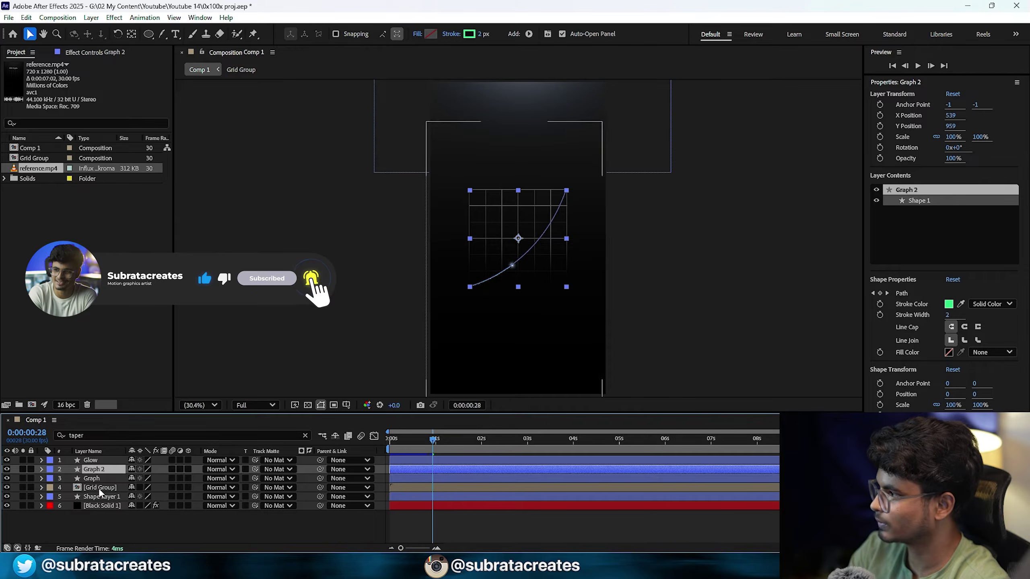
{"action": "type", "text": "Glow line"}
{"action": "key", "text": "Return"}
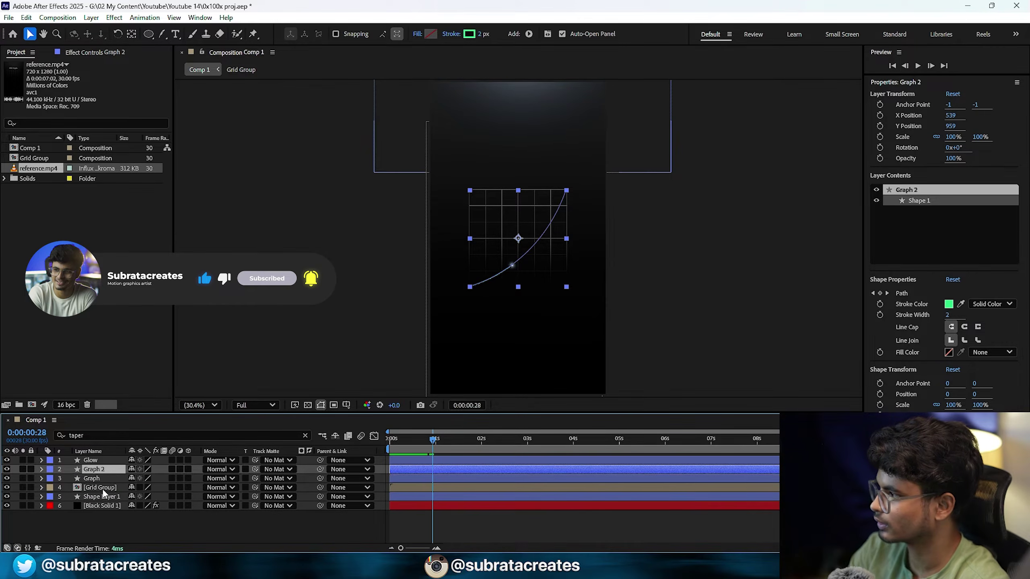
{"action": "key", "text": "F2"}
{"action": "left_click", "coordinate": [112, 471]}
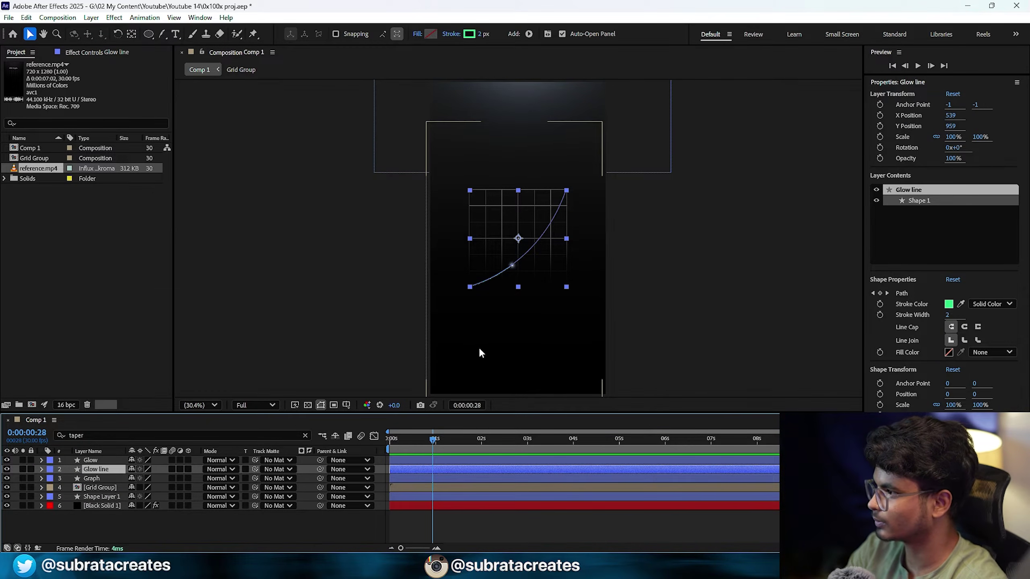
- Change the Glow line layer's stroke color to white
{"action": "scroll", "coordinate": [496, 298], "scroll_direction": "up", "scroll_amount": 3}
{"action": "left_click_drag", "start_coordinate": [479, 344], "coordinate": [511, 243]}
{"action": "left_click", "coordinate": [472, 35]}
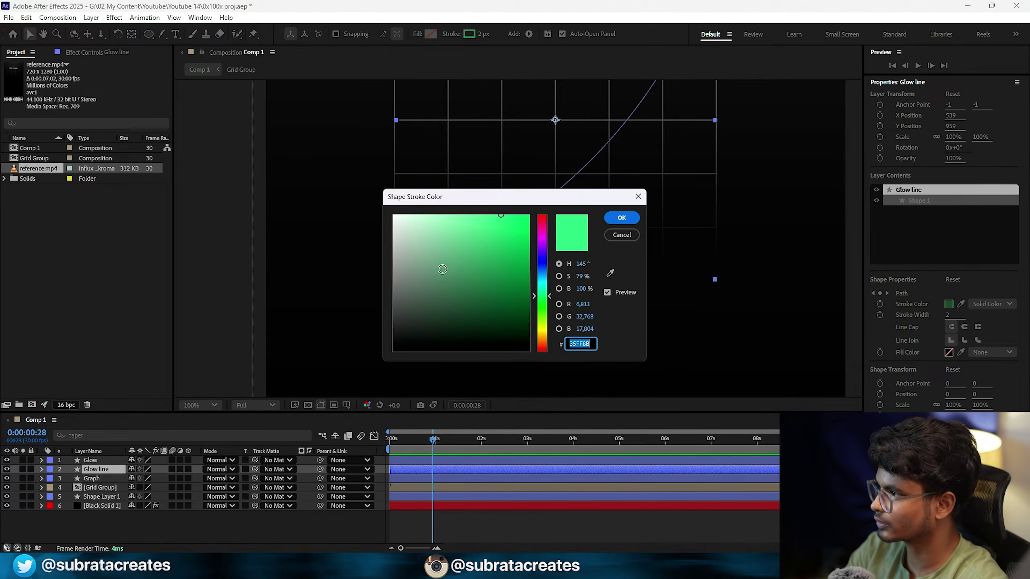
{"action": "left_click_drag", "start_coordinate": [442, 267], "coordinate": [388, 209]}
{"action": "left_click", "coordinate": [619, 220]}
- Reveal the Glow line layer's keyframes, apply the Deep Glow 2 effect to it, and set Exposure to 0.50
{"action": "key", "text": "u"}
{"action": "key", "text": "ctrl+space"}
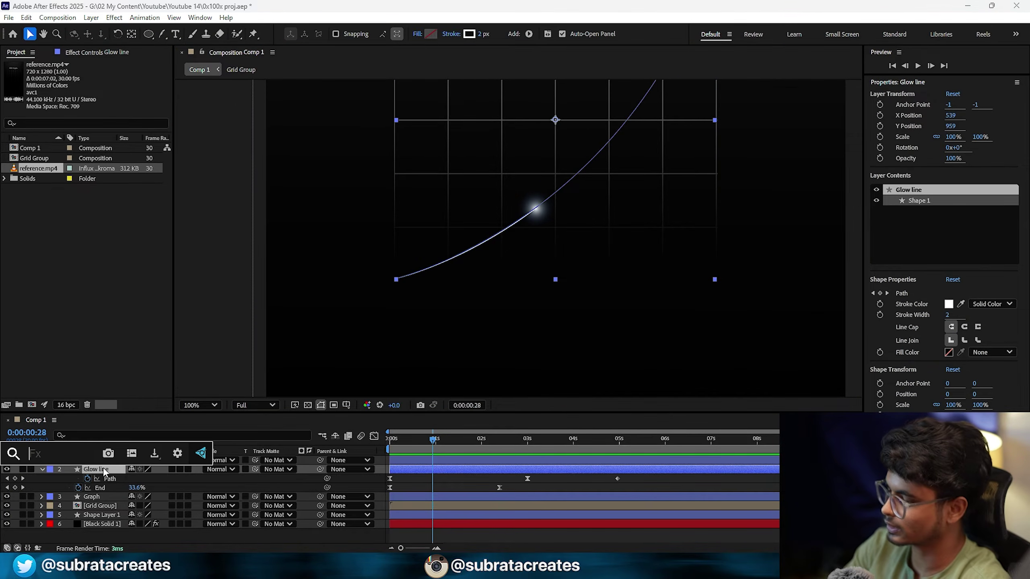
{"action": "key", "text": "Escape"}
{"action": "key", "text": "ctrl+space"}
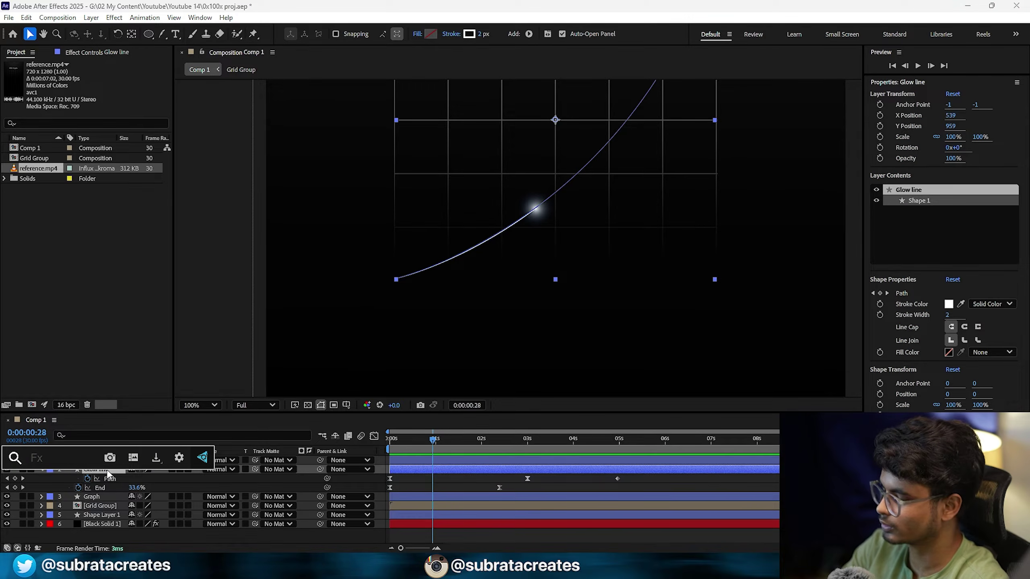
{"action": "left_click", "coordinate": [76, 455]}
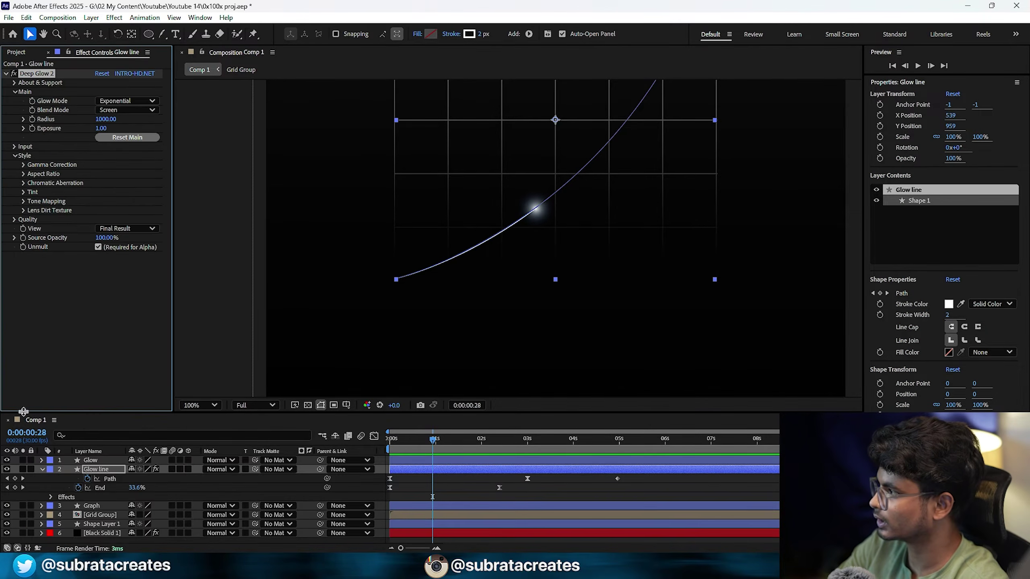
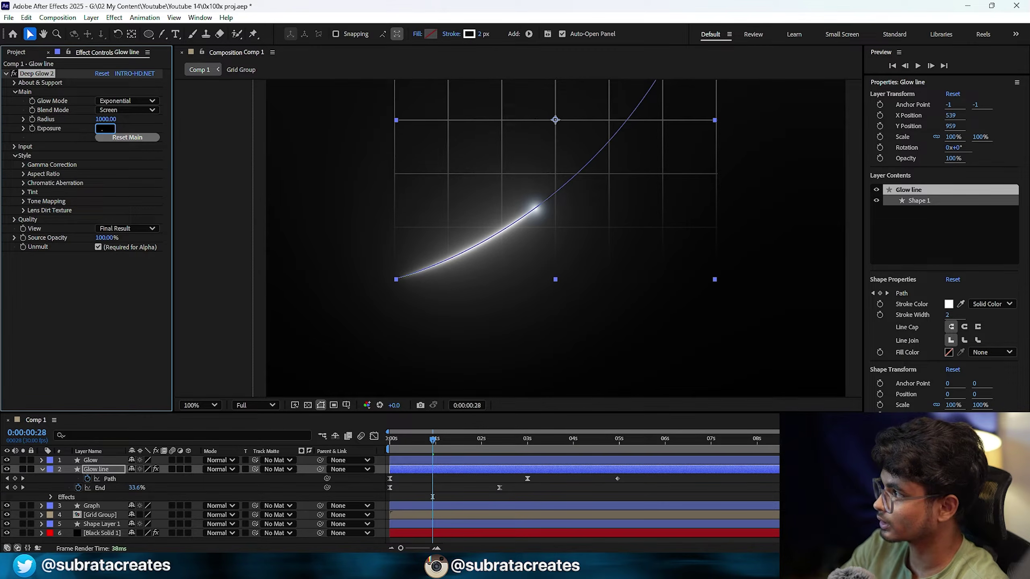
{"action": "key", "text": "Return"}
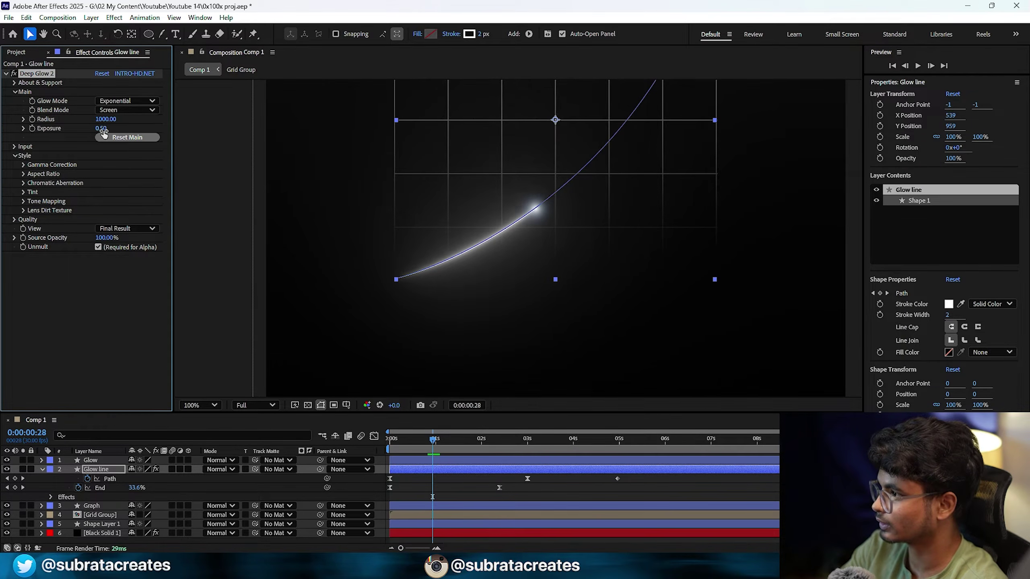
- Select the Glow line's Trim Paths End keyframes and play reference.mp4 to check the timing of its lines
{"action": "left_click", "coordinate": [468, 494]}
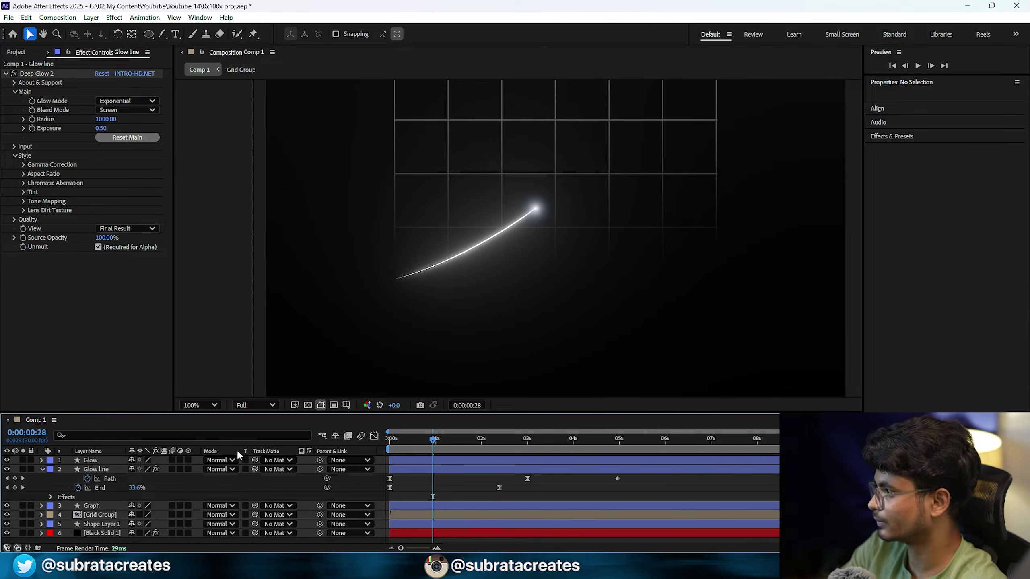
{"action": "left_click", "coordinate": [104, 470]}
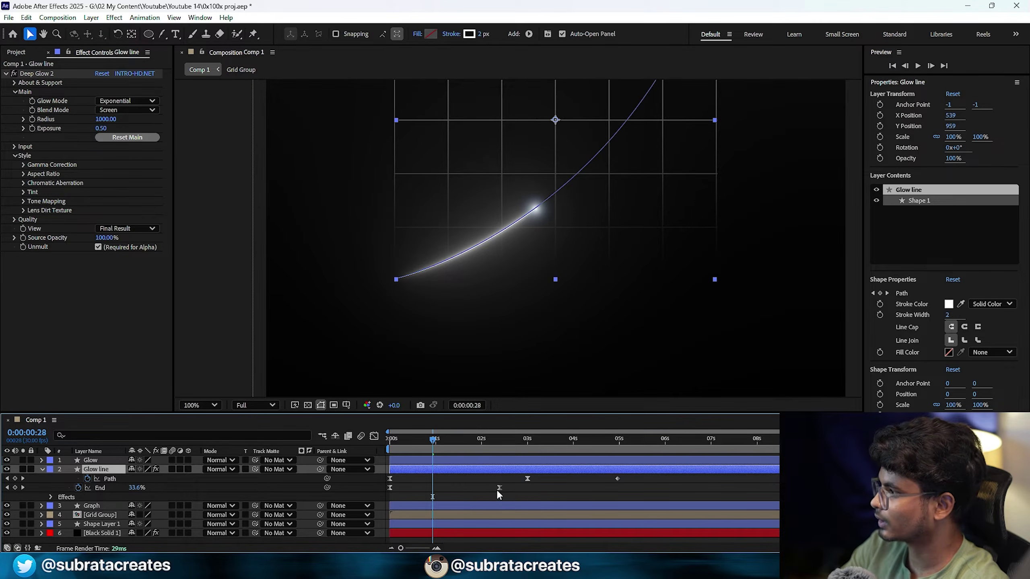
{"action": "left_click_drag", "start_coordinate": [511, 488], "coordinate": [375, 499]}
{"action": "left_click", "coordinate": [465, 498]}
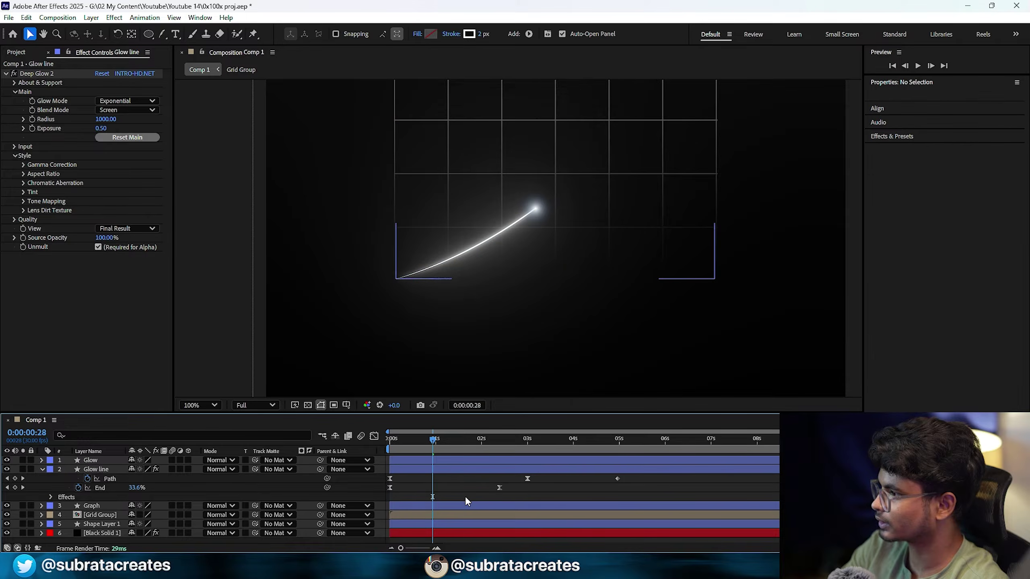
{"action": "left_click_drag", "start_coordinate": [505, 491], "coordinate": [375, 488]}
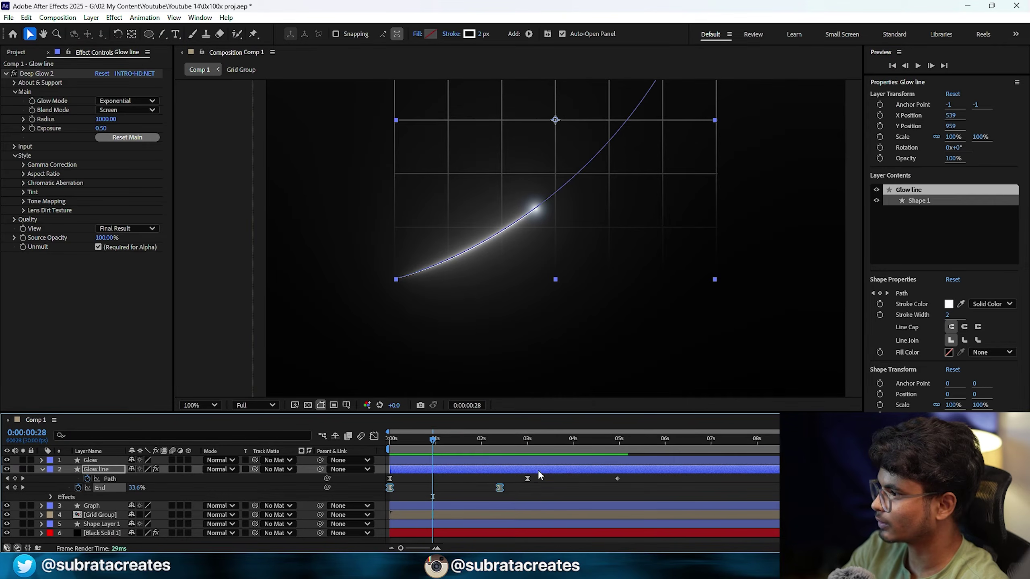
{"action": "left_click", "coordinate": [15, 52]}
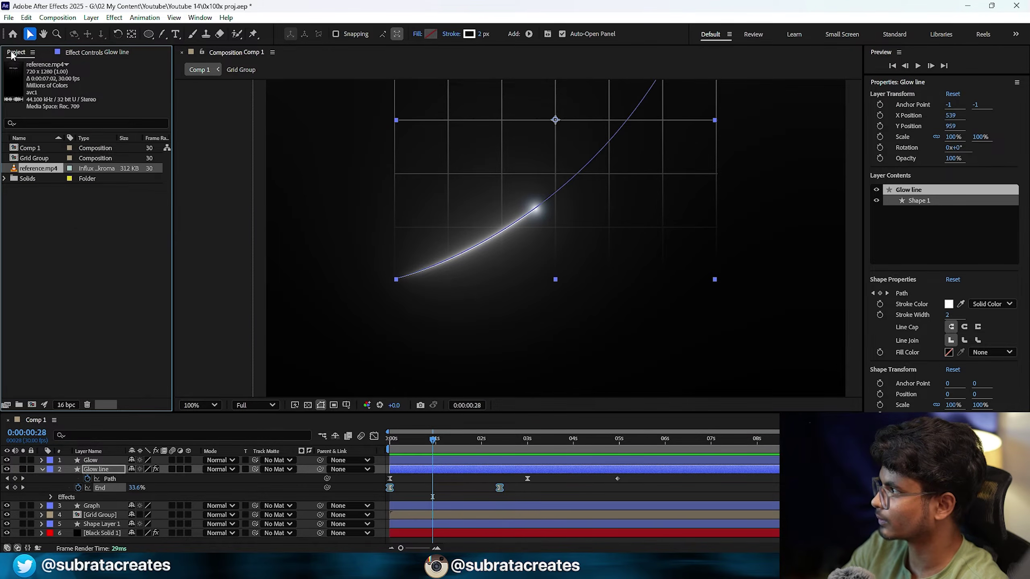
{"action": "double_click", "coordinate": [38, 168]}
{"action": "key", "text": "space"}
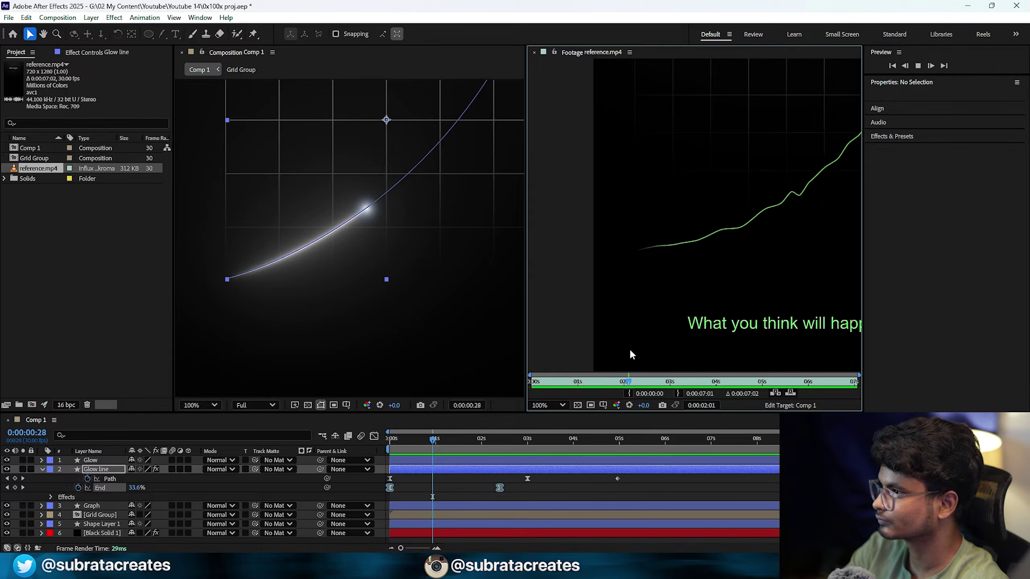
{"action": "scroll", "coordinate": [669, 320], "scroll_direction": "down", "scroll_amount": 2}
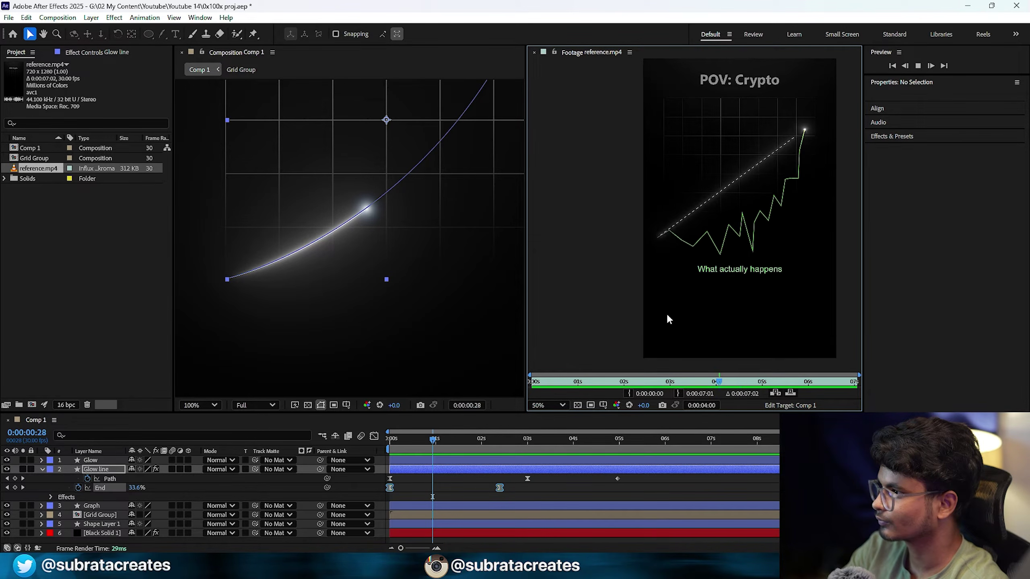
- Move the Glow line's two End keyframes together so the first one sits at 0:00:05:24
{"action": "left_click_drag", "start_coordinate": [619, 448], "coordinate": [561, 438]}
{"action": "left_click_drag", "start_coordinate": [562, 436], "coordinate": [656, 440]}
{"action": "left_click_drag", "start_coordinate": [513, 484], "coordinate": [389, 494]}
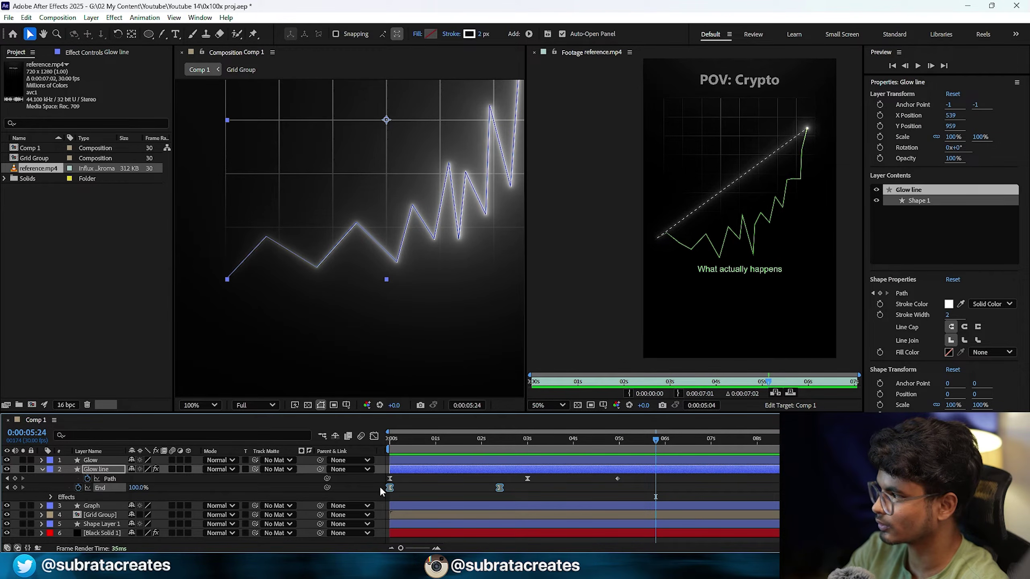
{"action": "left_click_drag", "start_coordinate": [389, 491], "coordinate": [655, 492]}
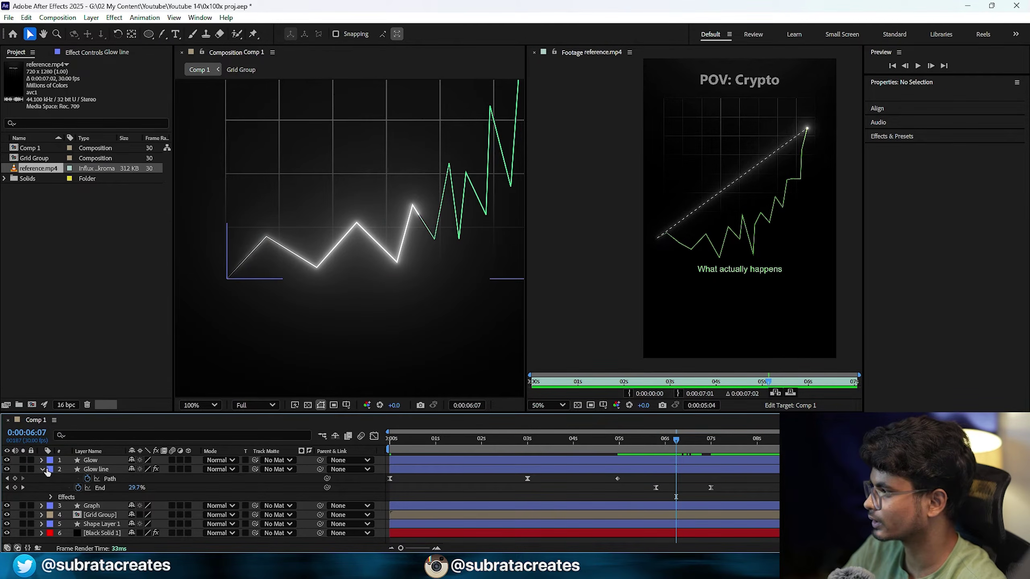
- Under the Glow line's Trim Paths 1, remove the existing End keyframes and add an End keyframe of 10% at 0:00:06:09
{"action": "left_click", "coordinate": [41, 469]}
{"action": "left_click", "coordinate": [40, 471]}
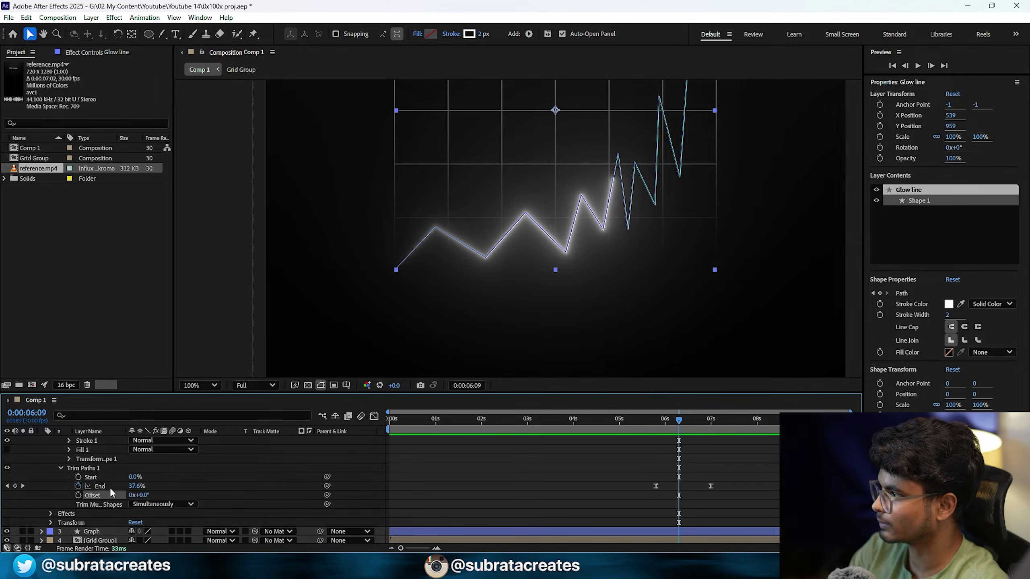
{"action": "left_click", "coordinate": [78, 486]}
{"action": "left_click_drag", "start_coordinate": [136, 486], "coordinate": [121, 487]}
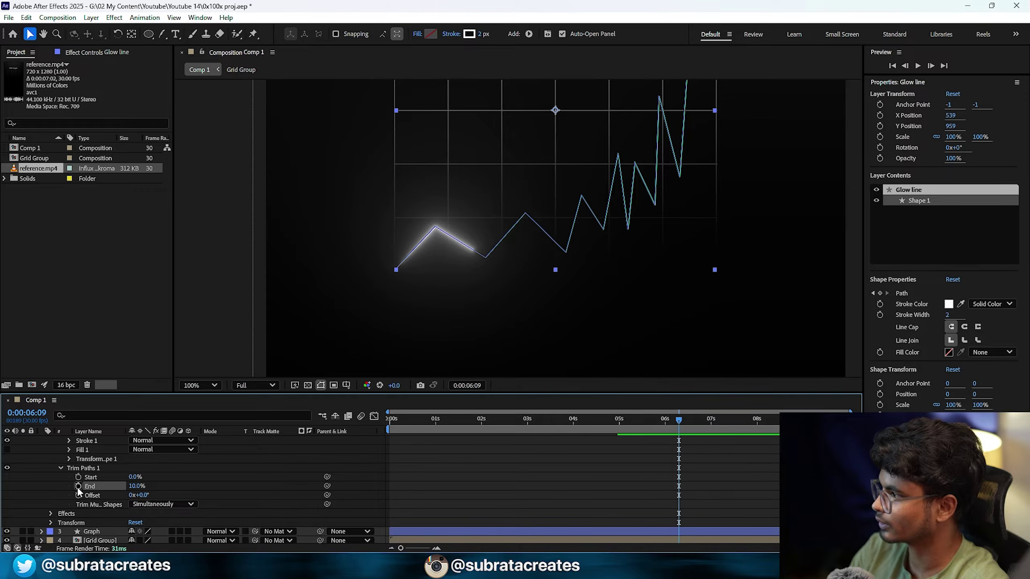
{"action": "left_click", "coordinate": [79, 487]}
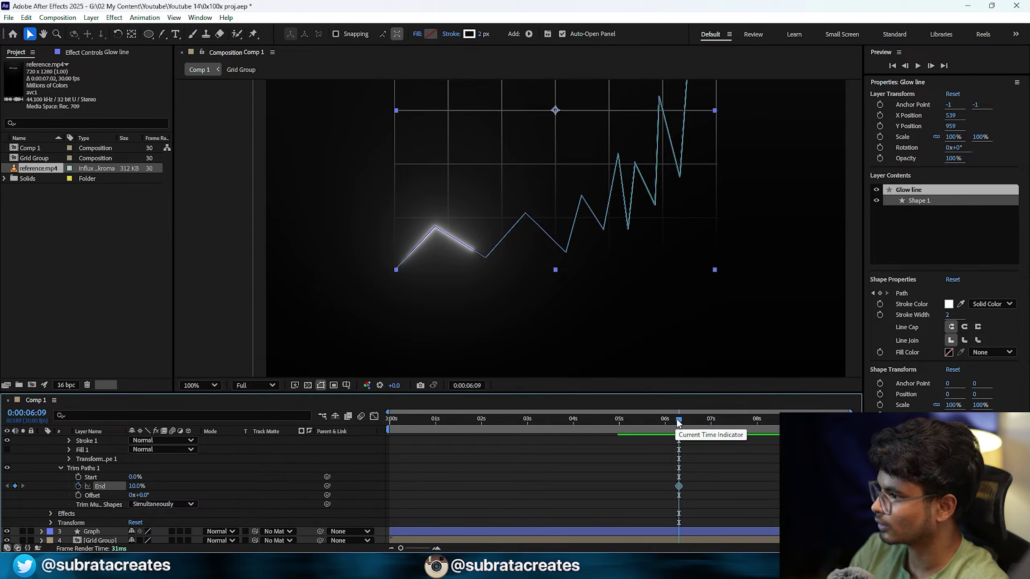
- Add a 0% End keyframe for the Glow line's Trim Paths at 0:00:05:14 and preview the animation
{"action": "left_click", "coordinate": [634, 426]}
{"action": "left_click_drag", "start_coordinate": [140, 486], "coordinate": [88, 506]}
{"action": "left_click", "coordinate": [721, 459]}
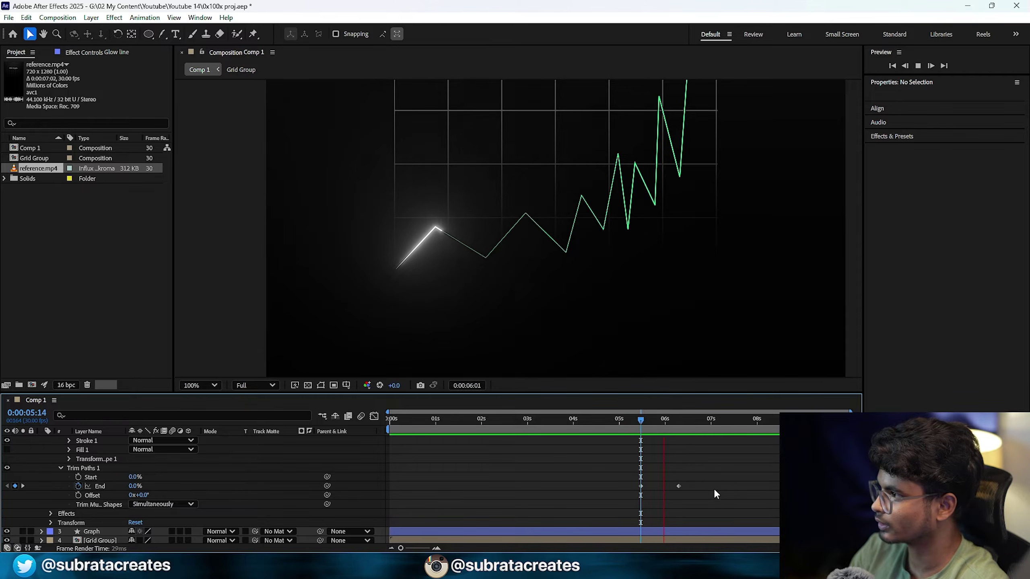
- Keyframe the Glow line's Trim Paths Offset from 0x+0.0° at 0:00:05:26 to 1x+3.0° at 0:00:08:00
{"action": "left_click", "coordinate": [657, 420]}
{"action": "mouse_move", "coordinate": [657, 421]}
{"action": "left_mouse_down"}
{"action": "mouse_move", "coordinate": [643, 422]}
{"action": "mouse_move", "coordinate": [660, 422]}
{"action": "left_mouse_up"}
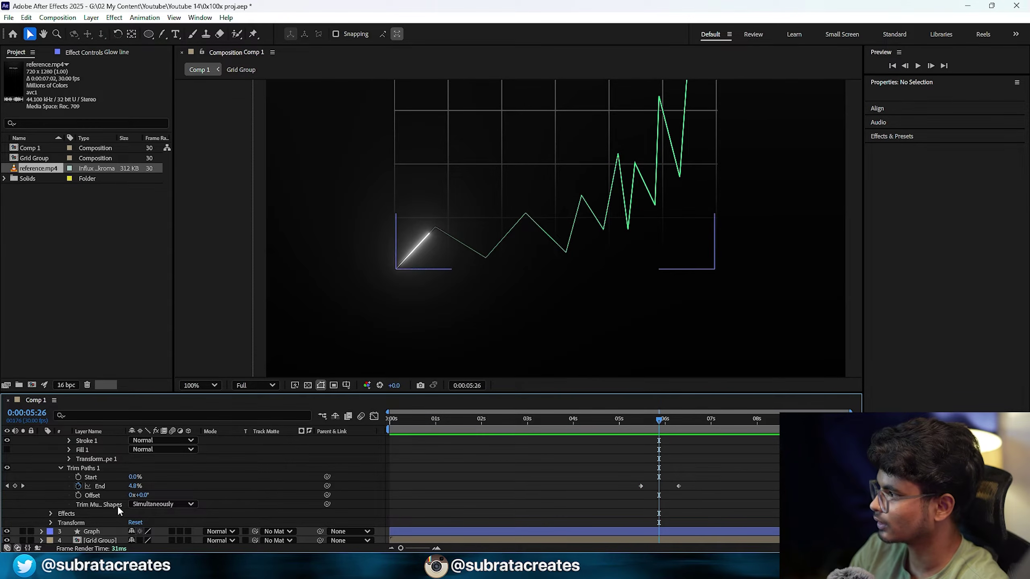
{"action": "left_click", "coordinate": [78, 495]}
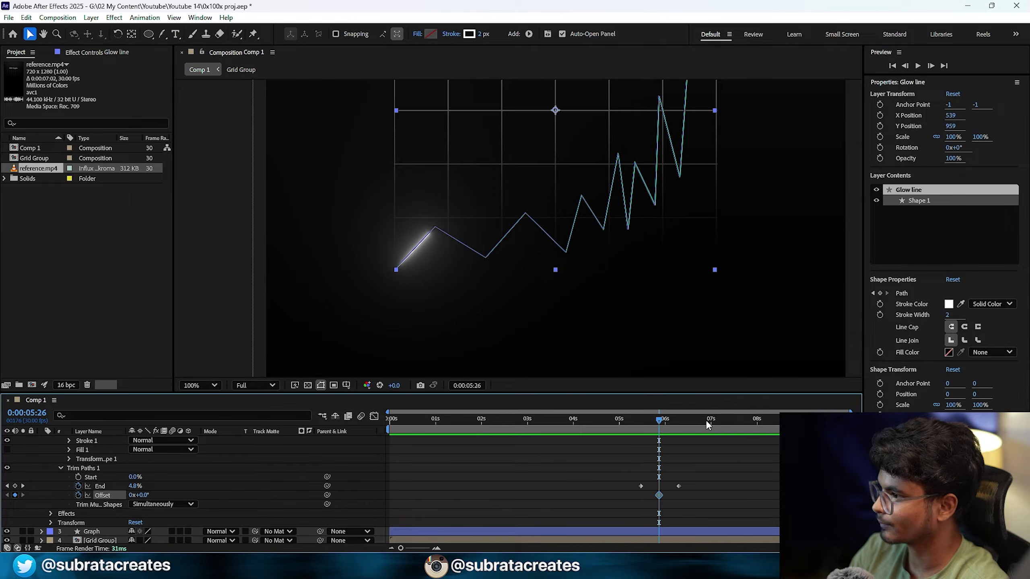
{"action": "left_click_drag", "start_coordinate": [707, 426], "coordinate": [757, 424]}
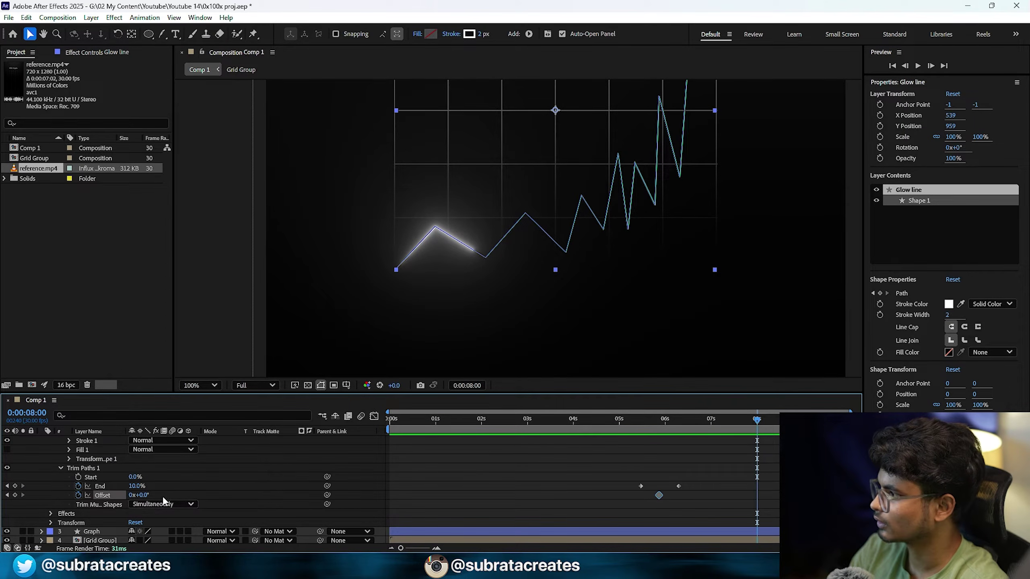
{"action": "left_click_drag", "start_coordinate": [145, 497], "coordinate": [295, 495]}
{"action": "scroll", "coordinate": [490, 260], "scroll_direction": "down", "scroll_amount": 2}
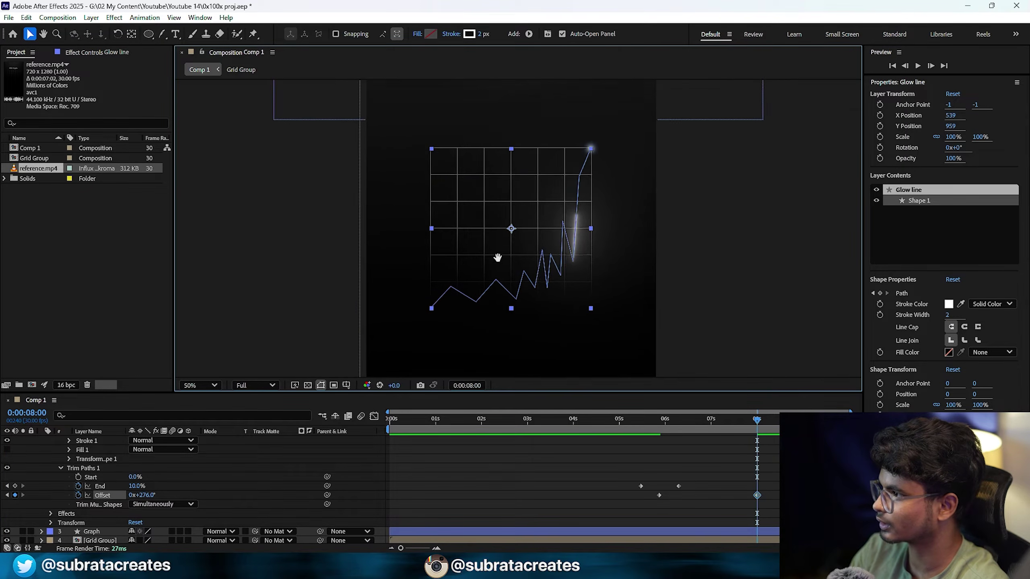
{"action": "left_click_drag", "start_coordinate": [153, 495], "coordinate": [192, 491]}
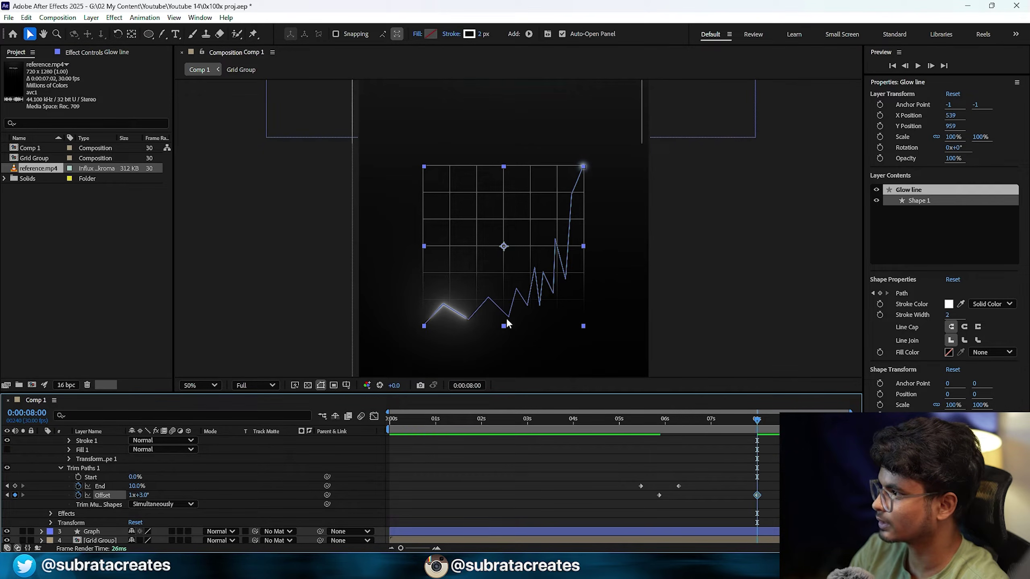
- Apply Easy Ease to the Glow line's Trim Paths End and Offset keyframes and preview the animation
{"action": "left_click_drag", "start_coordinate": [776, 468], "coordinate": [566, 521]}
{"action": "key", "text": "F9"}
{"action": "left_click", "coordinate": [610, 495]}
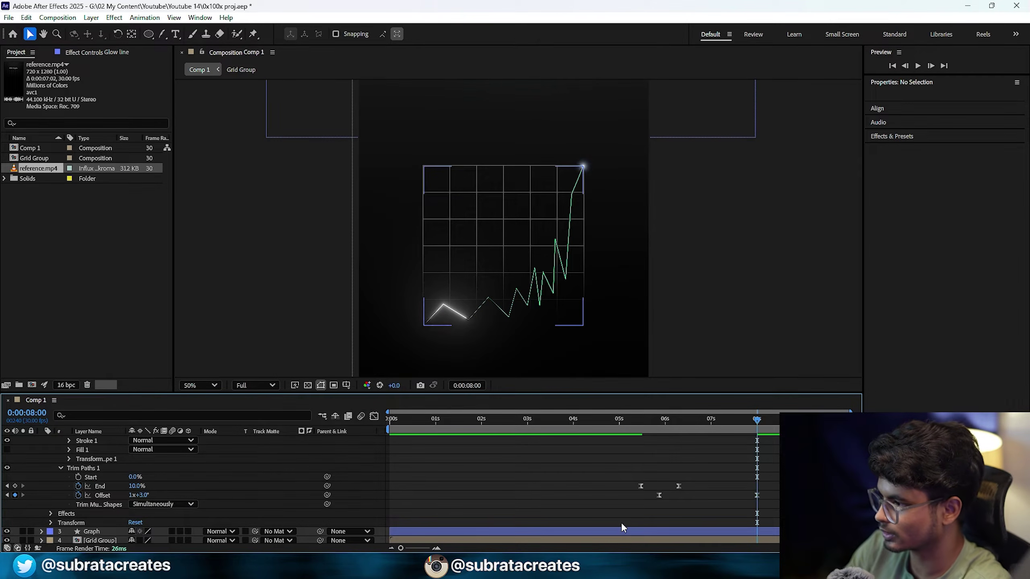
{"action": "key", "text": "space"}
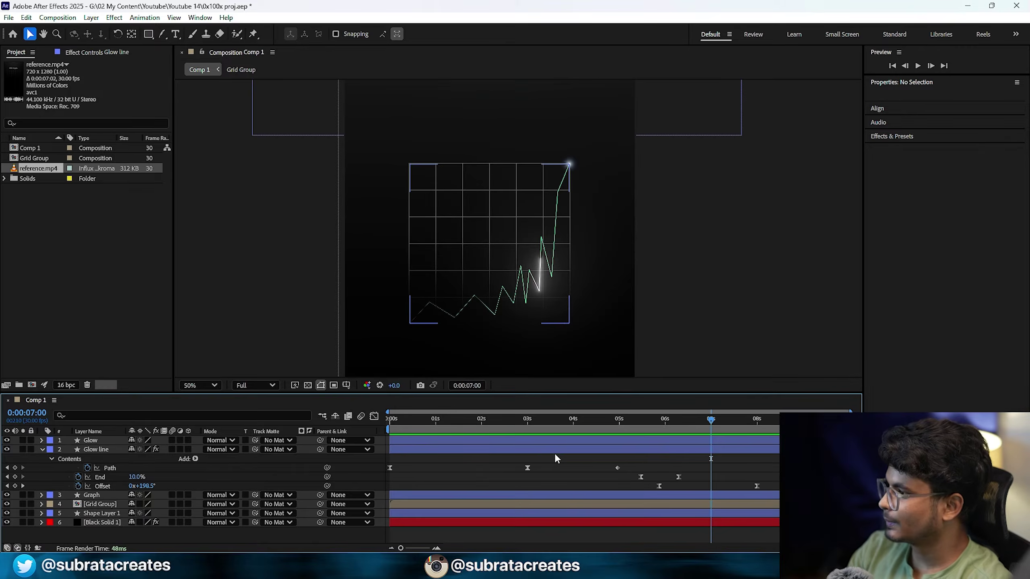
- Draw a rectangular mask on the Glow line layer that encloses the whole graph and grid
{"action": "left_click", "coordinate": [552, 450]}
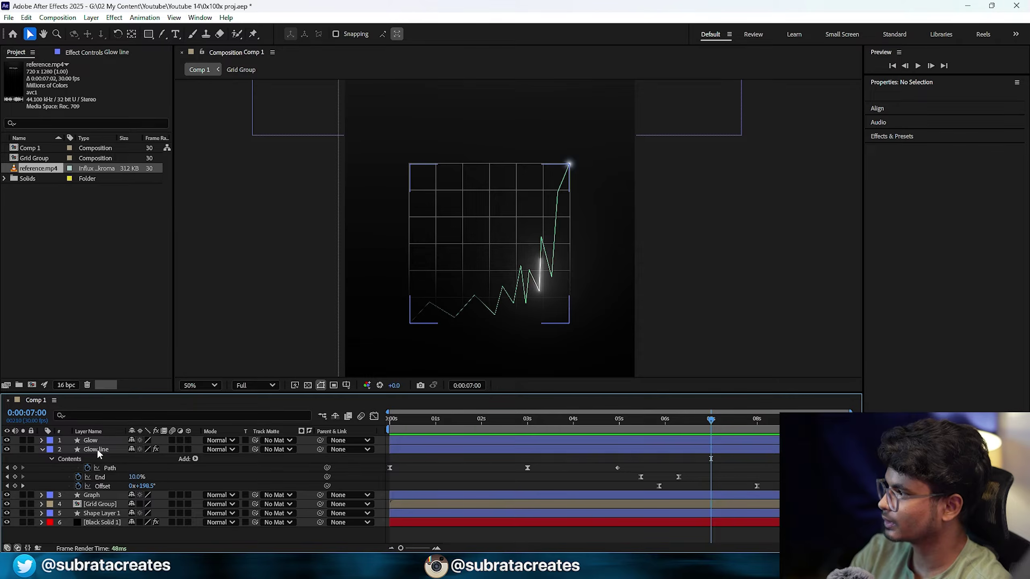
{"action": "left_click", "coordinate": [97, 451]}
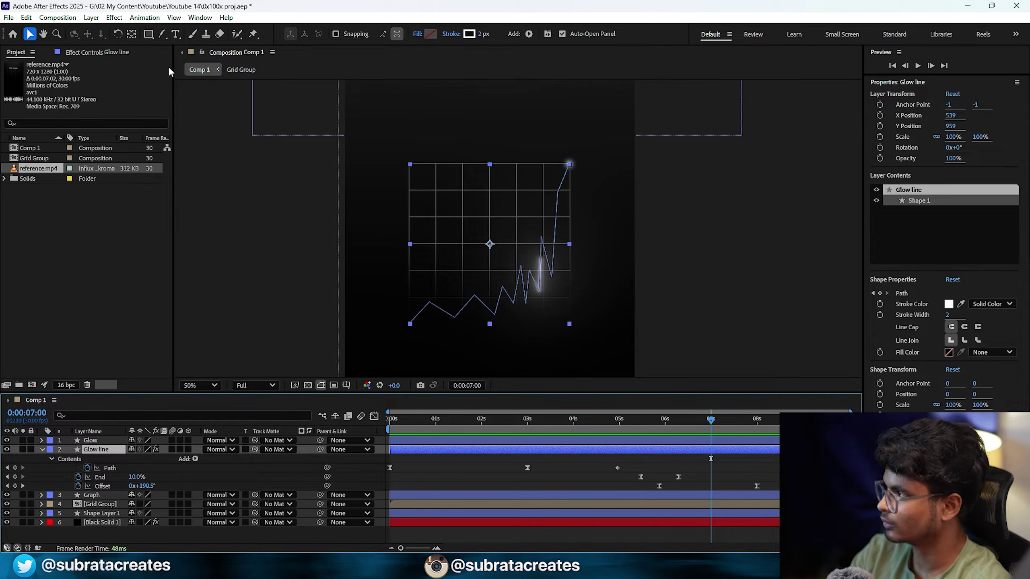
{"action": "left_click", "coordinate": [149, 35]}
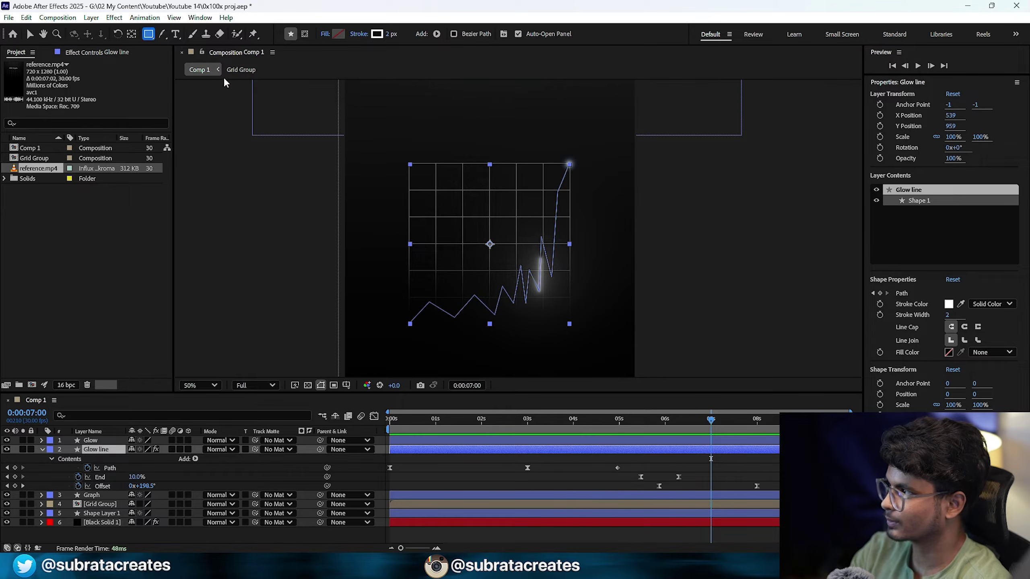
{"action": "left_click", "coordinate": [305, 35]}
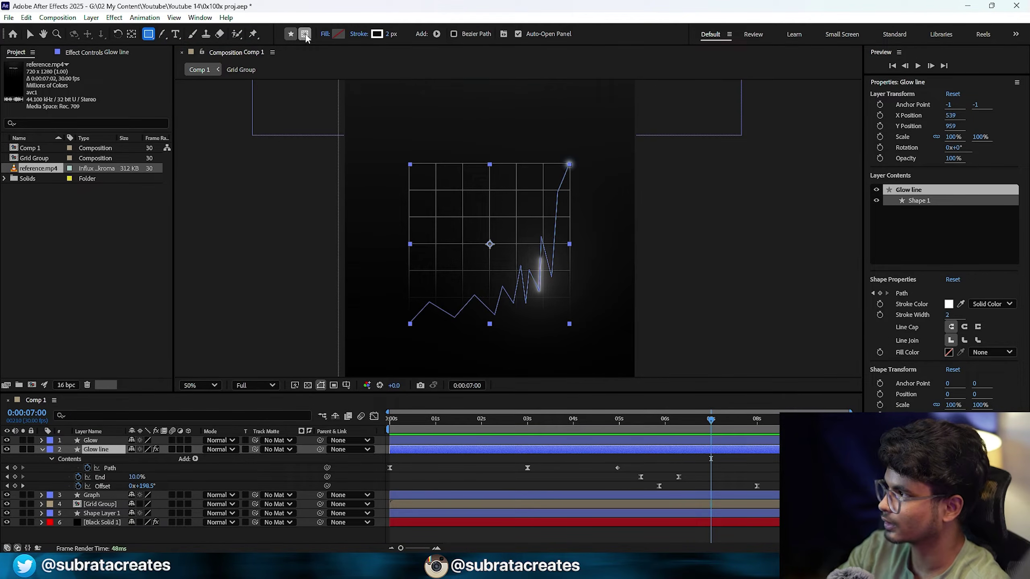
{"action": "left_click_drag", "start_coordinate": [394, 120], "coordinate": [602, 359]}
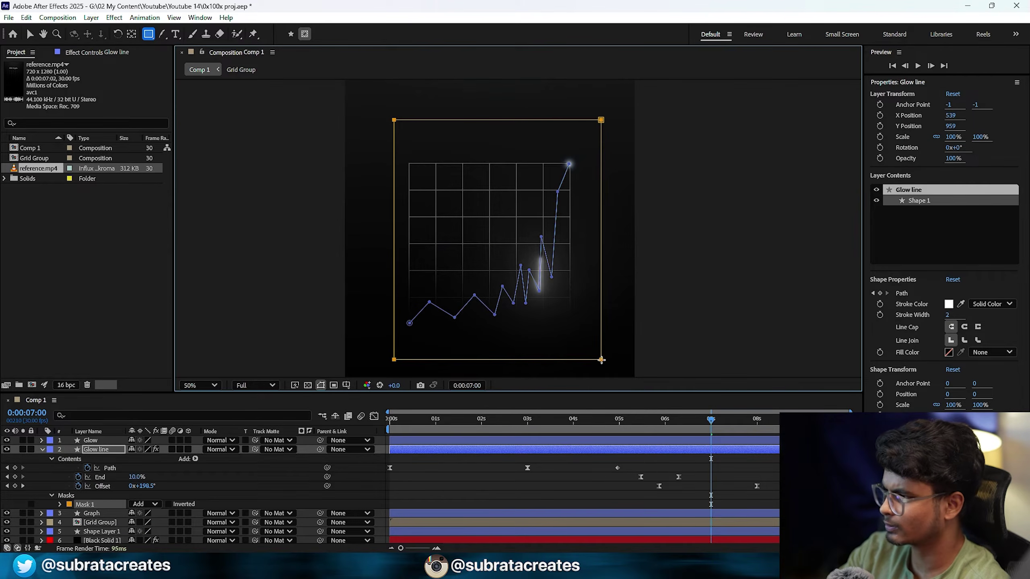
{"action": "left_click", "coordinate": [454, 477]}
- Add a Mask Path keyframe for the Glow line's mask at 0:00:07:00
{"action": "left_click", "coordinate": [68, 500]}
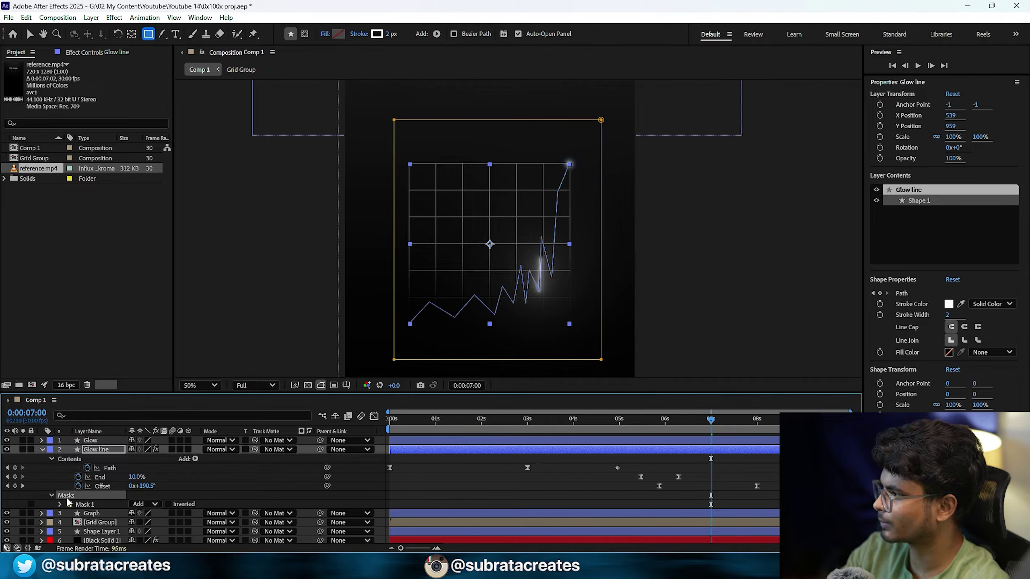
{"action": "left_click", "coordinate": [60, 504]}
{"action": "scroll", "coordinate": [75, 502], "scroll_direction": "down", "scroll_amount": 1}
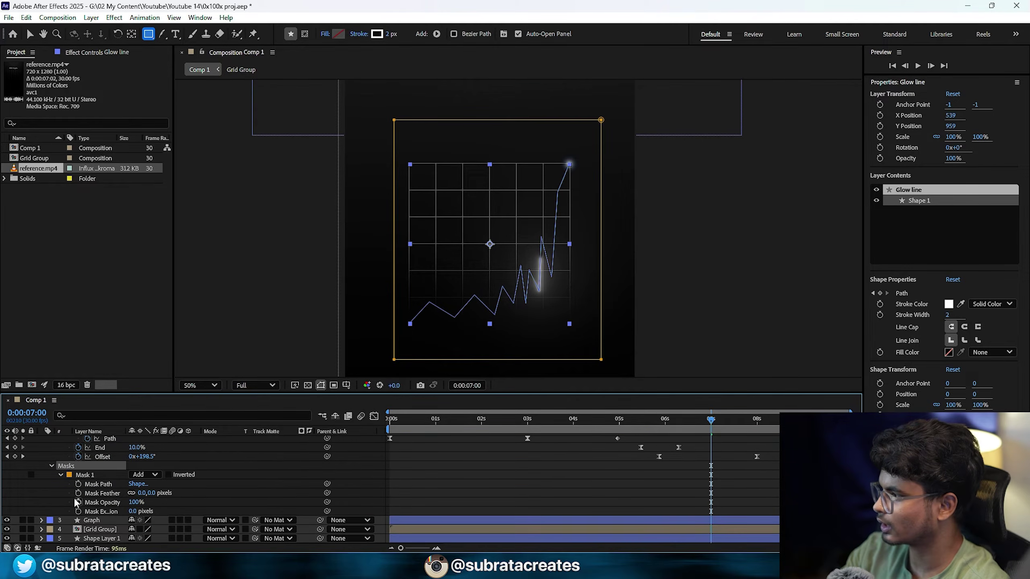
{"action": "left_click", "coordinate": [79, 484]}
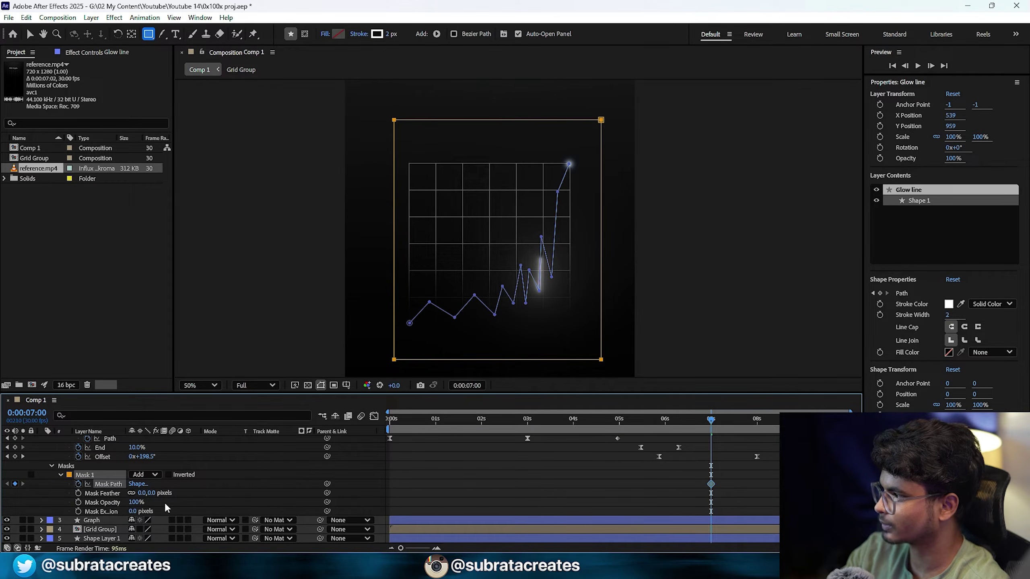
- At 0:00:07:28, shift the whole mask horizontally to the right so it no longer covers the graph's first segments
{"action": "left_click_drag", "start_coordinate": [716, 427], "coordinate": [757, 422]}
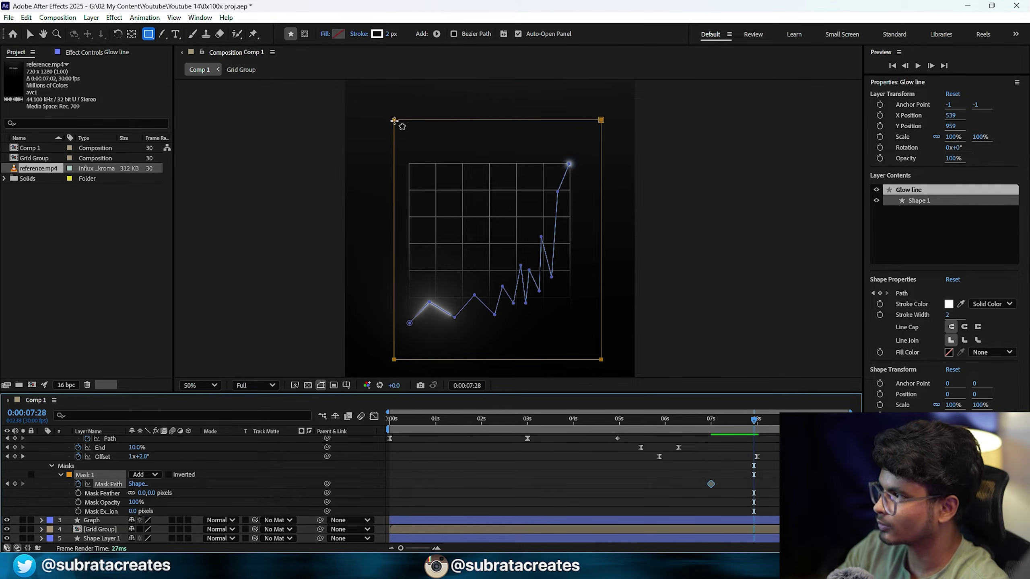
{"action": "key", "text": "v"}
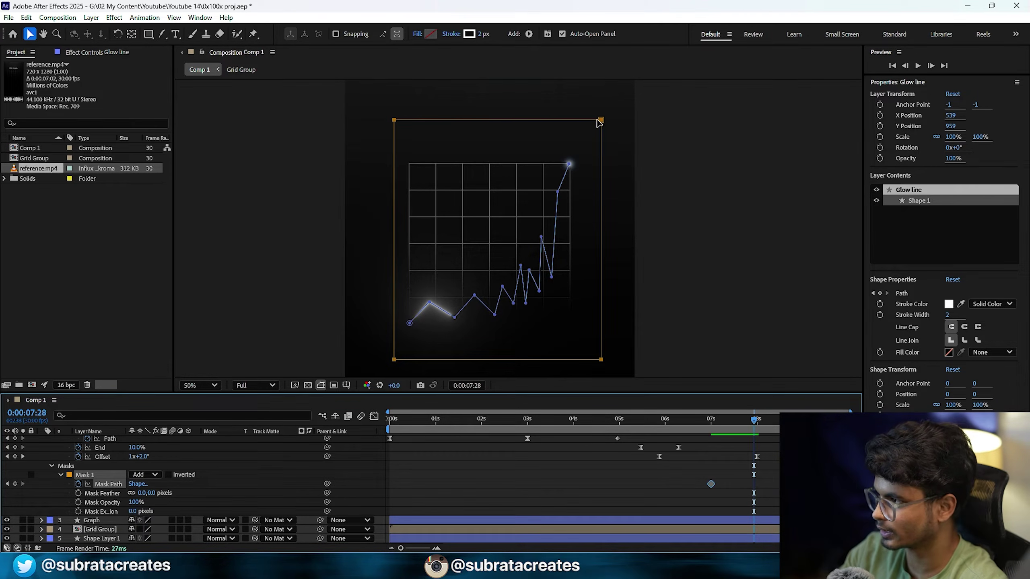
{"action": "left_click_drag", "start_coordinate": [601, 121], "coordinate": [693, 122]}
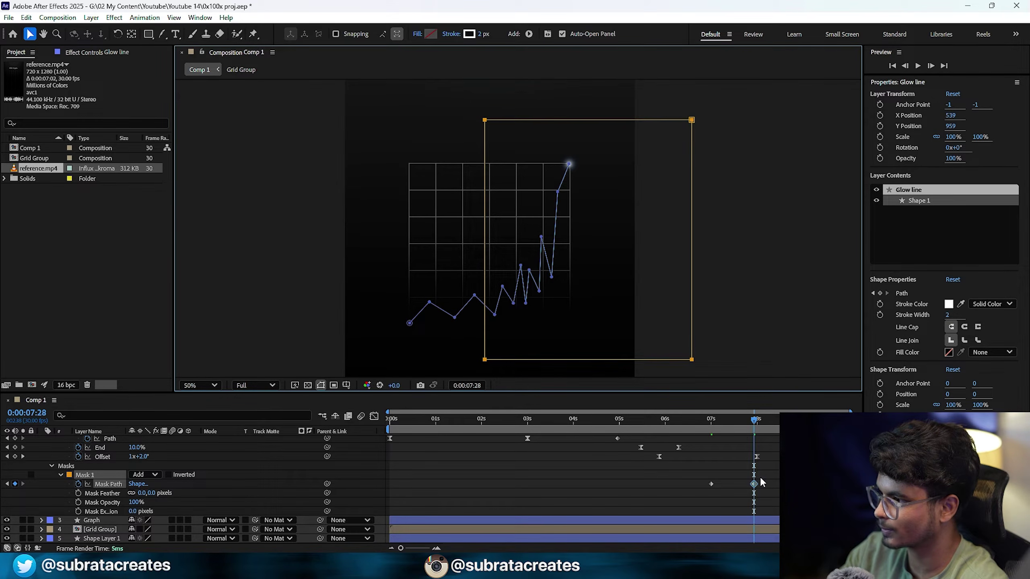
- Apply Easy Ease to both Mask Path keyframes and preview the glow sweep from 0:00:06:15
{"action": "left_click_drag", "start_coordinate": [770, 479], "coordinate": [668, 496]}
{"action": "key", "text": "F9"}
{"action": "left_click", "coordinate": [670, 485]}
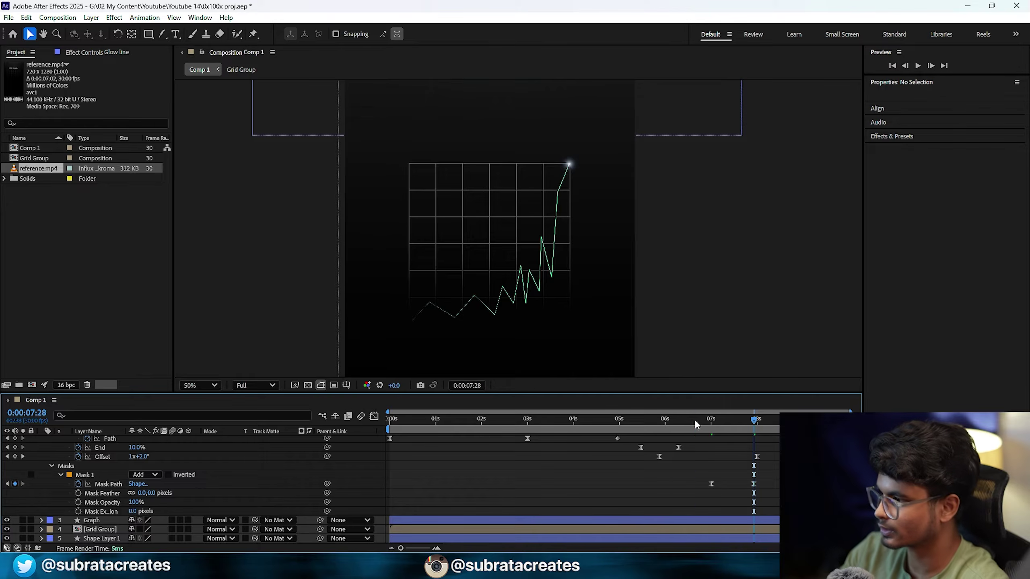
{"action": "left_click", "coordinate": [688, 419]}
{"action": "key", "text": "space"}
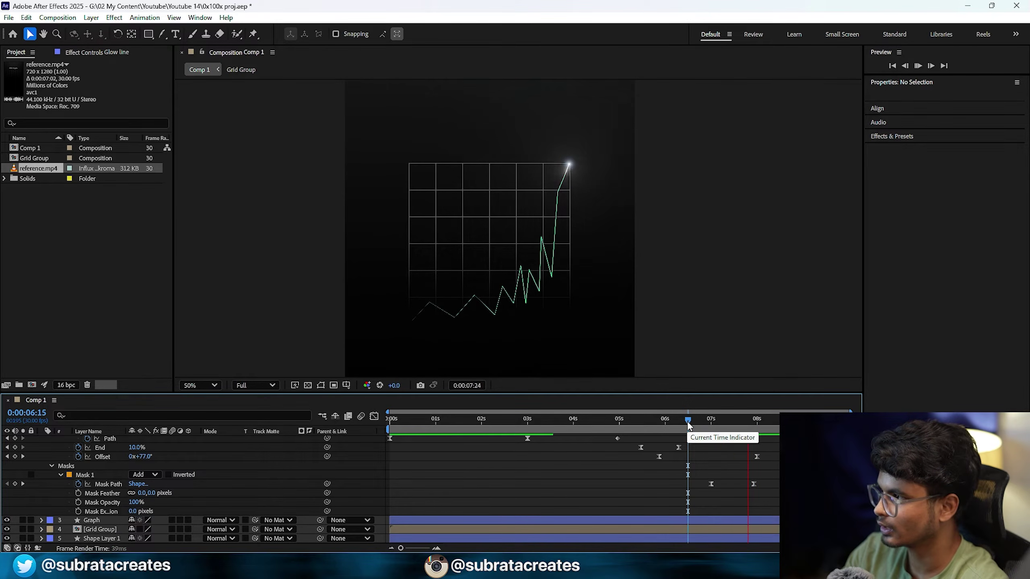
{"action": "left_click_drag", "start_coordinate": [693, 422], "coordinate": [734, 423]}
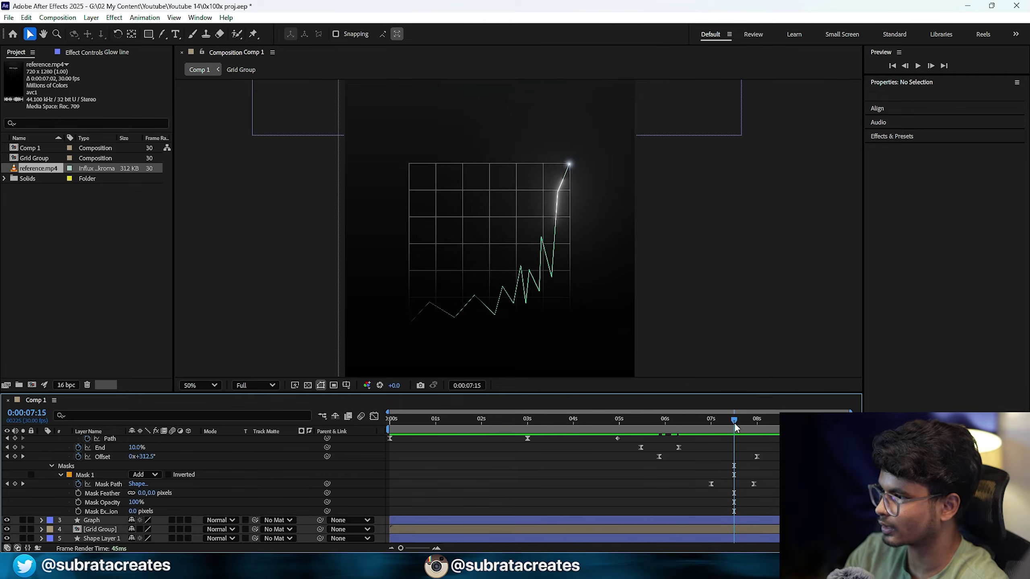
- Delete the Glow line's mask to check the end of the sweep without it, and undo the deletion
{"action": "left_click", "coordinate": [84, 474]}
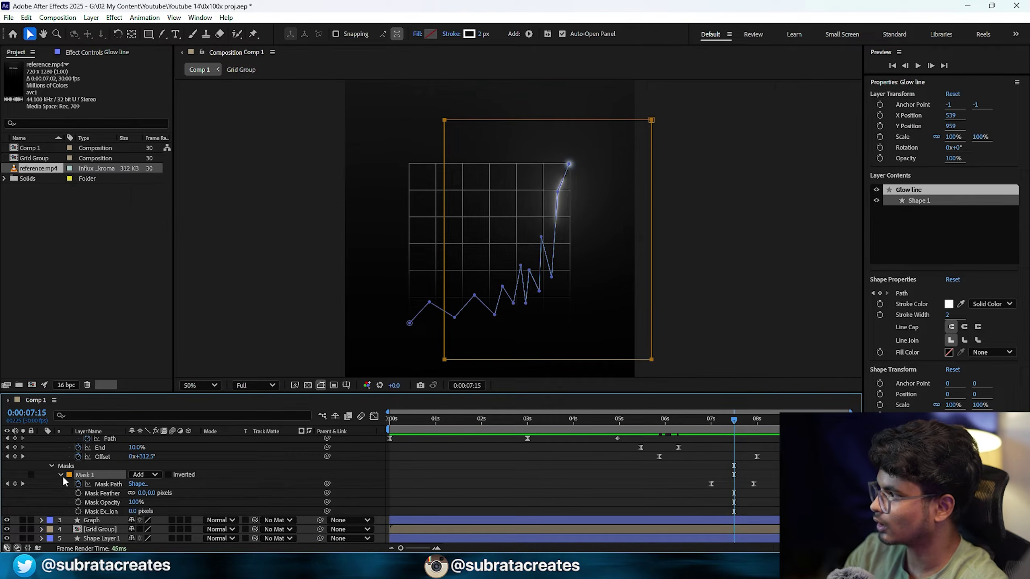
{"action": "key", "text": "Delete"}
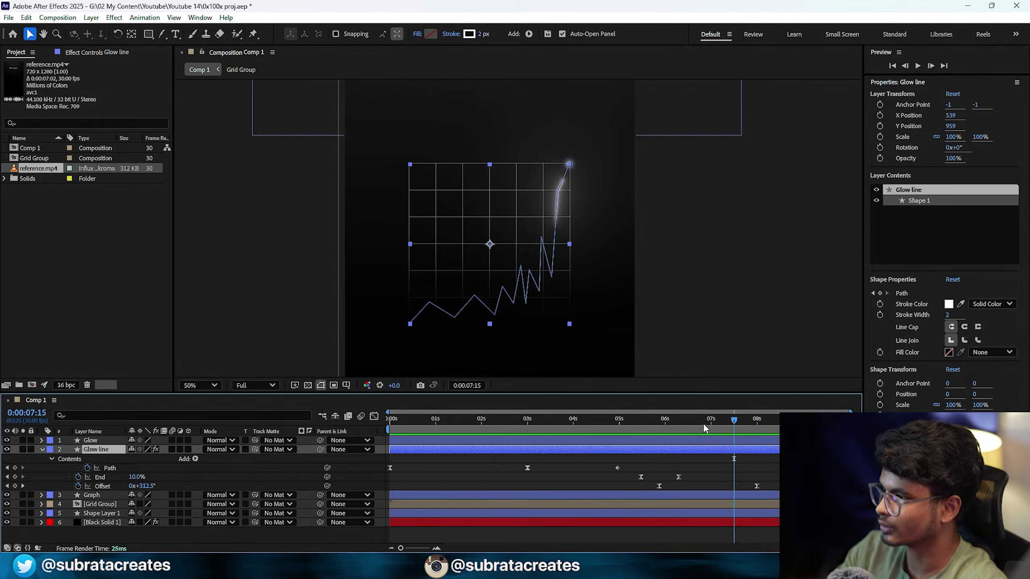
{"action": "left_click_drag", "start_coordinate": [703, 423], "coordinate": [751, 424]}
{"action": "key", "text": "ctrl+z"}
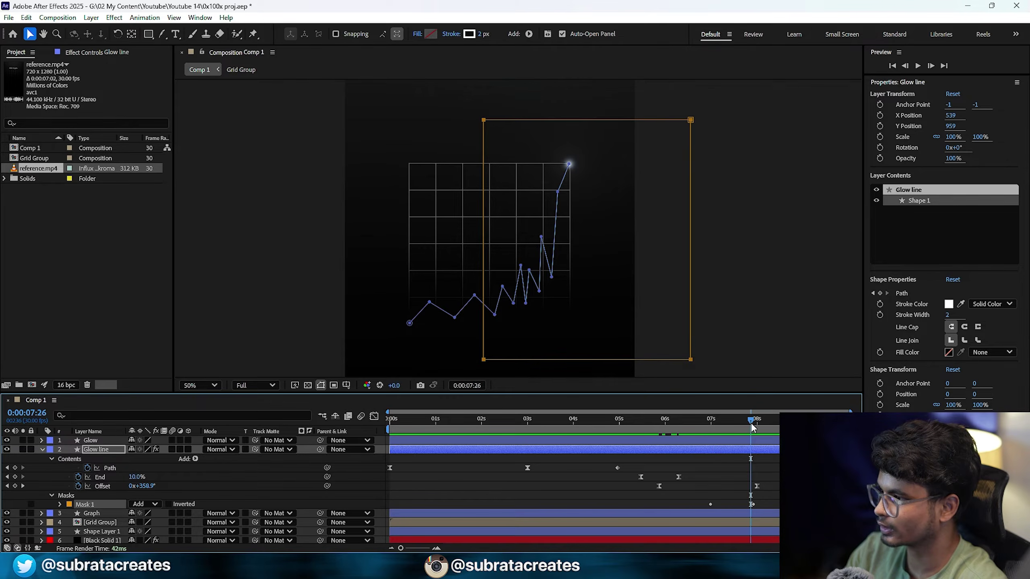
- Check the Glow line's keyframes and masked sweep, collapse the layer, and preview the composition from the start
{"action": "key", "text": "u"}
{"action": "key", "text": "u"}
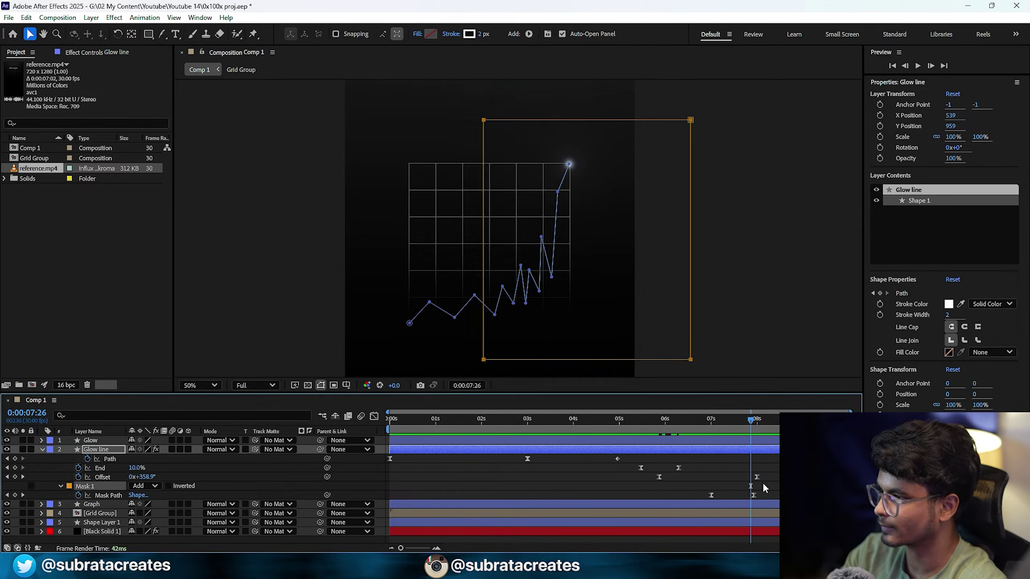
{"action": "mouse_move", "coordinate": [751, 422]}
{"action": "left_mouse_down"}
{"action": "mouse_move", "coordinate": [717, 424]}
{"action": "mouse_move", "coordinate": [739, 428]}
{"action": "left_mouse_up"}
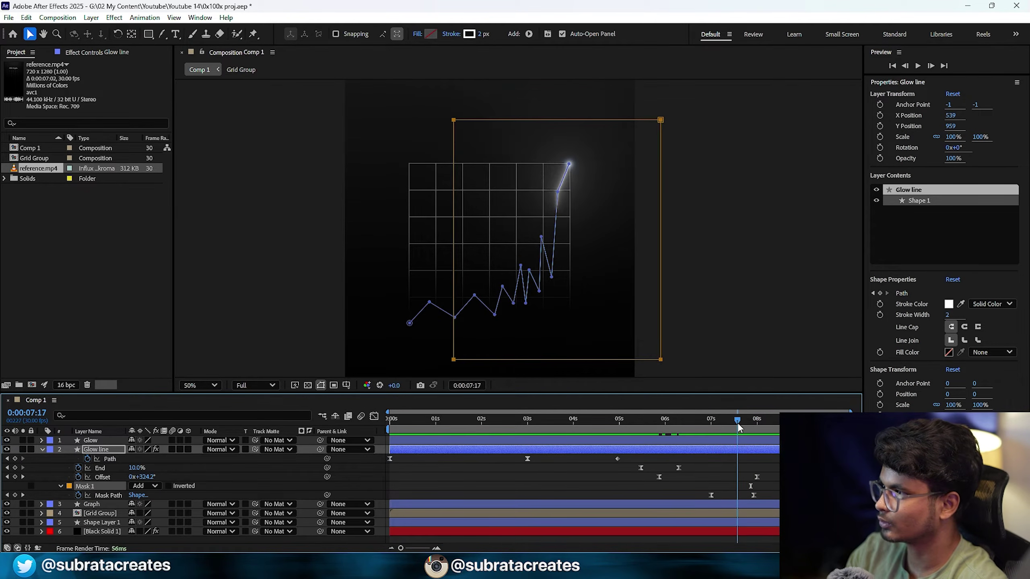
{"action": "left_click", "coordinate": [697, 470]}
{"action": "left_click", "coordinate": [42, 450]}
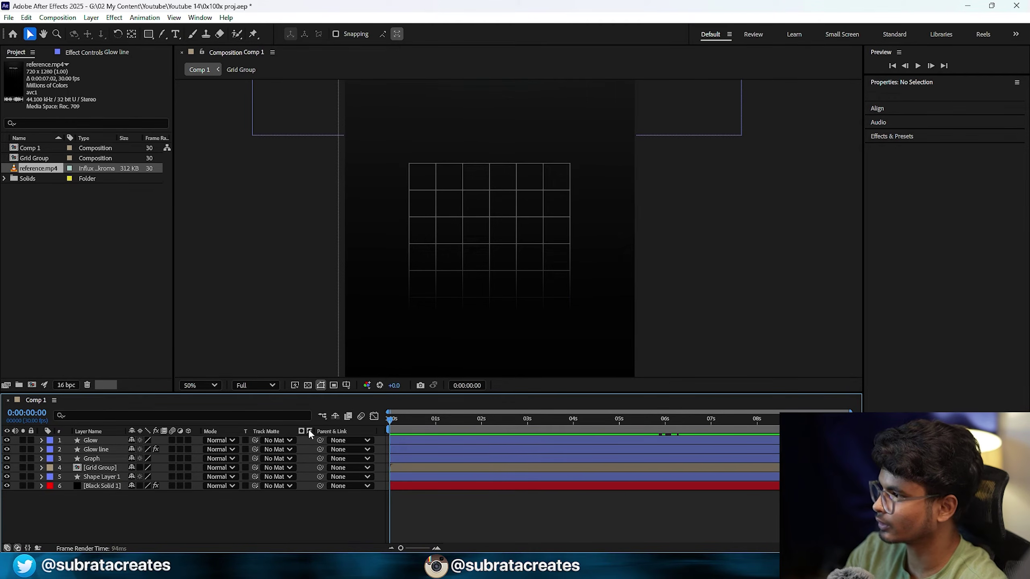
{"action": "key", "text": "space"}
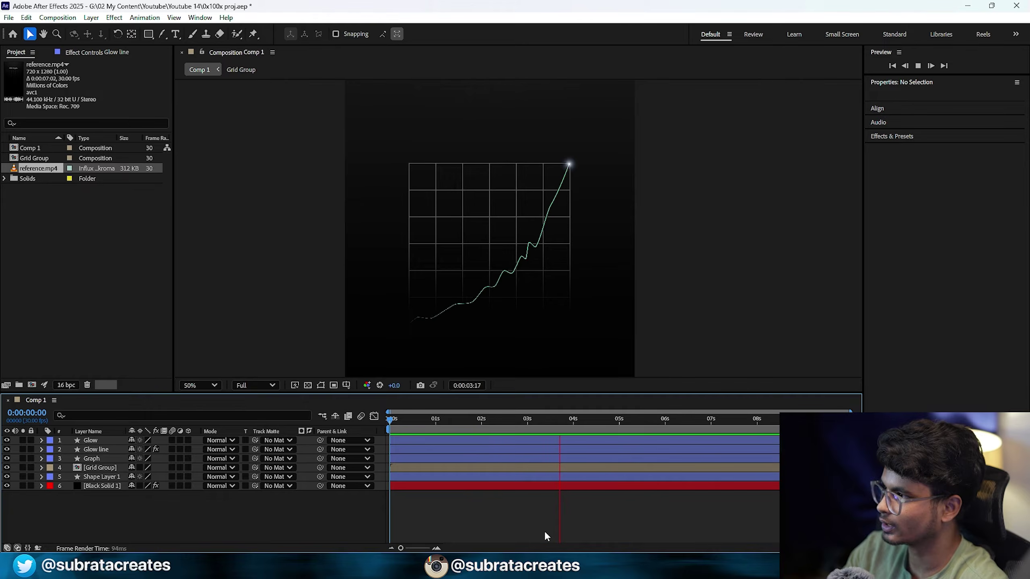
{"action": "key", "text": "space"}
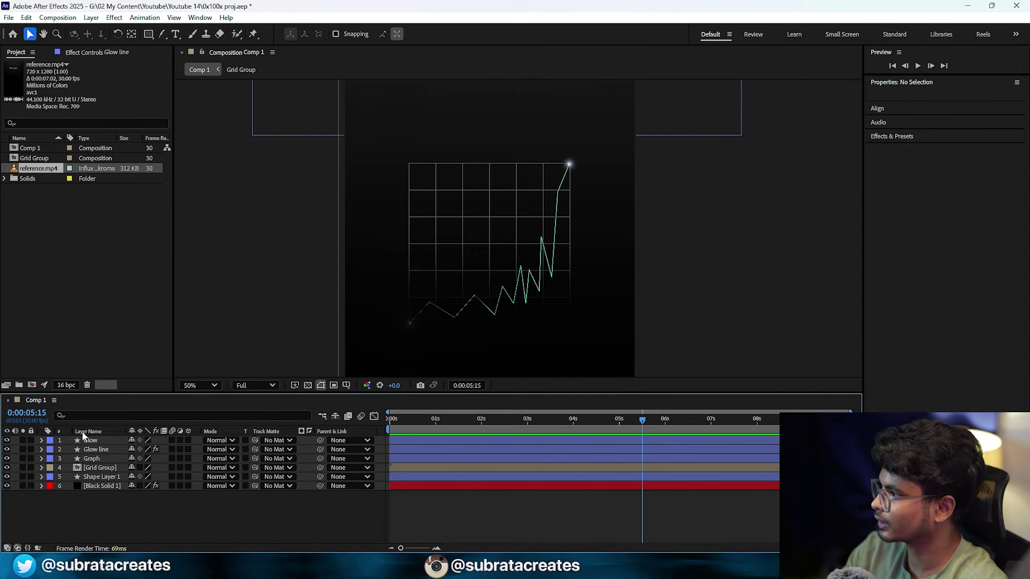
- Apply Easy Ease to the Graph layer's last Path keyframe, just before the five-second mark
{"action": "left_click", "coordinate": [97, 457]}
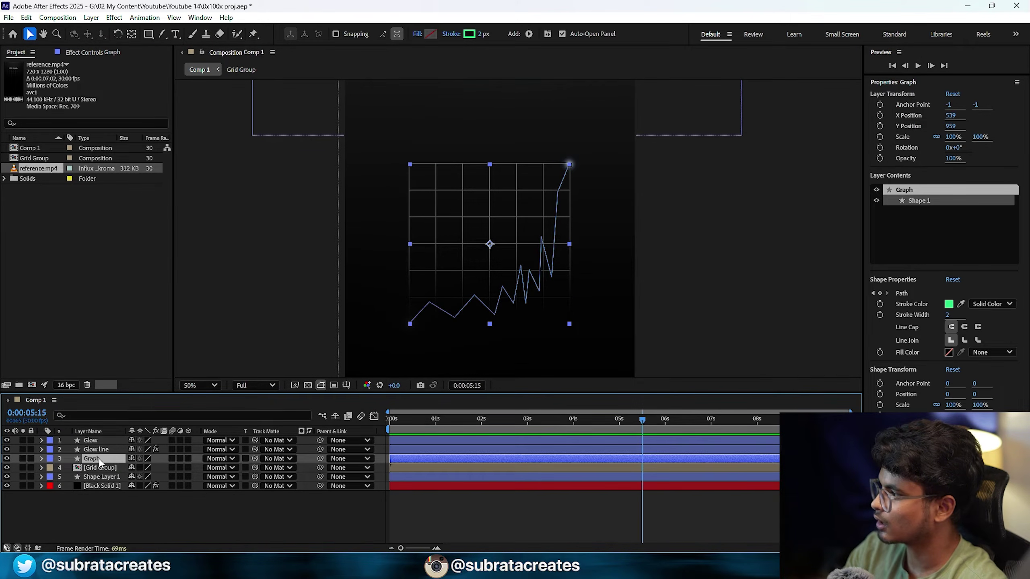
{"action": "key", "text": "u"}
{"action": "left_click", "coordinate": [617, 468]}
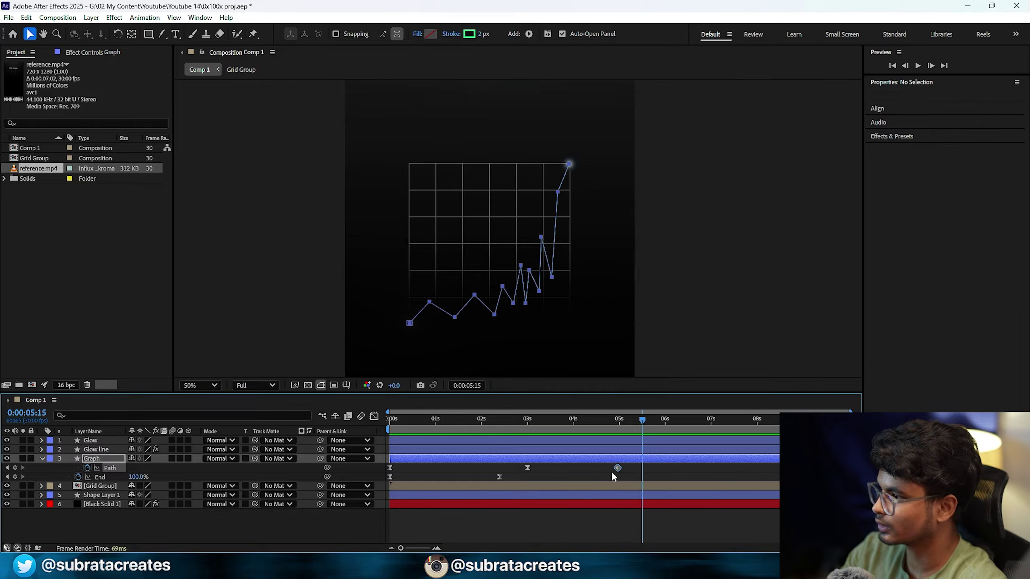
{"action": "key", "text": "F9"}
{"action": "left_click_drag", "start_coordinate": [628, 473], "coordinate": [598, 471]}
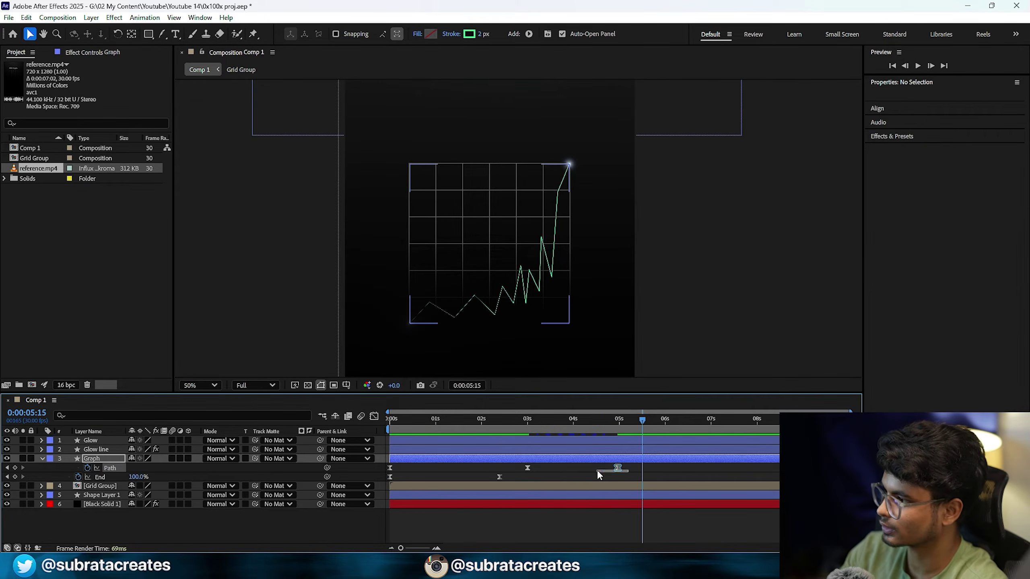
{"action": "left_click_drag", "start_coordinate": [527, 470], "coordinate": [527, 471]}
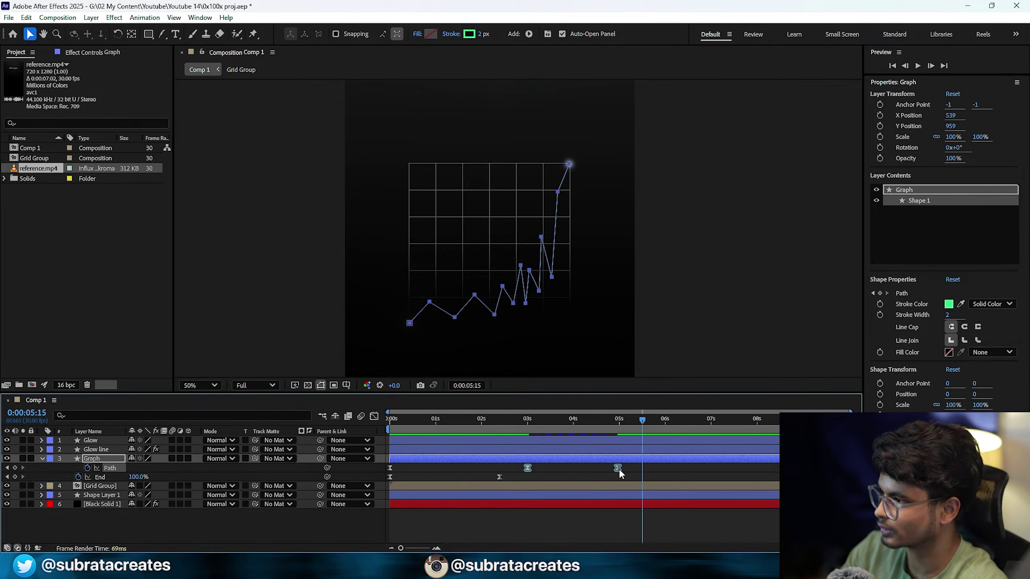
{"action": "left_click_drag", "start_coordinate": [619, 470], "coordinate": [583, 470]}
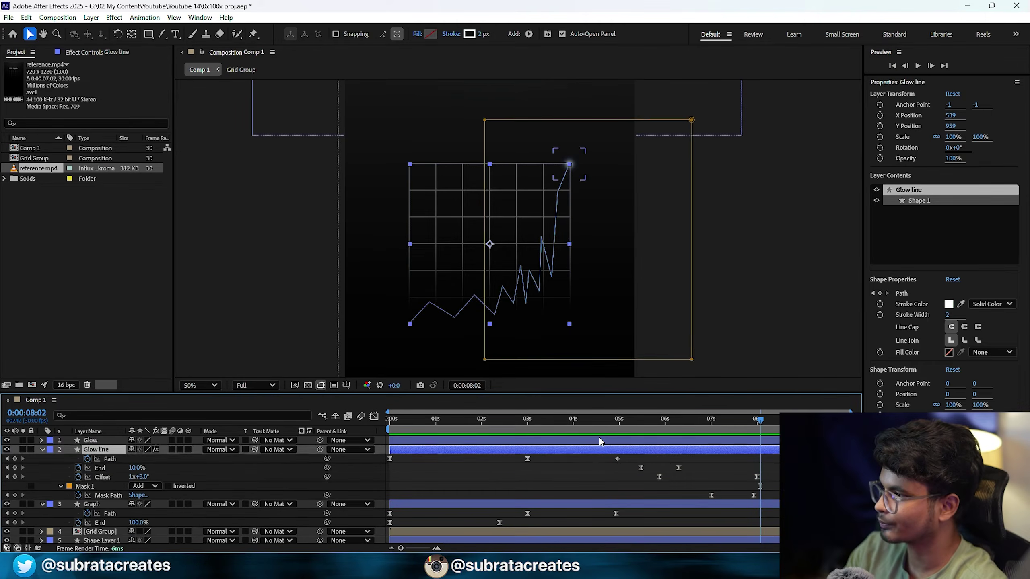
- Reveal the Glow layer's keyframed properties and enlarge the timeline area to show all layers
{"action": "left_click", "coordinate": [599, 437]}
{"action": "key", "text": "u"}
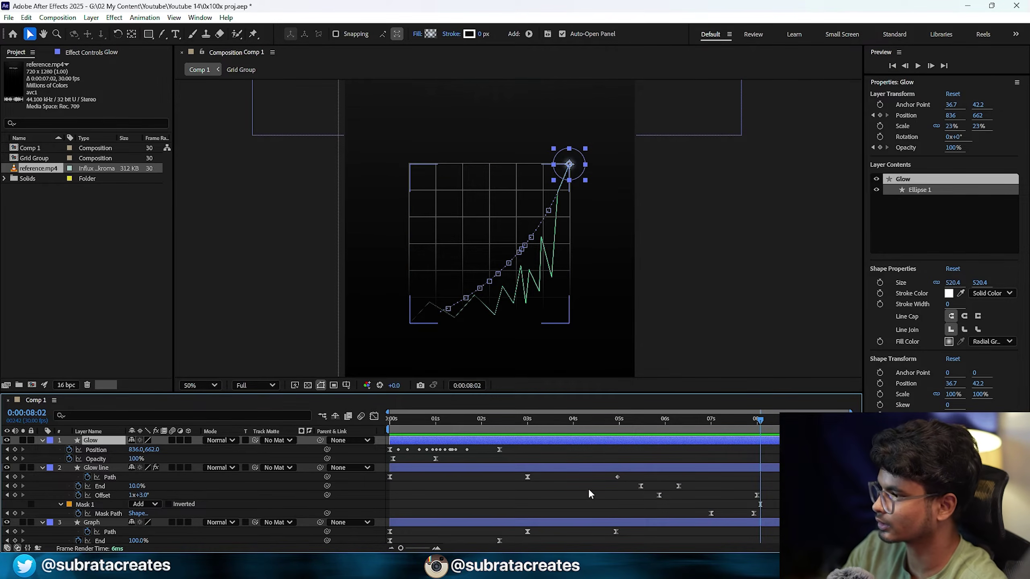
{"action": "scroll", "coordinate": [588, 493], "scroll_direction": "down", "scroll_amount": 3}
{"action": "left_click_drag", "start_coordinate": [574, 394], "coordinate": [499, 369]}
{"action": "key", "text": "space"}
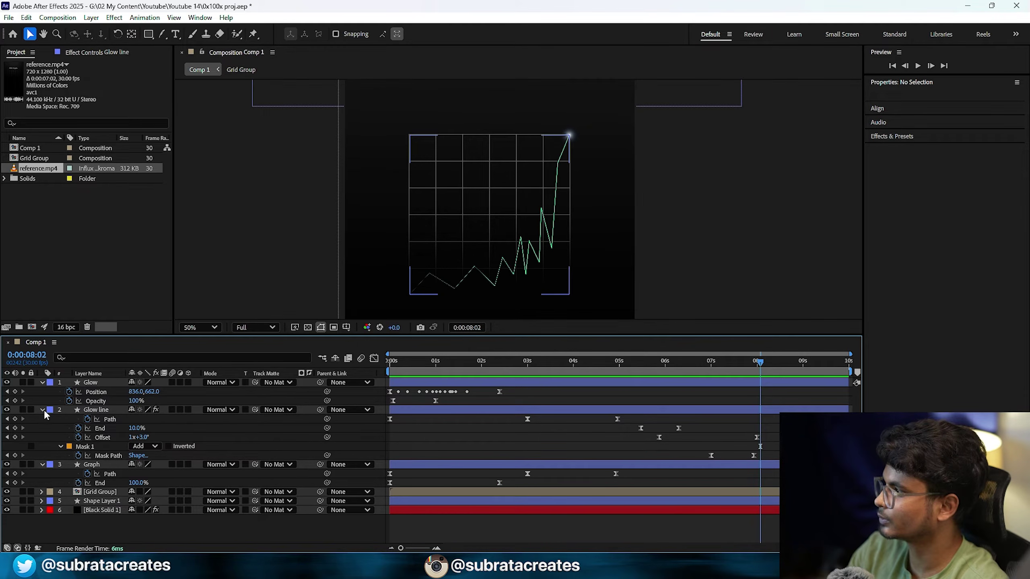
- Collapse the Glow line layer and scrub through reference.mp4 to study how its graph moves
{"action": "left_click", "coordinate": [42, 410]}
{"action": "double_click", "coordinate": [59, 168]}
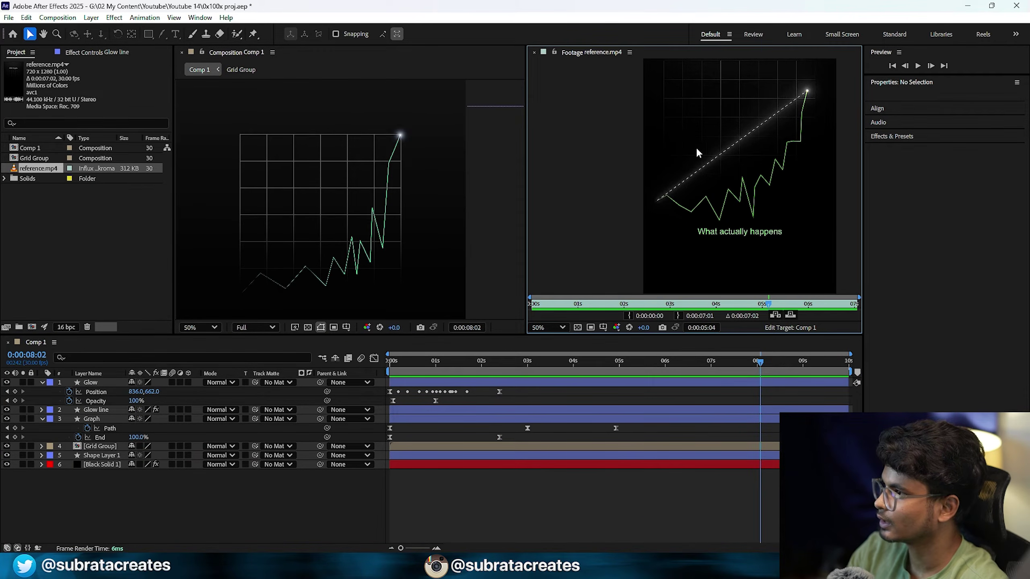
{"action": "left_click_drag", "start_coordinate": [535, 307], "coordinate": [691, 308]}
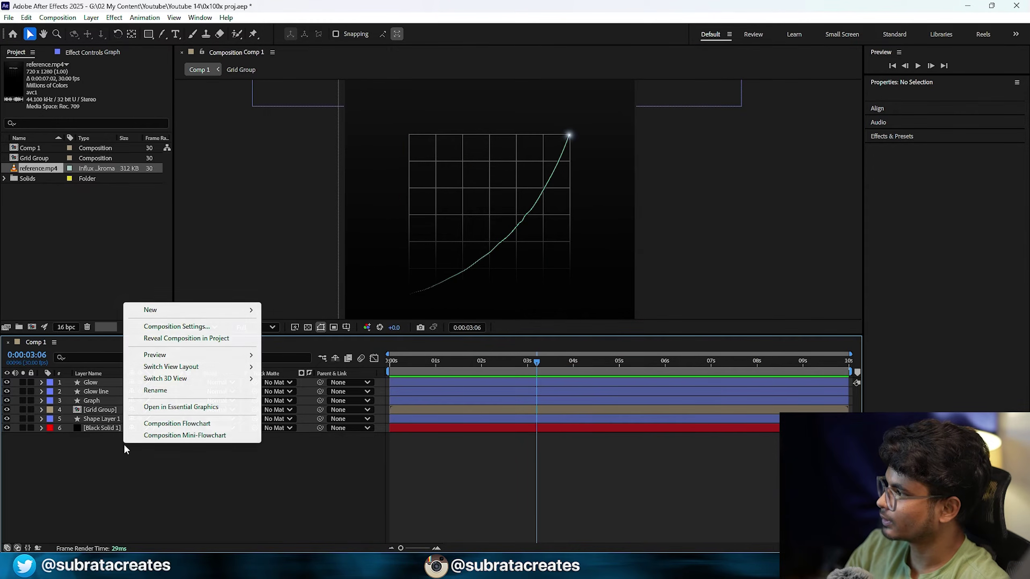
- Add a null object to Comp 1 and clear the layer selection
{"action": "right_click", "coordinate": [123, 450]}
{"action": "right_click", "coordinate": [151, 460]}
{"action": "mouse_move", "coordinate": [184, 331]}
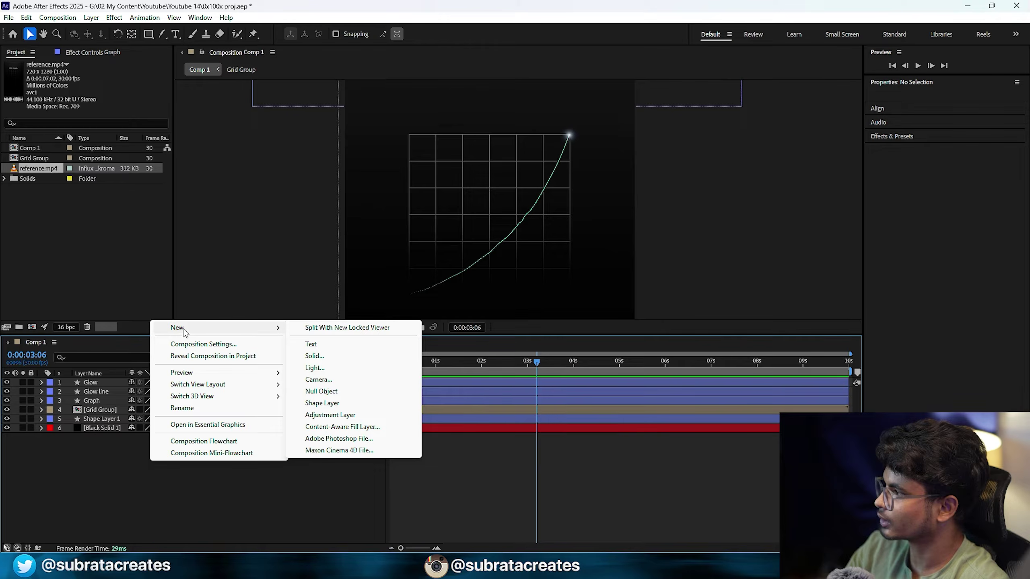
{"action": "left_click", "coordinate": [321, 391]}
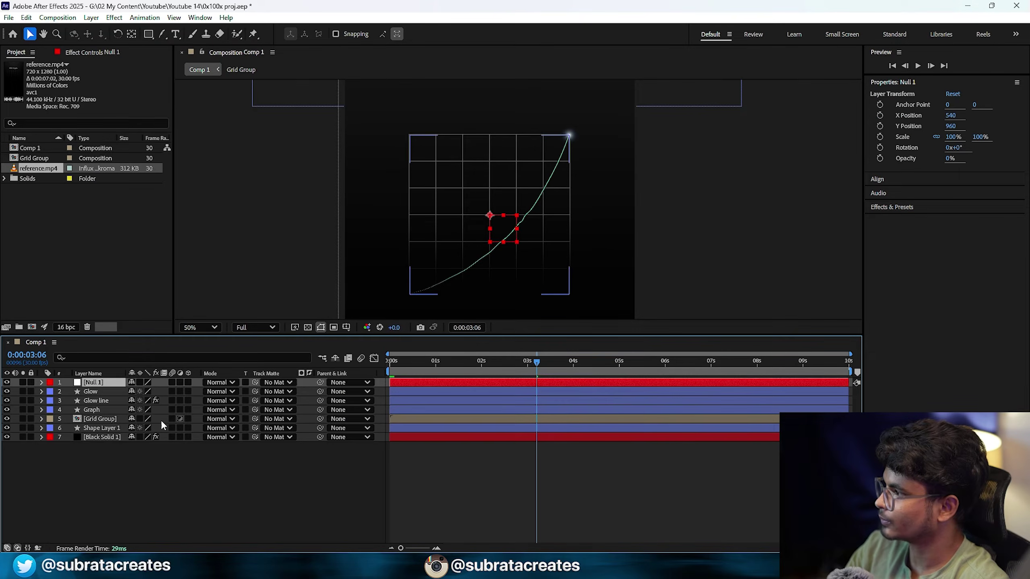
{"action": "left_click", "coordinate": [110, 484]}
- Select the Glow, Glow line and Graph layers together
{"action": "left_click", "coordinate": [102, 391]}
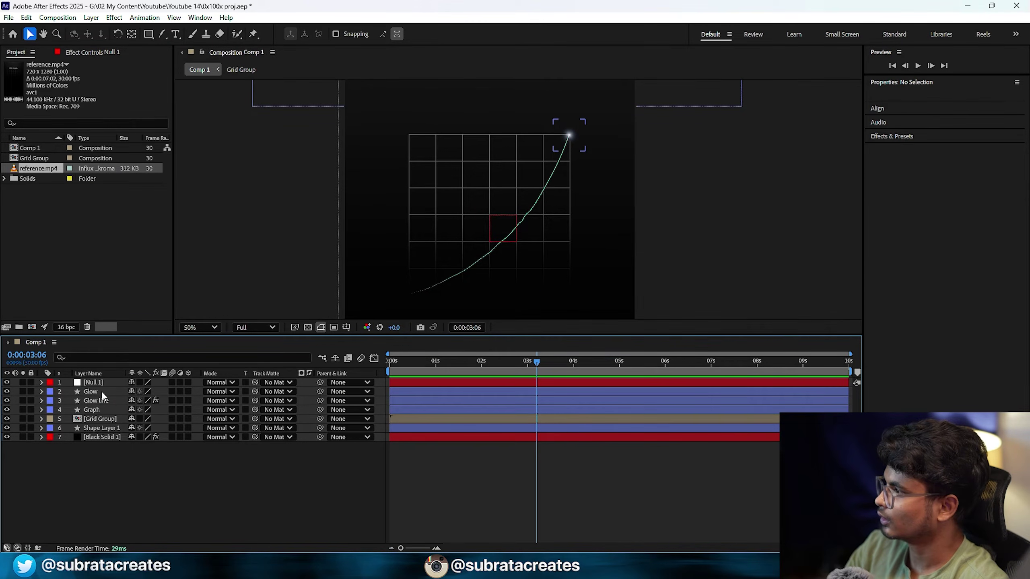
{"action": "left_click", "coordinate": [104, 418], "text": "shift"}
{"action": "left_click", "coordinate": [107, 464]}
{"action": "left_click", "coordinate": [104, 410]}
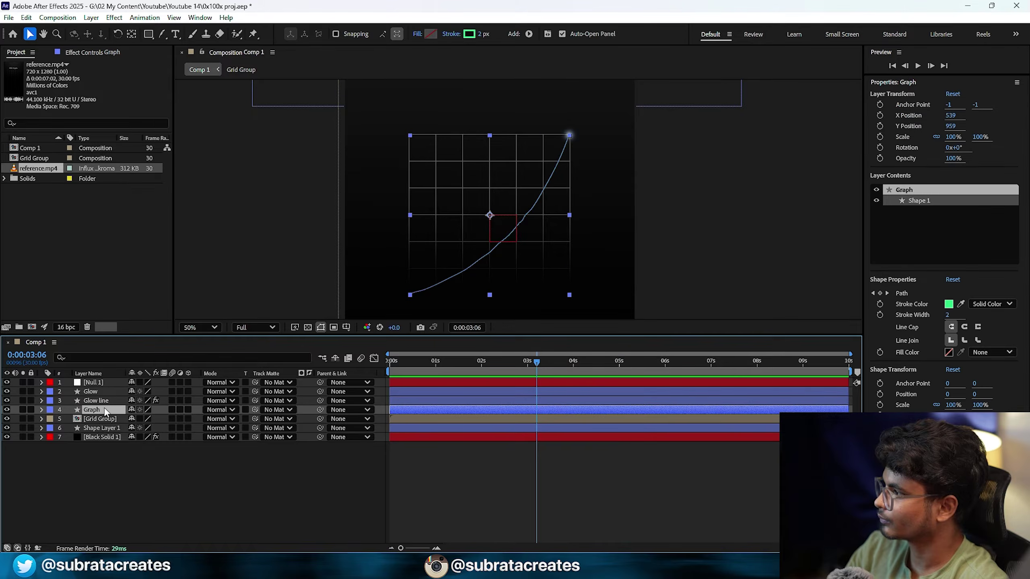
{"action": "left_click", "coordinate": [96, 392], "text": "shift"}
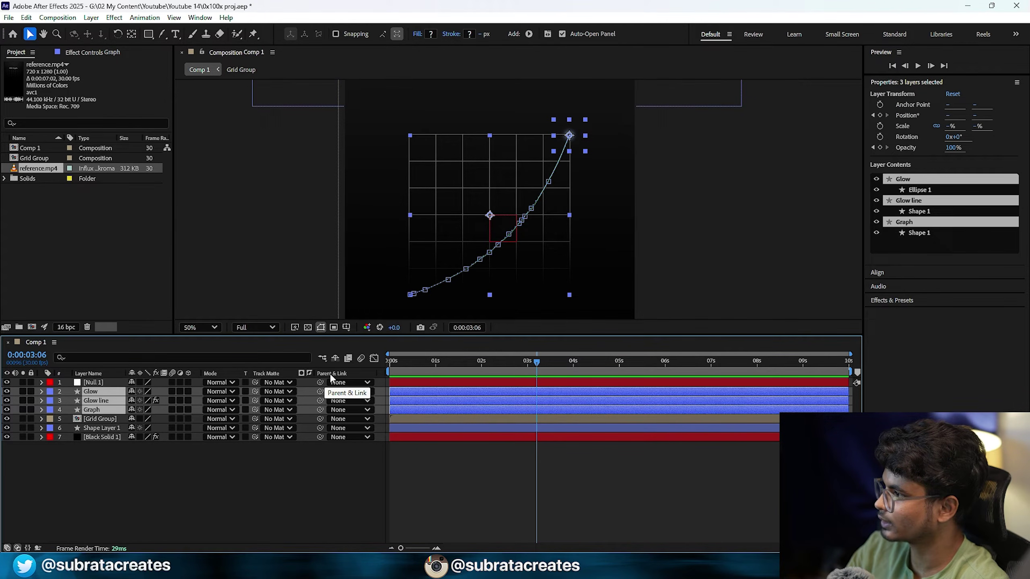
- Toggle the timeline's Transfer Controls columns, and hide and restore the Parent & Link column
{"action": "left_click", "coordinate": [17, 548]}
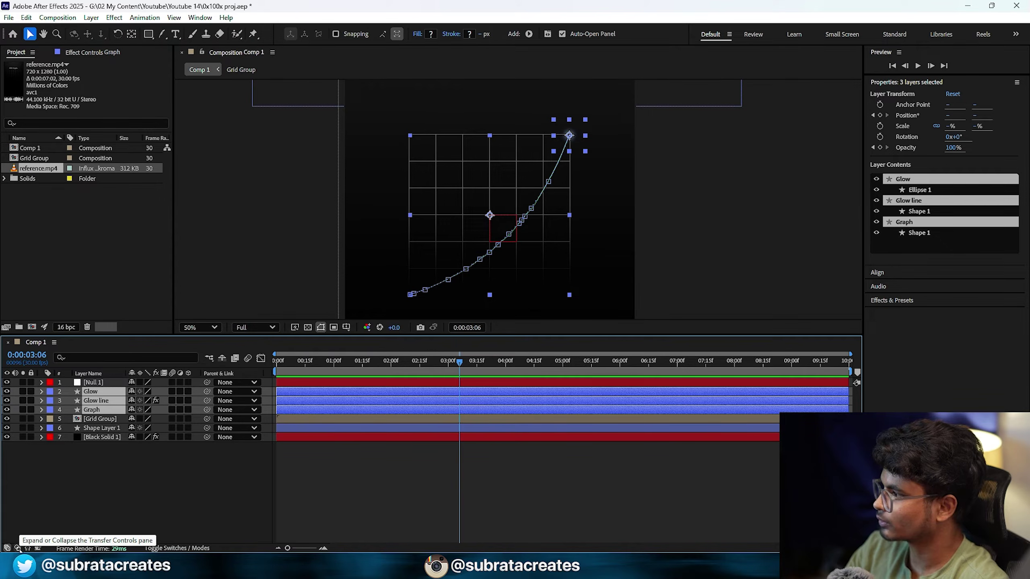
{"action": "left_click", "coordinate": [18, 548]}
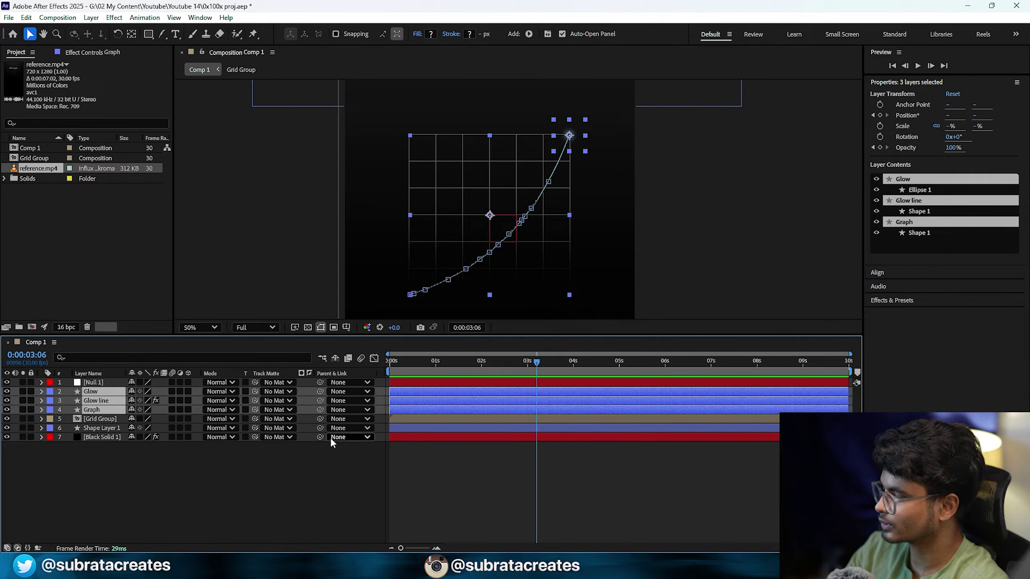
{"action": "right_click", "coordinate": [355, 377]}
{"action": "mouse_move", "coordinate": [406, 409]}
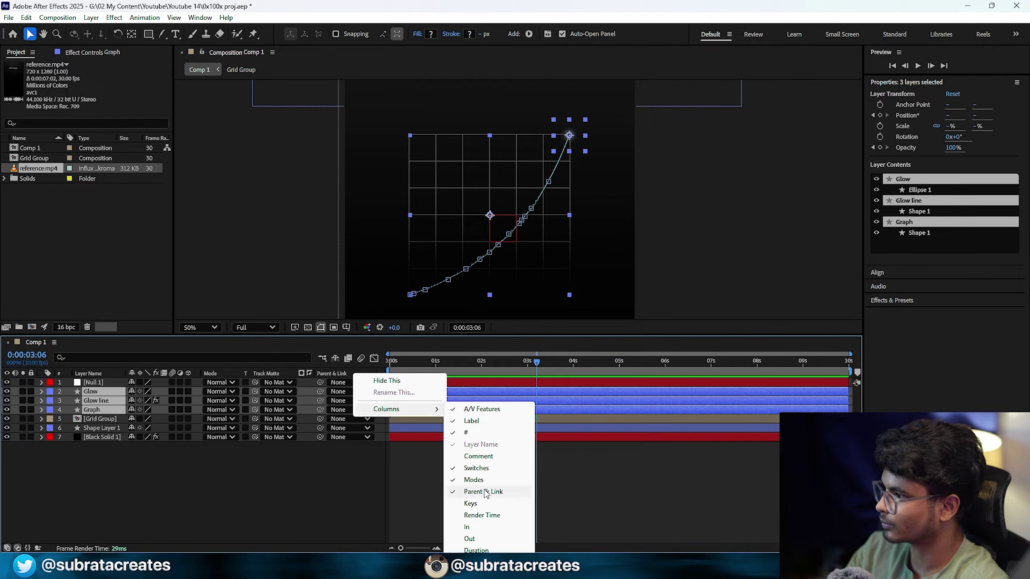
{"action": "left_click", "coordinate": [453, 496]}
{"action": "right_click", "coordinate": [320, 376]}
{"action": "mouse_move", "coordinate": [356, 408]}
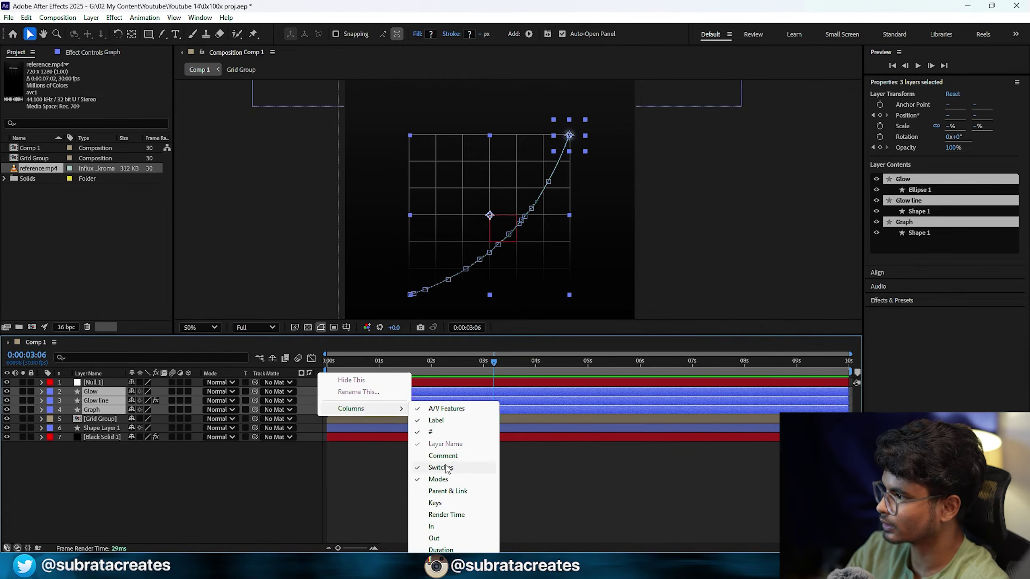
{"action": "left_click", "coordinate": [446, 491]}
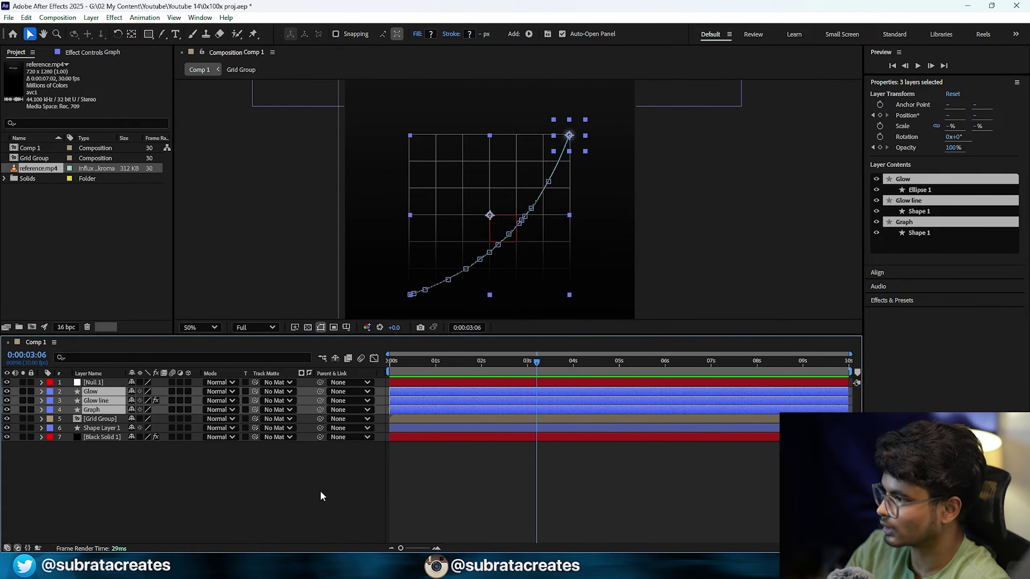
- Parent the Glow, Glow line and Graph layers to Null 1
{"action": "left_click", "coordinate": [185, 507]}
{"action": "left_click", "coordinate": [92, 409]}
{"action": "left_click", "coordinate": [96, 390], "text": "shift"}
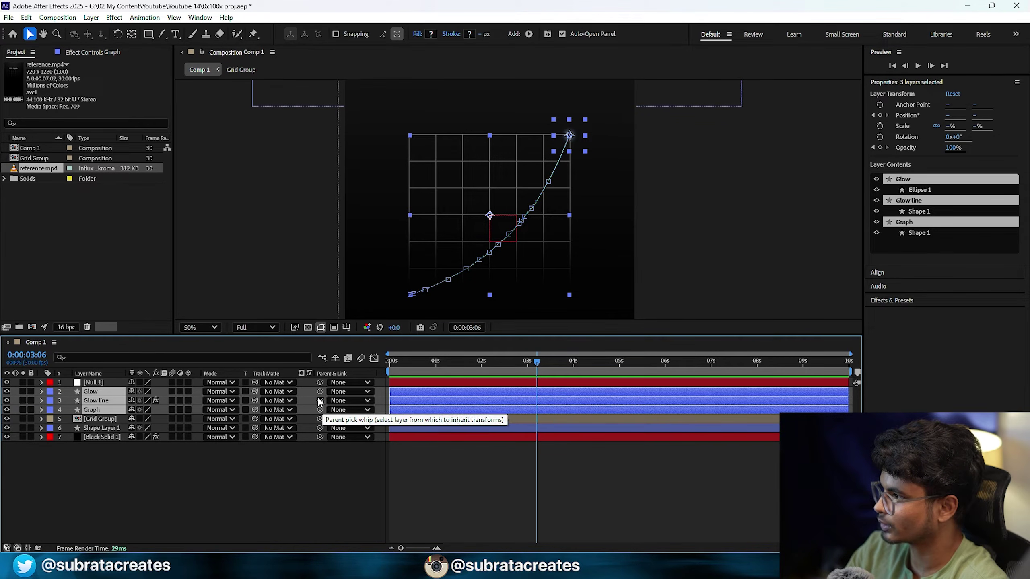
{"action": "left_click_drag", "start_coordinate": [319, 401], "coordinate": [99, 390]}
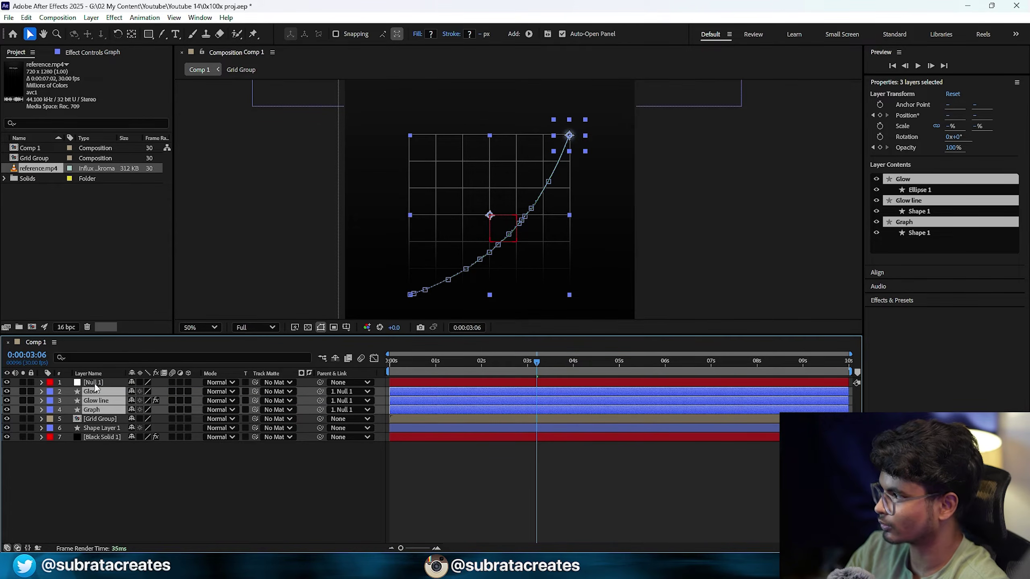
- Set a Scale keyframe of 100% on Null 1 at 0:00:00:00
{"action": "left_click", "coordinate": [95, 385]}
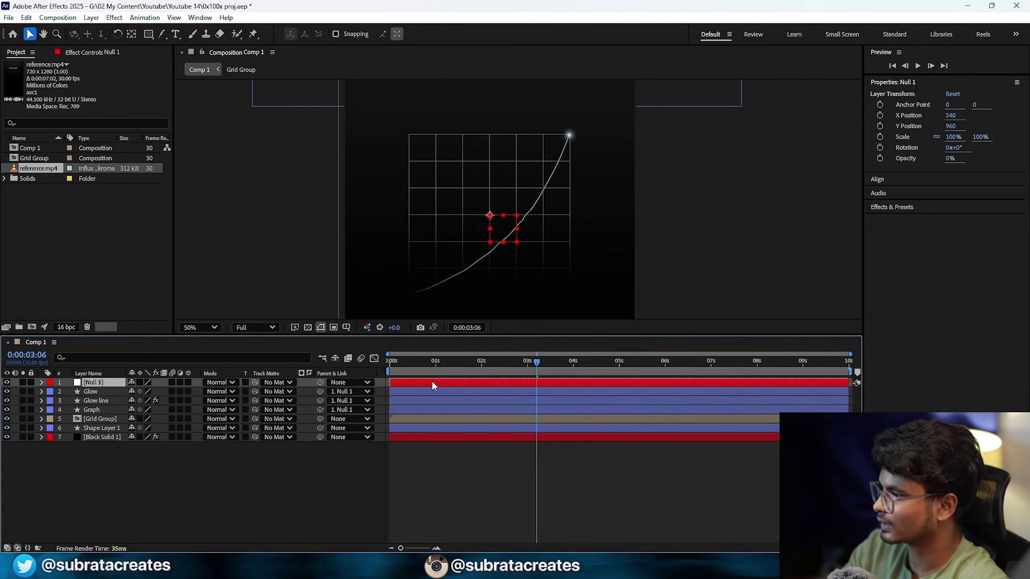
{"action": "key", "text": "Home"}
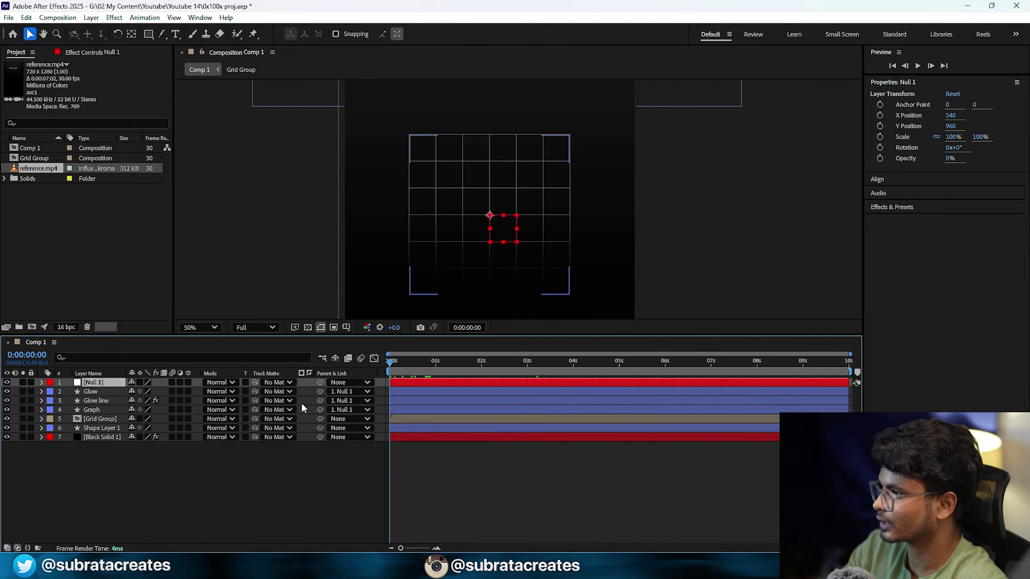
{"action": "key", "text": "s"}
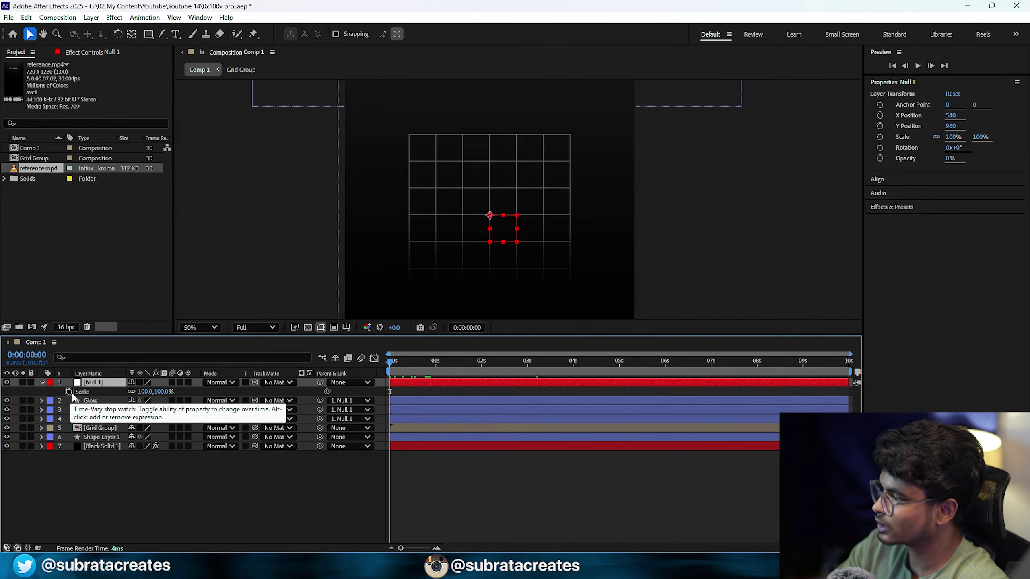
{"action": "left_click", "coordinate": [69, 392]}
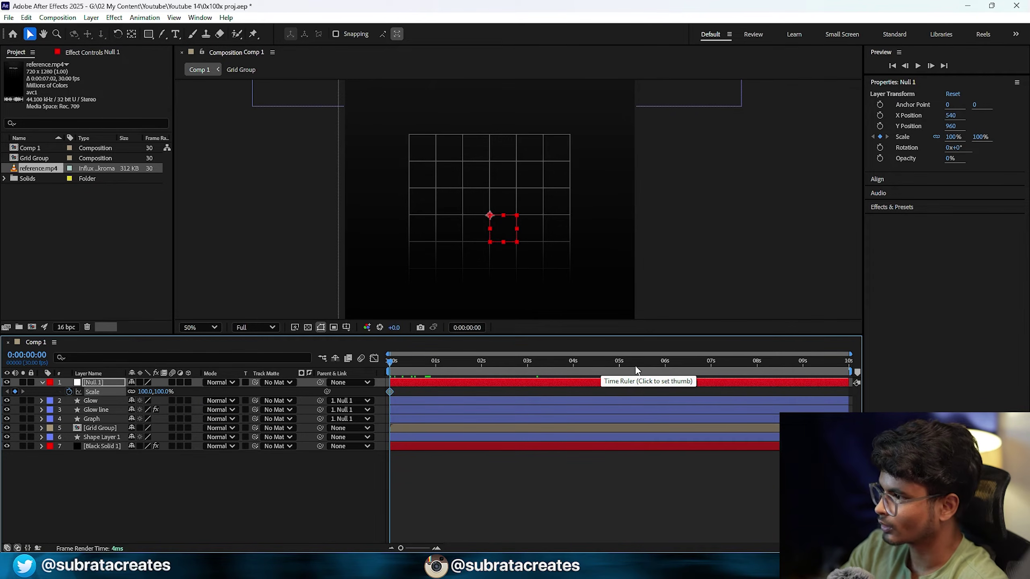
- Scale Null 1 up to 117.5% at 0:00:08:00 and select both Scale keyframes
{"action": "left_click", "coordinate": [665, 369]}
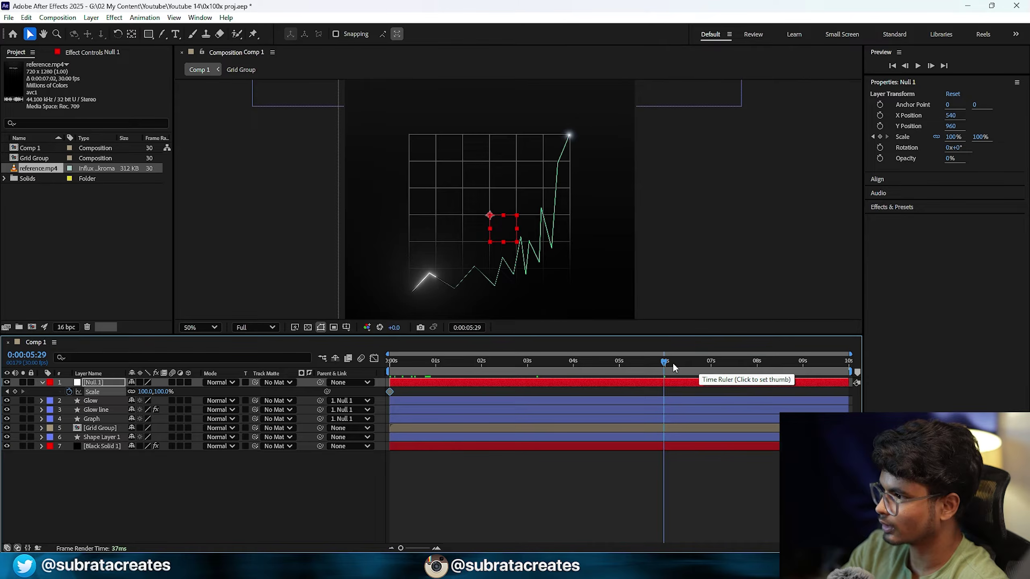
{"action": "left_click", "coordinate": [702, 370]}
{"action": "left_click_drag", "start_coordinate": [702, 368], "coordinate": [757, 369]}
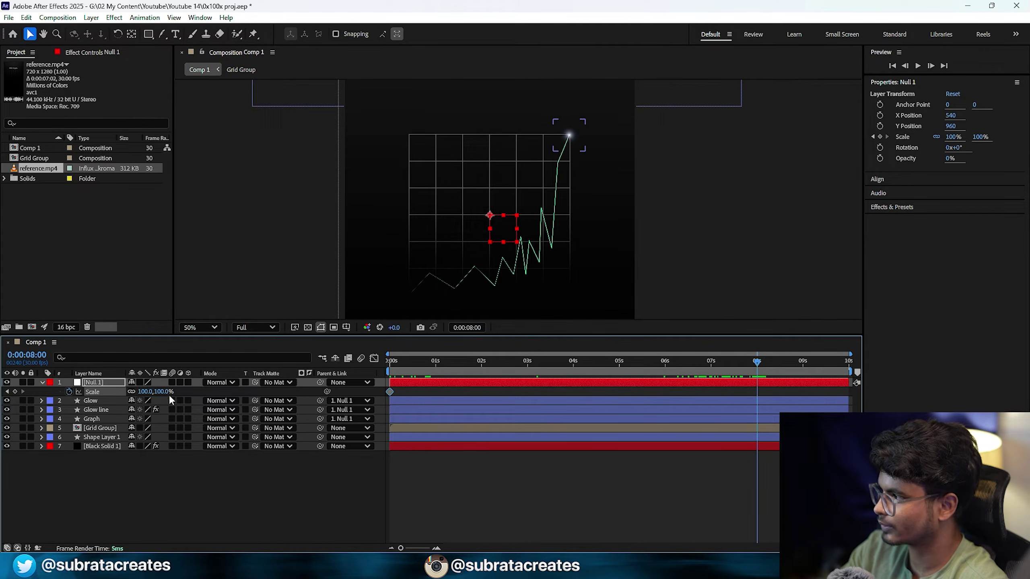
{"action": "left_click_drag", "start_coordinate": [164, 395], "coordinate": [252, 384]}
{"action": "left_click_drag", "start_coordinate": [768, 389], "coordinate": [365, 397]}
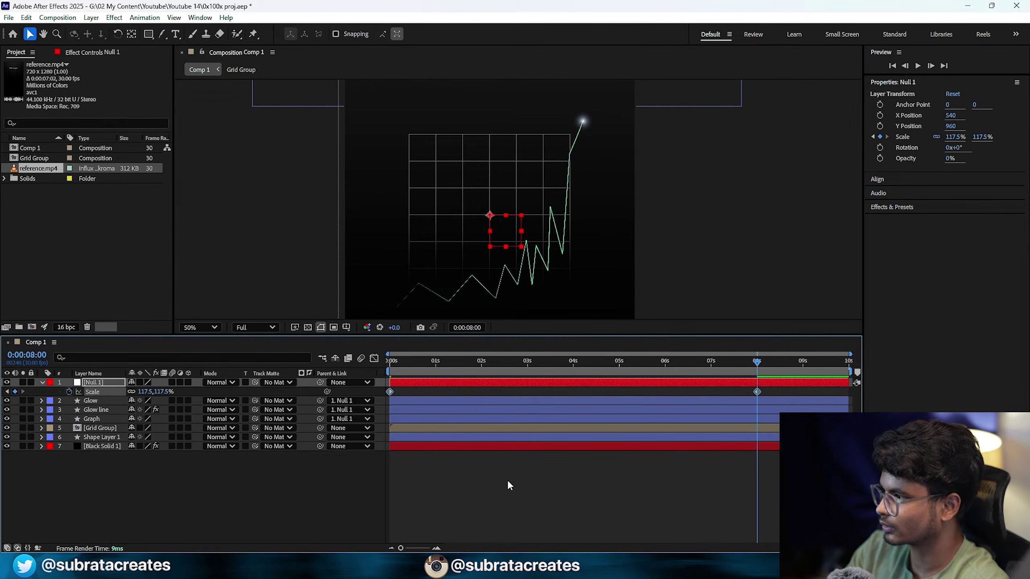
- Preview the composition from the start with the view zoomed out to check the graph's gradual scaling
{"action": "key", "text": "Home"}
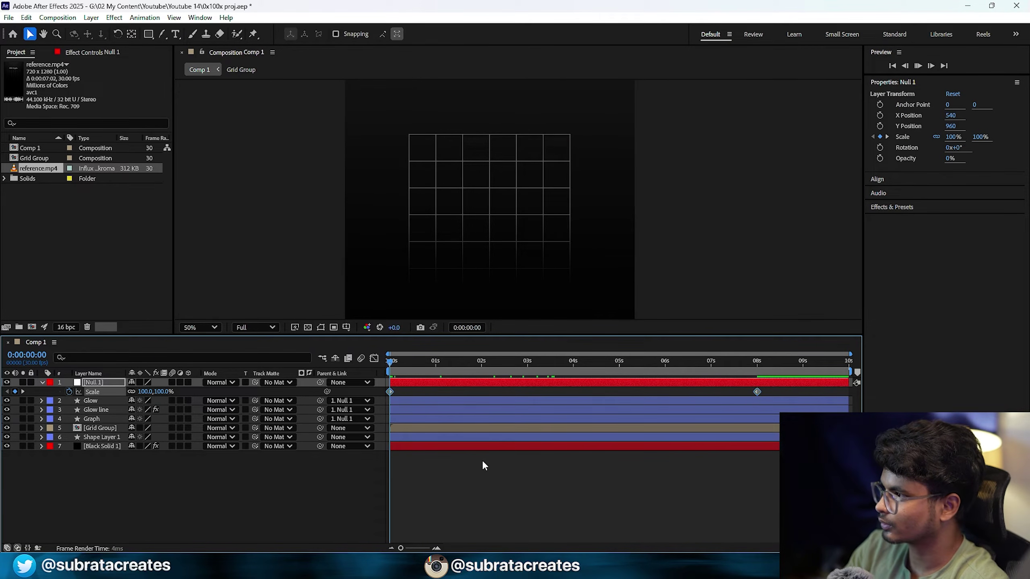
{"action": "key", "text": "space"}
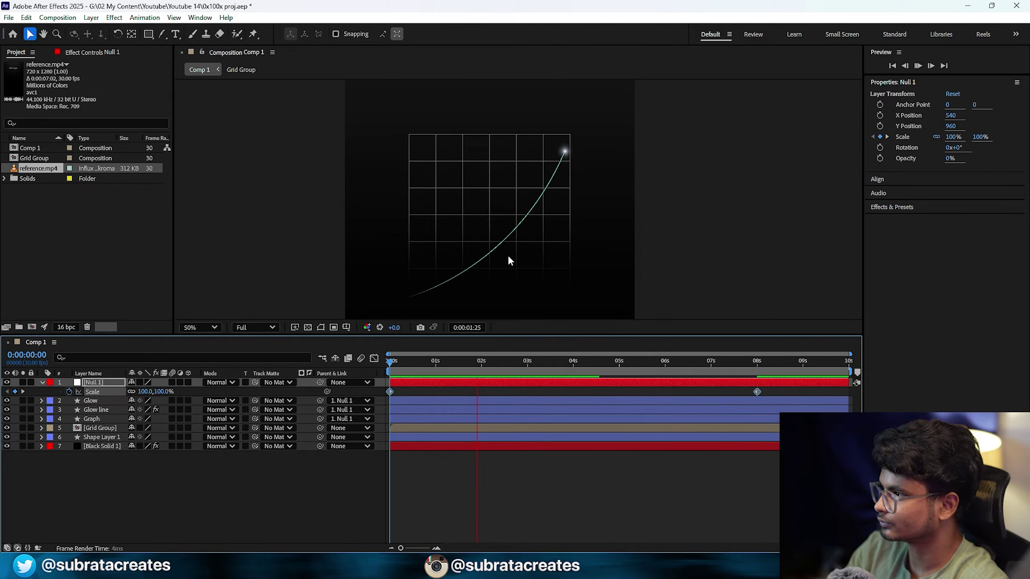
{"action": "scroll", "coordinate": [506, 254], "scroll_direction": "down", "scroll_amount": 1}
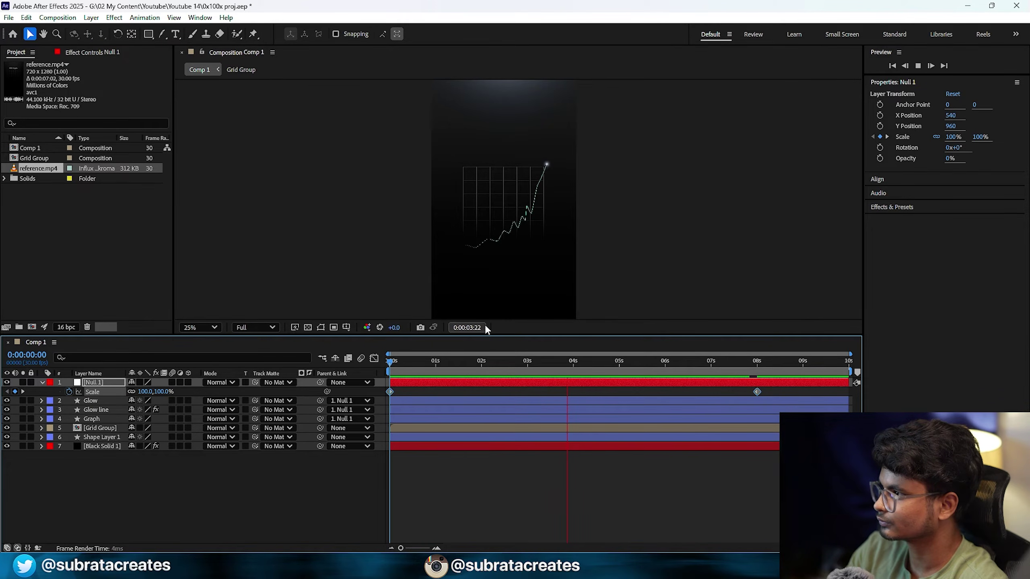
{"action": "key", "text": "space"}
- Play reference.mp4 from its beginning to compare its graph scaling, and close the footage view
{"action": "double_click", "coordinate": [39, 167]}
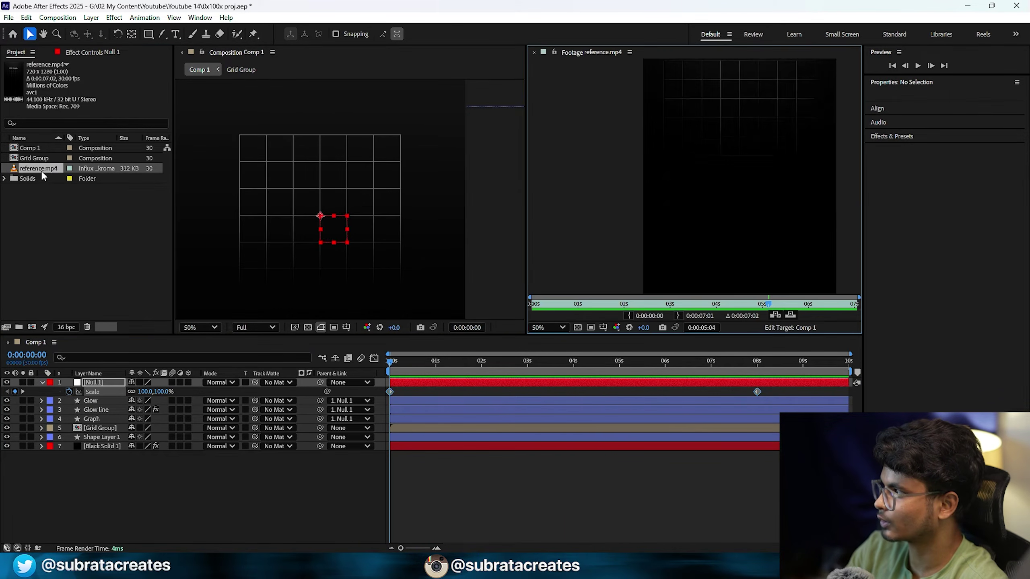
{"action": "left_click", "coordinate": [555, 301]}
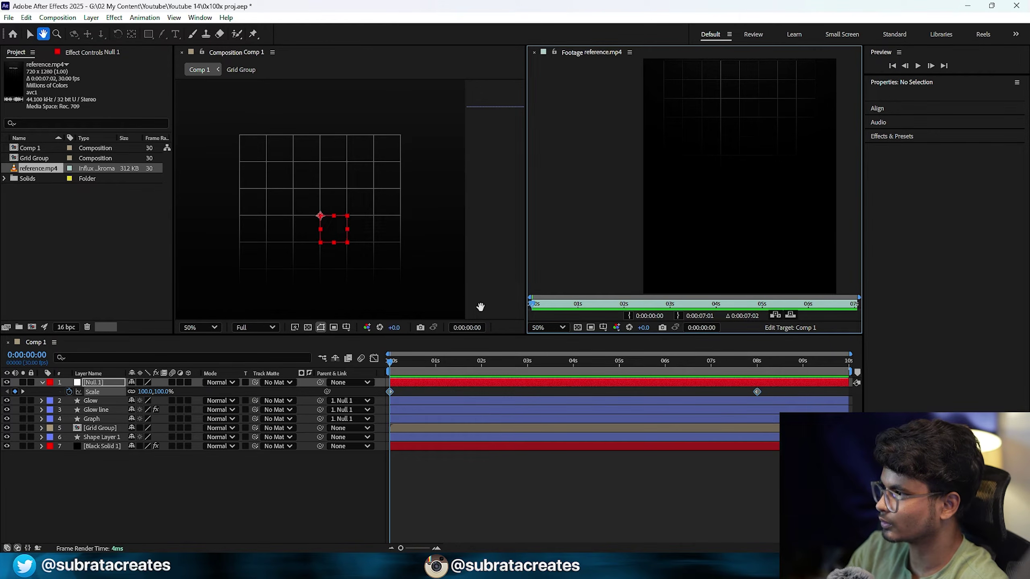
{"action": "key", "text": "space"}
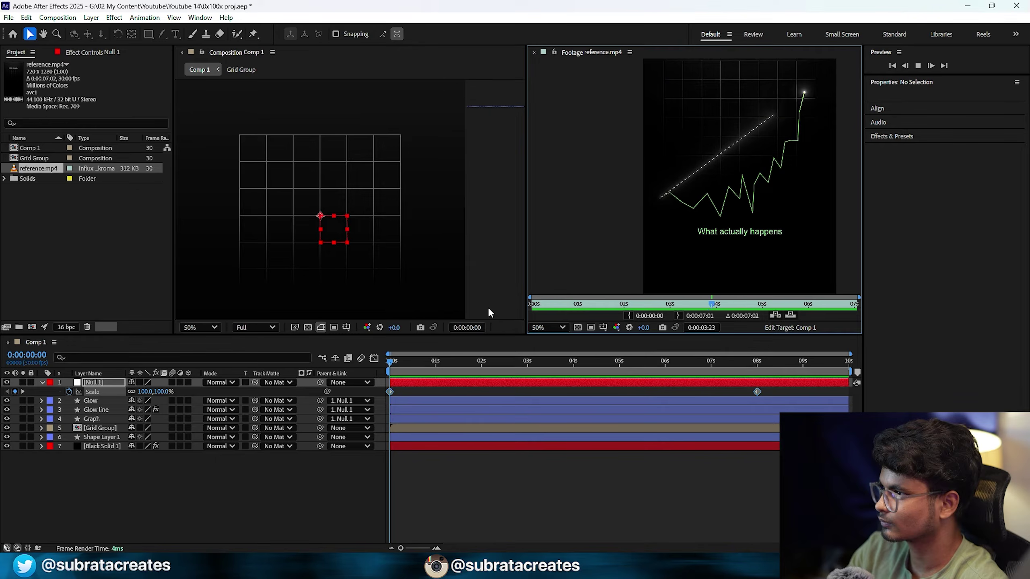
{"action": "key", "text": "space"}
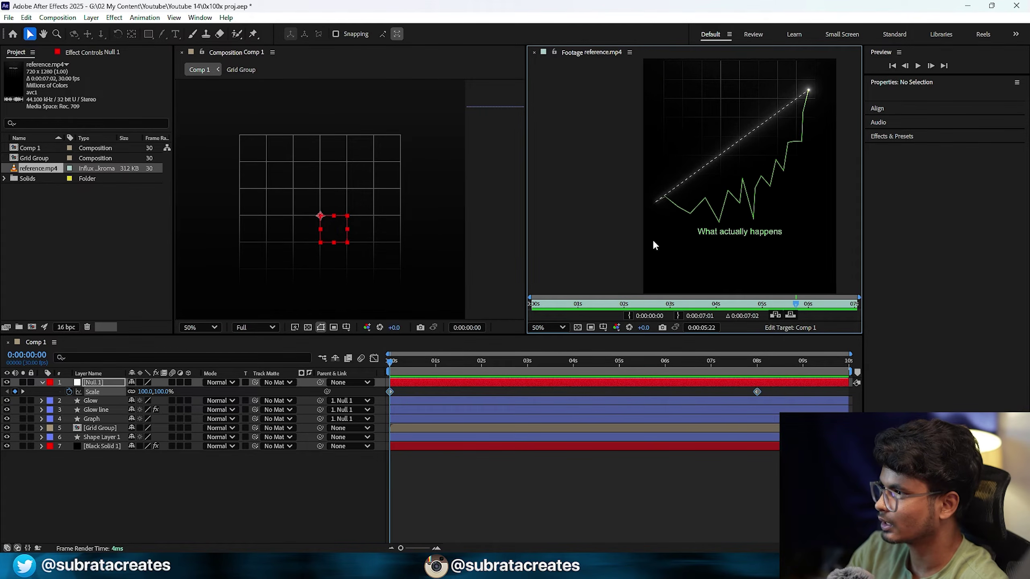
{"action": "left_click", "coordinate": [534, 53]}
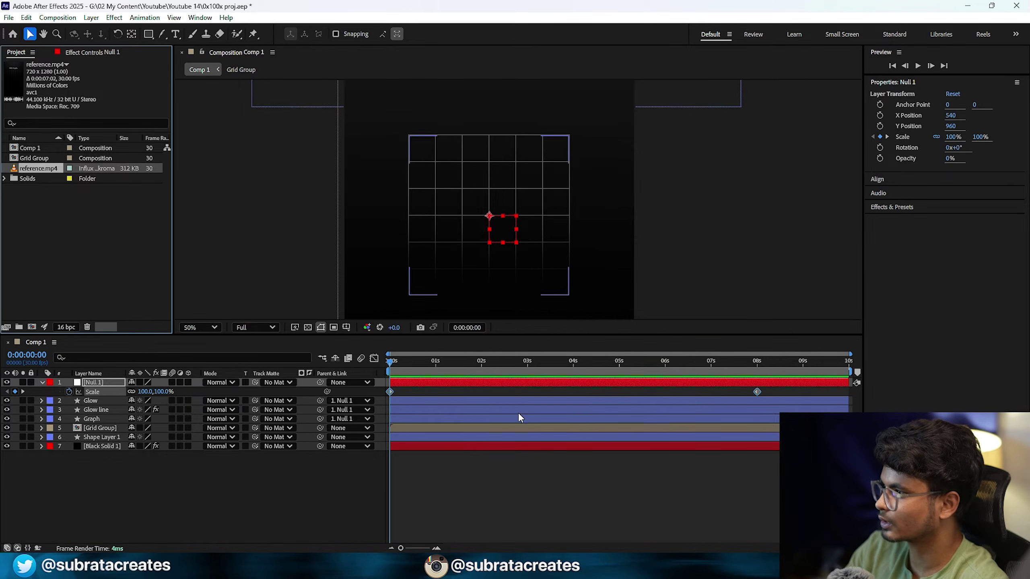
- Scrub through Comp 1 from the start to about 0:00:07:26 to examine the scaling graph
{"action": "left_click_drag", "start_coordinate": [390, 365], "coordinate": [699, 401]}
{"action": "key", "text": "Home"}
{"action": "left_click", "coordinate": [473, 485]}
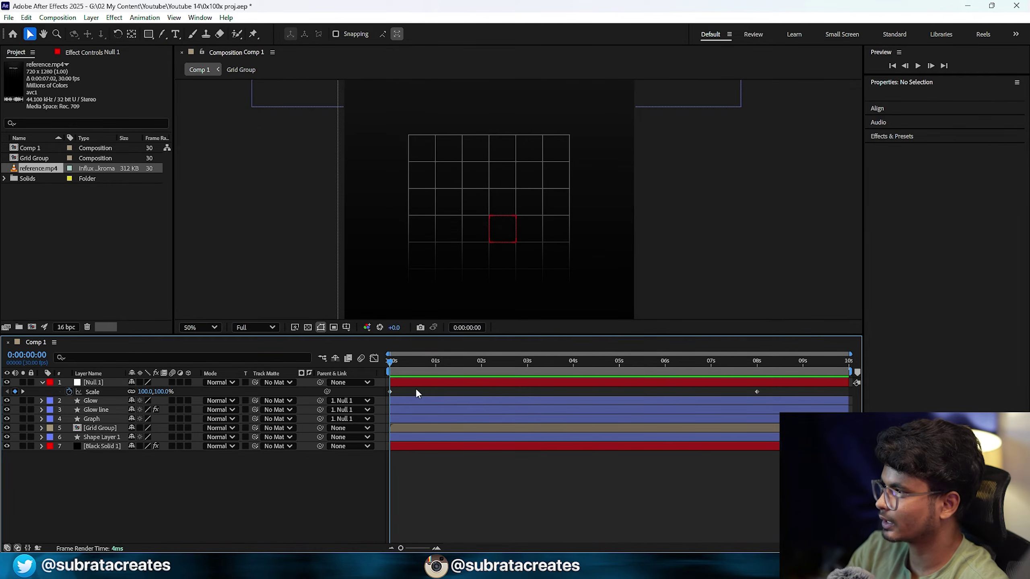
{"action": "left_click_drag", "start_coordinate": [416, 371], "coordinate": [751, 388]}
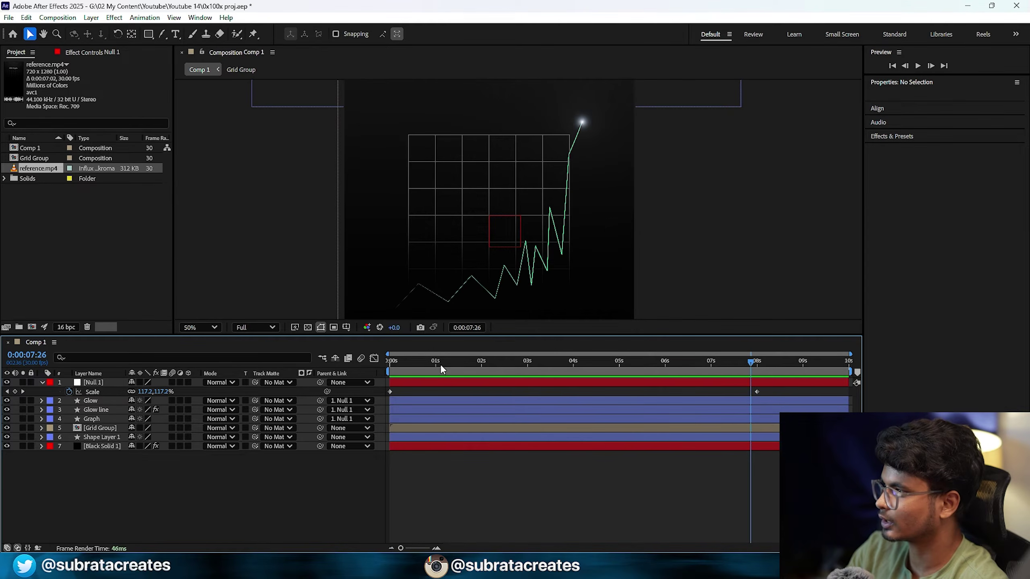
- Reopen reference.mp4 and scrub to about 0:00:04:03 to examine its graph and caption
{"action": "left_click", "coordinate": [47, 171]}
{"action": "double_click", "coordinate": [47, 171]}
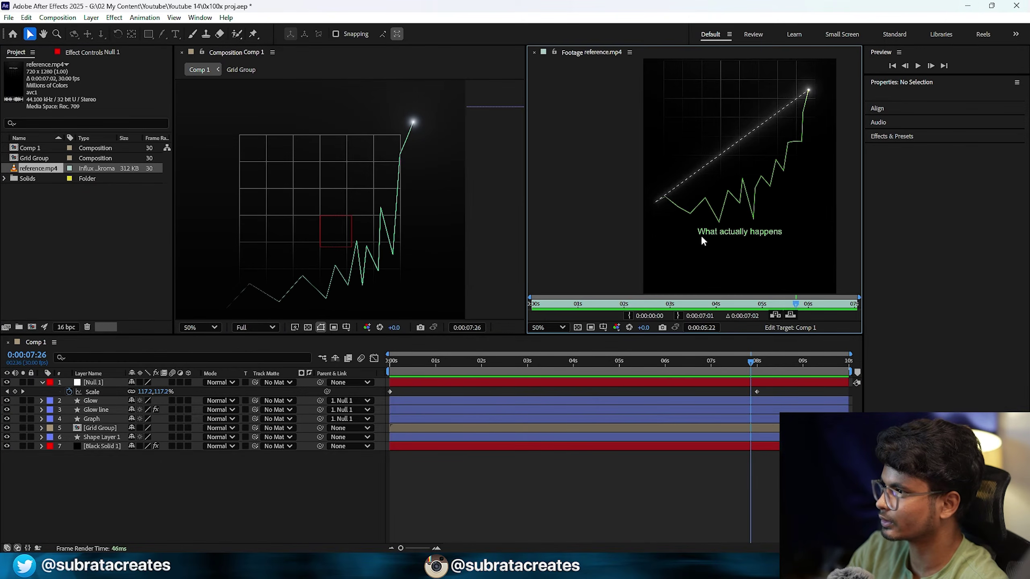
{"action": "left_click_drag", "start_coordinate": [558, 305], "coordinate": [727, 305]}
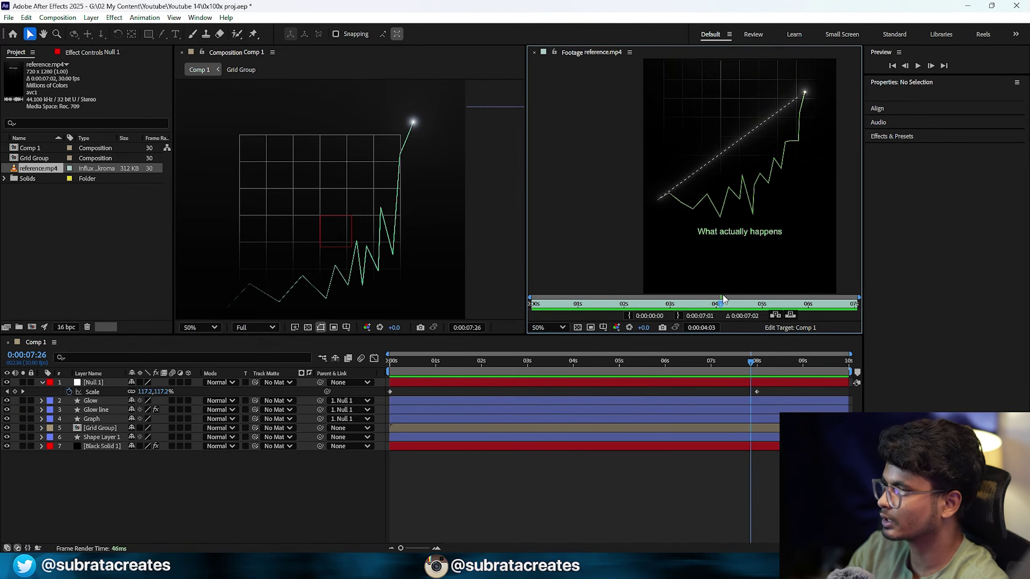
- Draw a straight diagonal path with the Pen tool from the graph line's lower start to the glow at its tip
{"action": "left_click", "coordinate": [157, 497]}
{"action": "left_click", "coordinate": [149, 36]}
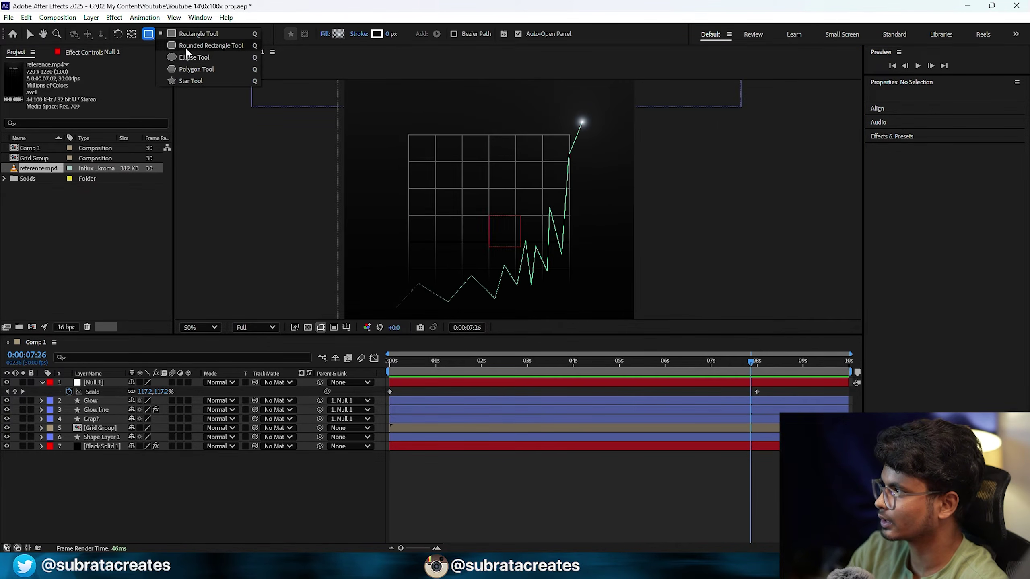
{"action": "key", "text": "g"}
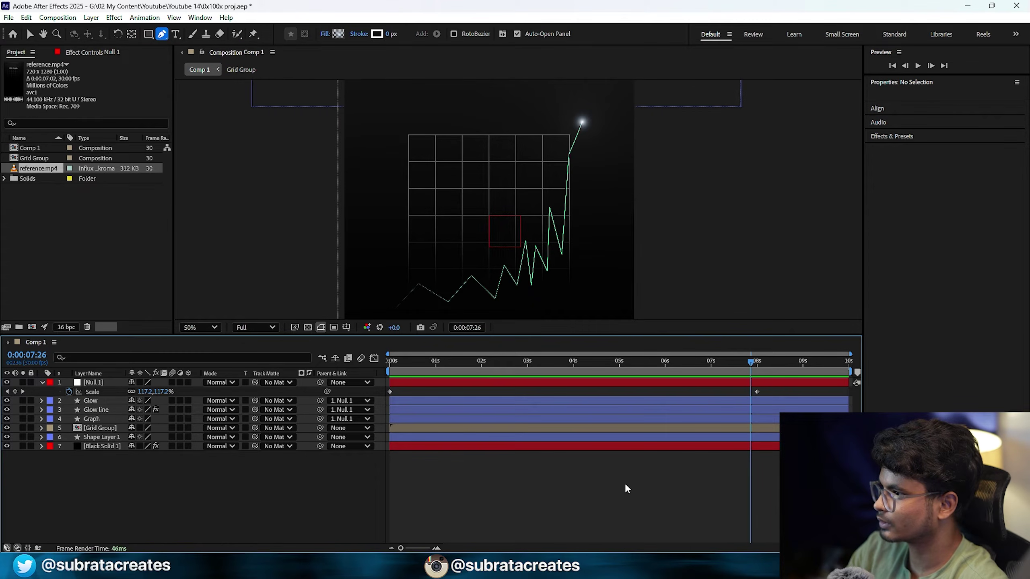
{"action": "left_click", "coordinate": [397, 304]}
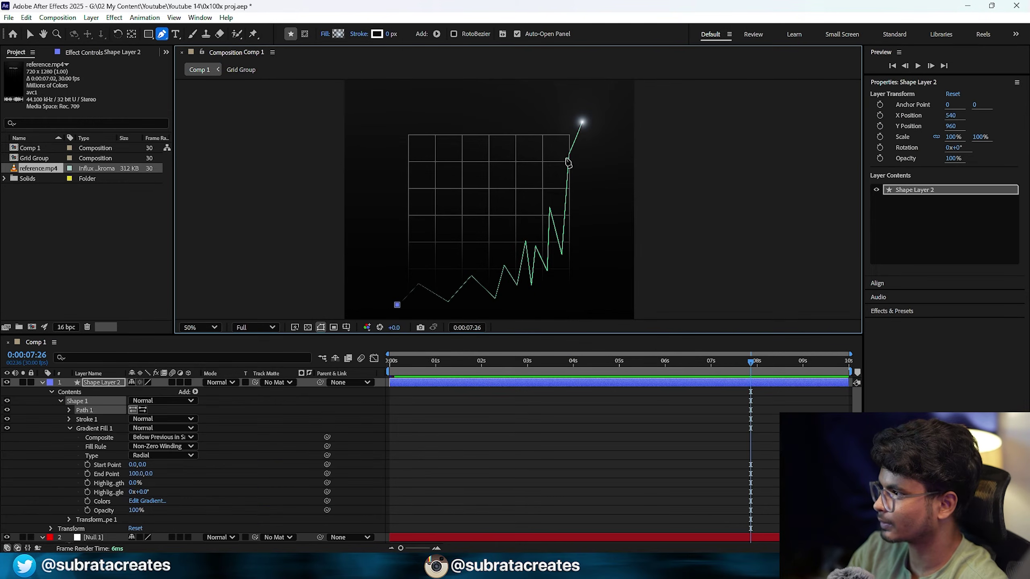
{"action": "left_click", "coordinate": [582, 122]}
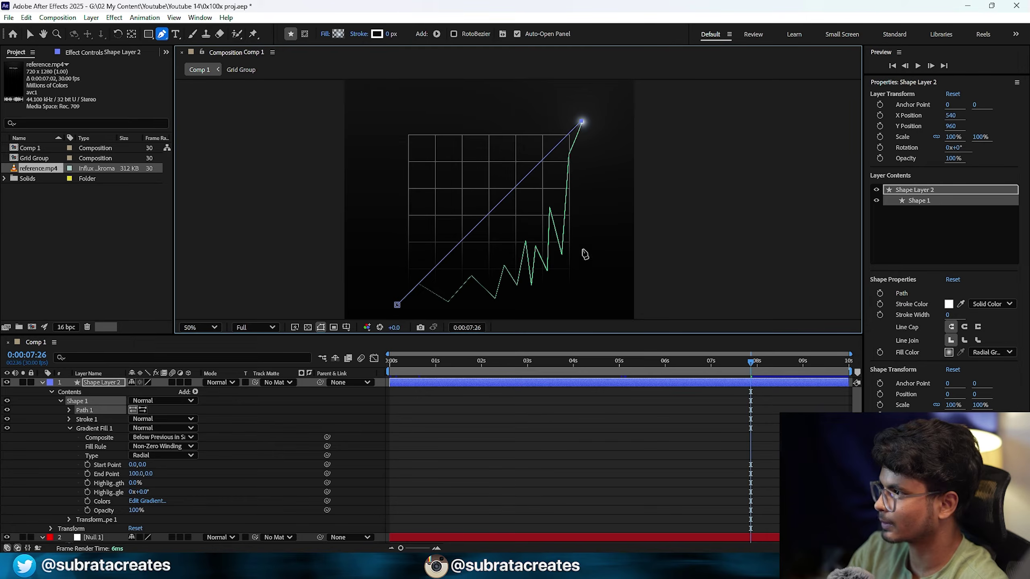
{"action": "left_click", "coordinate": [457, 425]}
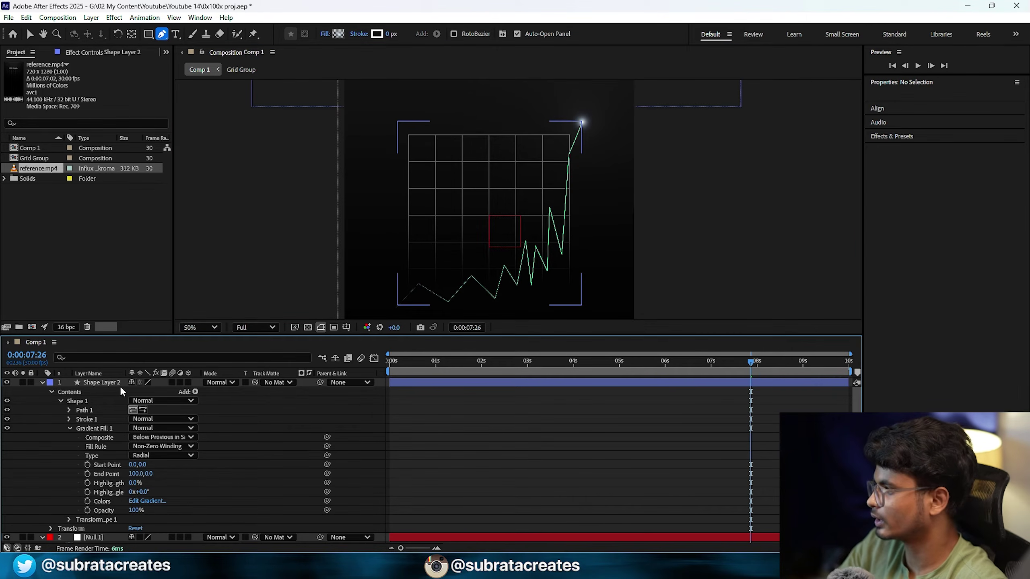
- Remove the diagonal shape's fill and set its stroke width to 2 px
{"action": "left_click", "coordinate": [104, 383]}
{"action": "left_click", "coordinate": [324, 35]}
{"action": "left_click", "coordinate": [459, 254]}
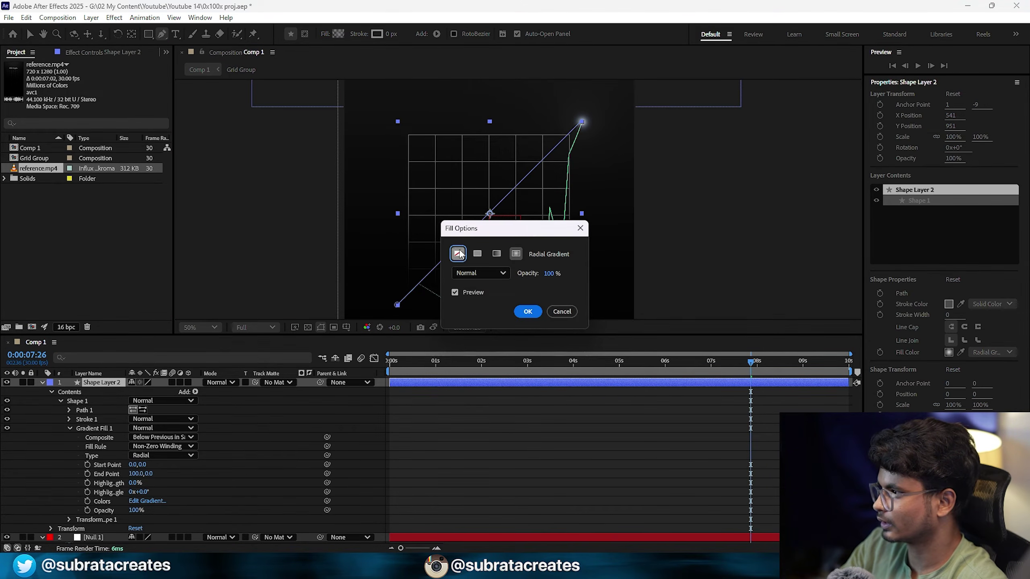
{"action": "left_click", "coordinate": [528, 311]}
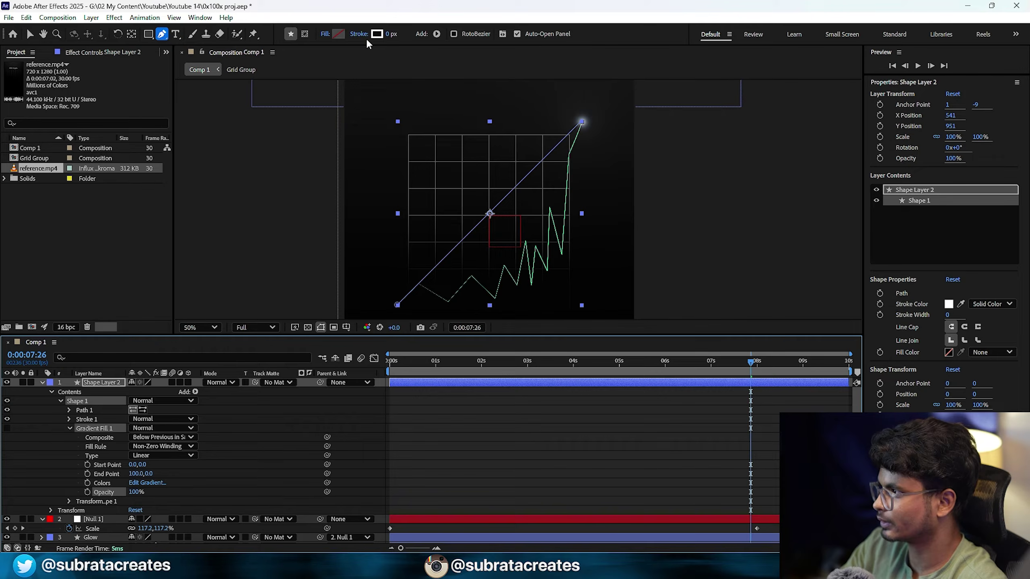
{"action": "left_click_drag", "start_coordinate": [391, 36], "coordinate": [577, 226]}
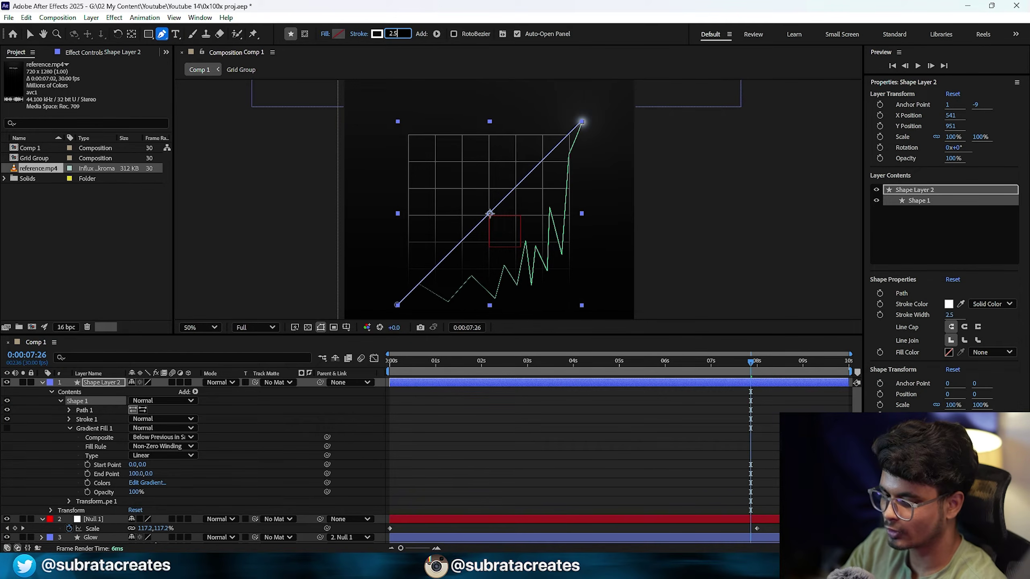
{"action": "left_click", "coordinate": [520, 472]}
- Find the dash properties of Shape Layer 2 and add a Dash to its stroke
{"action": "left_click", "coordinate": [105, 383]}
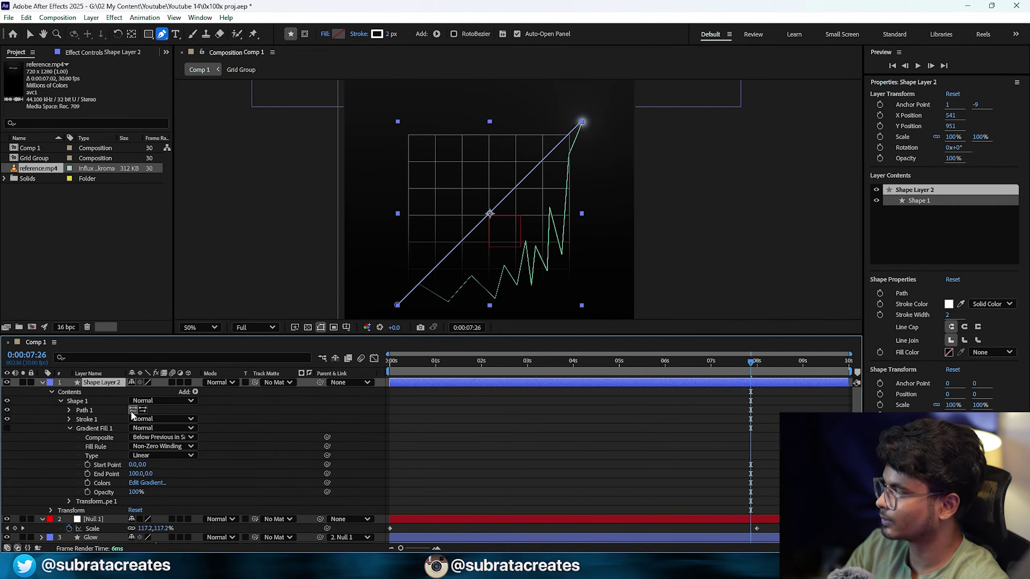
{"action": "left_click", "coordinate": [80, 358]}
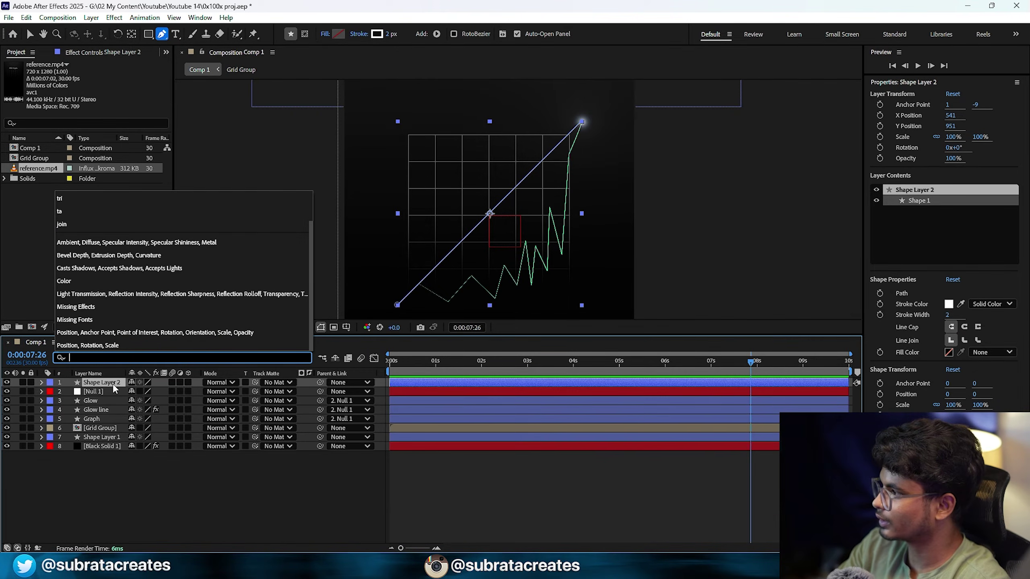
{"action": "type", "text": "dash"}
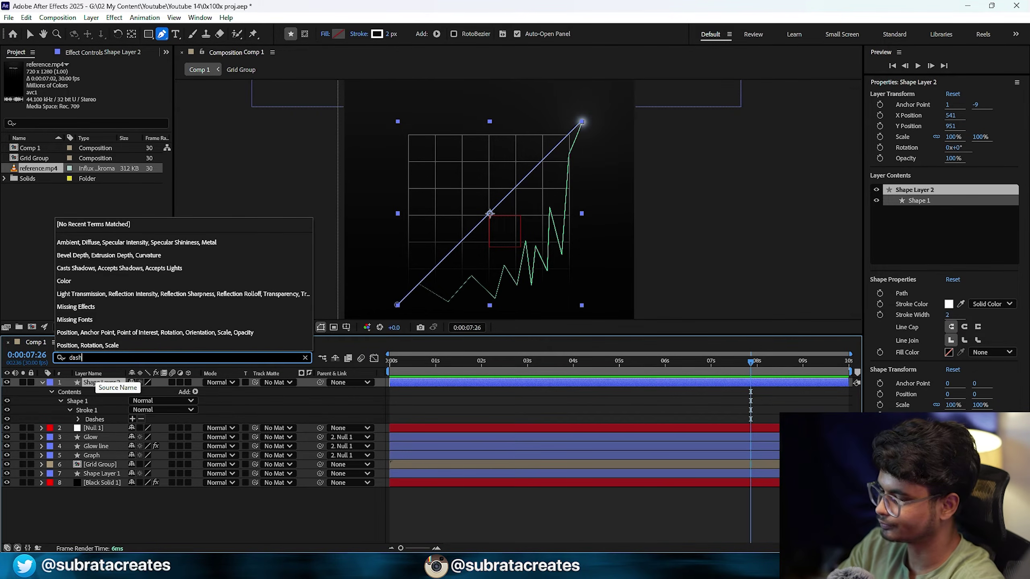
{"action": "left_click", "coordinate": [92, 420]}
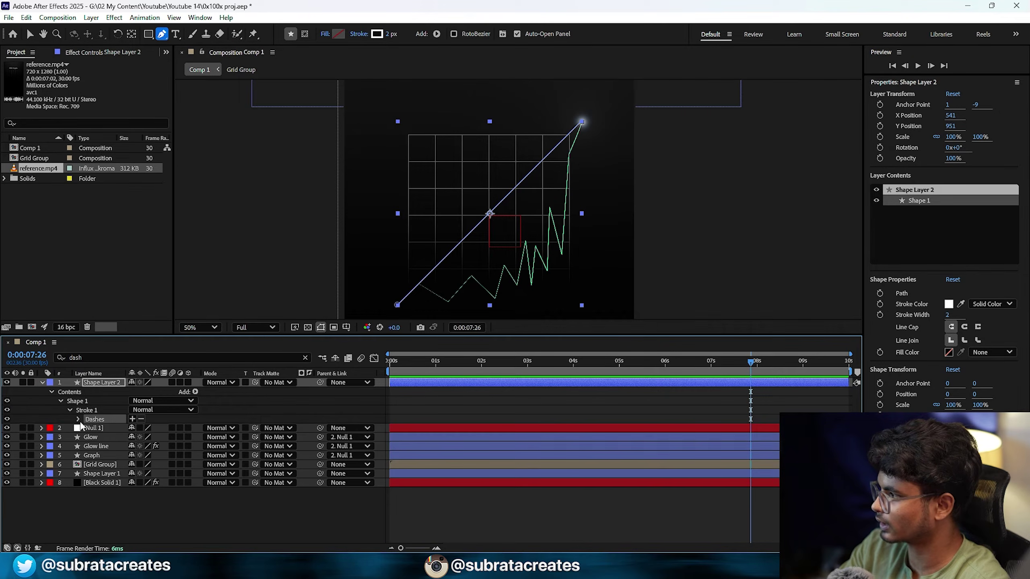
{"action": "left_click", "coordinate": [132, 419]}
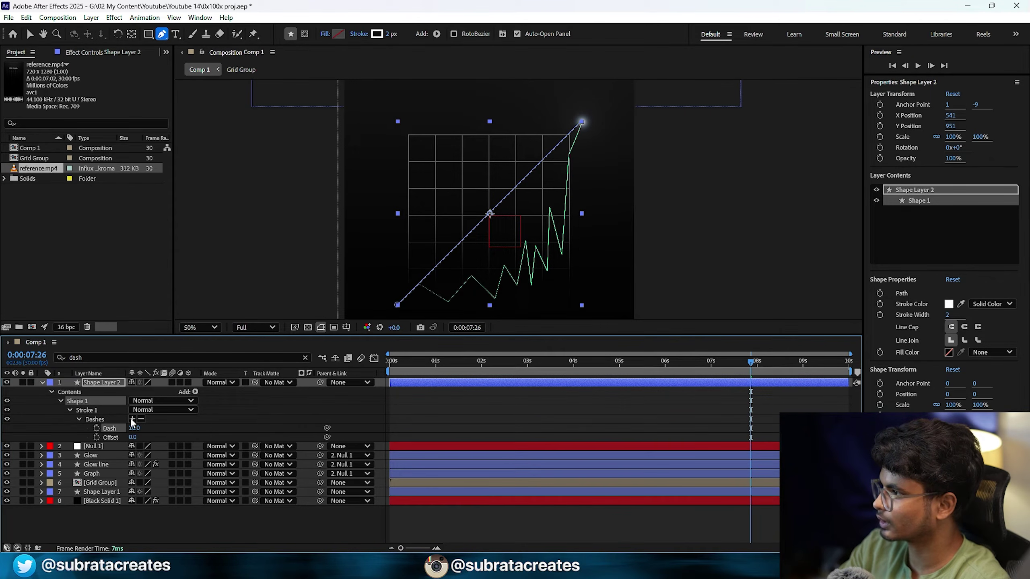
{"action": "left_click", "coordinate": [27, 422]}
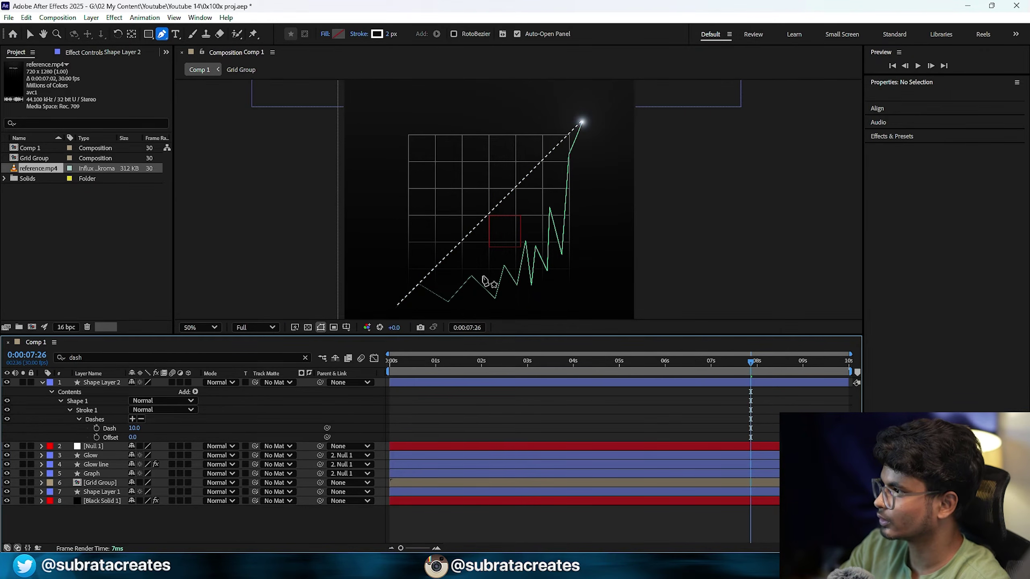
- Try dash lengths of 34 and 4 on the diagonal line's stroke
{"action": "scroll", "coordinate": [490, 283], "scroll_direction": "up", "scroll_amount": 1}
{"action": "key", "text": "space"}
{"action": "left_click_drag", "start_coordinate": [403, 293], "coordinate": [433, 211]}
{"action": "key", "text": "space"}
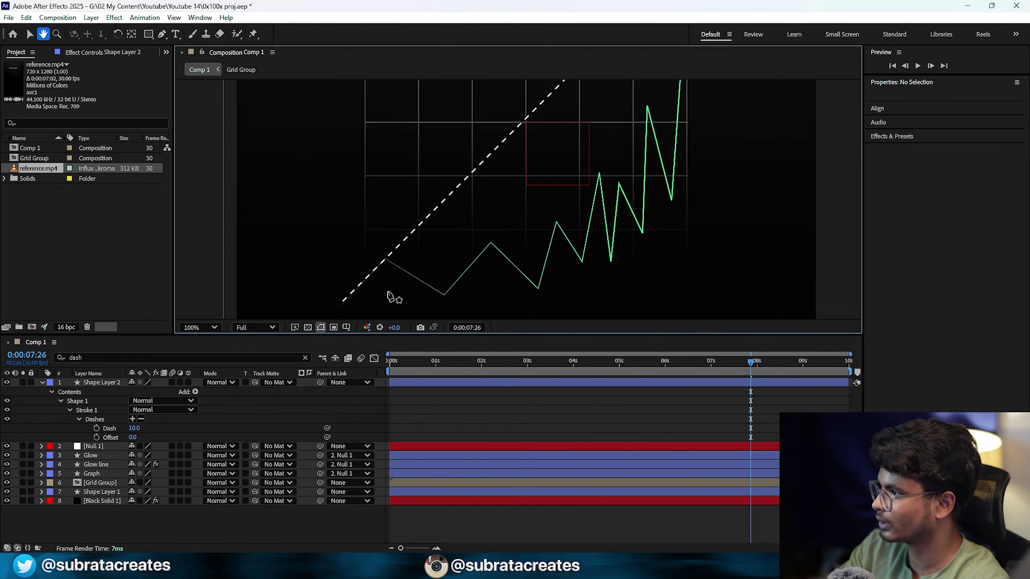
{"action": "left_click", "coordinate": [126, 432]}
{"action": "left_click_drag", "start_coordinate": [135, 428], "coordinate": [140, 428]}
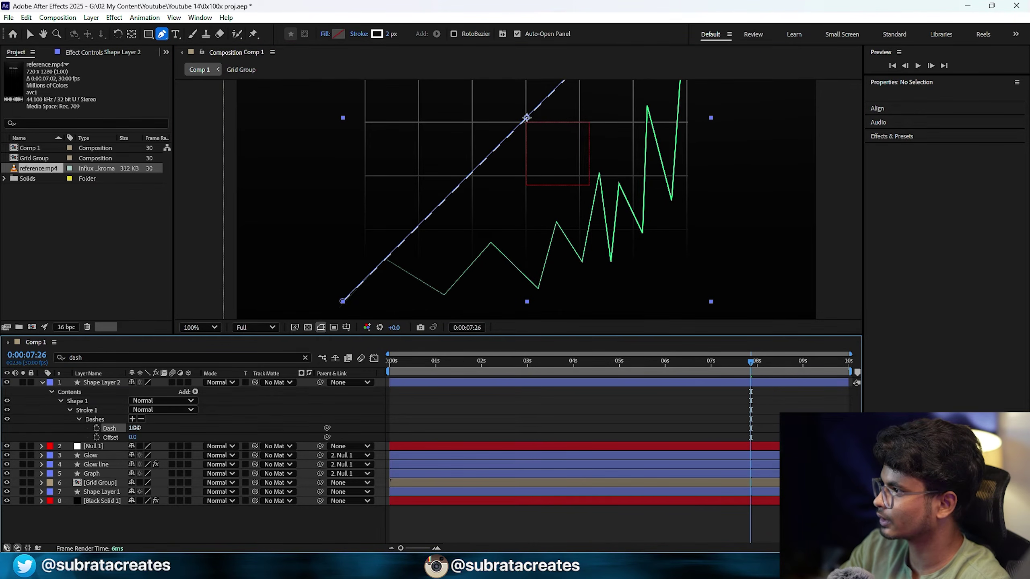
{"action": "left_click", "coordinate": [255, 430]}
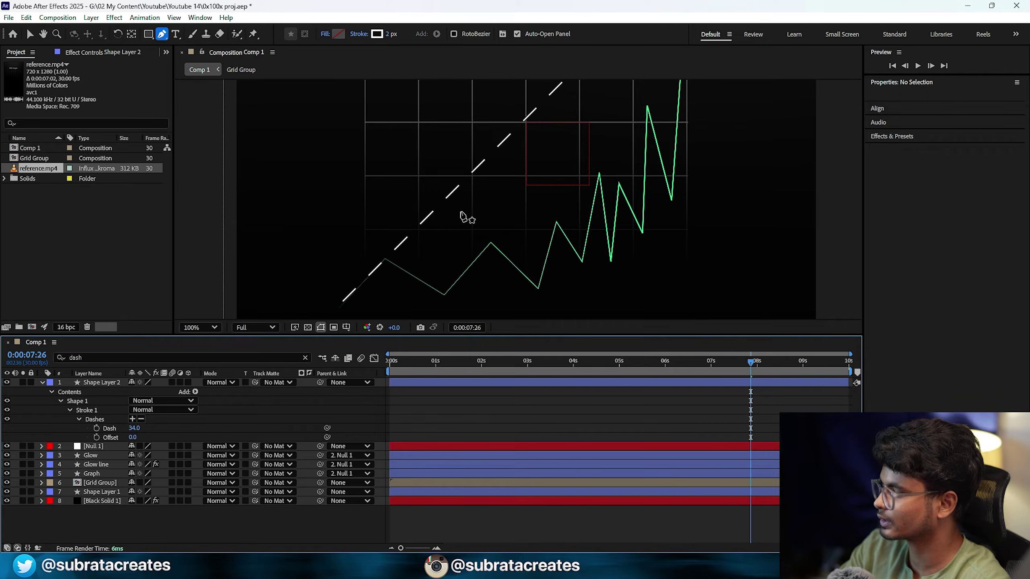
{"action": "key", "text": "v"}
{"action": "left_click_drag", "start_coordinate": [140, 428], "coordinate": [115, 430]}
{"action": "left_click", "coordinate": [178, 521]}
{"action": "scroll", "coordinate": [451, 149], "scroll_direction": "up", "scroll_amount": 1}
{"action": "left_click_drag", "start_coordinate": [274, 310], "coordinate": [455, 171]}
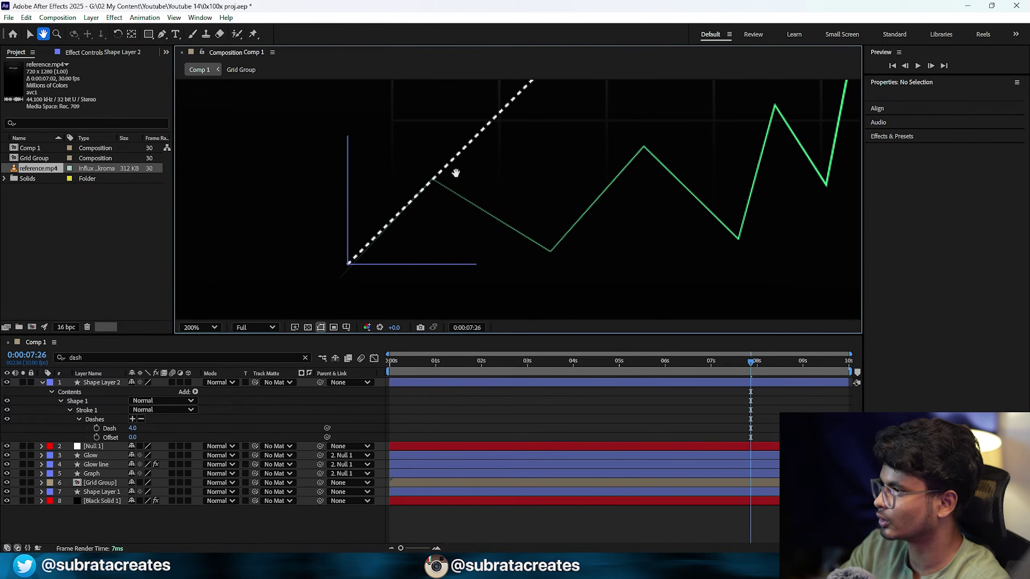
- Set the diagonal line's dash length to 26
{"action": "scroll", "coordinate": [485, 172], "scroll_direction": "down", "scroll_amount": 2}
{"action": "left_click_drag", "start_coordinate": [532, 136], "coordinate": [448, 216]}
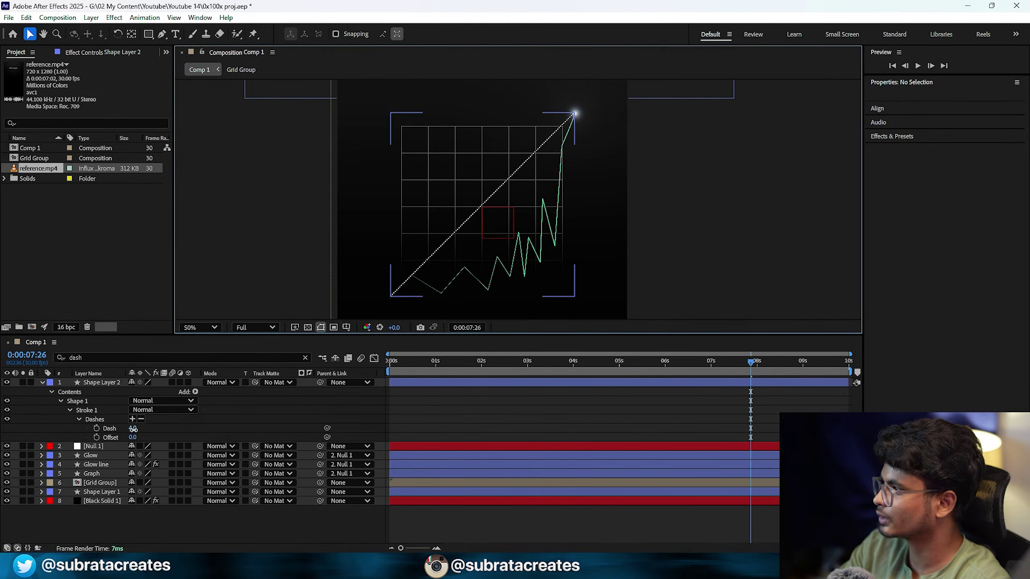
{"action": "left_click_drag", "start_coordinate": [133, 429], "coordinate": [142, 428]}
{"action": "left_click", "coordinate": [367, 246]}
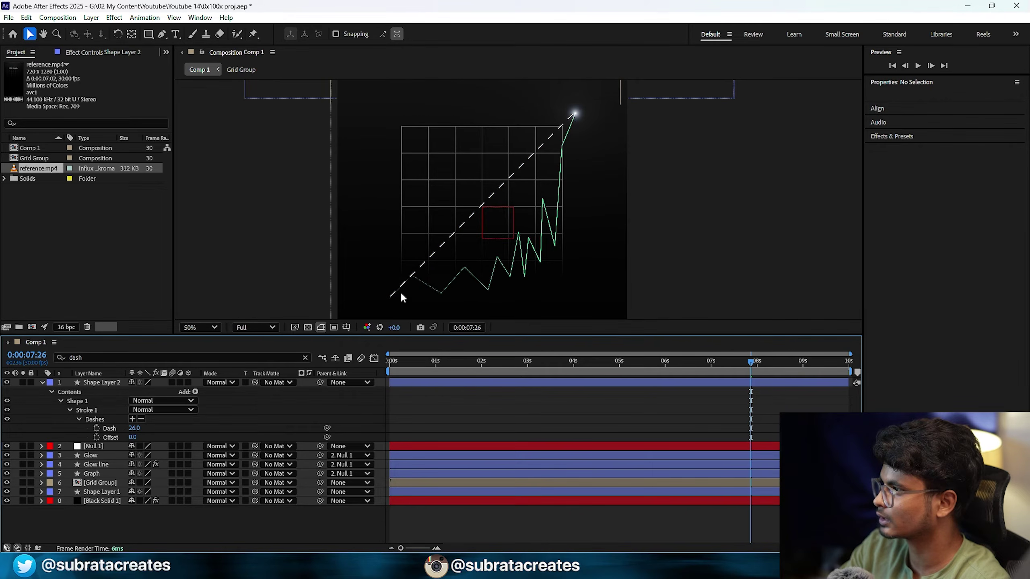
- Return to the start of the composition and add Trim Paths to Shape Layer 2
{"action": "left_click_drag", "start_coordinate": [426, 366], "coordinate": [333, 384]}
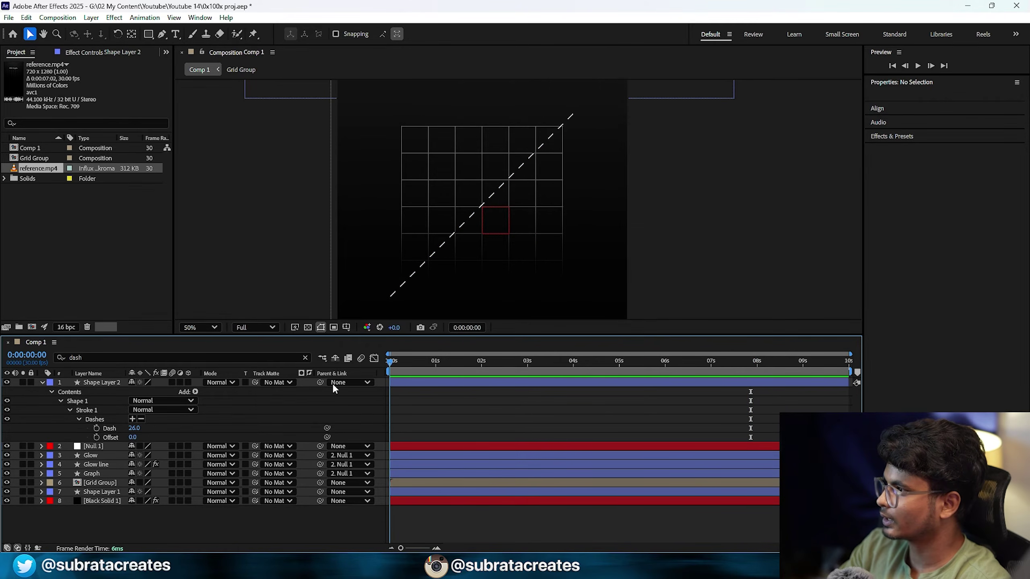
{"action": "left_click", "coordinate": [427, 383]}
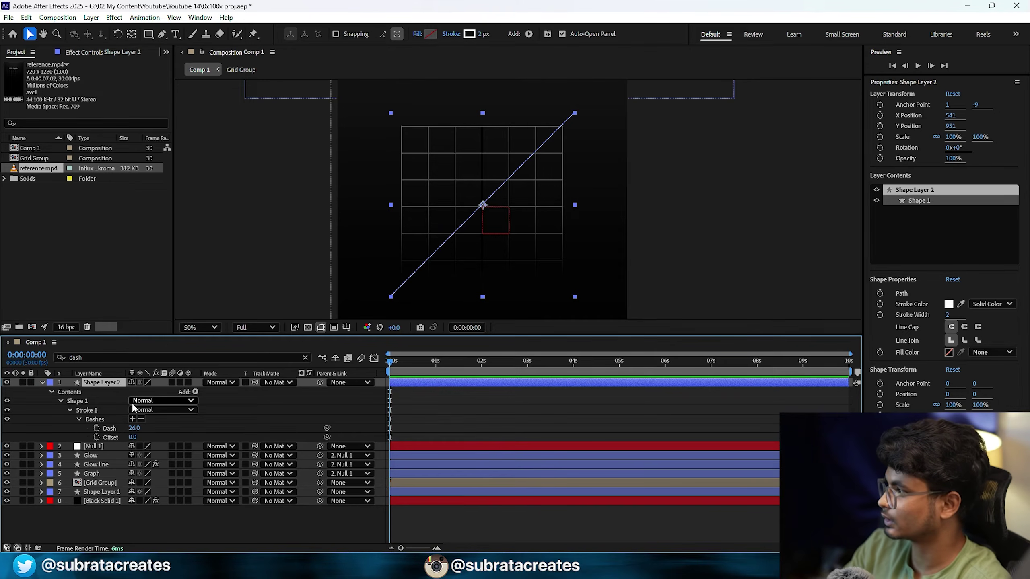
{"action": "left_click", "coordinate": [85, 393]}
{"action": "left_click", "coordinate": [195, 392]}
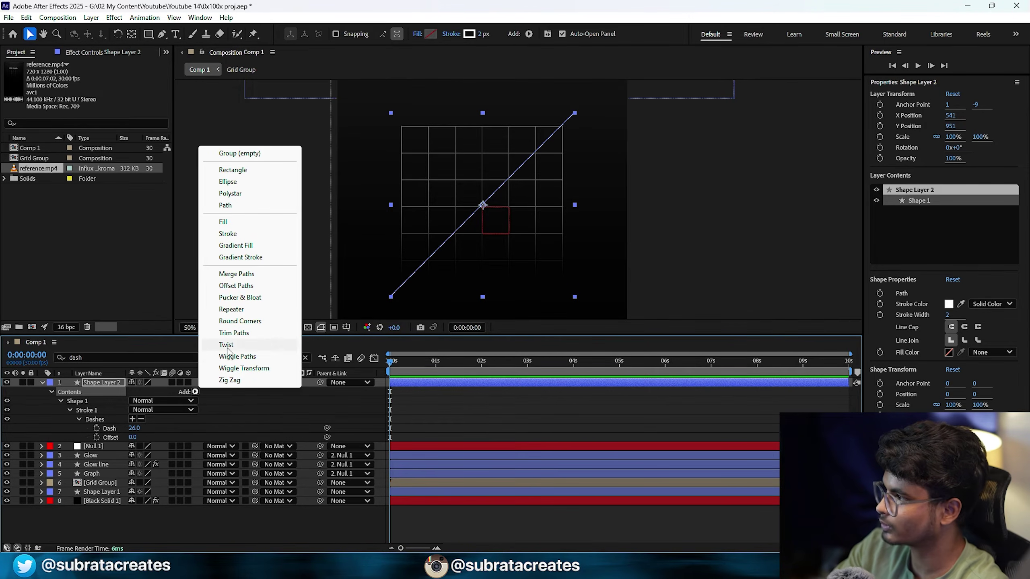
{"action": "left_click", "coordinate": [234, 333]}
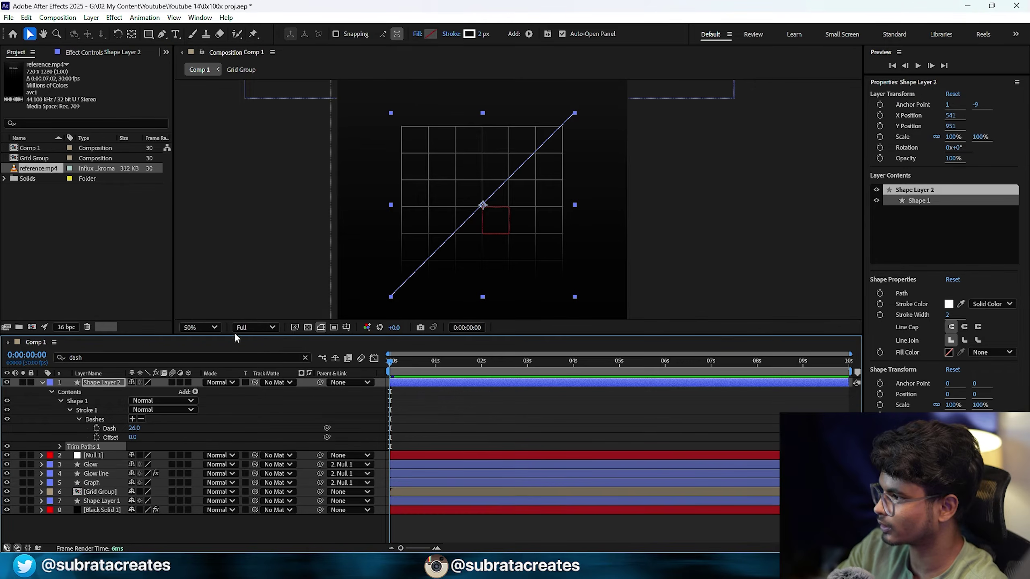
- Keyframe the Trim Paths End from 0% at the start to 100% at 0:00:02:00, apply Easy Ease and preview it
{"action": "left_click", "coordinate": [60, 446]}
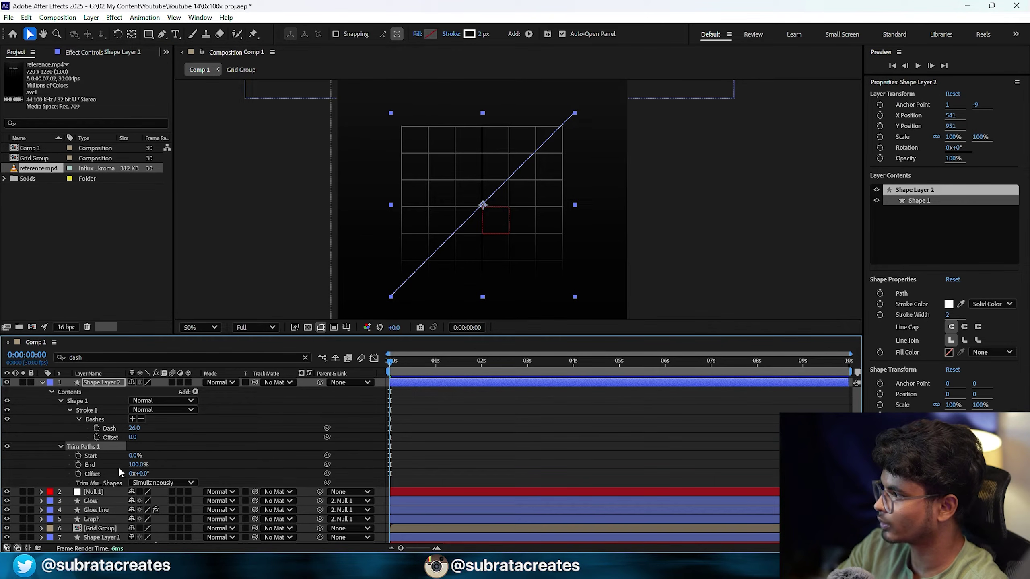
{"action": "left_click_drag", "start_coordinate": [140, 466], "coordinate": [8, 488]}
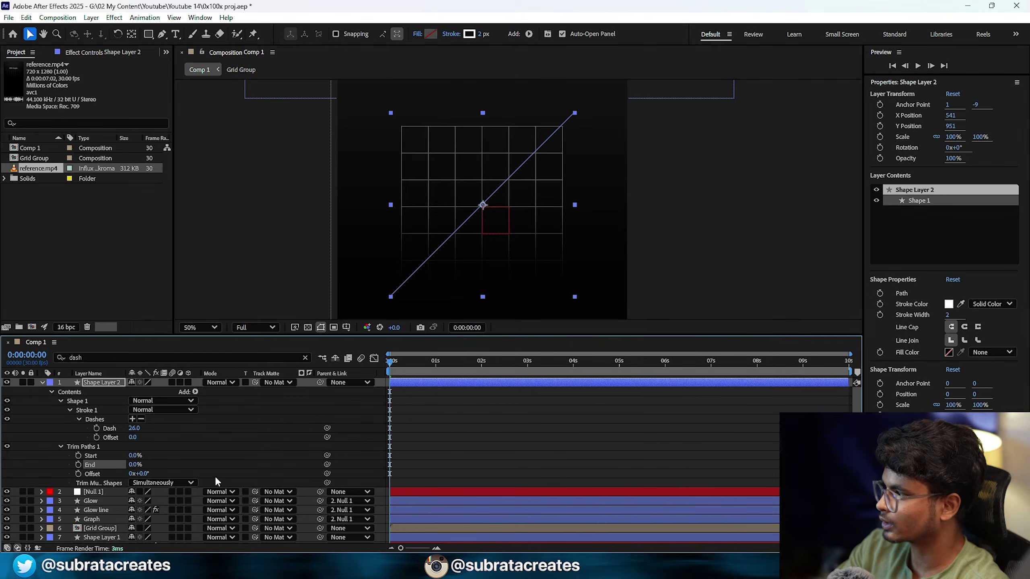
{"action": "left_click", "coordinate": [77, 464]}
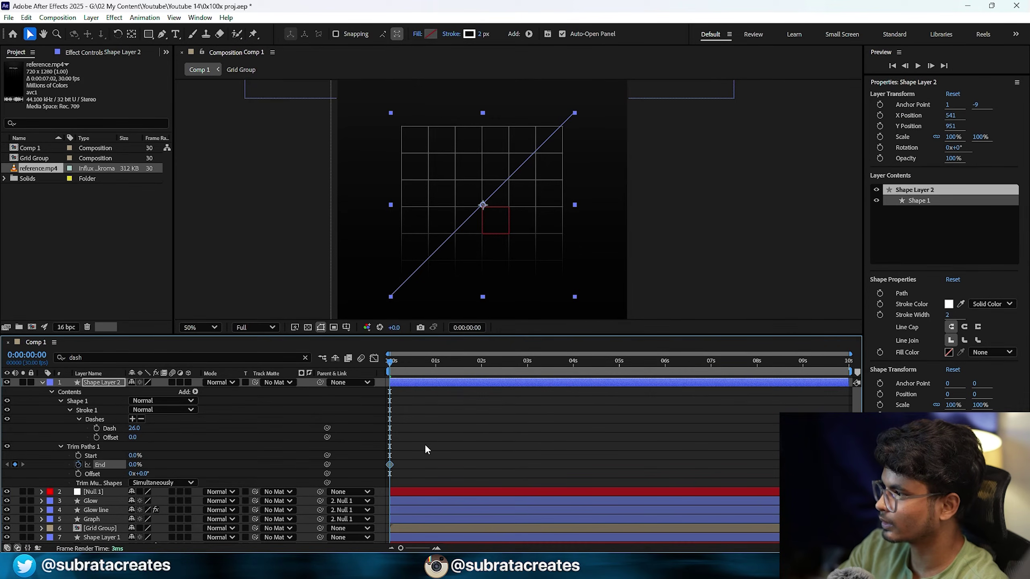
{"action": "left_click", "coordinate": [482, 367]}
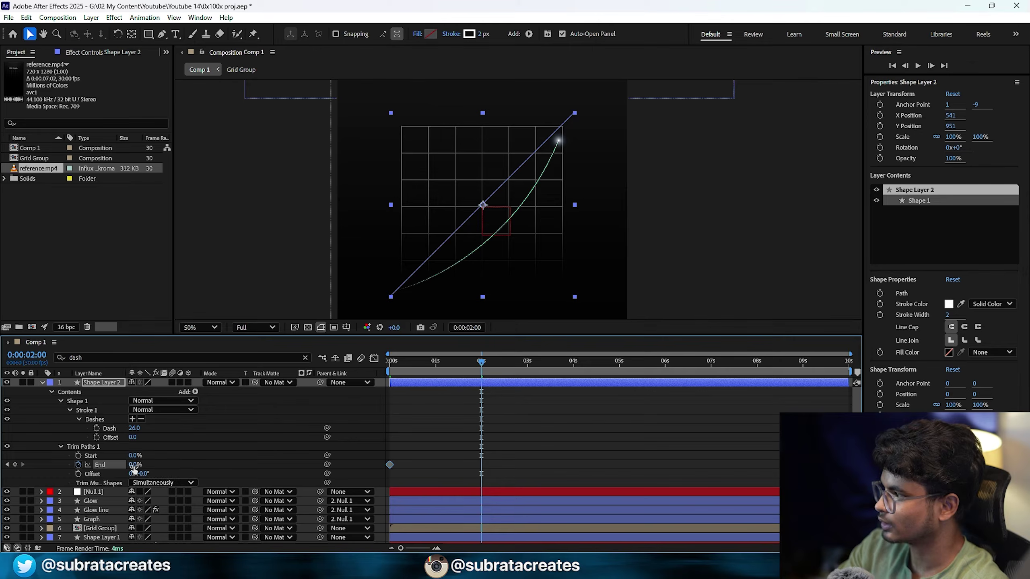
{"action": "left_click_drag", "start_coordinate": [522, 450], "coordinate": [338, 484]}
{"action": "key", "text": "F9"}
{"action": "left_click", "coordinate": [541, 454]}
{"action": "key", "text": "space"}
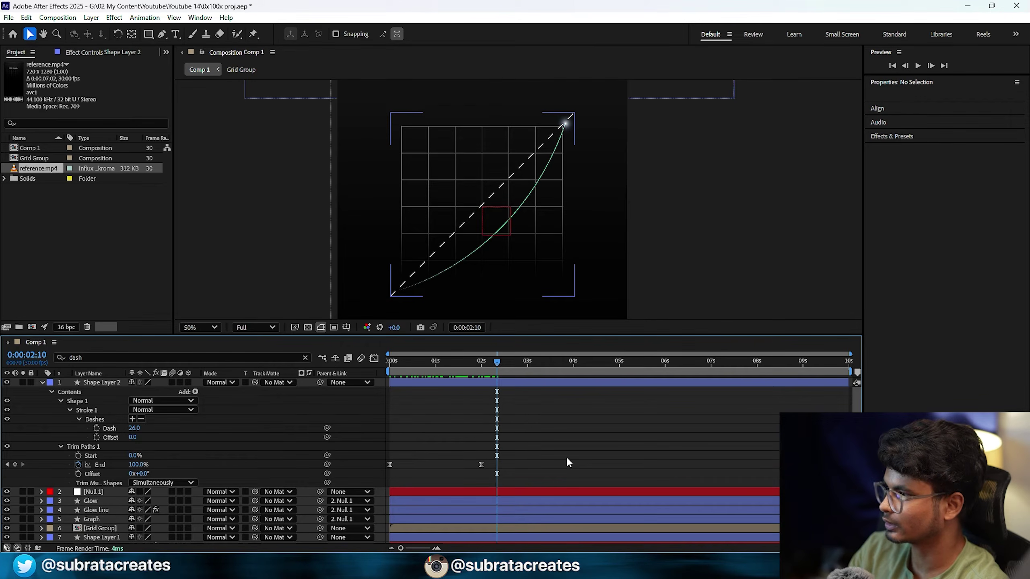
- Shift the Trim Paths End keyframes so the dashed line starts drawing shortly before the 0:00:08 mark, and scrub through the result
{"action": "left_click", "coordinate": [527, 384]}
{"action": "left_click_drag", "start_coordinate": [654, 371], "coordinate": [764, 379]}
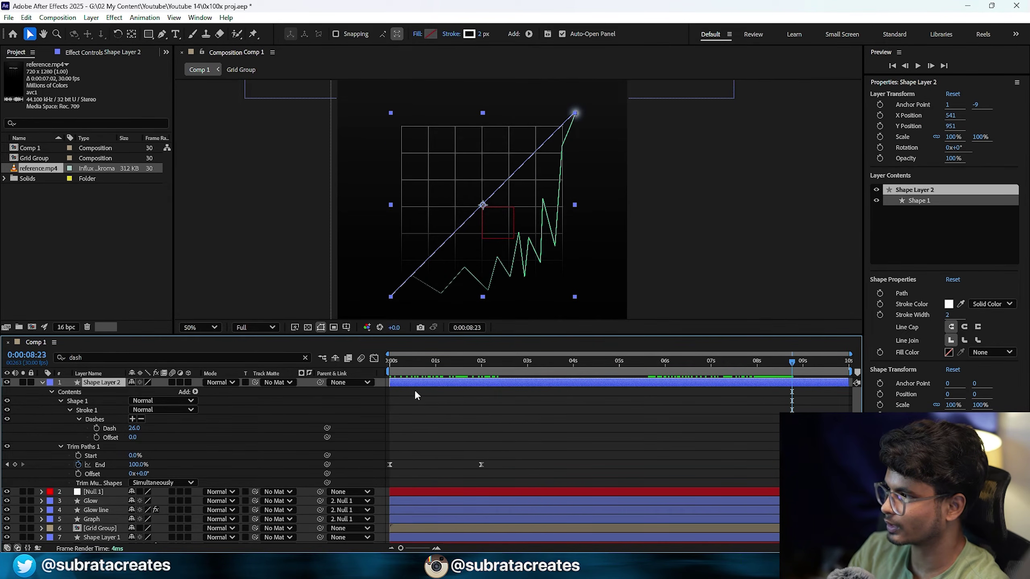
{"action": "left_click_drag", "start_coordinate": [493, 453], "coordinate": [381, 475]}
{"action": "left_click_drag", "start_coordinate": [480, 465], "coordinate": [816, 465]}
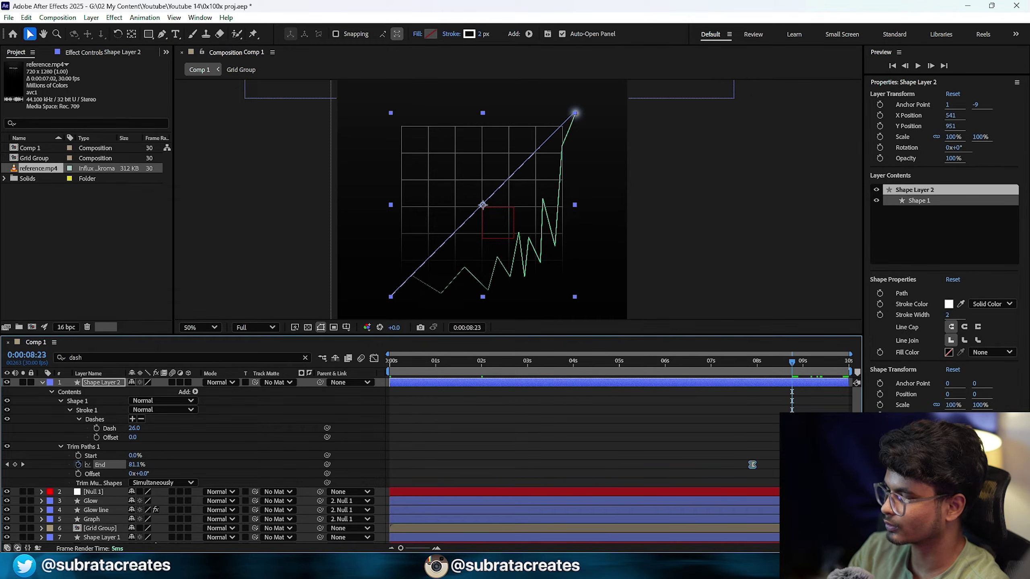
{"action": "left_click_drag", "start_coordinate": [692, 364], "coordinate": [782, 372]}
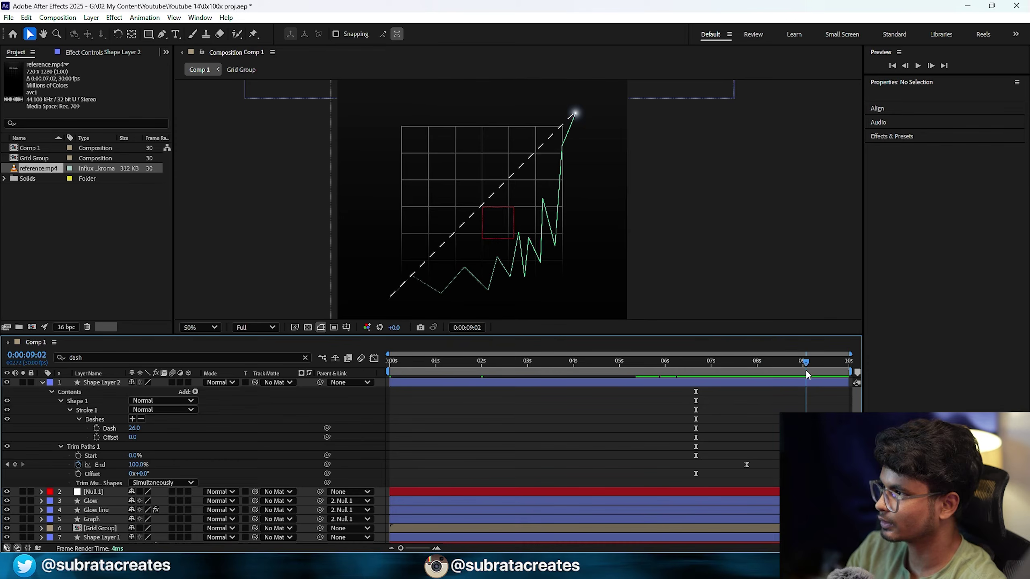
- Scale the dashed line to about 102.5% by 101% so its upper end meets the glow's centre, and check its lower end
{"action": "scroll", "coordinate": [554, 142], "scroll_direction": "up", "scroll_amount": 1}
{"action": "key", "text": "space"}
{"action": "left_click_drag", "start_coordinate": [566, 111], "coordinate": [551, 255]}
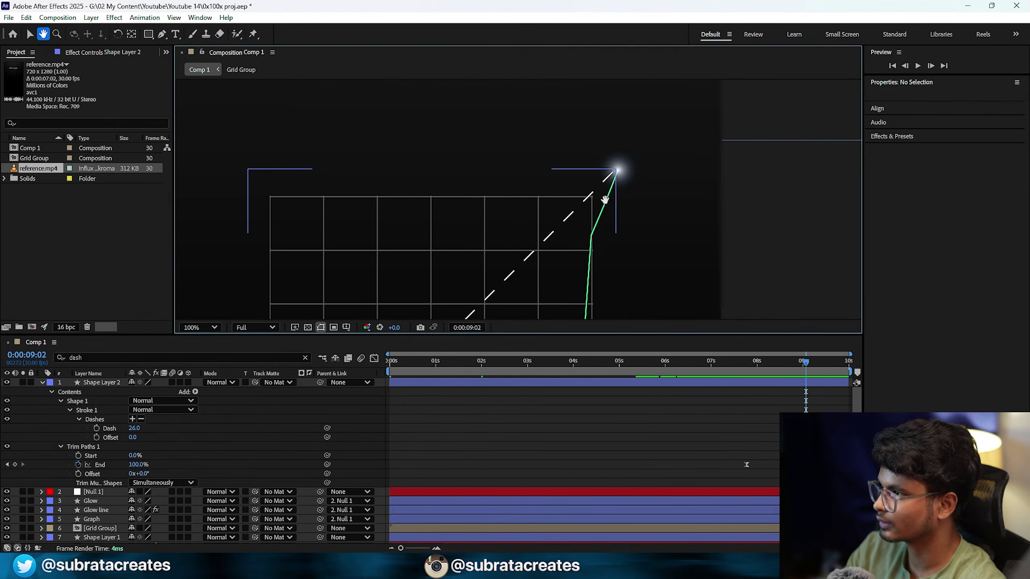
{"action": "scroll", "coordinate": [623, 192], "scroll_direction": "up", "scroll_amount": 1}
{"action": "key", "text": "space"}
{"action": "left_click_drag", "start_coordinate": [662, 171], "coordinate": [570, 216]}
{"action": "scroll", "coordinate": [609, 221], "scroll_direction": "up", "scroll_amount": 1}
{"action": "left_click", "coordinate": [725, 170]}
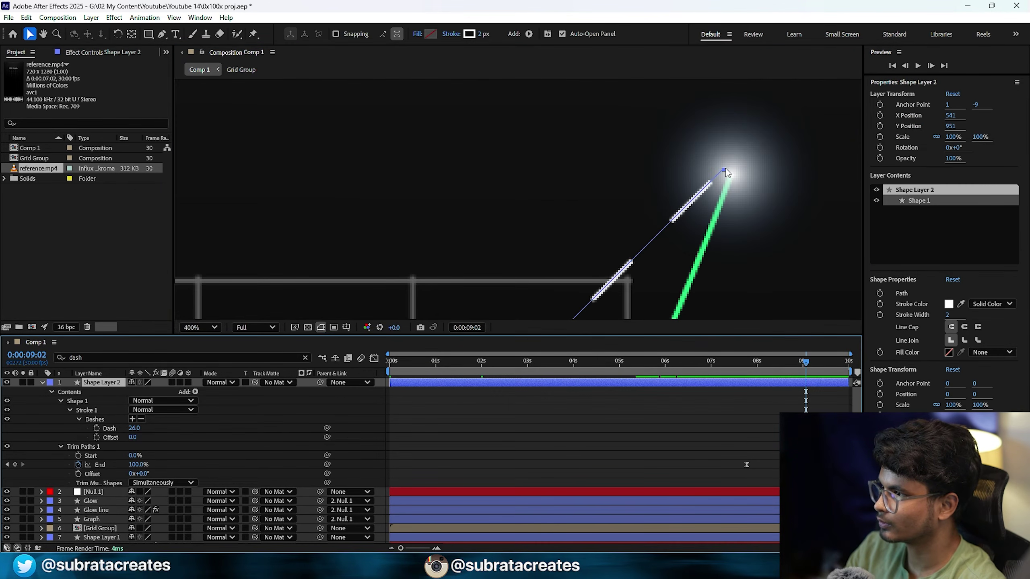
{"action": "left_click_drag", "start_coordinate": [725, 169], "coordinate": [744, 163]}
{"action": "key", "text": "space"}
{"action": "left_click_drag", "start_coordinate": [559, 279], "coordinate": [756, 286]}
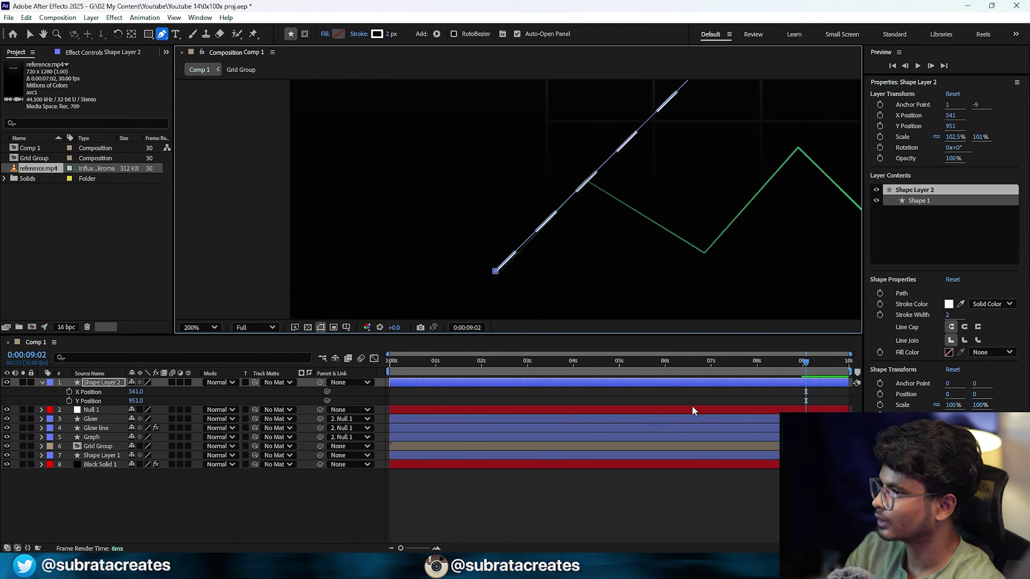
- Reveal the keyframes of Shape Layer 2 and rename the layer to dash
{"action": "key", "text": "u"}
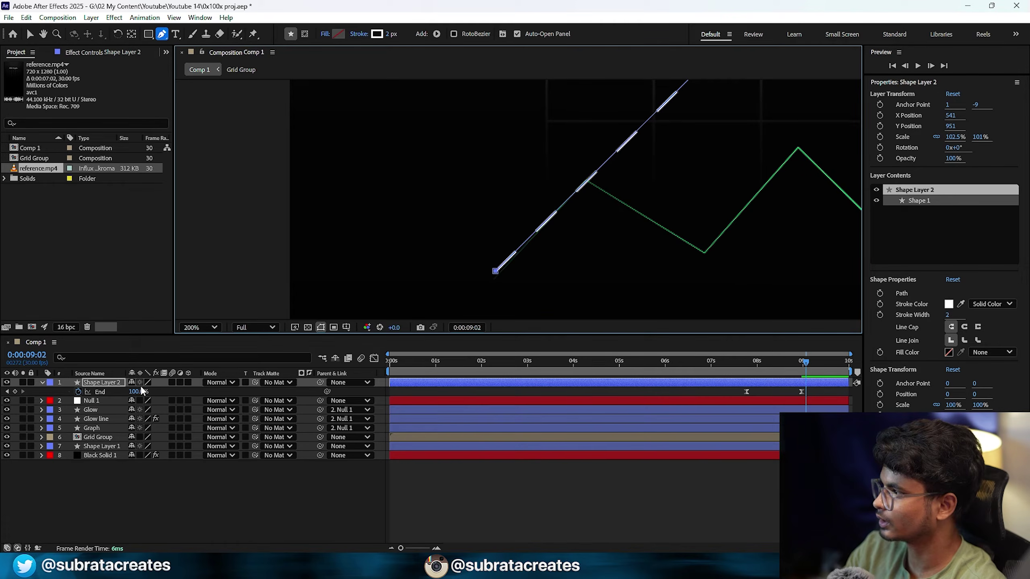
{"action": "key", "text": "Return"}
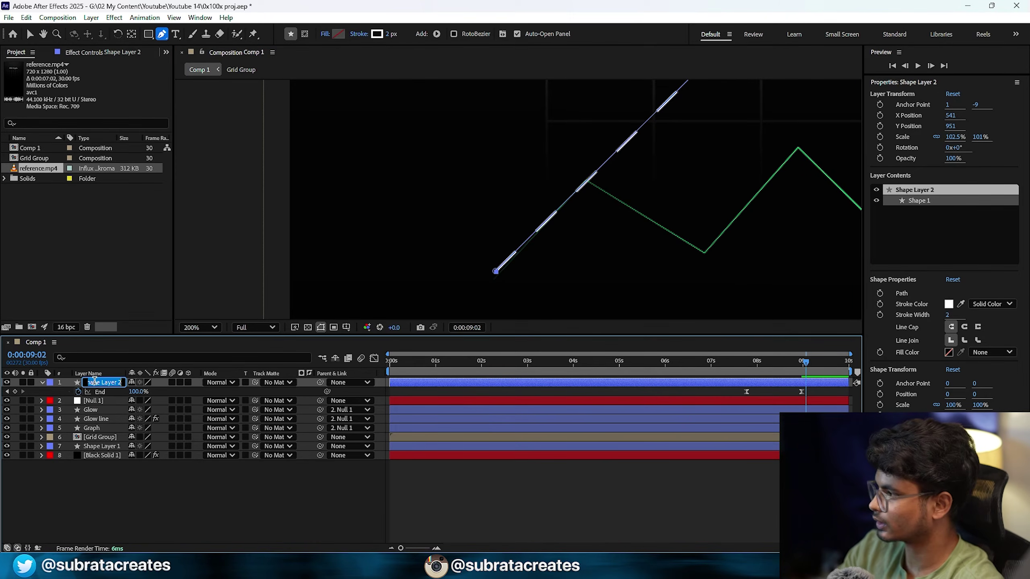
{"action": "type", "text": "dash"}
{"action": "key", "text": "Return"}
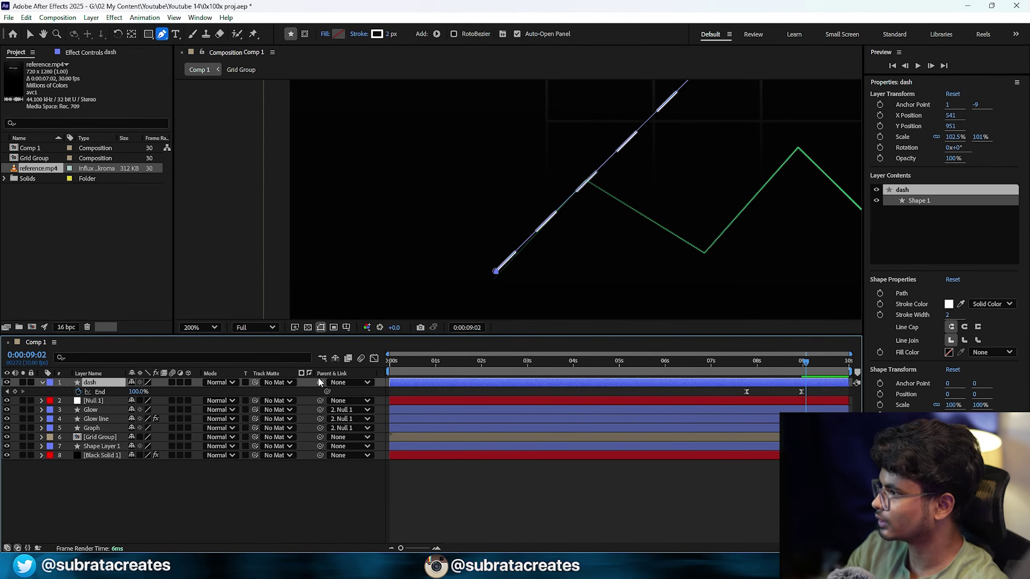
- Parent the dash layer to Null 1 and place it directly beneath the null in the layer stack
{"action": "left_click_drag", "start_coordinate": [321, 383], "coordinate": [97, 406]}
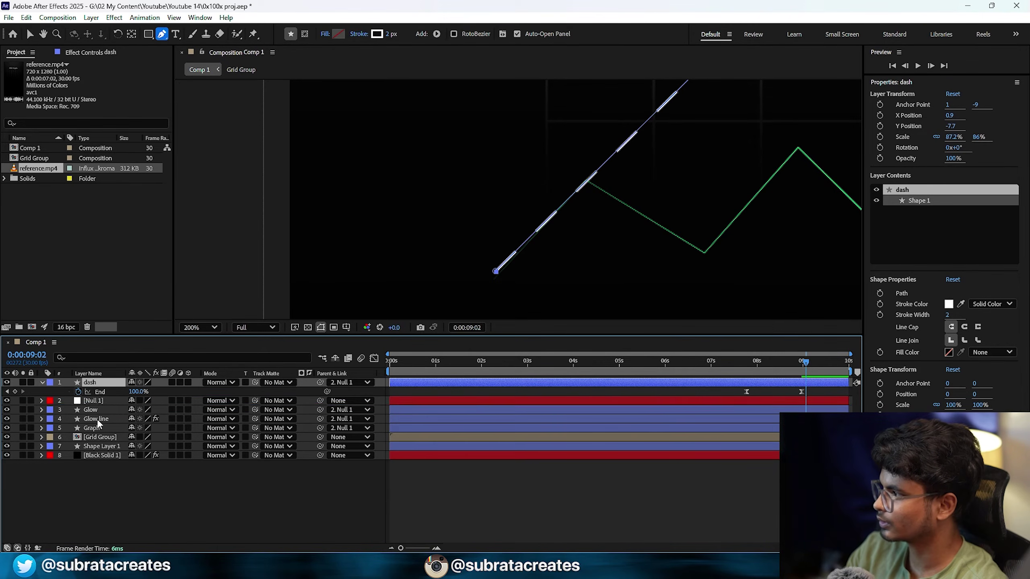
{"action": "left_click", "coordinate": [42, 391]}
{"action": "left_click", "coordinate": [170, 515]}
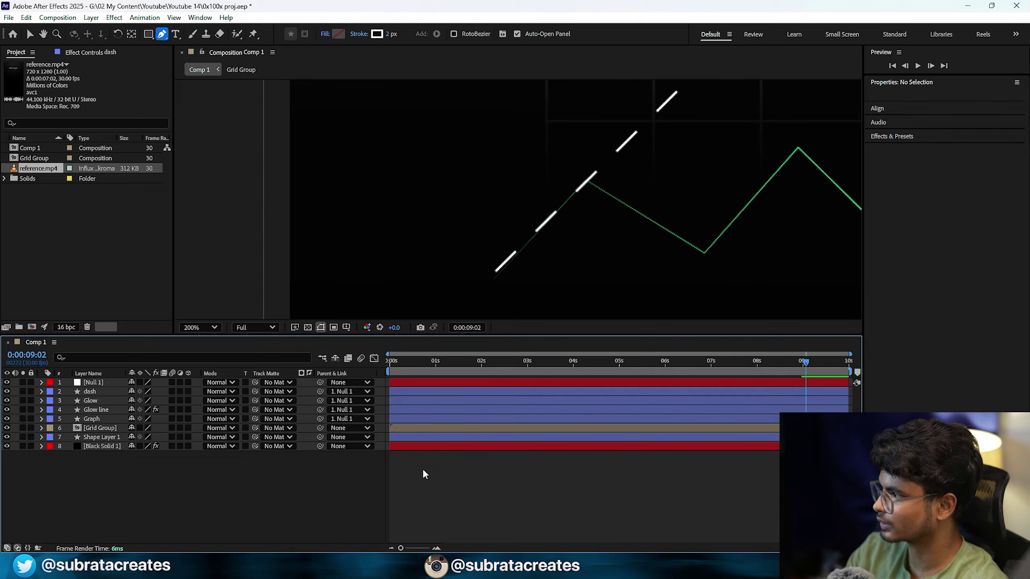
- Preview the animation from the start and compare the dashed line with reference.mp4 at around 0:00:04:19
{"action": "key", "text": "shift+/"}
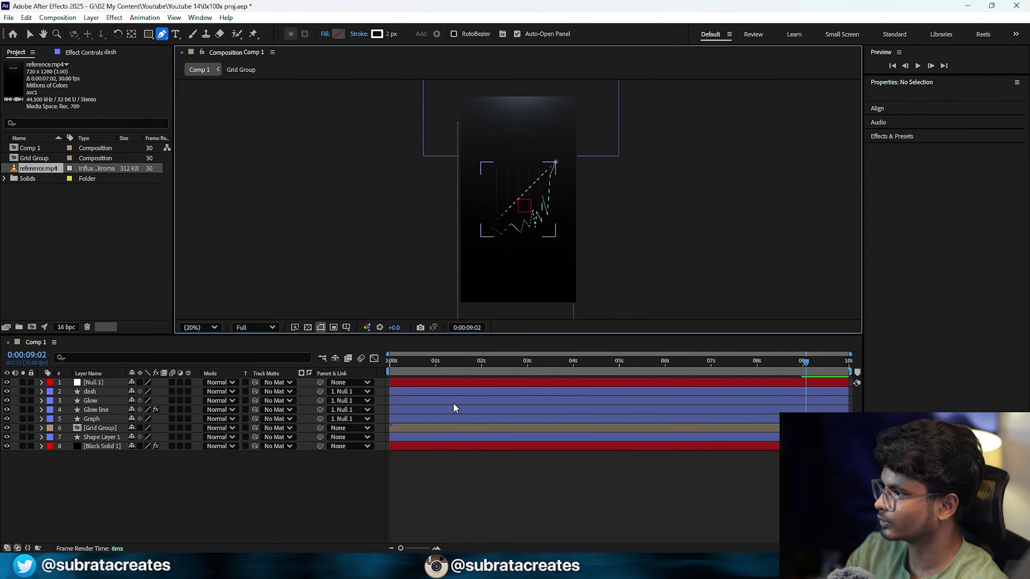
{"action": "key", "text": "Home"}
{"action": "key", "text": "space"}
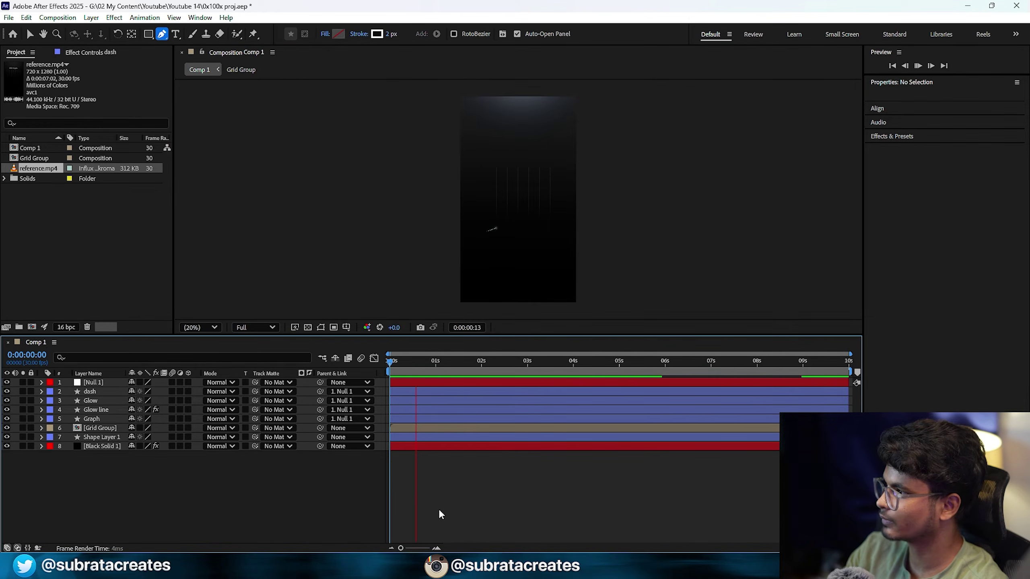
{"action": "key", "text": "space"}
{"action": "scroll", "coordinate": [523, 195], "scroll_direction": "up", "scroll_amount": 2}
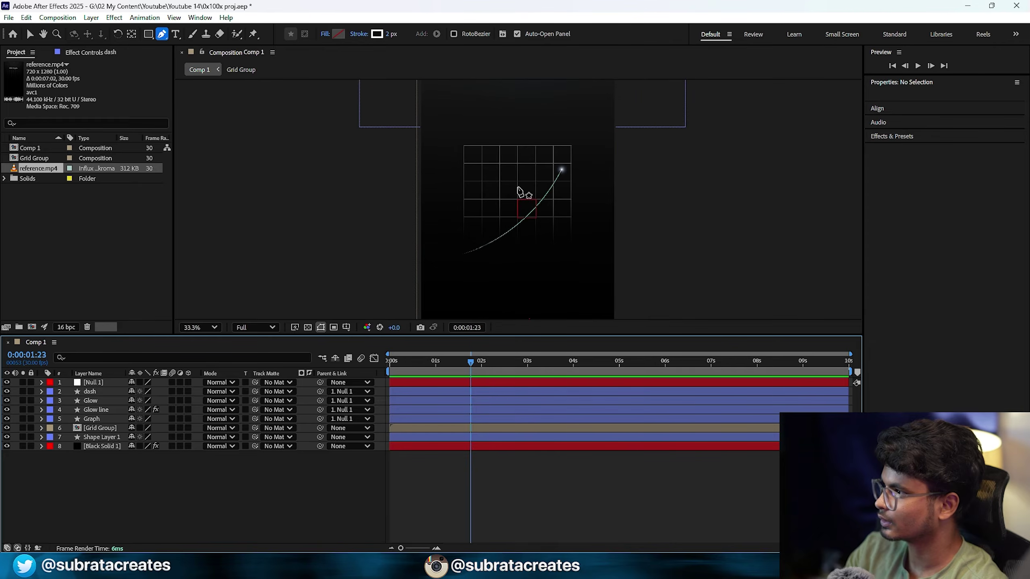
{"action": "key", "text": "Home"}
{"action": "key", "text": "space"}
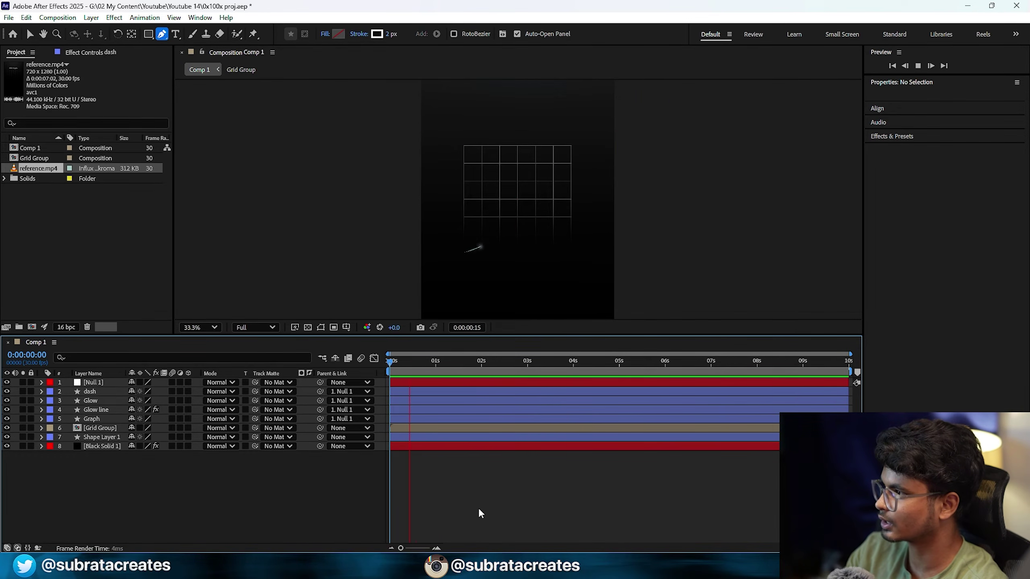
{"action": "key", "text": "space"}
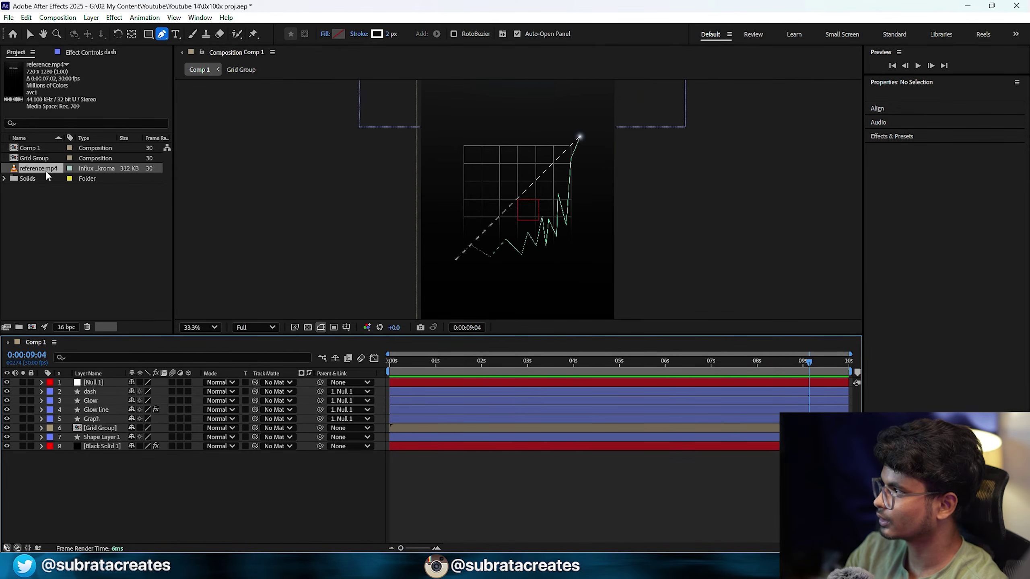
{"action": "double_click", "coordinate": [45, 171]}
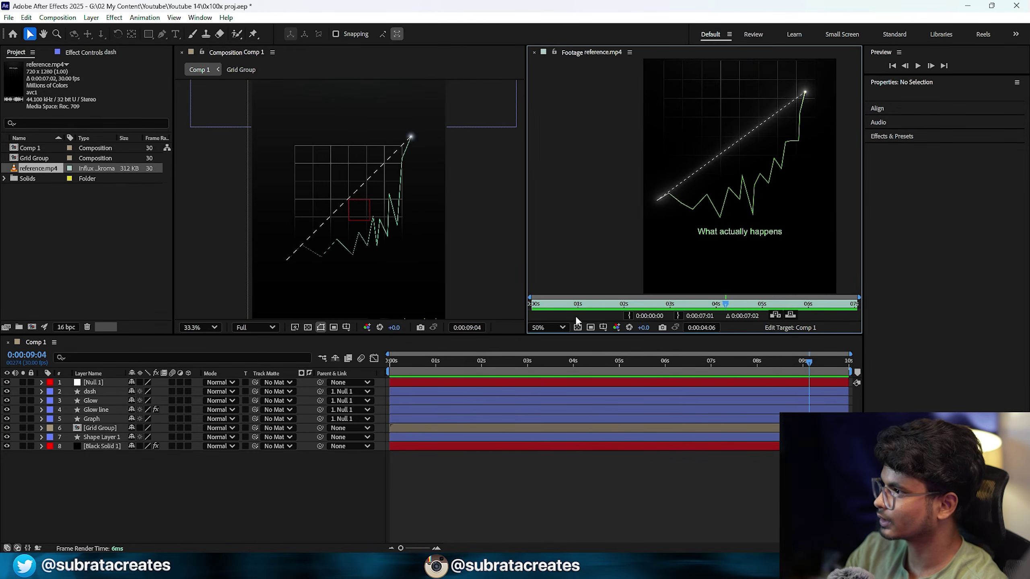
{"action": "mouse_move", "coordinate": [727, 304]}
{"action": "left_mouse_down"}
{"action": "mouse_move", "coordinate": [667, 304]}
{"action": "mouse_move", "coordinate": [745, 305]}
{"action": "left_mouse_up"}
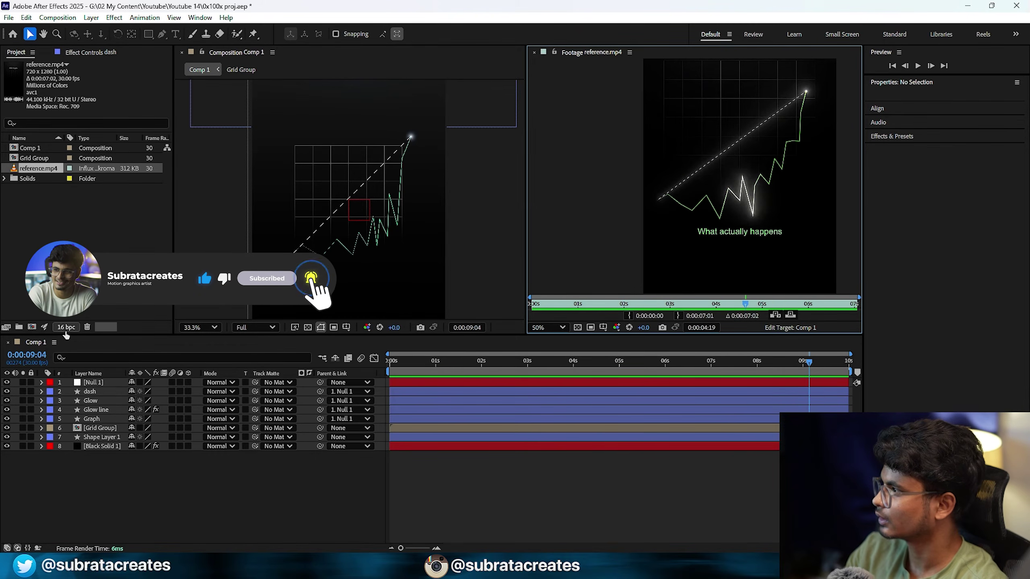
{"action": "left_click", "coordinate": [533, 52]}
- Move the dash layer's Trim Paths End keyframes earlier, to about 4.3 and 5.5 seconds, and preview the animation
{"action": "left_click", "coordinate": [699, 381]}
{"action": "left_click", "coordinate": [697, 392]}
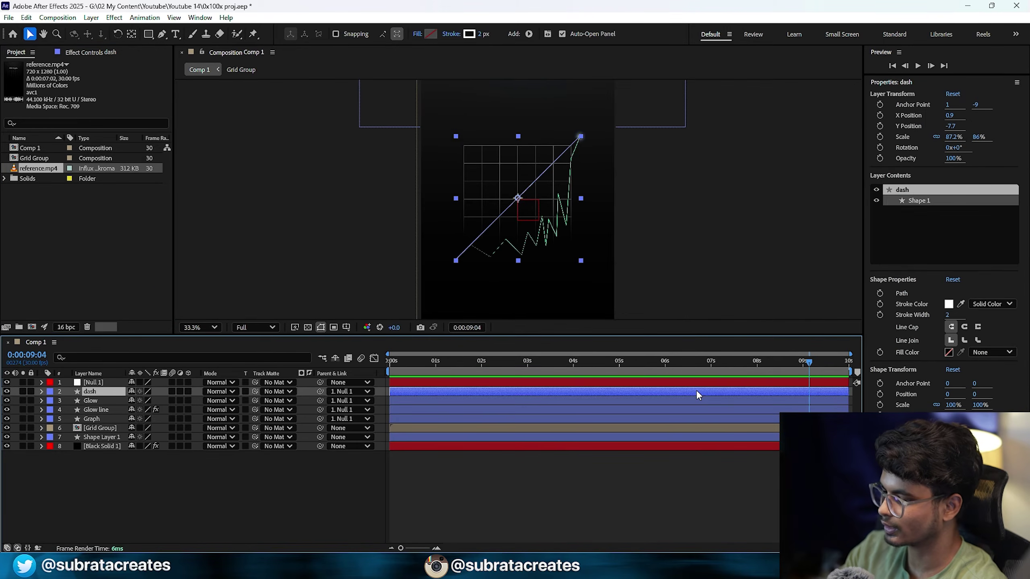
{"action": "key", "text": "u"}
{"action": "left_click_drag", "start_coordinate": [693, 369], "coordinate": [644, 370]}
{"action": "left_click_drag", "start_coordinate": [816, 405], "coordinate": [585, 400]}
{"action": "left_click", "coordinate": [462, 371]}
{"action": "key", "text": "space"}
{"action": "left_click", "coordinate": [520, 512]}
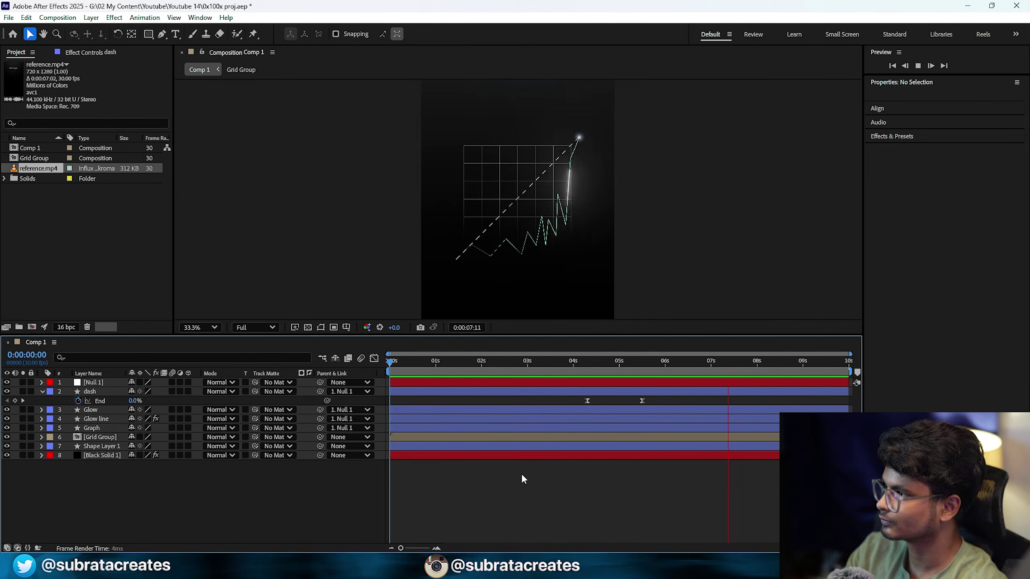
{"action": "key", "text": "space"}
- Copy the Deep Glow 2 effect from the Glow line layer onto the dash layer and set its Exposure to 0.12
{"action": "left_click", "coordinate": [528, 393]}
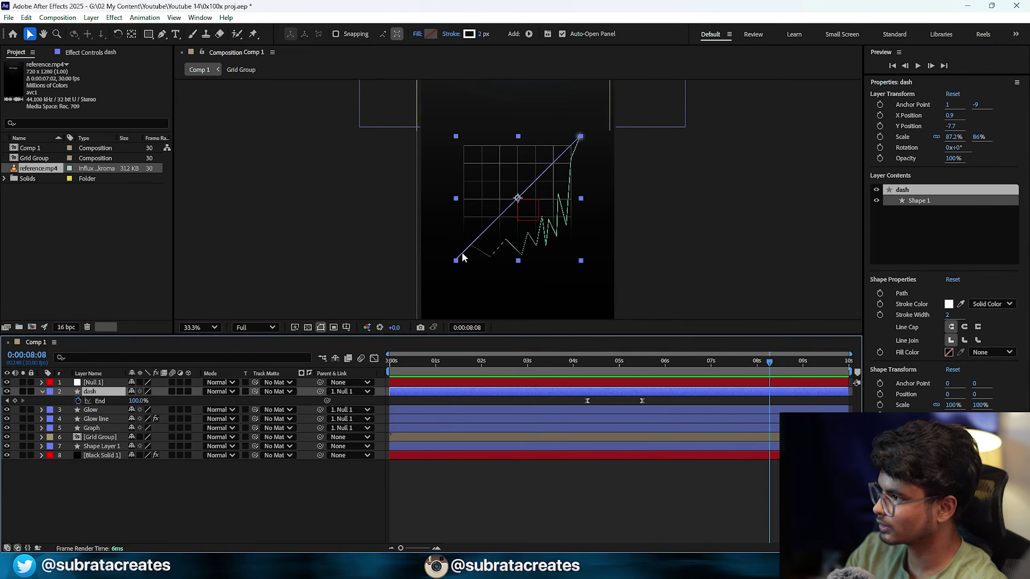
{"action": "left_click", "coordinate": [90, 410]}
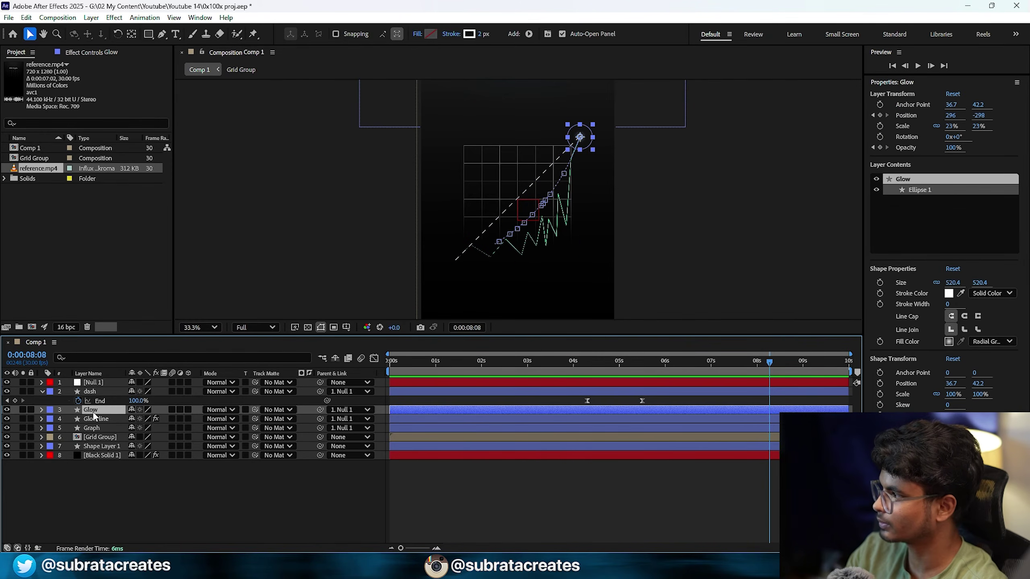
{"action": "left_click", "coordinate": [86, 56]}
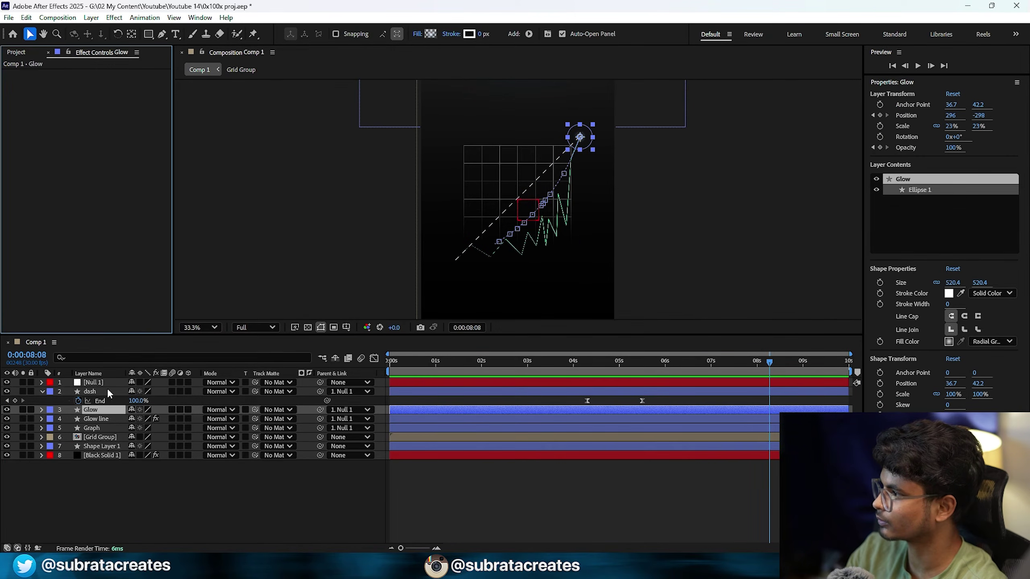
{"action": "left_click", "coordinate": [100, 421]}
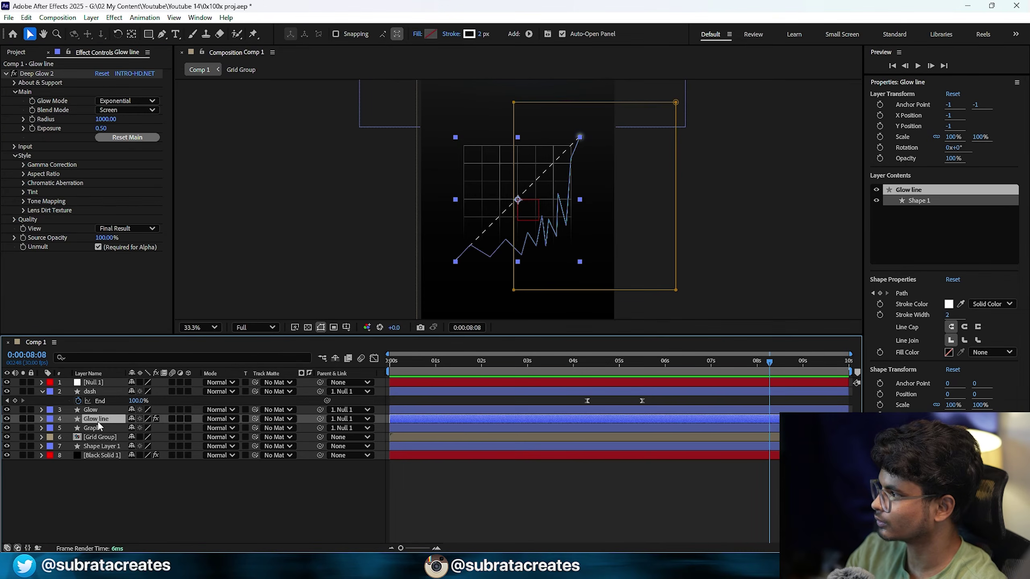
{"action": "left_click", "coordinate": [30, 72]}
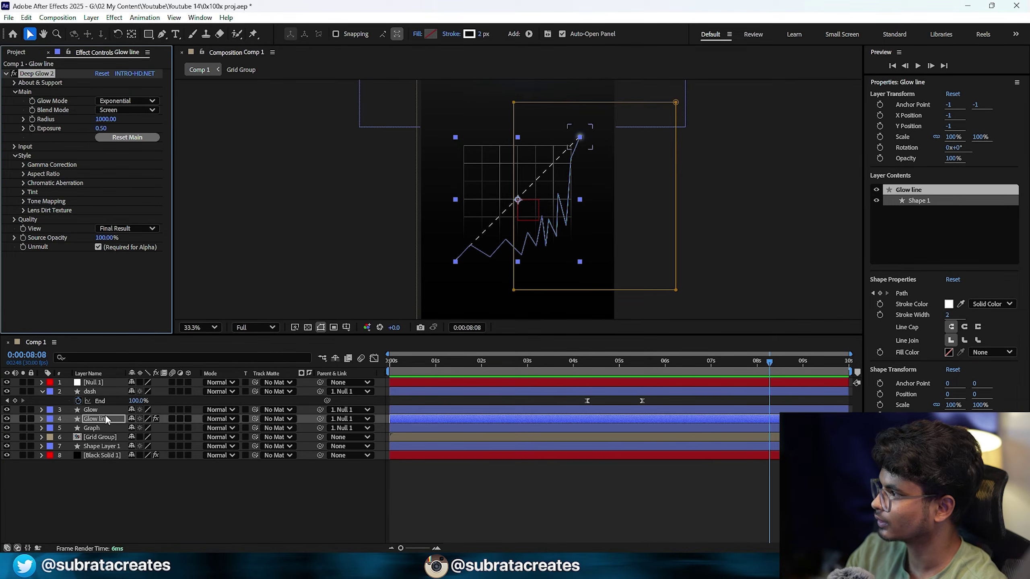
{"action": "left_click", "coordinate": [88, 392]}
{"action": "key", "text": "ctrl+v"}
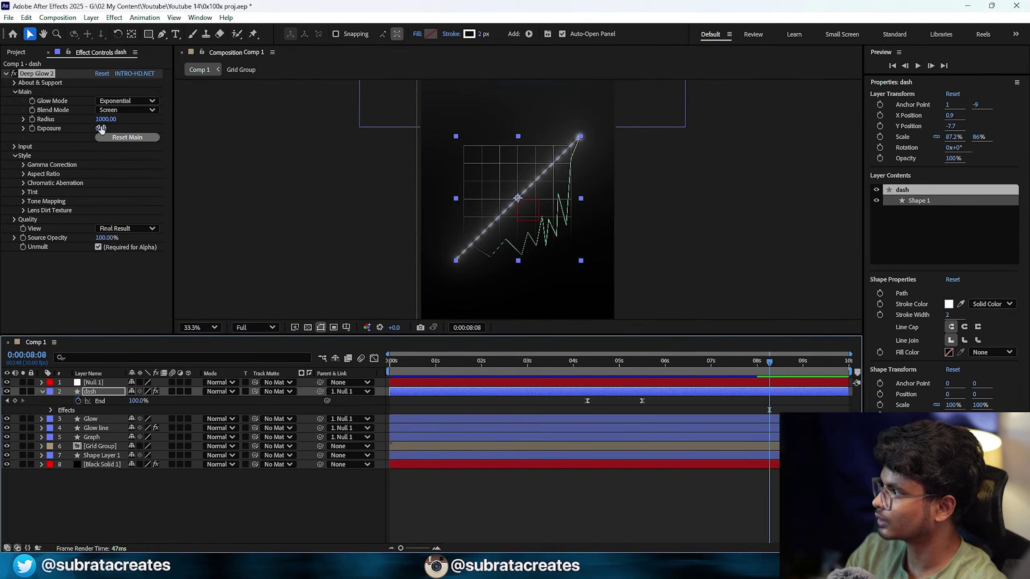
{"action": "left_click_drag", "start_coordinate": [102, 128], "coordinate": [71, 127]}
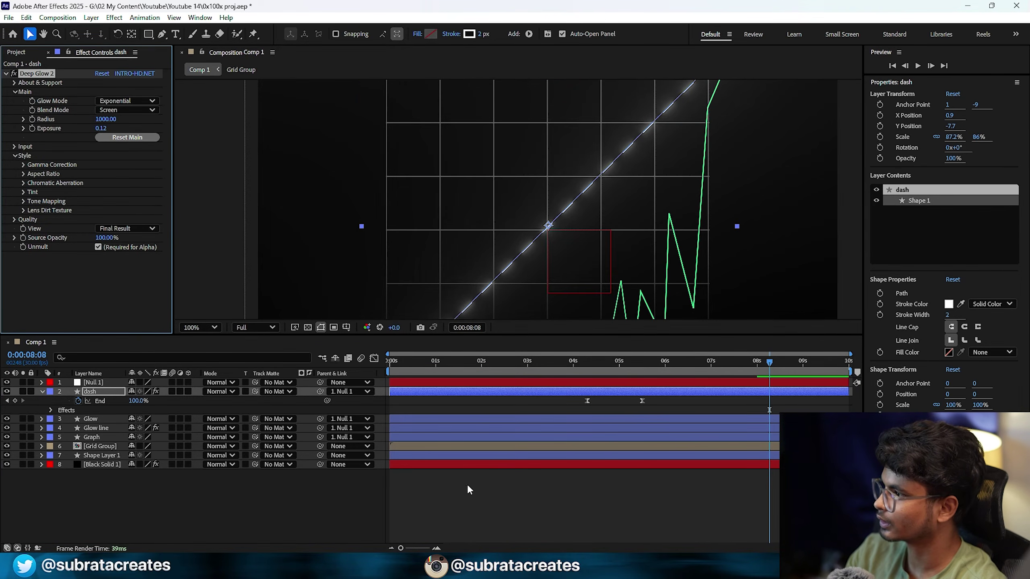
{"action": "left_click", "coordinate": [468, 486]}
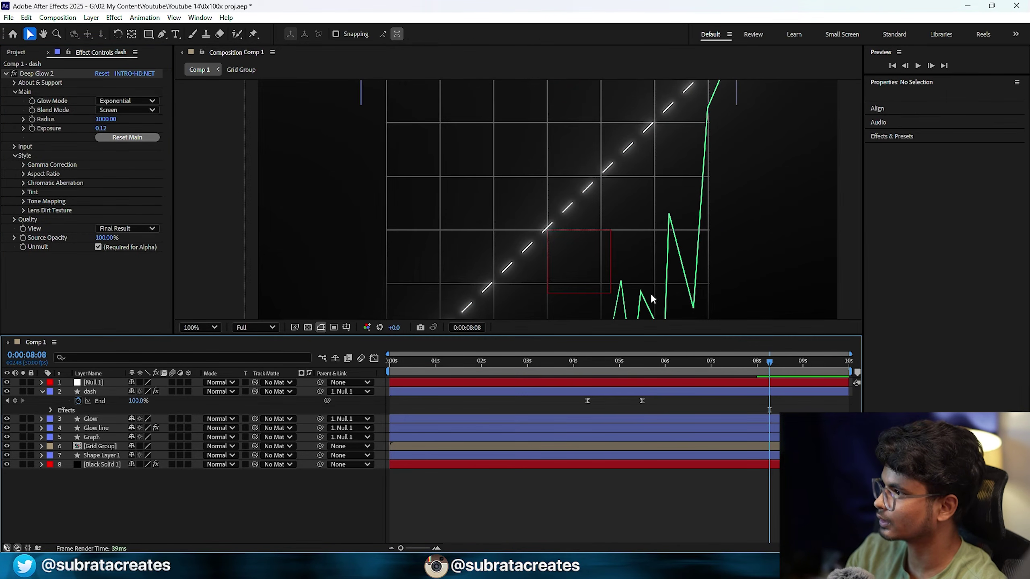
{"action": "scroll", "coordinate": [645, 272], "scroll_direction": "down", "scroll_amount": 1}
- Paste the Deep Glow 2 effect onto the Glow layer and reduce its Exposure to 0.14
{"action": "left_click", "coordinate": [98, 420]}
{"action": "left_click", "coordinate": [636, 490]}
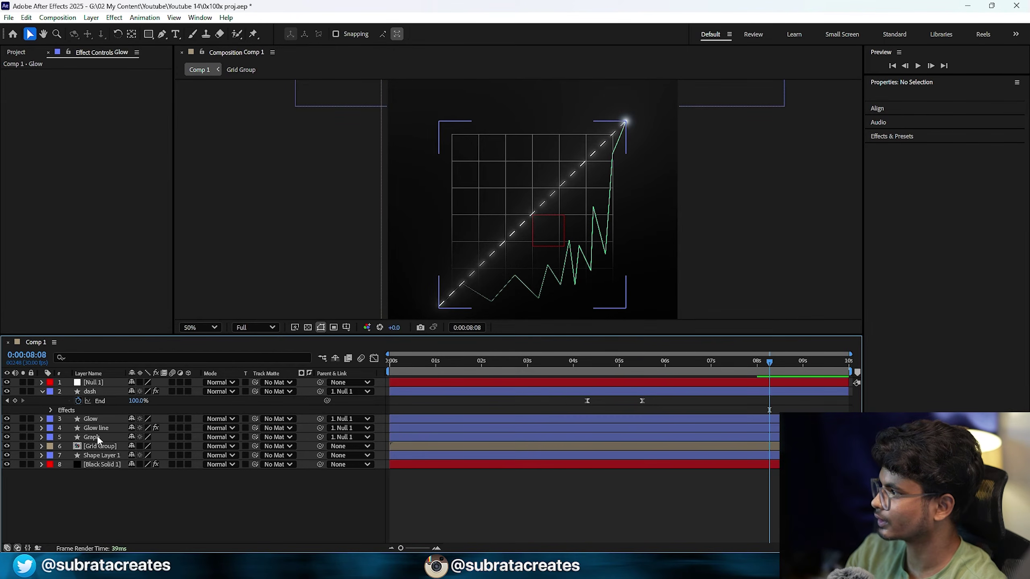
{"action": "left_click", "coordinate": [99, 421]}
{"action": "left_click", "coordinate": [3, 419]}
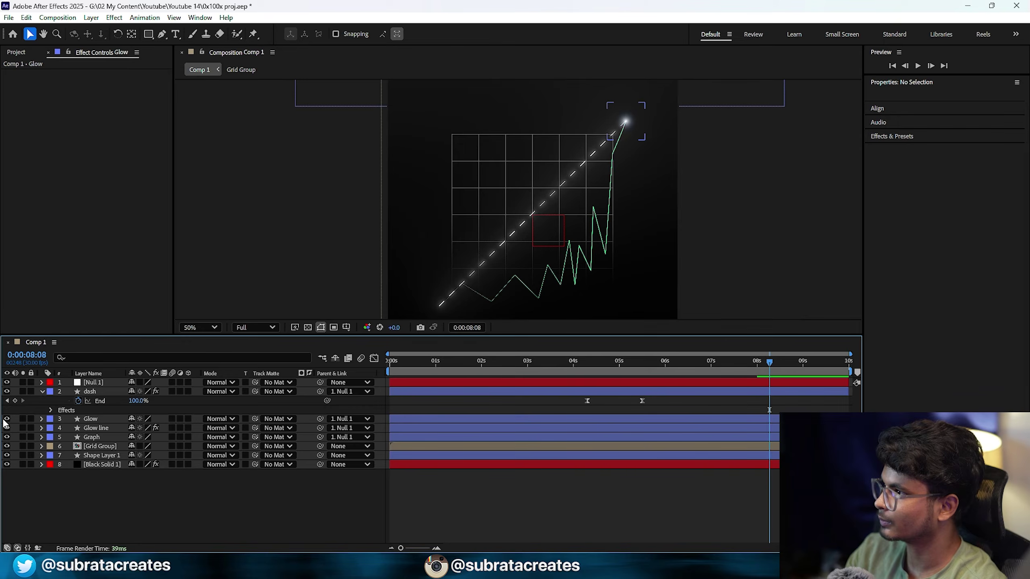
{"action": "left_click", "coordinate": [90, 421]}
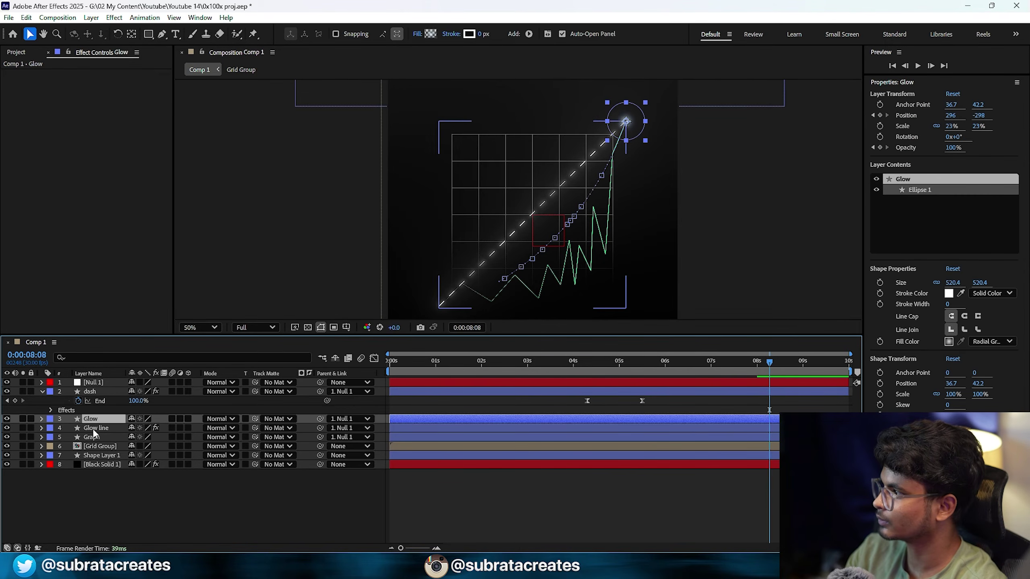
{"action": "key", "text": "ctrl+v"}
{"action": "left_click", "coordinate": [495, 509]}
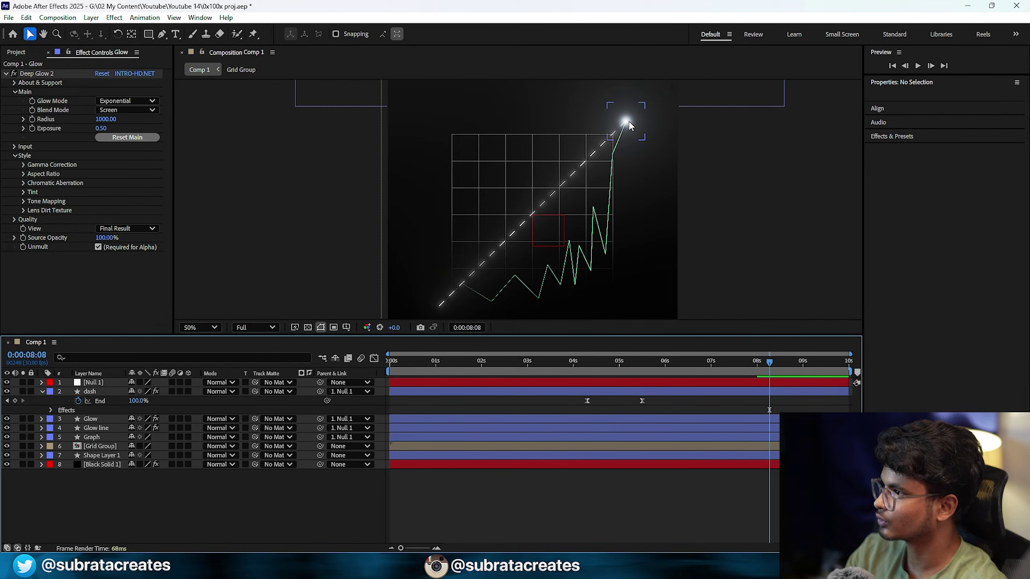
{"action": "left_click_drag", "start_coordinate": [100, 129], "coordinate": [2, 138]}
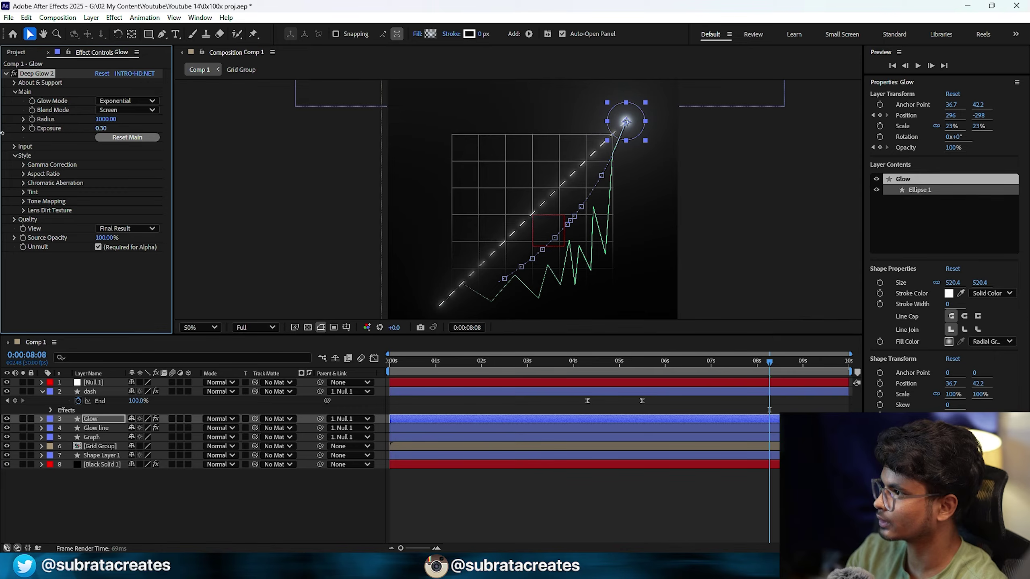
{"action": "left_click", "coordinate": [545, 474]}
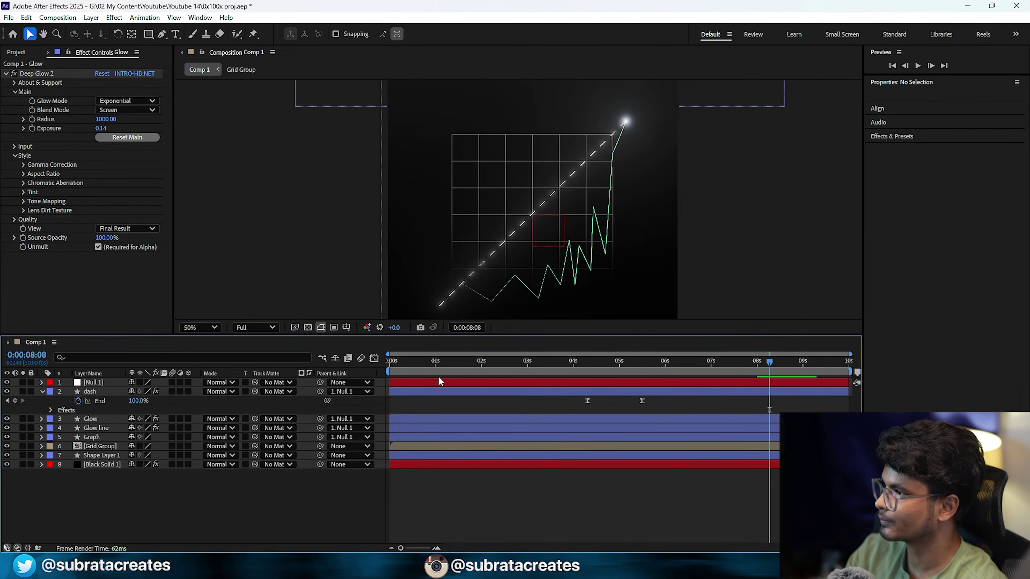
- Preview the composition from the start to review the glow on the dashed line and the moving point
{"action": "key", "text": "Home"}
{"action": "key", "text": "space"}
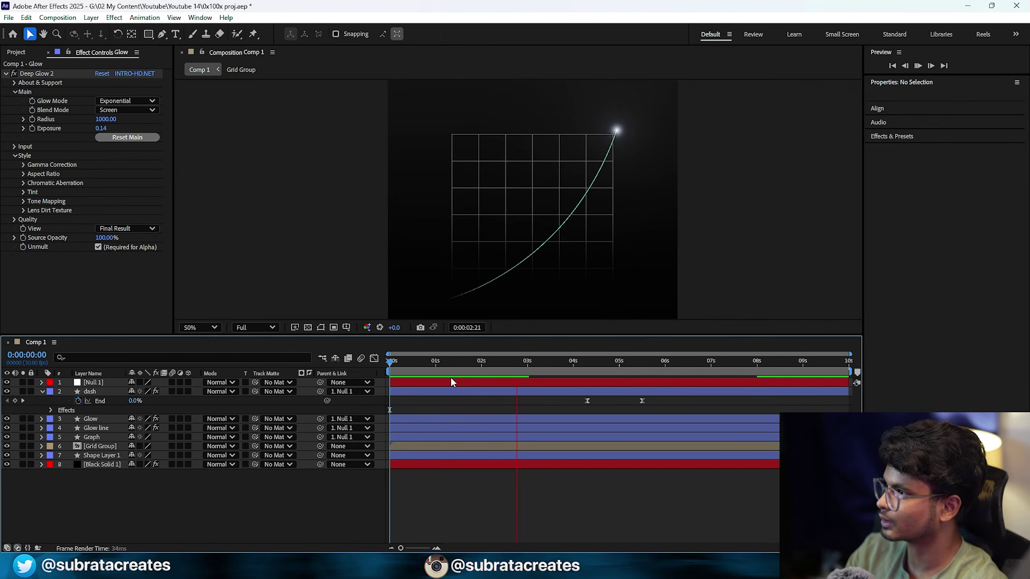
{"action": "key", "text": "space"}
{"action": "key", "text": "space"}
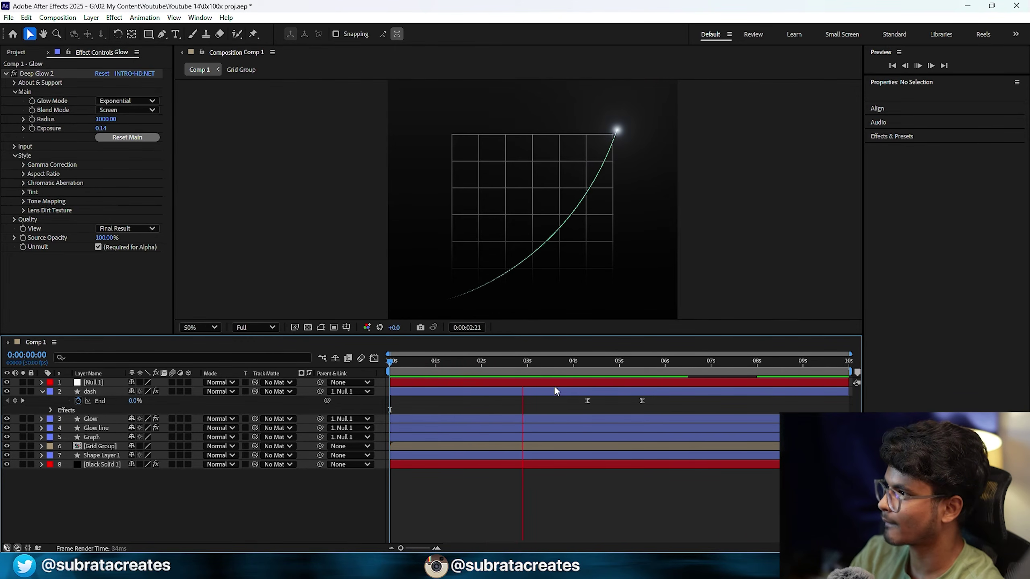
{"action": "key", "text": "space"}
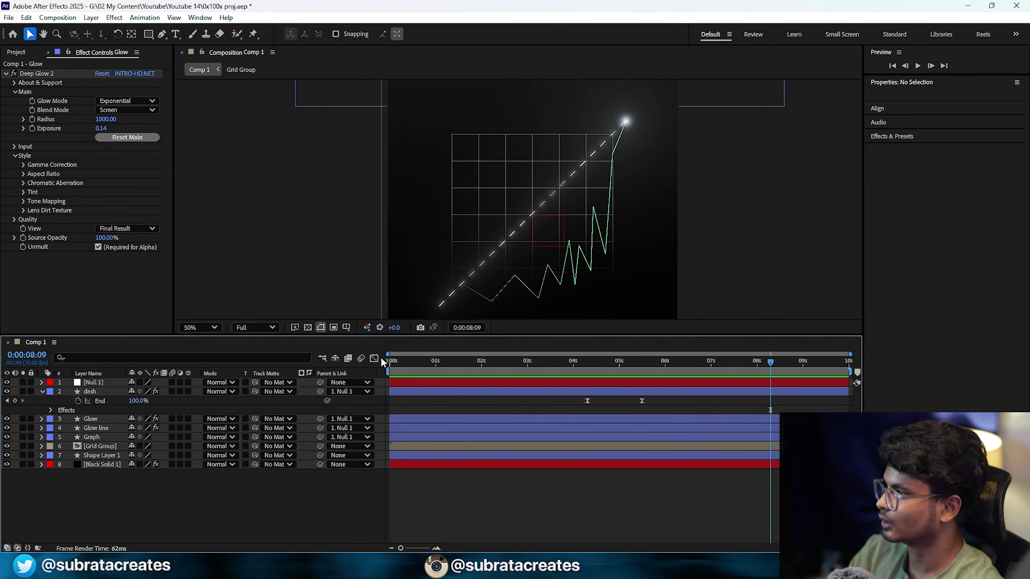
{"action": "key", "text": "space"}
- Open the reference.mp4 footage beside the composition and add a "POV: Crypto" text layer above the grid
{"action": "key", "text": "comma"}
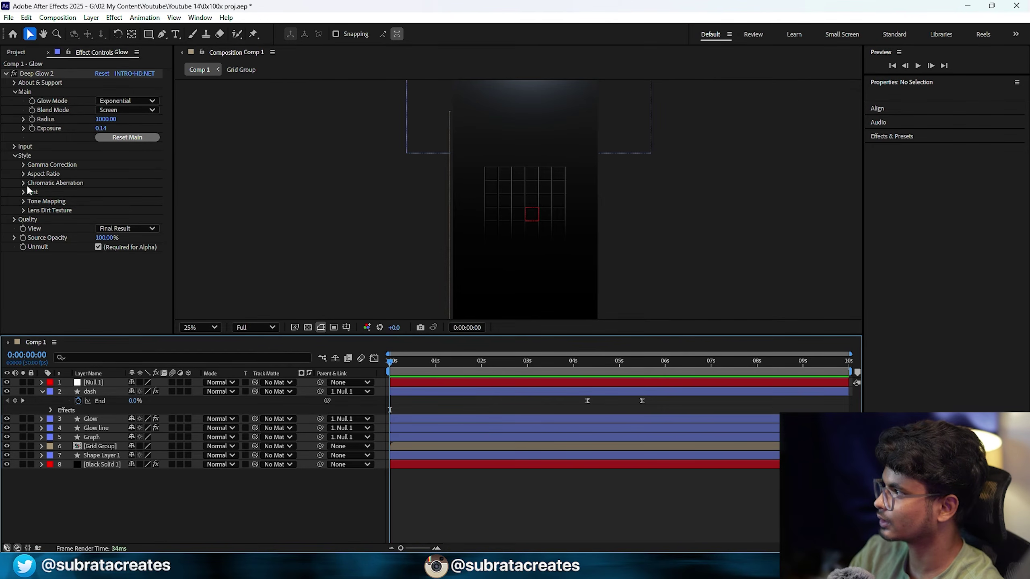
{"action": "left_click", "coordinate": [17, 52]}
{"action": "double_click", "coordinate": [39, 168]}
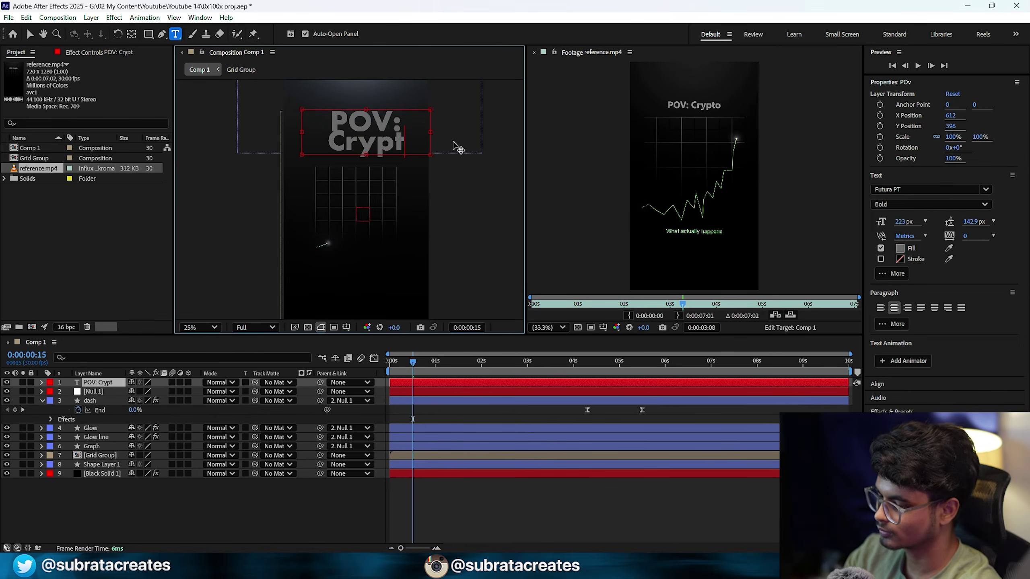
{"action": "type", "text": "o"}
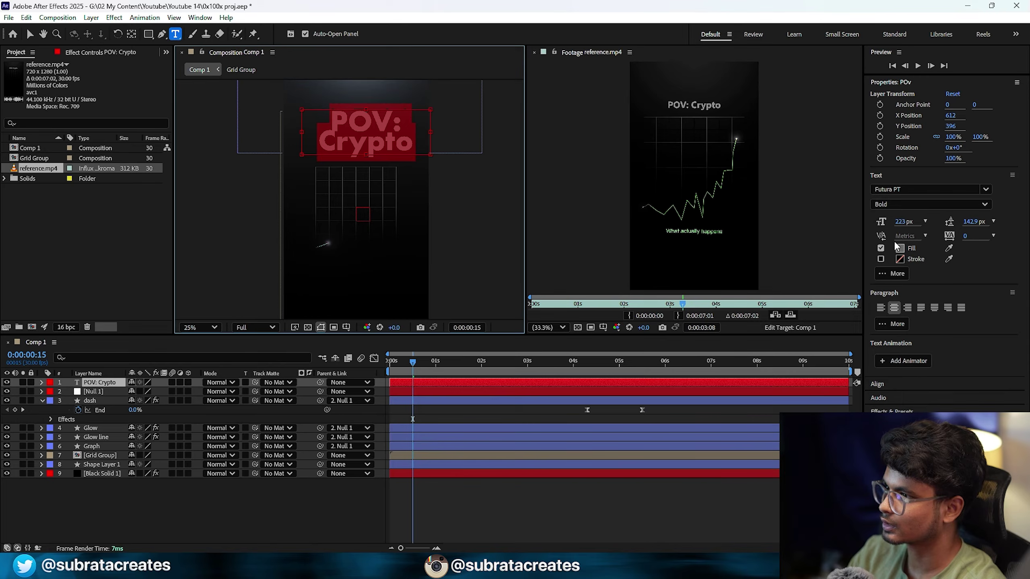
- Set the "POV: Crypto" title to SF Pro Display Bold at a size of 103 px
{"action": "left_click_drag", "start_coordinate": [904, 221], "coordinate": [834, 224]}
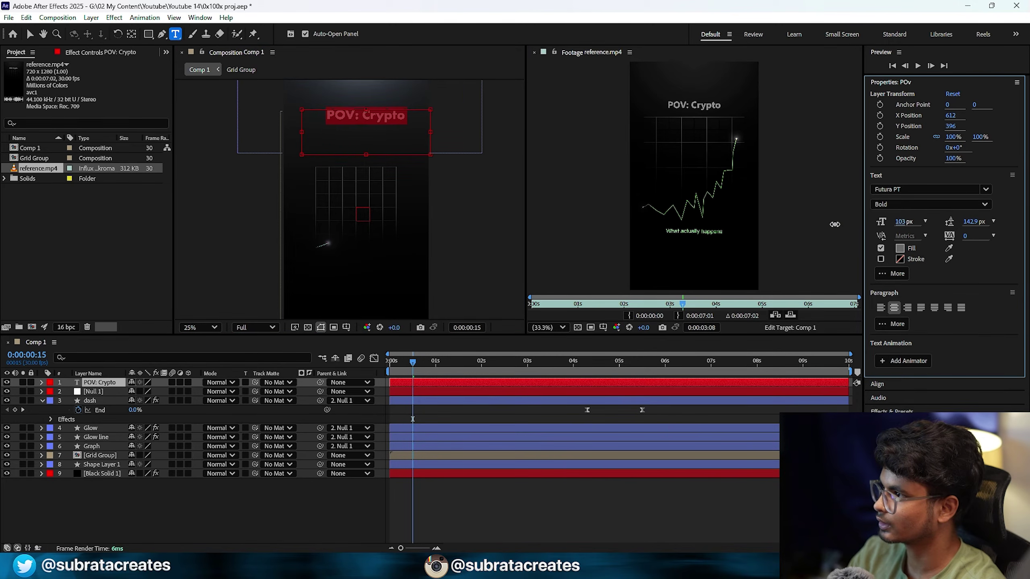
{"action": "left_click", "coordinate": [905, 249]}
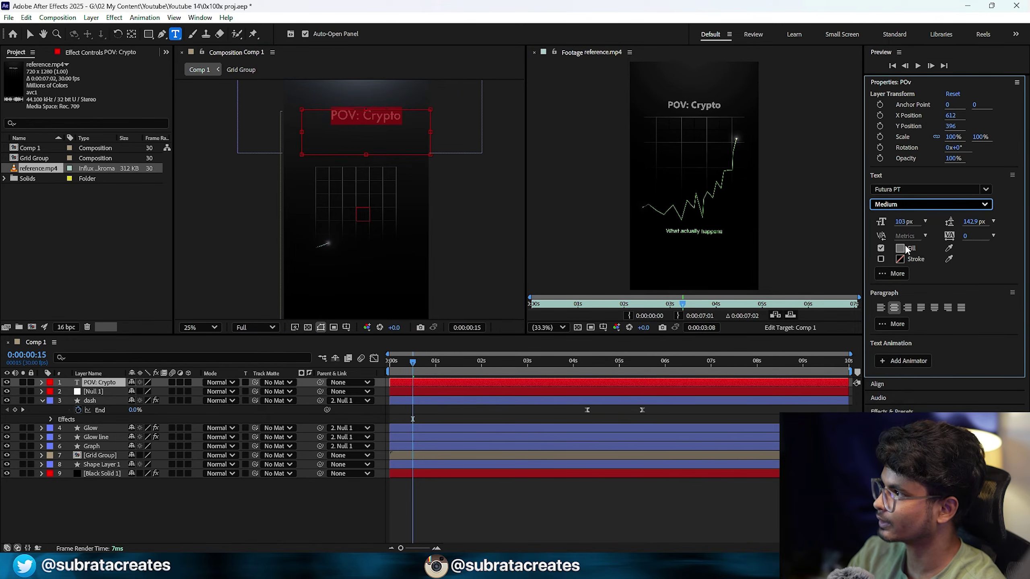
{"action": "left_click", "coordinate": [919, 206]}
{"action": "left_click", "coordinate": [900, 259]}
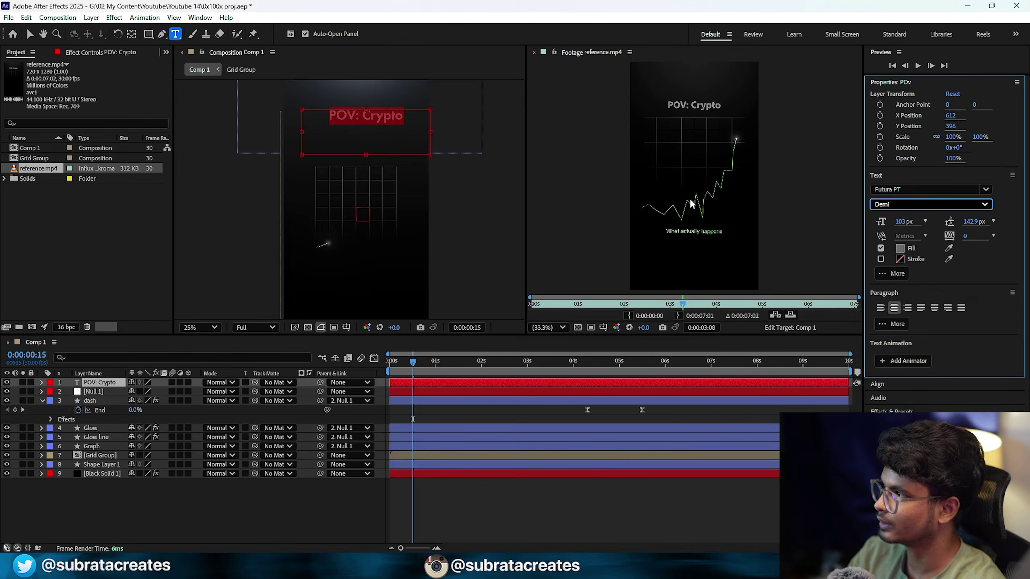
{"action": "left_click", "coordinate": [560, 507]}
{"action": "left_click", "coordinate": [387, 127]}
{"action": "key", "text": "ctrl+a"}
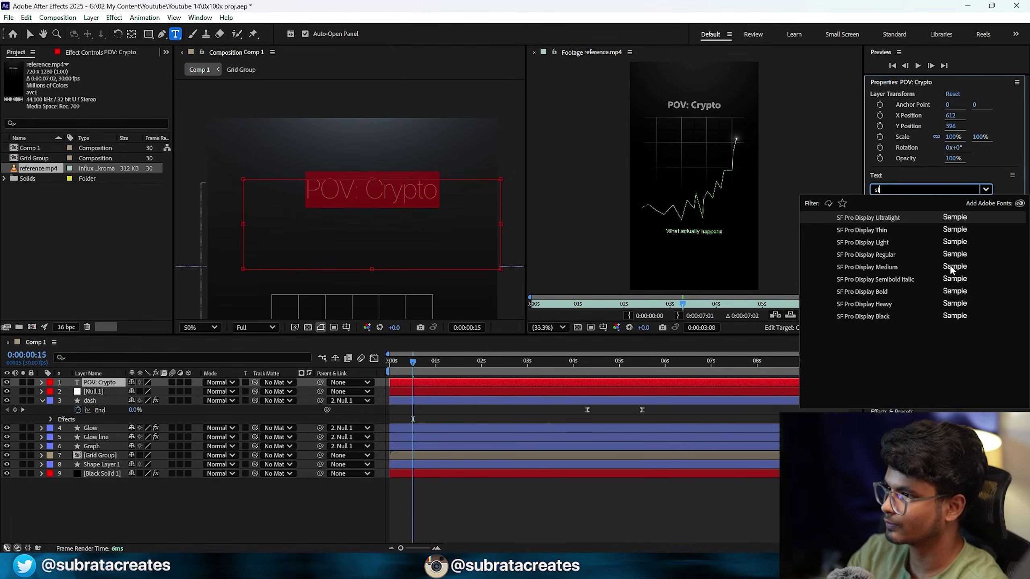
{"action": "left_click", "coordinate": [884, 267]}
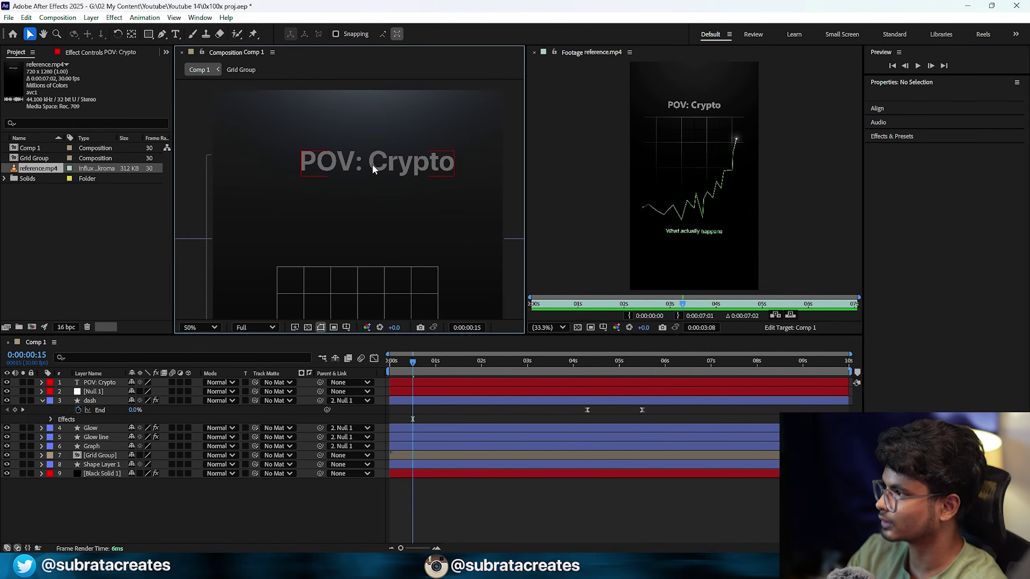
- Centre the title's anchor point, centre the layer in the composition and move it above the grid at Y position 476
{"action": "left_click_drag", "start_coordinate": [374, 164], "coordinate": [350, 218]}
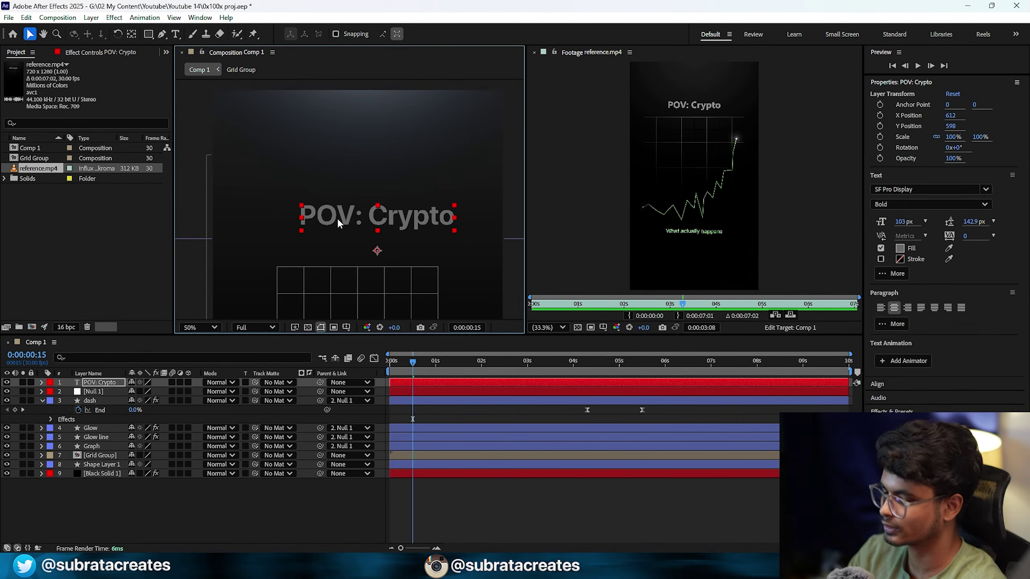
{"action": "key", "text": "ctrl+alt+Home"}
{"action": "key", "text": "ctrl+Home"}
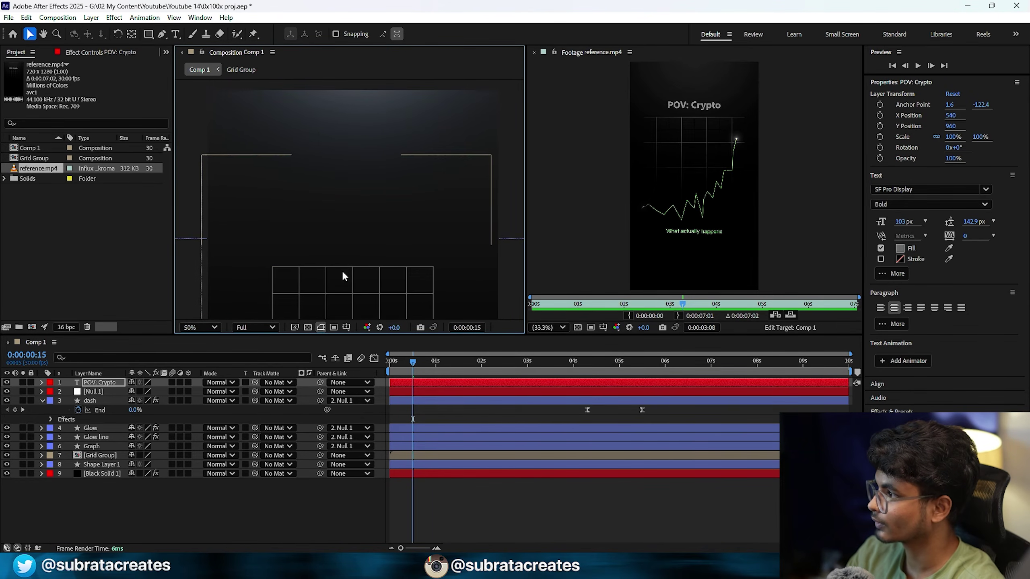
{"action": "scroll", "coordinate": [345, 280], "scroll_direction": "down", "scroll_amount": 2}
{"action": "left_click_drag", "start_coordinate": [351, 287], "coordinate": [363, 279]}
{"action": "scroll", "coordinate": [361, 280], "scroll_direction": "up", "scroll_amount": 2}
{"action": "left_click_drag", "start_coordinate": [411, 281], "coordinate": [408, 156]}
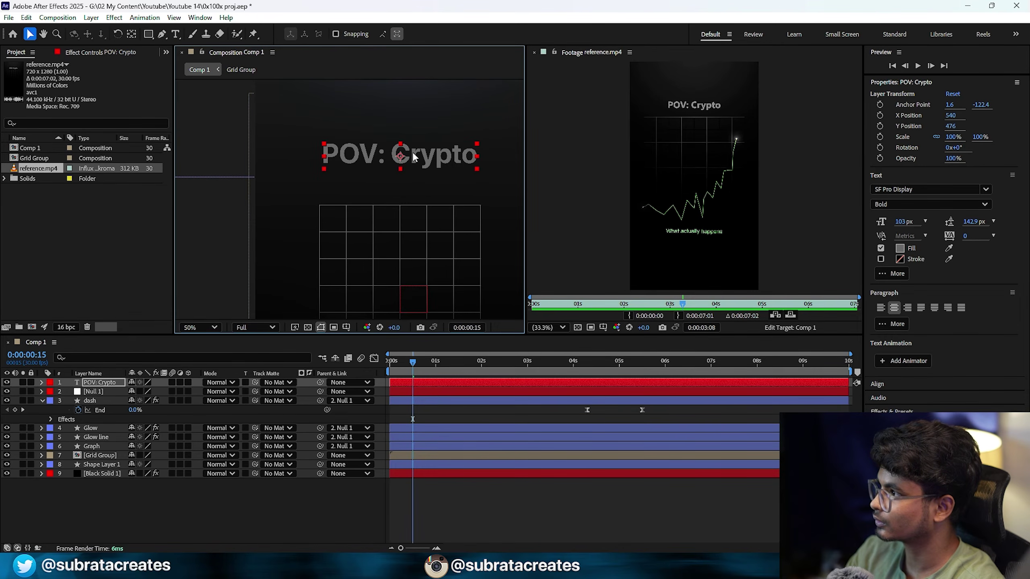
{"action": "left_click", "coordinate": [488, 502]}
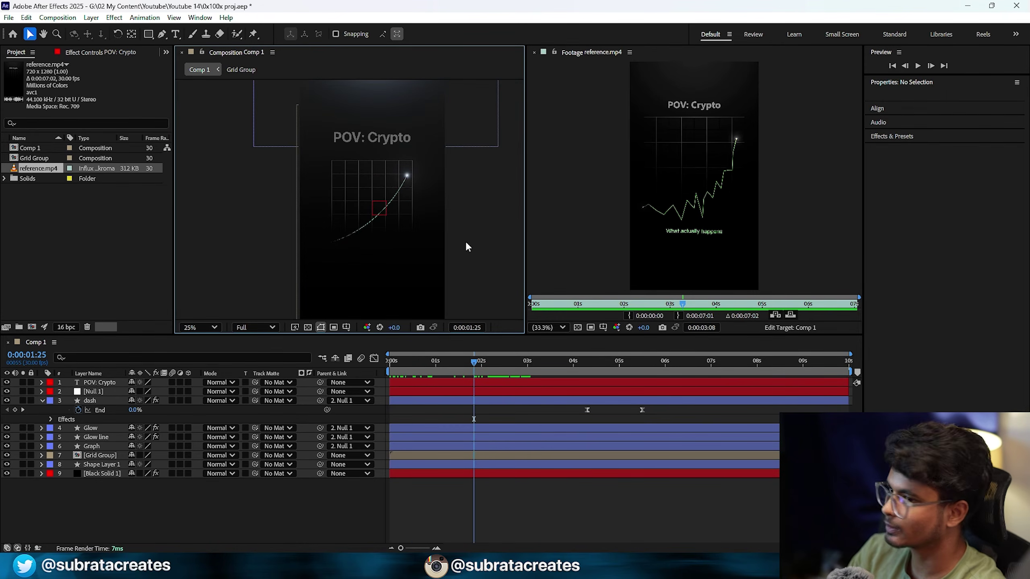
- At about 0:00:01:20, add a "What you think will happen" caption below the graph, following the reference footage at 0:00:02:05
{"action": "left_click_drag", "start_coordinate": [418, 270], "coordinate": [423, 253]}
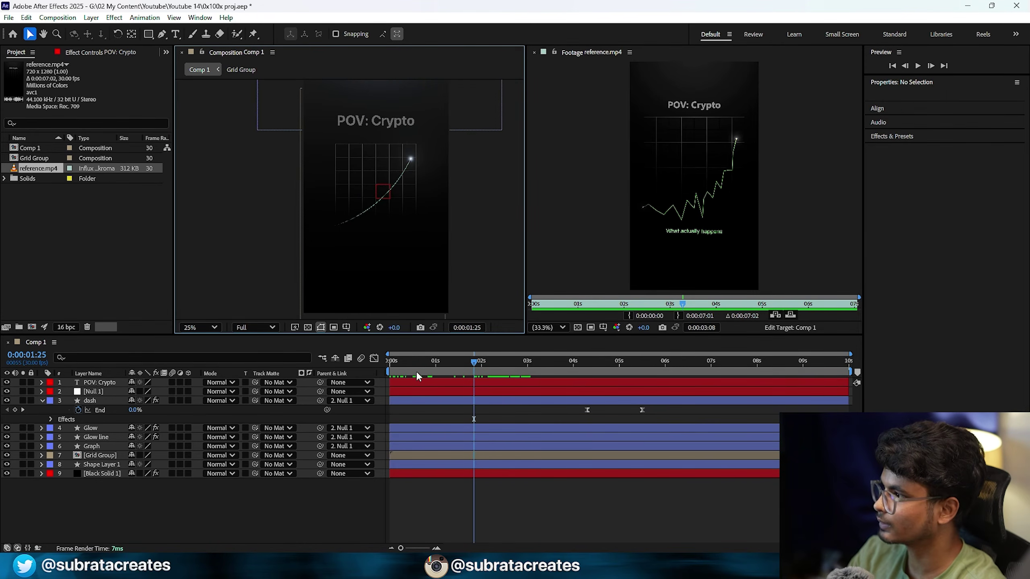
{"action": "left_click_drag", "start_coordinate": [417, 373], "coordinate": [466, 376]}
{"action": "mouse_move", "coordinate": [628, 305]}
{"action": "left_mouse_down"}
{"action": "mouse_move", "coordinate": [615, 305]}
{"action": "mouse_move", "coordinate": [629, 301]}
{"action": "left_mouse_up"}
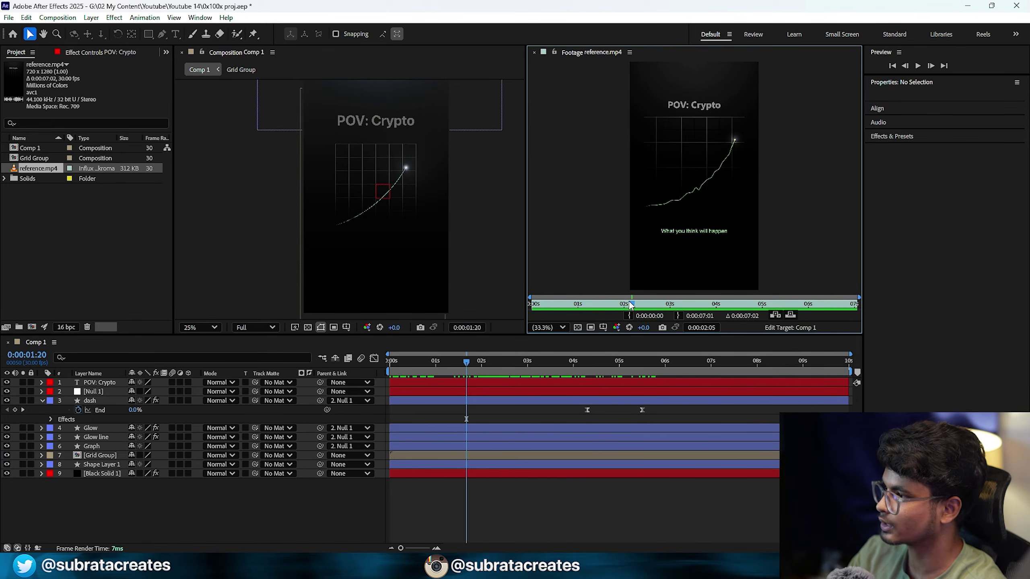
{"action": "right_click", "coordinate": [244, 495]}
{"action": "left_click", "coordinate": [446, 217]}
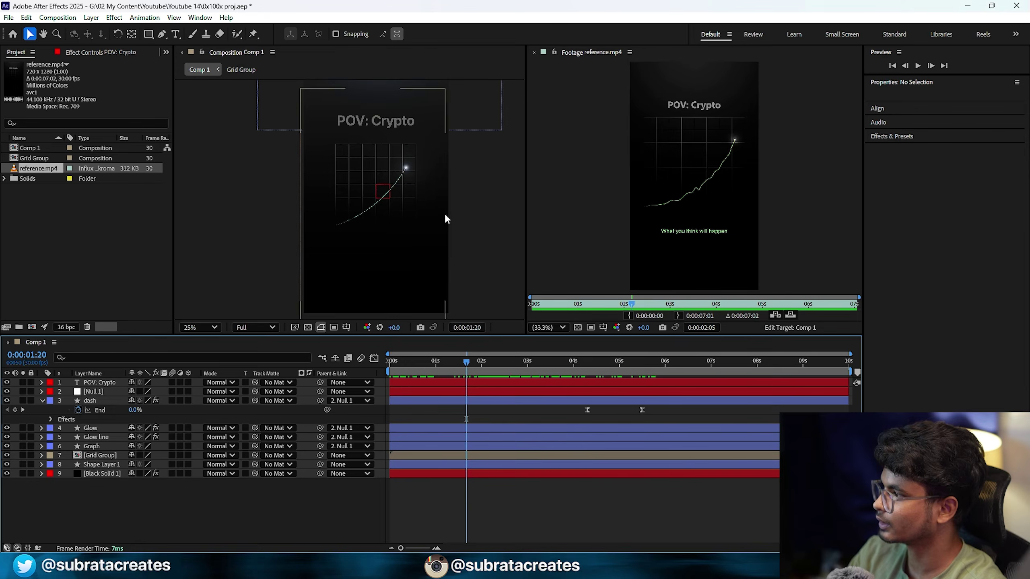
{"action": "left_click", "coordinate": [175, 34]}
{"action": "left_click_drag", "start_coordinate": [316, 238], "coordinate": [442, 276]}
{"action": "type", "text": "W"}
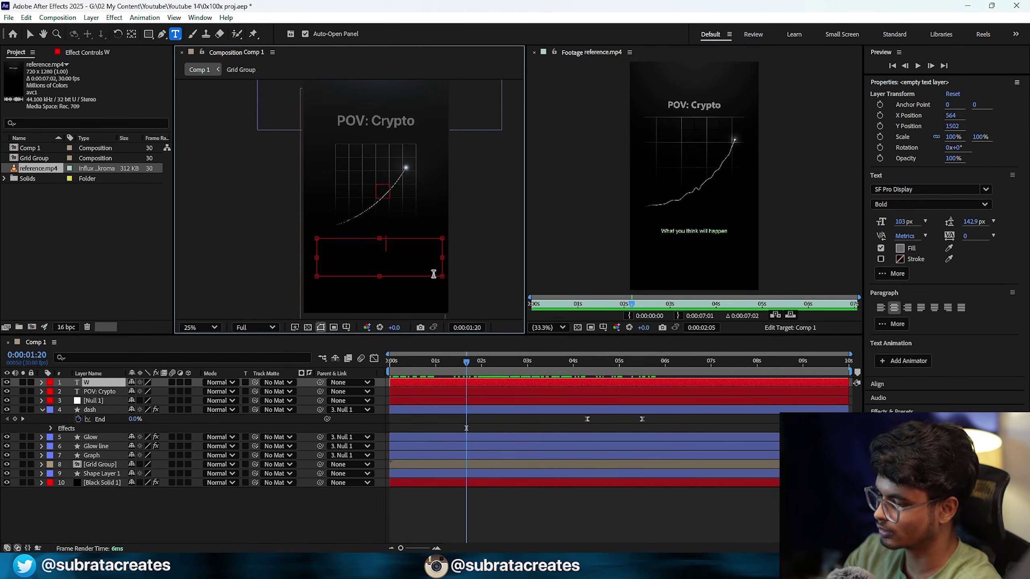
{"action": "type", "text": "hat you"}
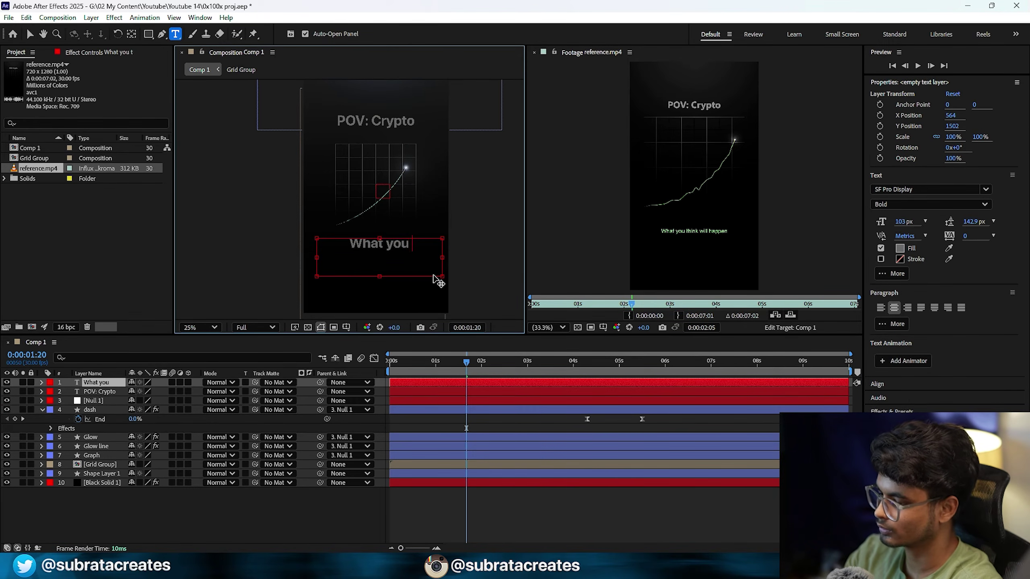
{"action": "type", "text": " think will happen"}
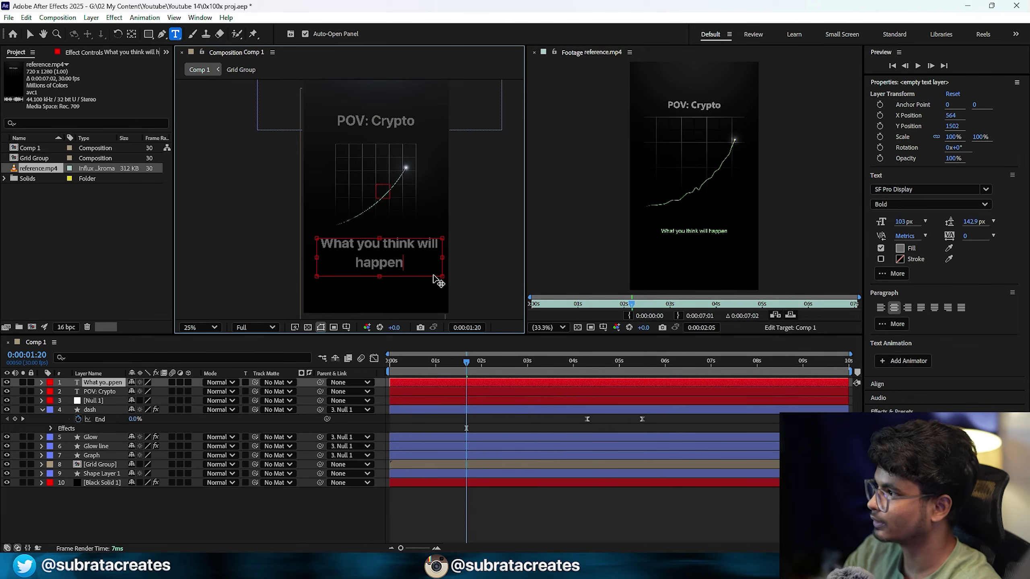
- Set the whole caption's font style to Medium and its size to 65 px
{"action": "key", "text": "ctrl+a"}
{"action": "left_click", "coordinate": [928, 204]}
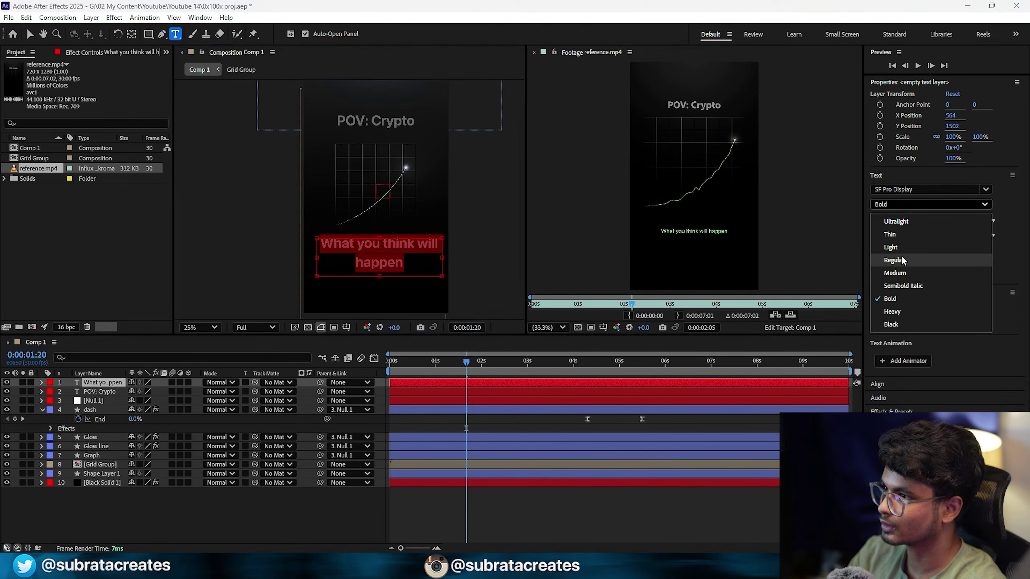
{"action": "left_click", "coordinate": [898, 271]}
{"action": "left_click_drag", "start_coordinate": [907, 226], "coordinate": [882, 224]}
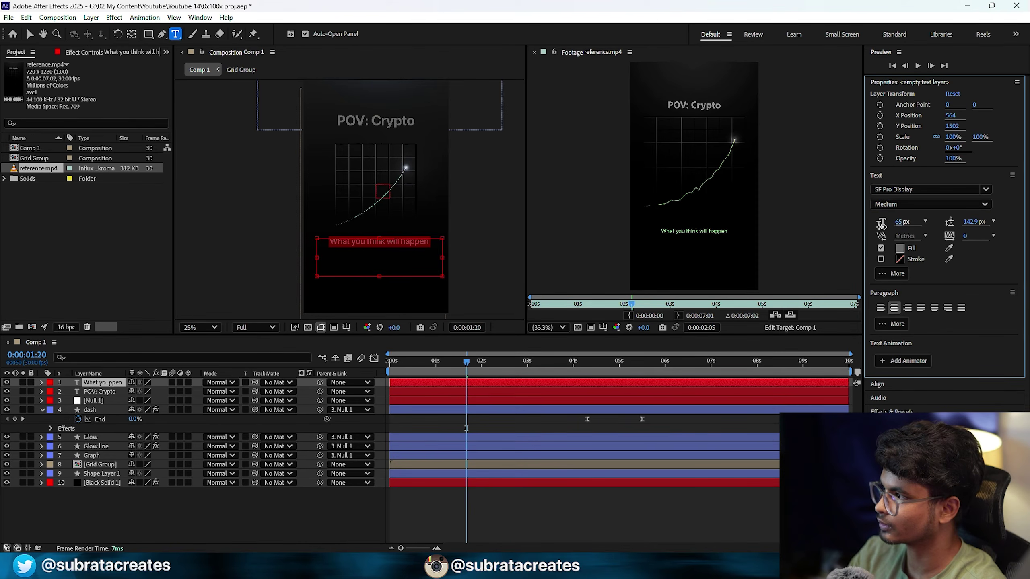
- Change the caption's fill to a green sampled from the reference caption, using hex 219724
{"action": "left_click", "coordinate": [899, 248]}
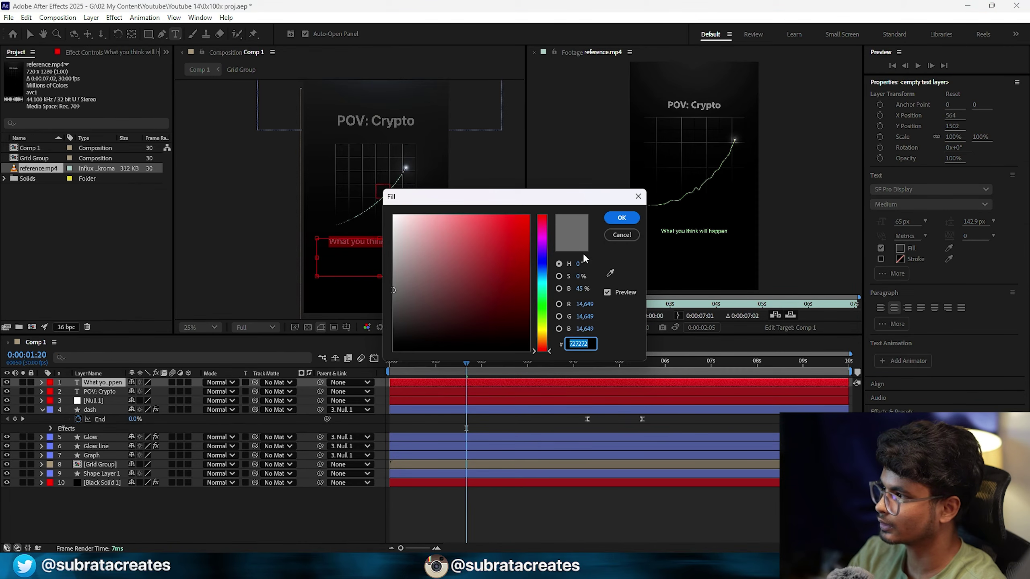
{"action": "left_click", "coordinate": [610, 273]}
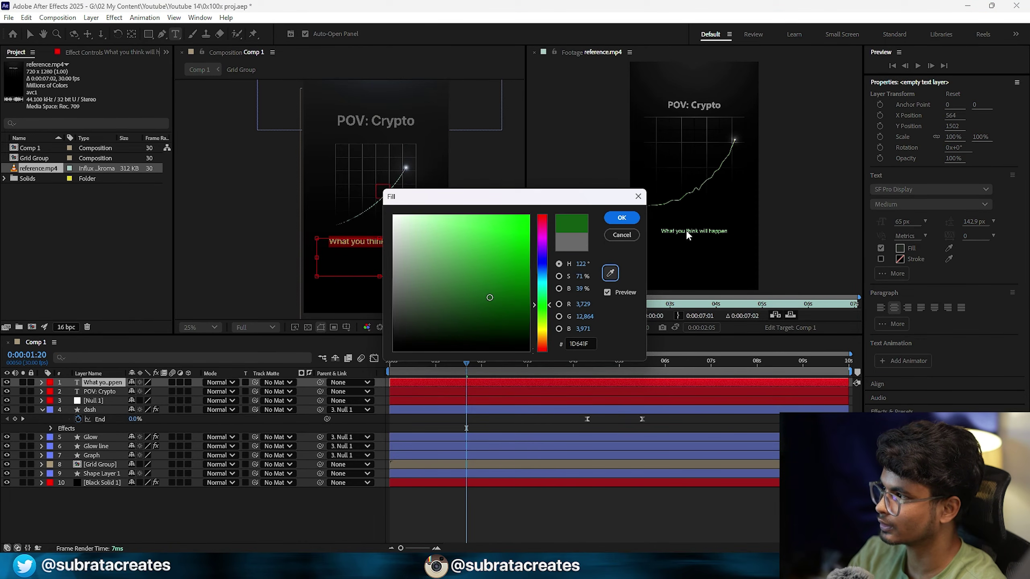
{"action": "left_click", "coordinate": [687, 232]}
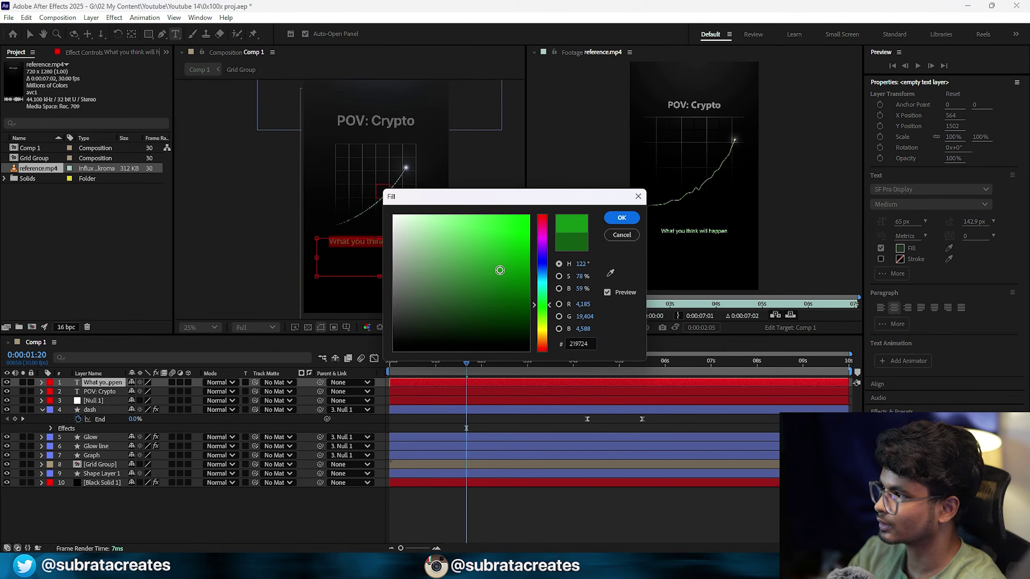
{"action": "left_click", "coordinate": [622, 219]}
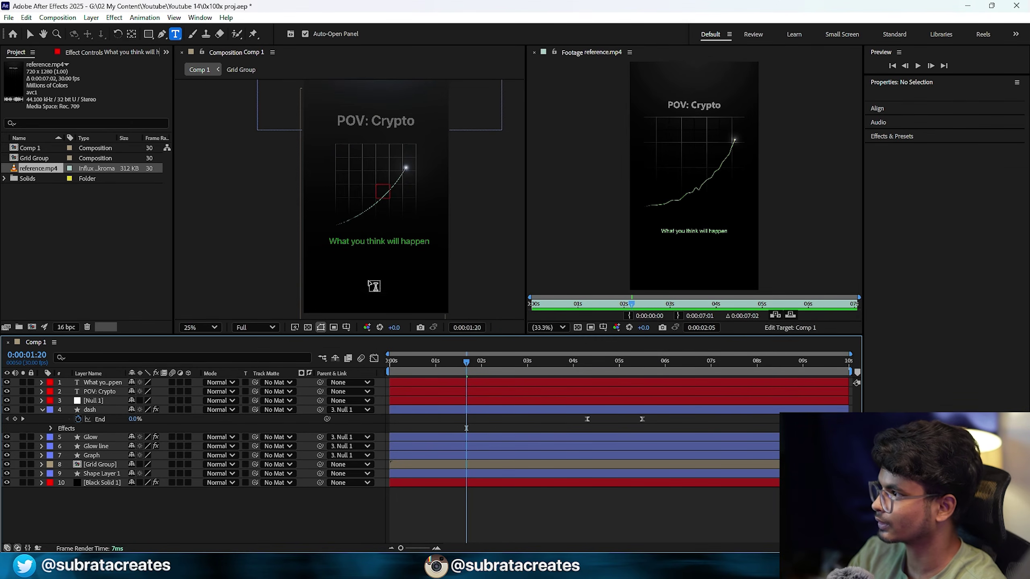
- Centre the caption's anchor point, centre the layer in the composition and move it straight down below the graph
{"action": "scroll", "coordinate": [374, 287], "scroll_direction": "up", "scroll_amount": 4}
{"action": "left_click_drag", "start_coordinate": [363, 204], "coordinate": [302, 180]}
{"action": "scroll", "coordinate": [366, 223], "scroll_direction": "down", "scroll_amount": 1}
{"action": "key", "text": "v"}
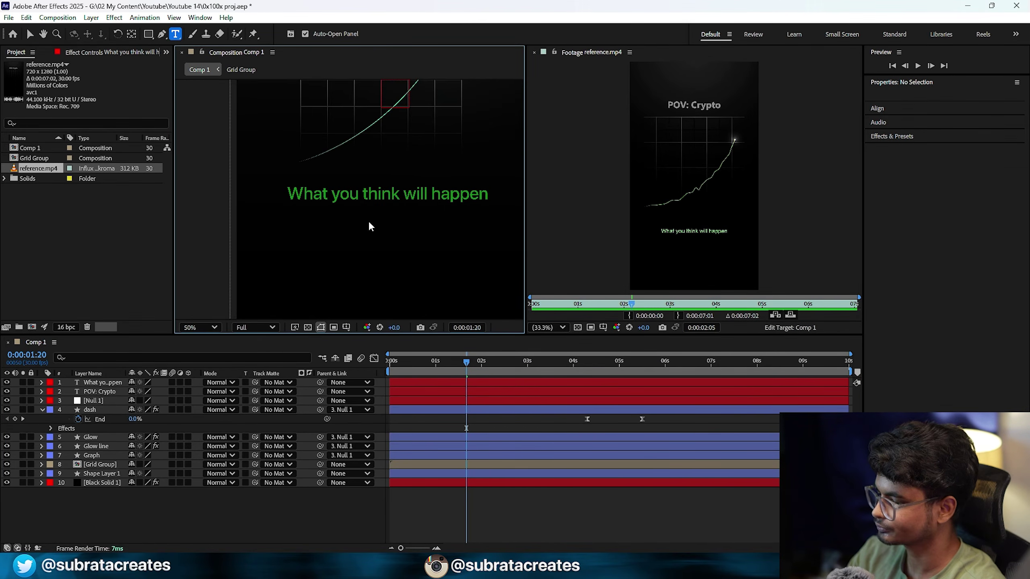
{"action": "left_click_drag", "start_coordinate": [383, 179], "coordinate": [388, 243]}
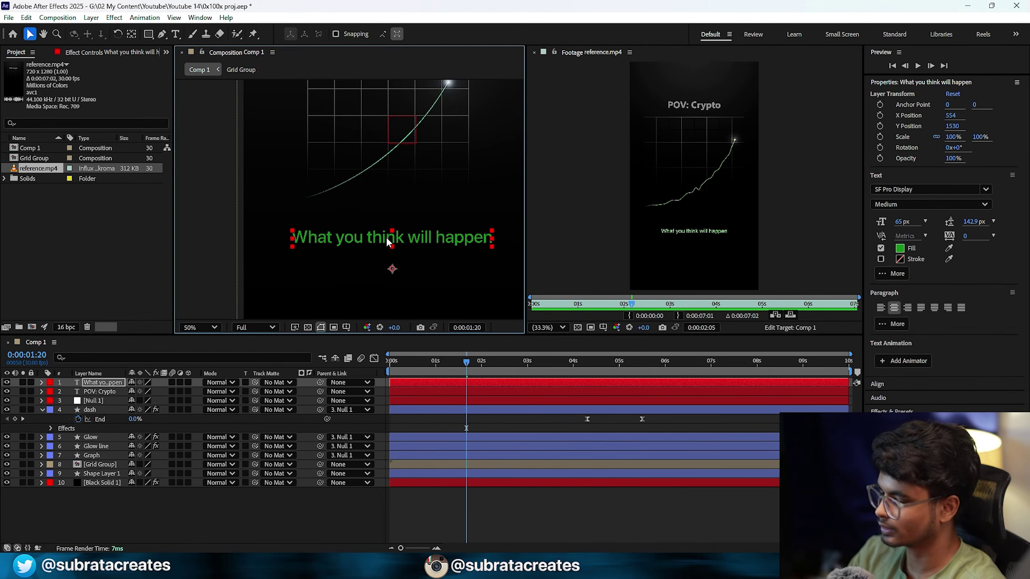
{"action": "key", "text": "ctrl+alt+Home"}
{"action": "key", "text": "ctrl+Home"}
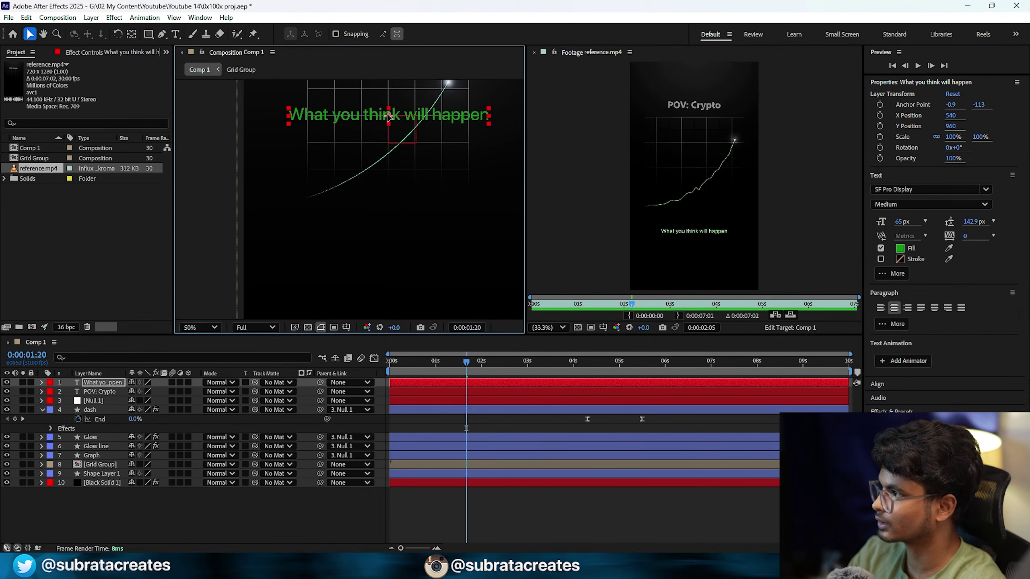
{"action": "left_click_drag", "start_coordinate": [389, 117], "coordinate": [389, 228]}
- Check the caption timing in the reference footage, dock the textevo2 panel beside Properties and apply TextEvo to the "What you think will happen" layer
{"action": "left_click_drag", "start_coordinate": [572, 306], "coordinate": [541, 305]}
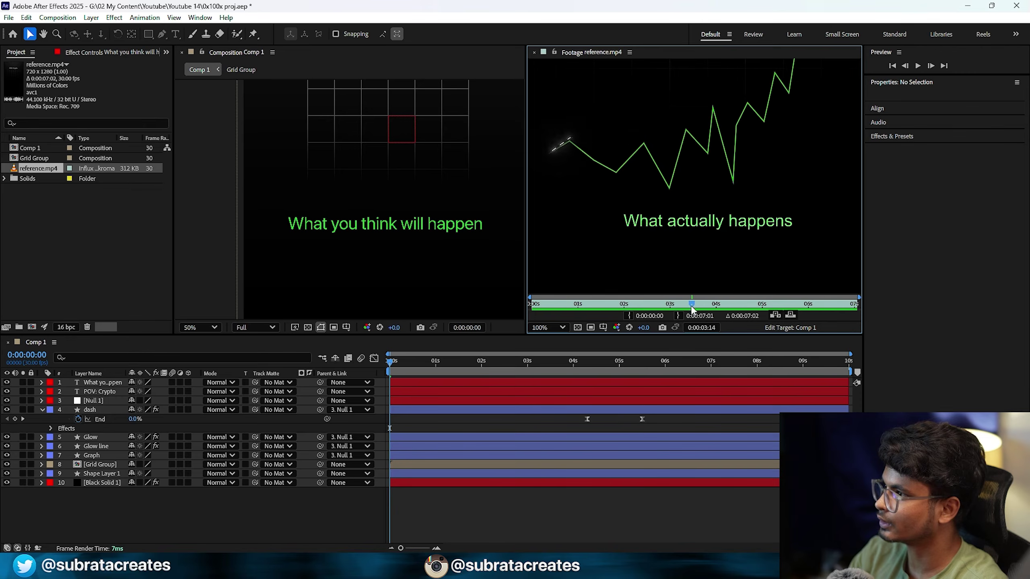
{"action": "left_click_drag", "start_coordinate": [555, 306], "coordinate": [610, 307]}
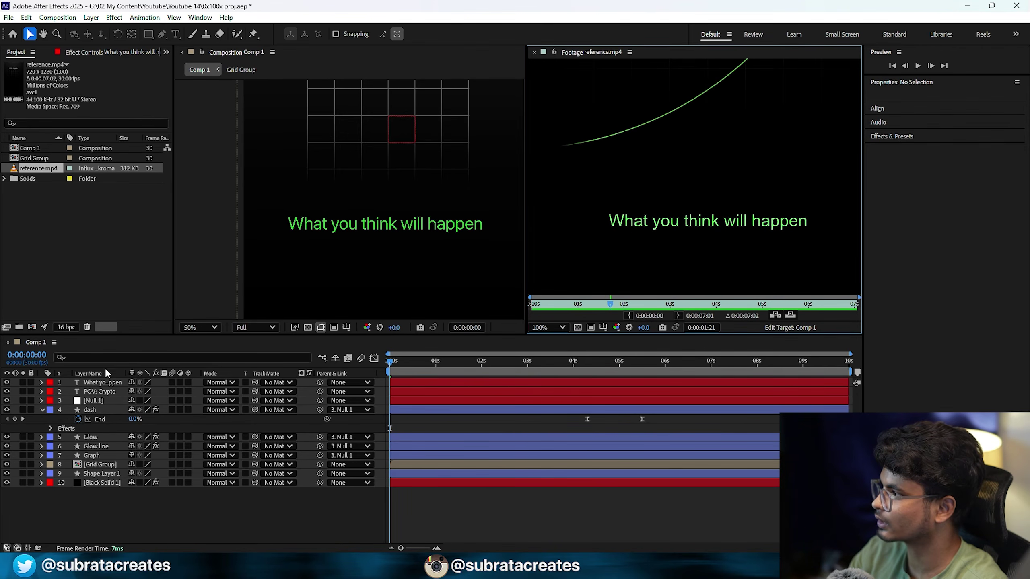
{"action": "left_click", "coordinate": [102, 383]}
{"action": "key", "text": "ctrl+alt+Home"}
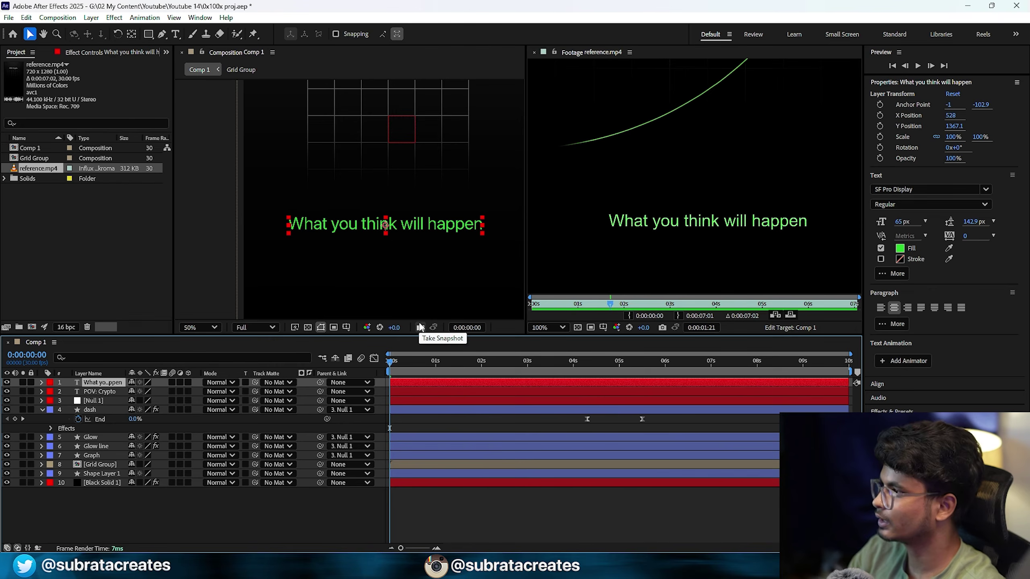
{"action": "left_click_drag", "start_coordinate": [632, 155], "coordinate": [971, 235]}
{"action": "left_click_drag", "start_coordinate": [971, 235], "coordinate": [884, 191]}
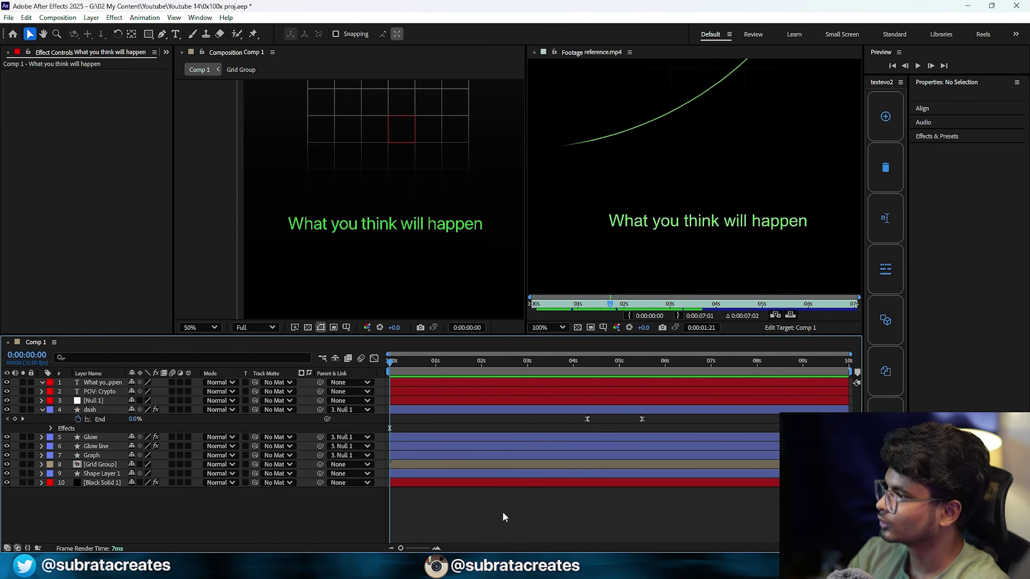
{"action": "left_click", "coordinate": [401, 384]}
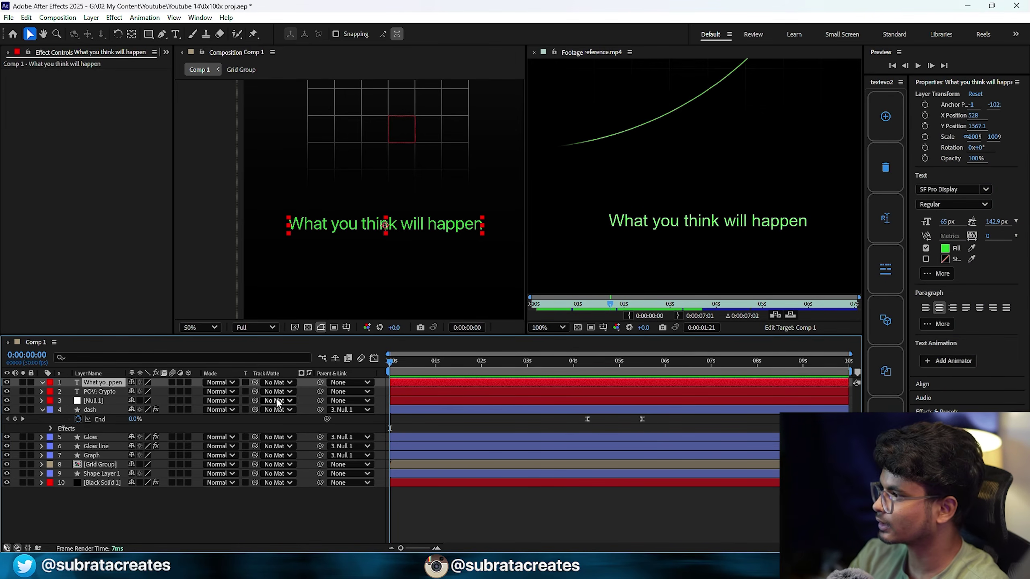
{"action": "left_click", "coordinate": [885, 117]}
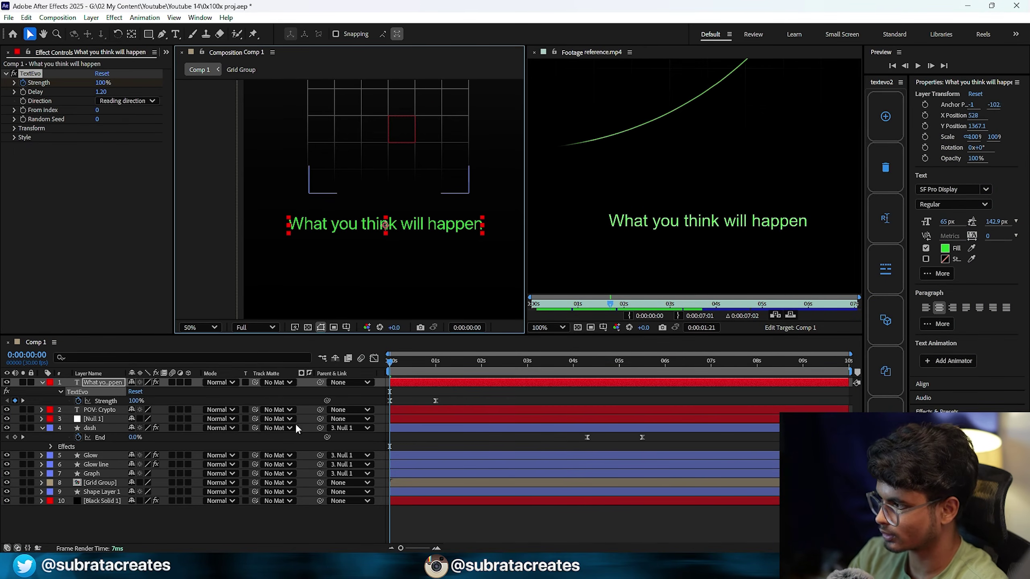
- Scrub through the first second of the composition to preview the caption's TextEvo animation, and reselect the caption layer
{"action": "left_click", "coordinate": [302, 523]}
{"action": "left_click_drag", "start_coordinate": [390, 371], "coordinate": [442, 374]}
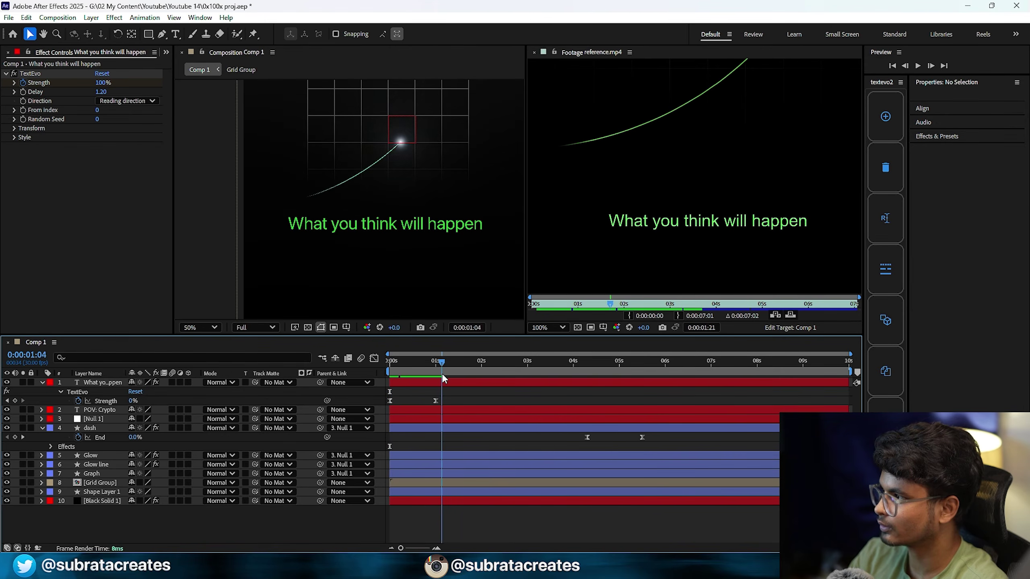
{"action": "left_click", "coordinate": [441, 382]}
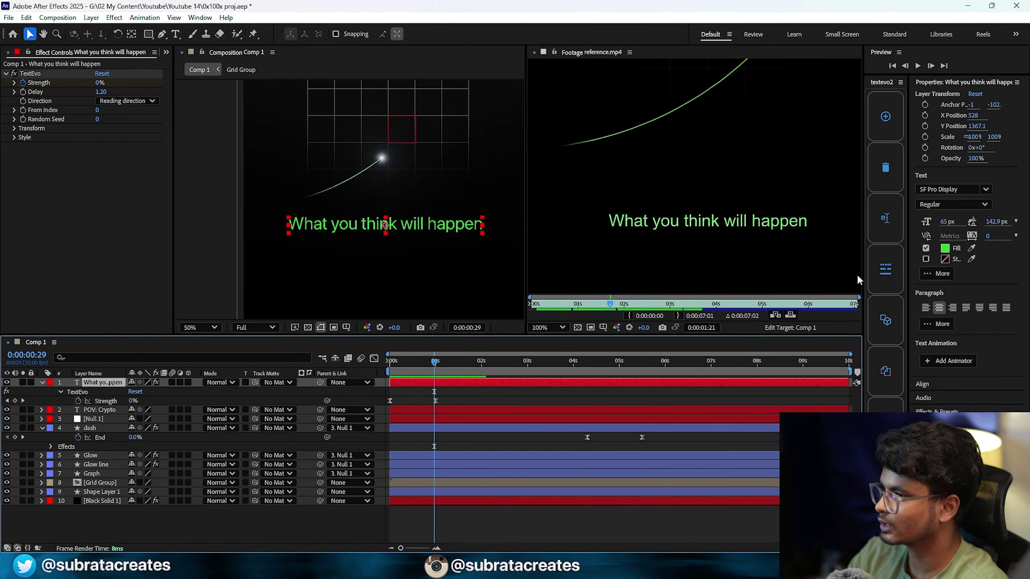
- Base the caption's TextEvo animation on words, set its Position Y to 152 and preview the motion
{"action": "left_click", "coordinate": [885, 271]}
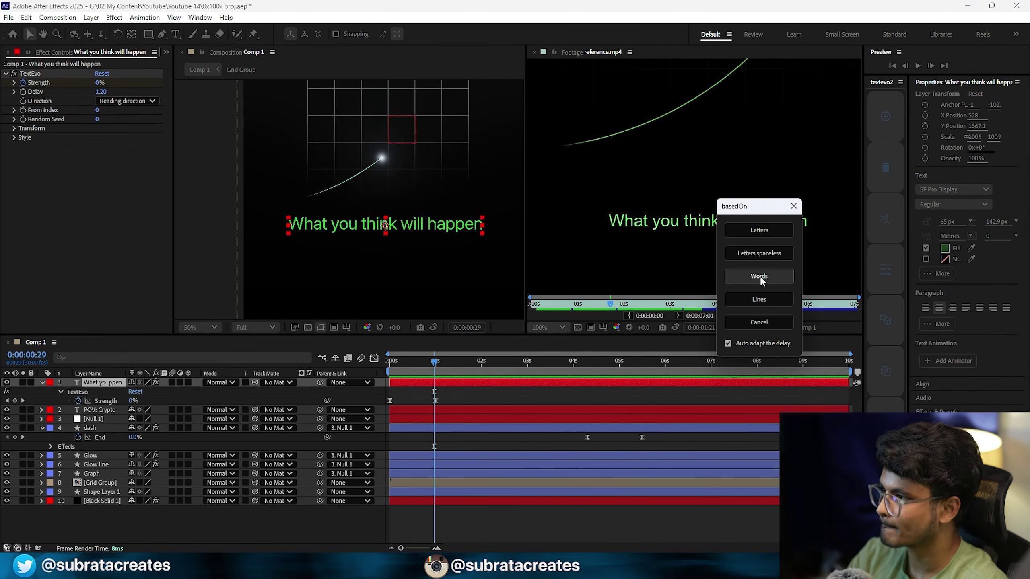
{"action": "left_click", "coordinate": [760, 277]}
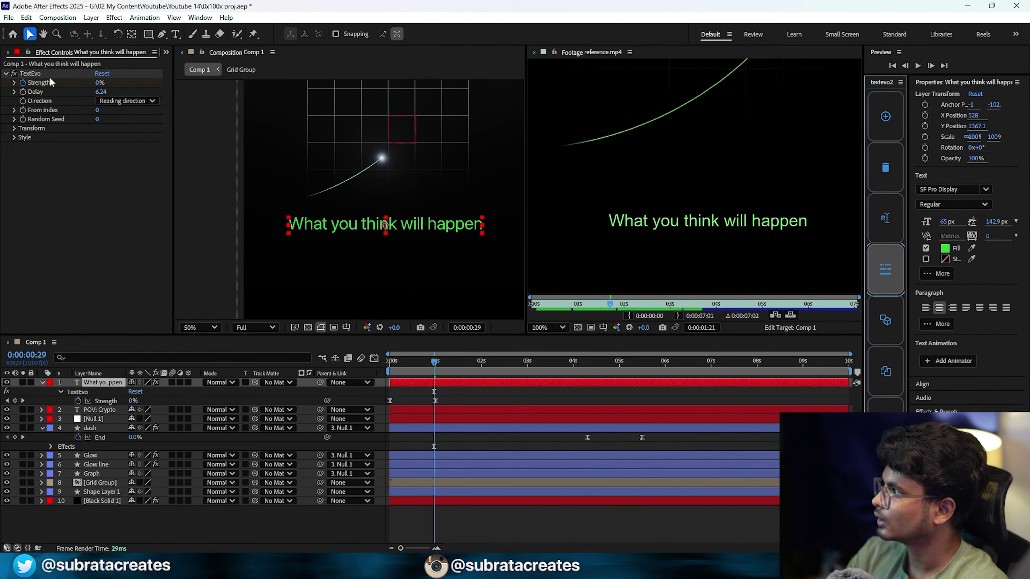
{"action": "left_click", "coordinate": [15, 129]}
{"action": "left_click", "coordinate": [24, 146]}
{"action": "left_click_drag", "start_coordinate": [101, 164], "coordinate": [123, 168]}
{"action": "left_click", "coordinate": [455, 397]}
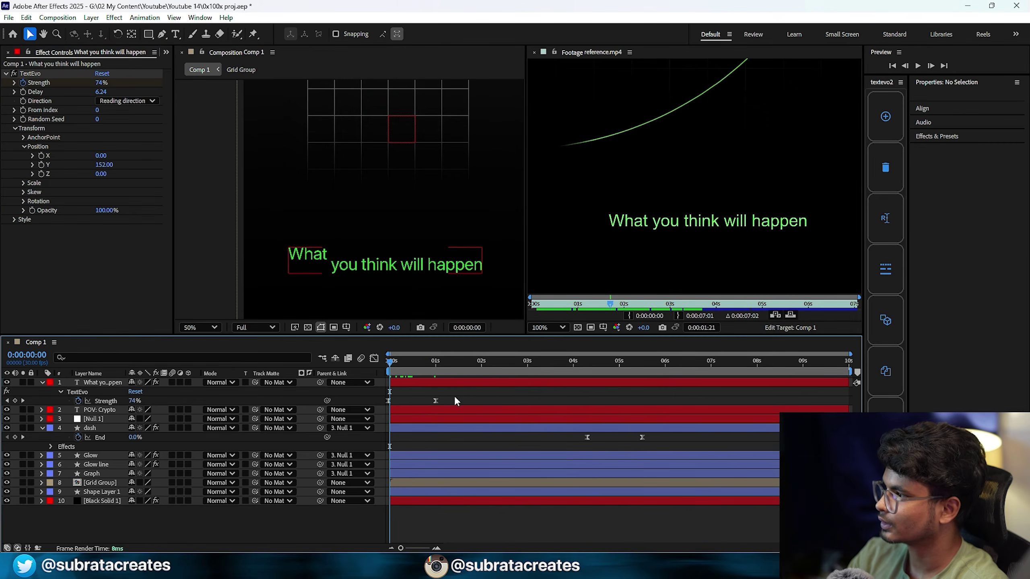
{"action": "key", "text": "space"}
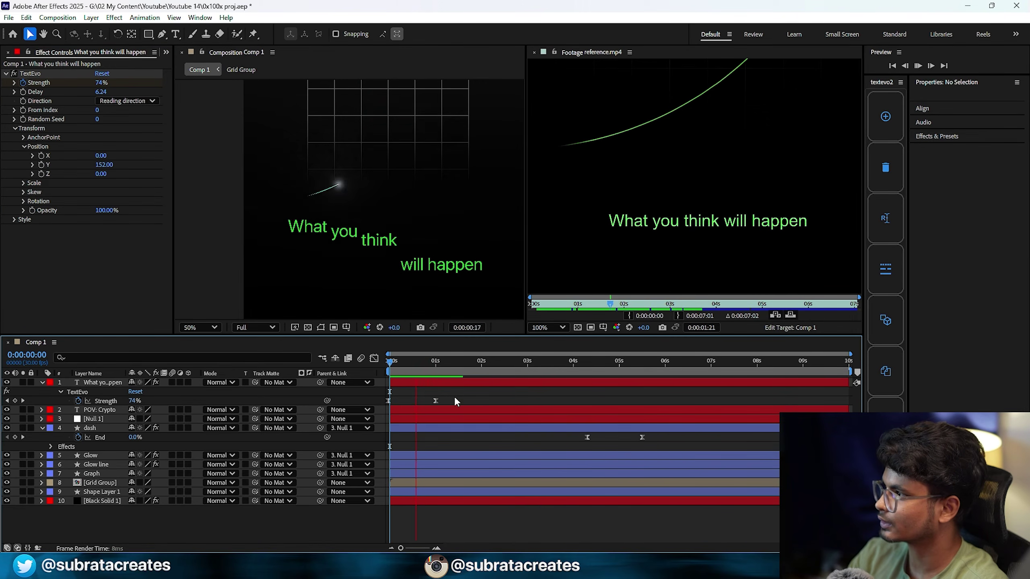
{"action": "key", "text": "space"}
- Set the TextEvo transform opacity to 0% and preview the word-by-word fade-in from the start
{"action": "left_click", "coordinate": [57, 210]}
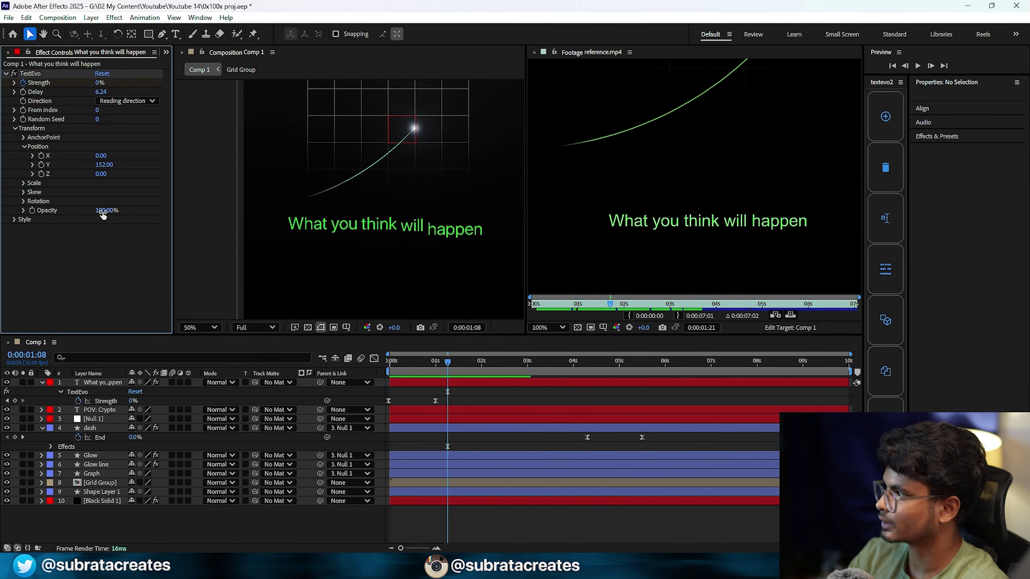
{"action": "left_click_drag", "start_coordinate": [103, 212], "coordinate": [3, 230]}
{"action": "left_click", "coordinate": [389, 361]}
{"action": "key", "text": "space"}
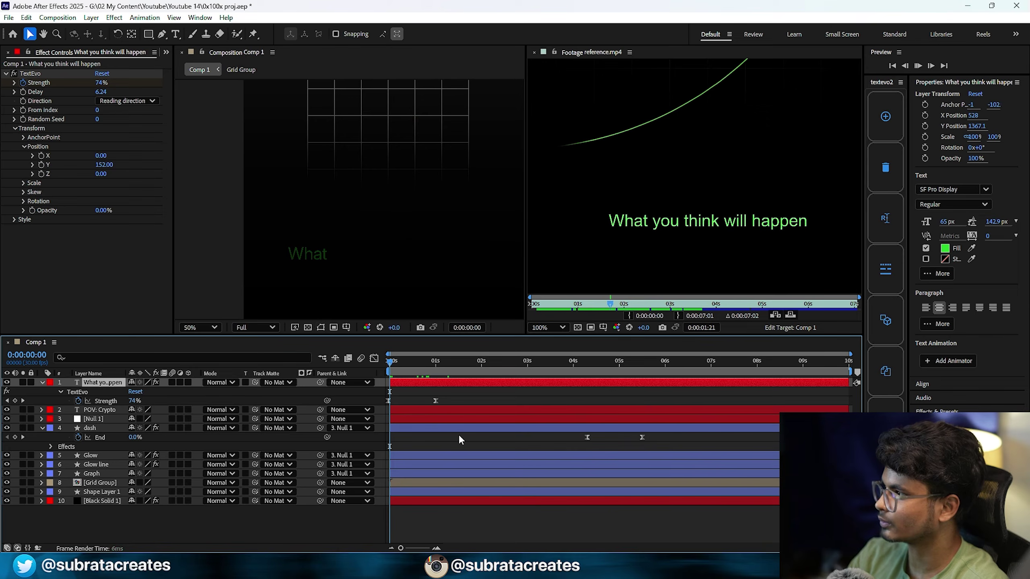
{"action": "key", "text": "space"}
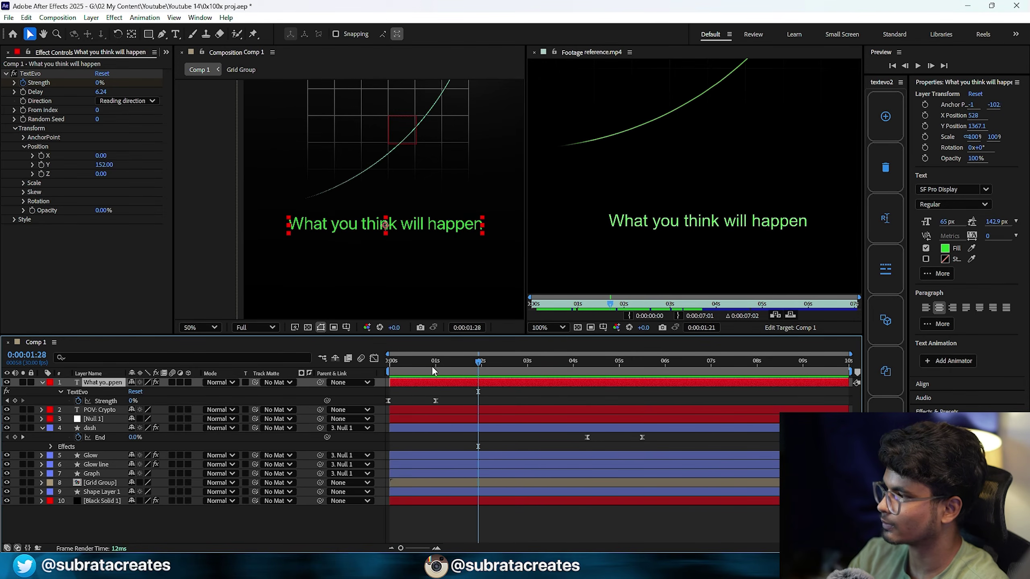
{"action": "key", "text": "space"}
- Shift the first Strength keyframe slightly later, move the caption layer to start at about half a second and preview it
{"action": "left_click_drag", "start_coordinate": [389, 400], "coordinate": [412, 380]}
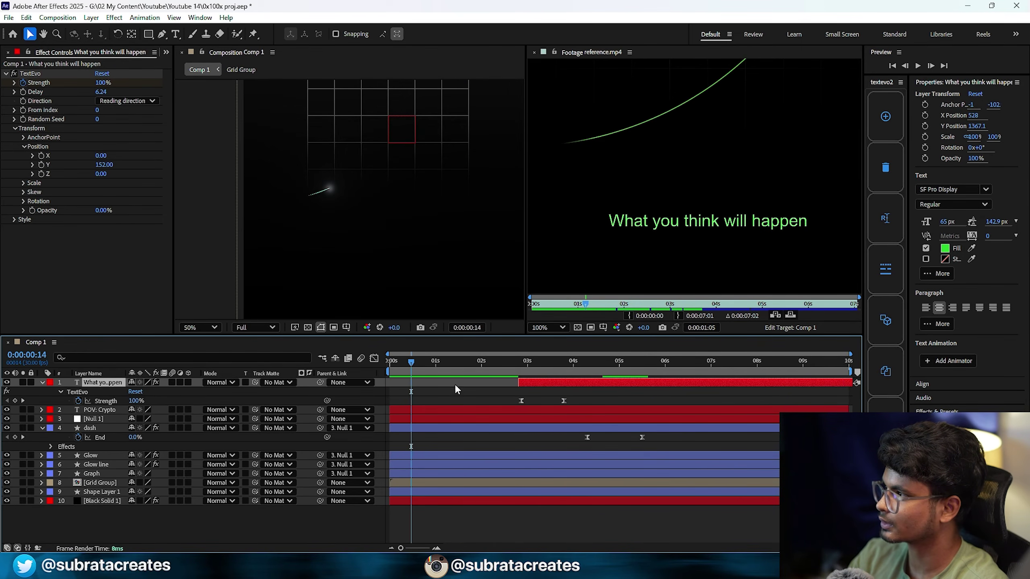
{"action": "left_click_drag", "start_coordinate": [532, 381], "coordinate": [434, 384]}
{"action": "key", "text": "space"}
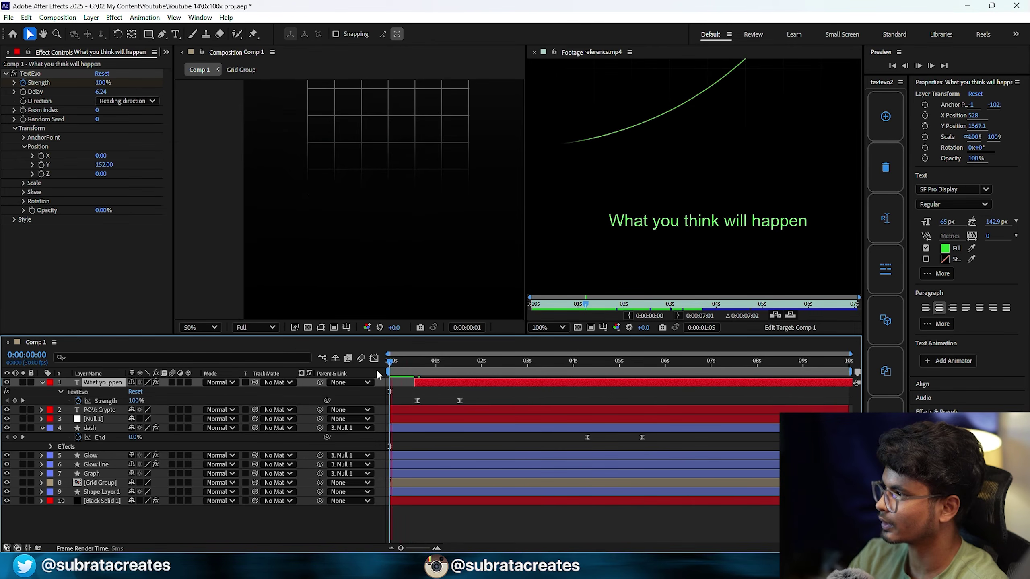
{"action": "key", "text": "space"}
{"action": "scroll", "coordinate": [633, 215], "scroll_direction": "down", "scroll_amount": 1}
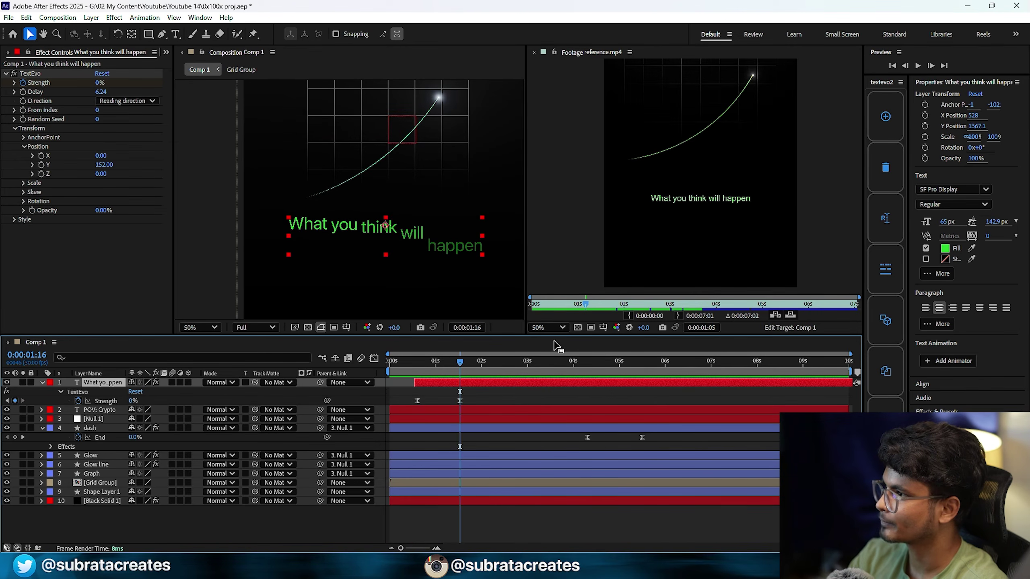
- Check the caption's entrance in the reference footage and move the caption layer back to the composition's start
{"action": "mouse_move", "coordinate": [576, 306]}
{"action": "left_mouse_down"}
{"action": "mouse_move", "coordinate": [536, 305]}
{"action": "mouse_move", "coordinate": [563, 305]}
{"action": "left_mouse_up"}
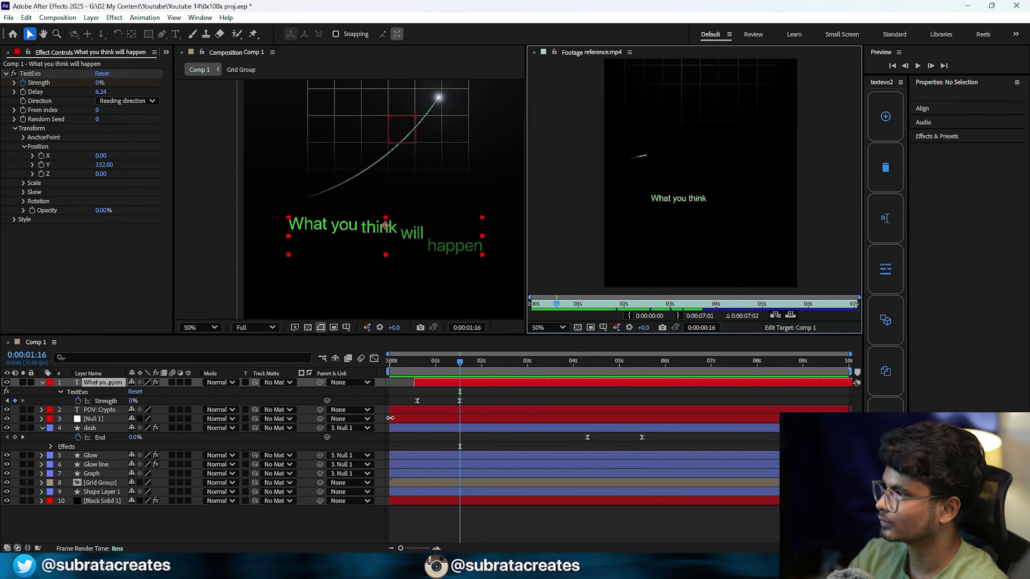
{"action": "left_click", "coordinate": [424, 382]}
{"action": "left_click_drag", "start_coordinate": [417, 383], "coordinate": [393, 372]}
{"action": "left_click_drag", "start_coordinate": [392, 373], "coordinate": [453, 372]}
- Match the reference footage around 0:00:02:18 and trim the end of the "What you think will happen" layer at 0:00:03:12
{"action": "mouse_move", "coordinate": [557, 304]}
{"action": "left_mouse_down"}
{"action": "mouse_move", "coordinate": [705, 320]}
{"action": "mouse_move", "coordinate": [669, 318]}
{"action": "mouse_move", "coordinate": [705, 320]}
{"action": "mouse_move", "coordinate": [685, 317]}
{"action": "left_mouse_up"}
{"action": "mouse_move", "coordinate": [543, 367]}
{"action": "left_mouse_down"}
{"action": "mouse_move", "coordinate": [494, 366]}
{"action": "mouse_move", "coordinate": [546, 371]}
{"action": "left_mouse_up"}
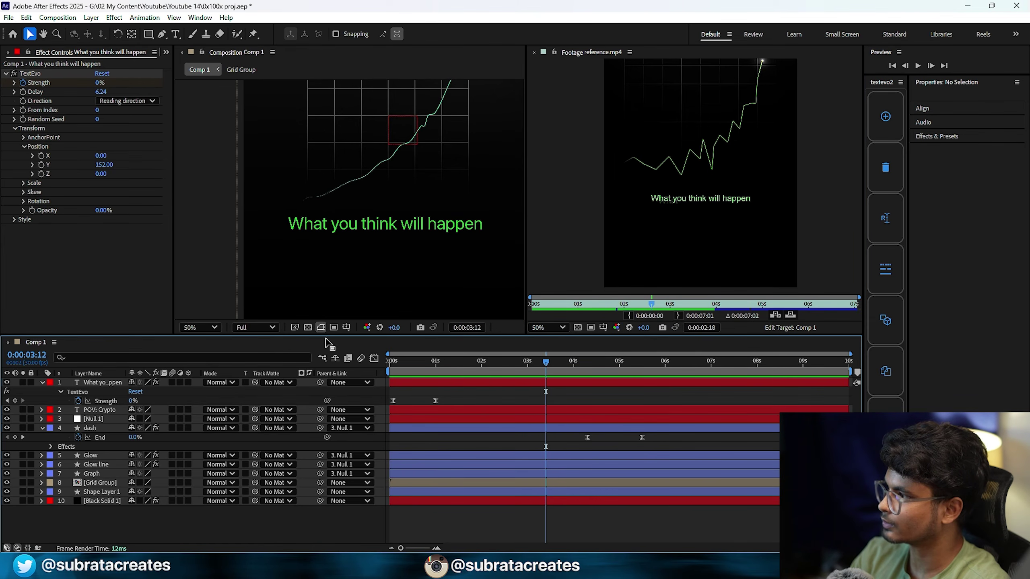
{"action": "left_click", "coordinate": [192, 327]}
{"action": "left_click", "coordinate": [203, 344]}
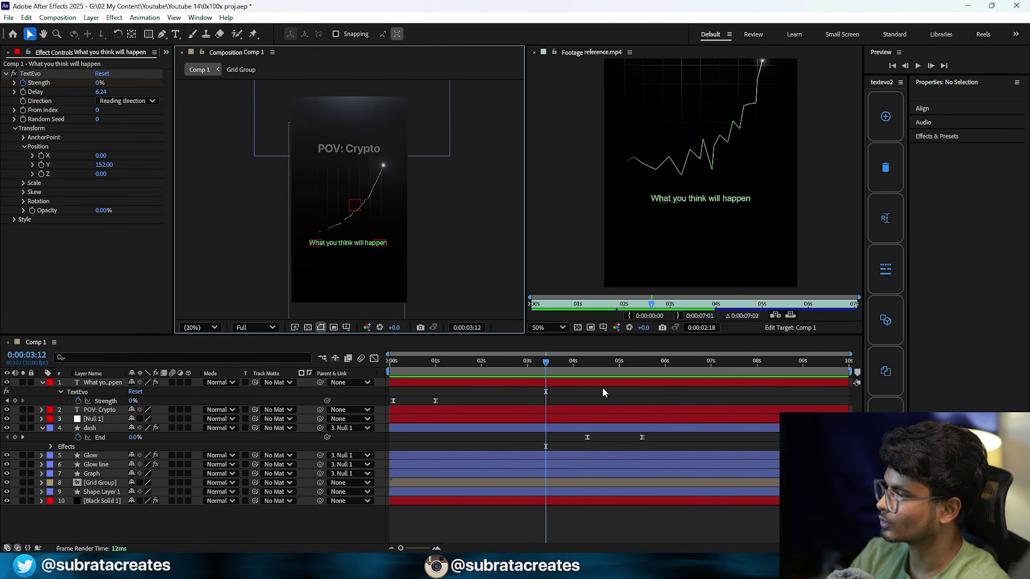
{"action": "left_click", "coordinate": [549, 382]}
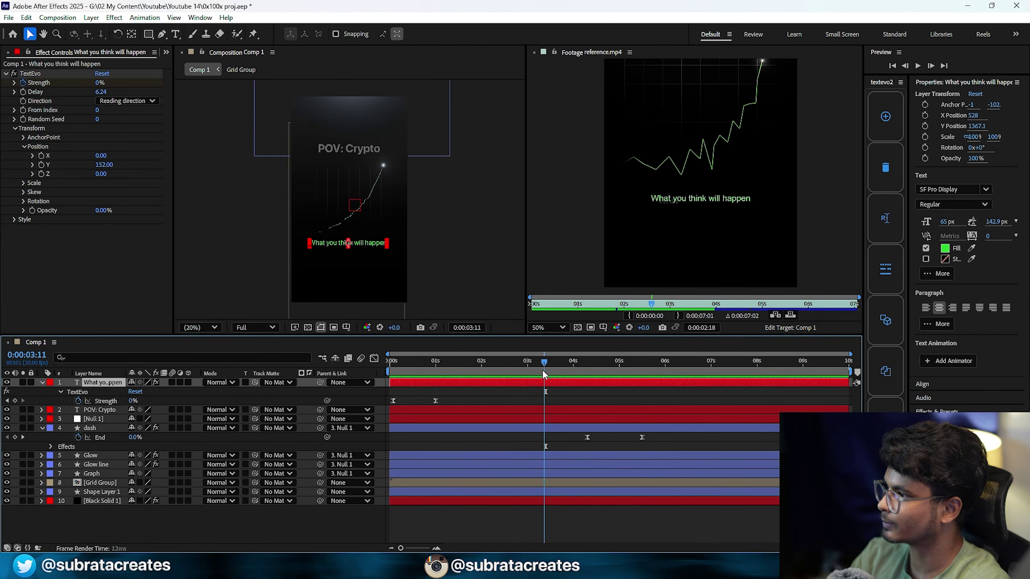
{"action": "scroll", "coordinate": [546, 372], "scroll_direction": "up", "scroll_amount": 2}
{"action": "left_click", "coordinate": [553, 391]}
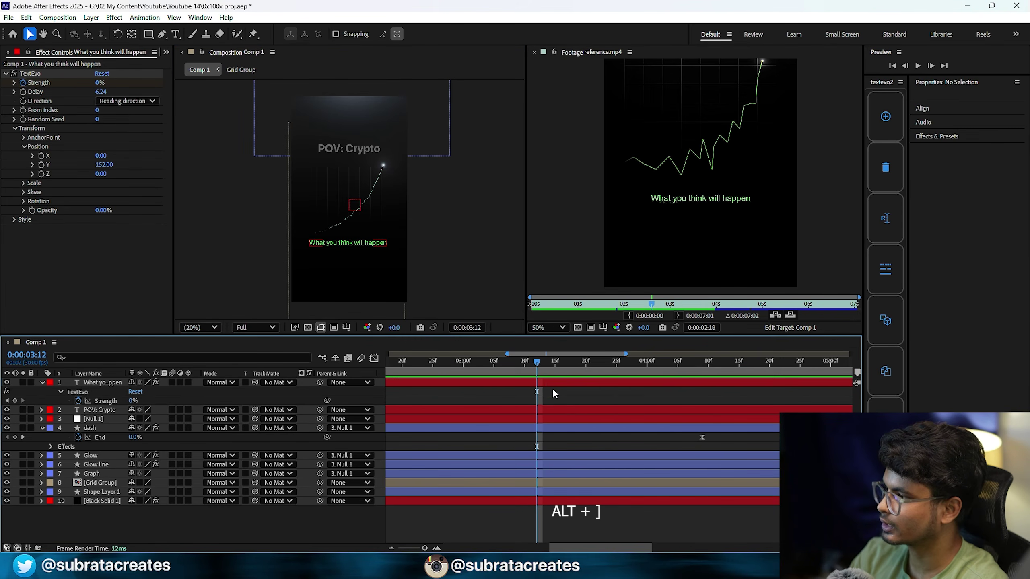
{"action": "left_click", "coordinate": [546, 382]}
{"action": "key", "text": "alt+bracketright"}
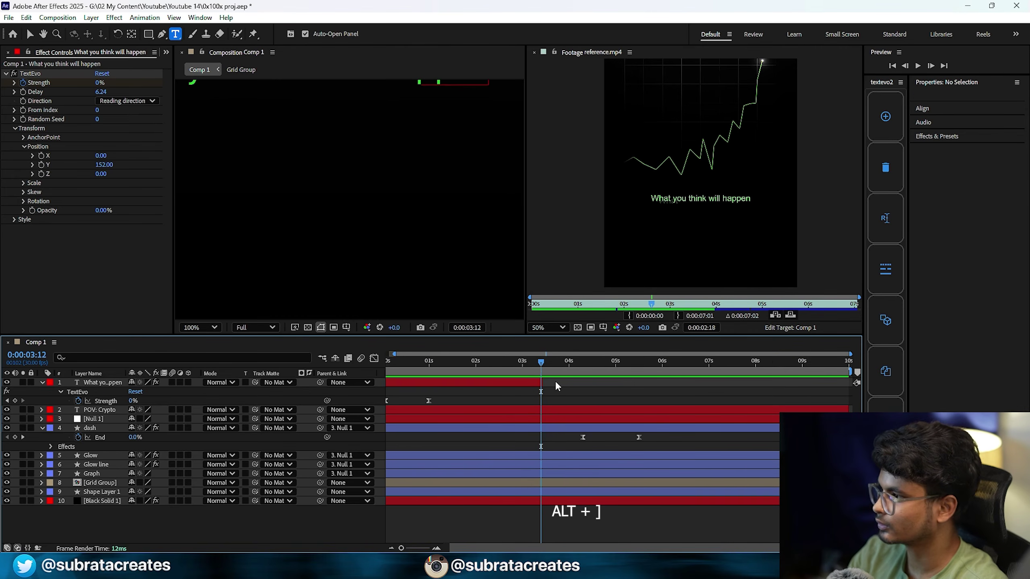
- Duplicate the "What you think will happen" layer and move the copy to begin at 0:00:03:13, where the original ends
{"action": "left_click", "coordinate": [499, 365]}
{"action": "left_click_drag", "start_coordinate": [503, 371], "coordinate": [542, 372]}
{"action": "scroll", "coordinate": [328, 220], "scroll_direction": "down", "scroll_amount": 2}
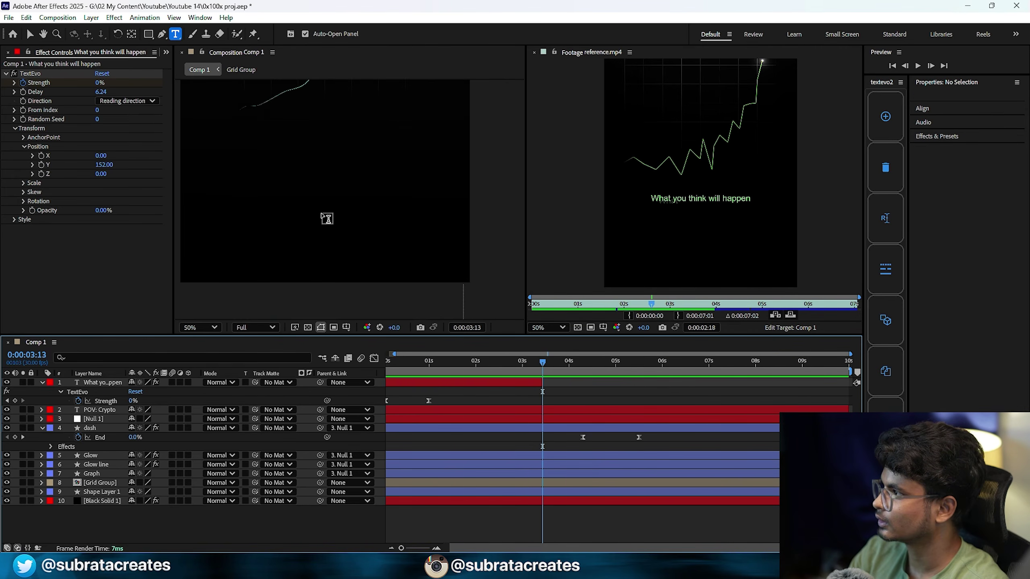
{"action": "scroll", "coordinate": [344, 229], "scroll_direction": "down", "scroll_amount": 2}
{"action": "left_click", "coordinate": [96, 383]}
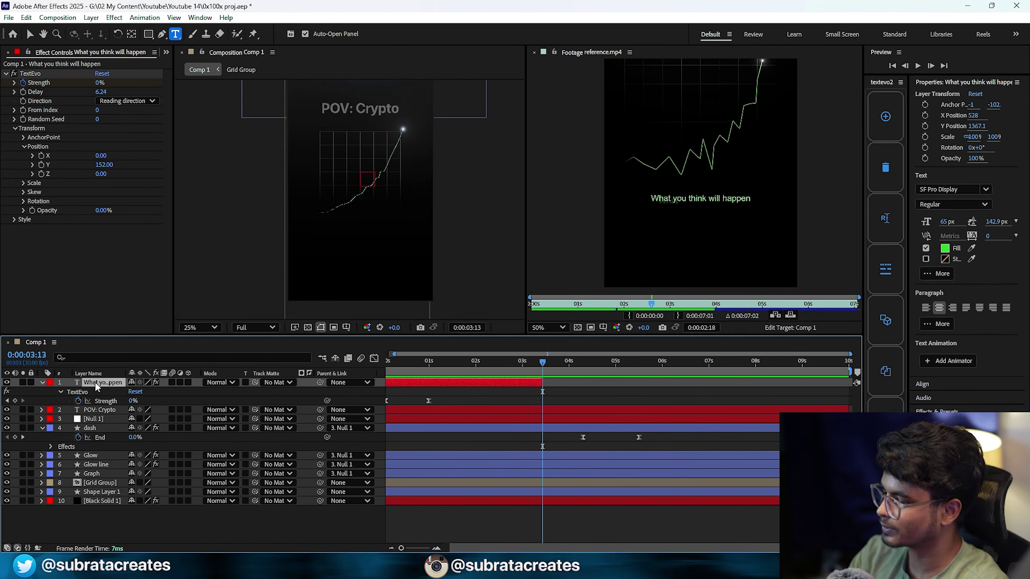
{"action": "key", "text": "ctrl+d"}
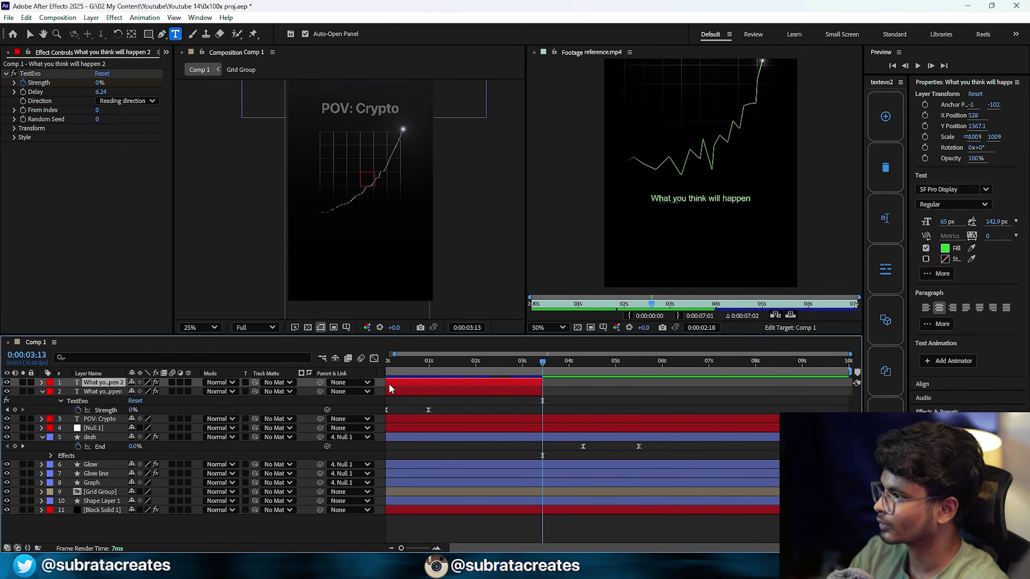
{"action": "left_click_drag", "start_coordinate": [389, 384], "coordinate": [547, 389]}
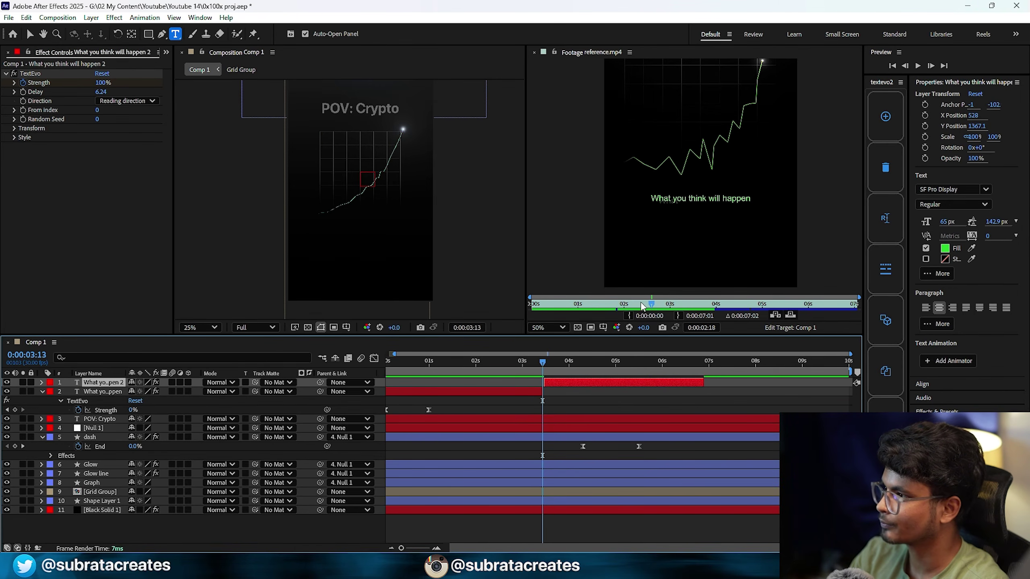
- Check the second caption in the reference footage and change the duplicated layer's text to "What actually happens"
{"action": "left_click_drag", "start_coordinate": [642, 307], "coordinate": [703, 309]}
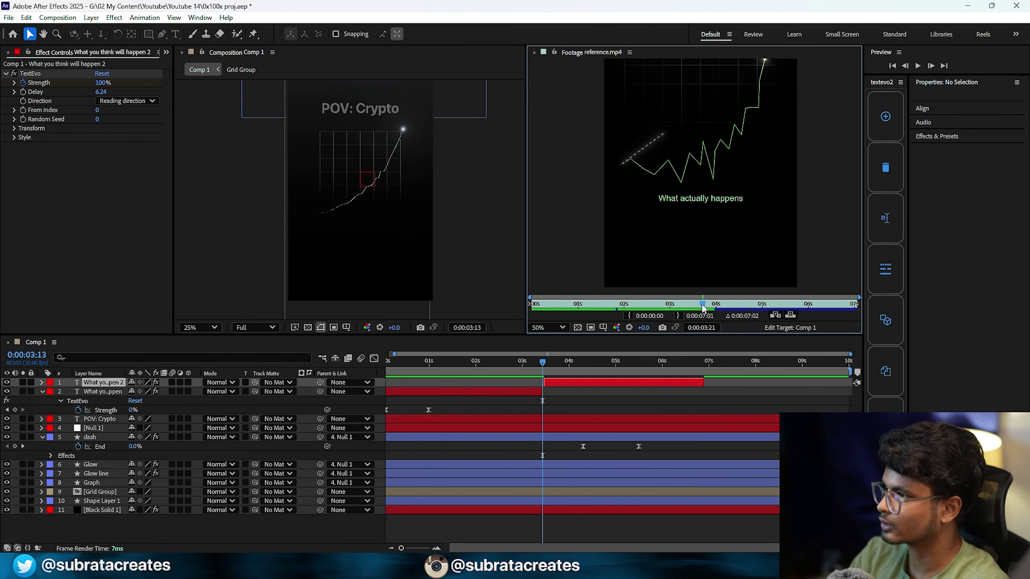
{"action": "left_click", "coordinate": [607, 379]}
{"action": "key", "text": "space"}
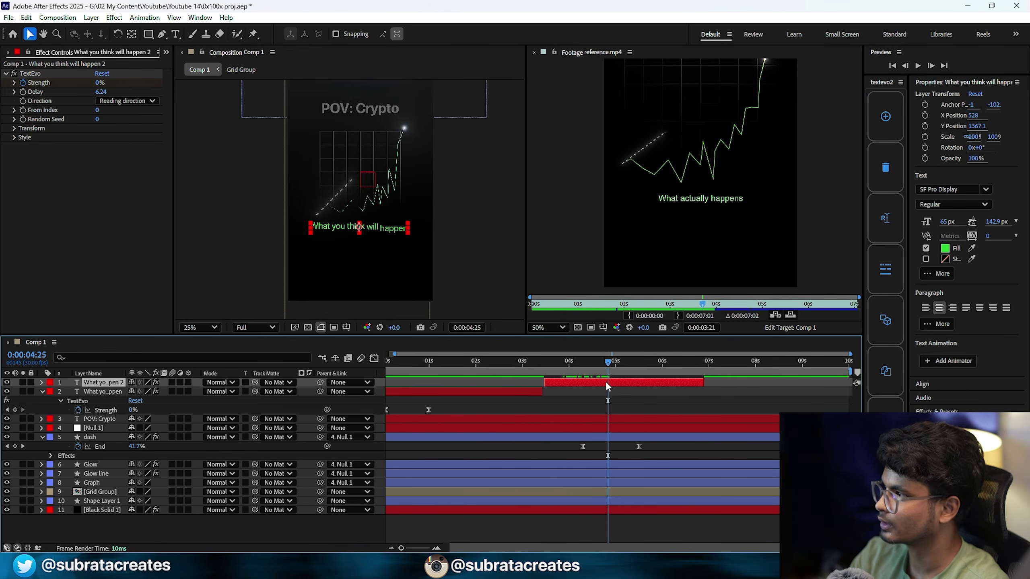
{"action": "double_click", "coordinate": [605, 381]}
{"action": "type", "text": "What"}
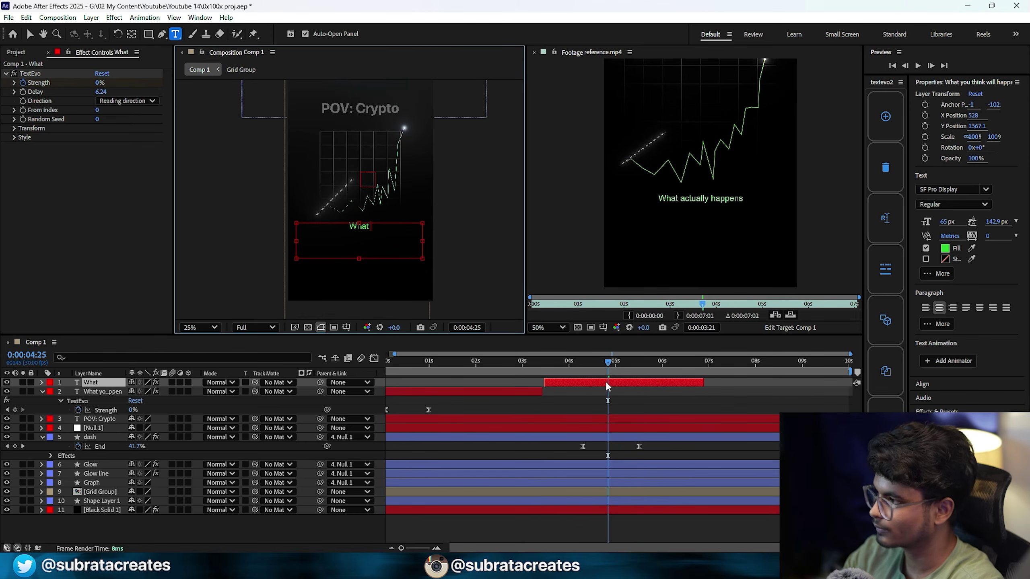
{"action": "type", "text": " actually happens"}
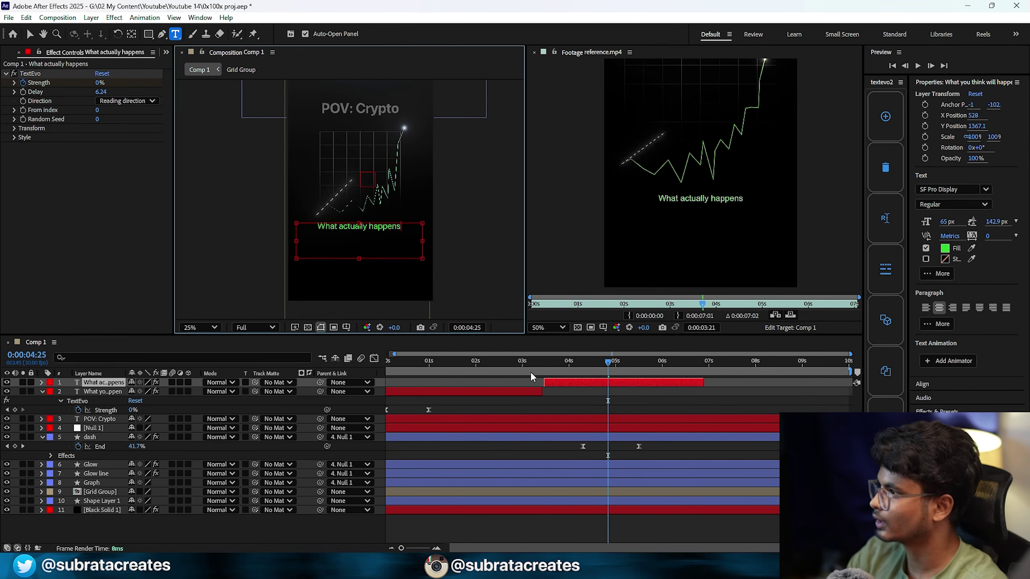
- Align the start of the "What actually happens" layer with the first caption's end at 0:00:03:13 and preview the composition
{"action": "left_click", "coordinate": [589, 399]}
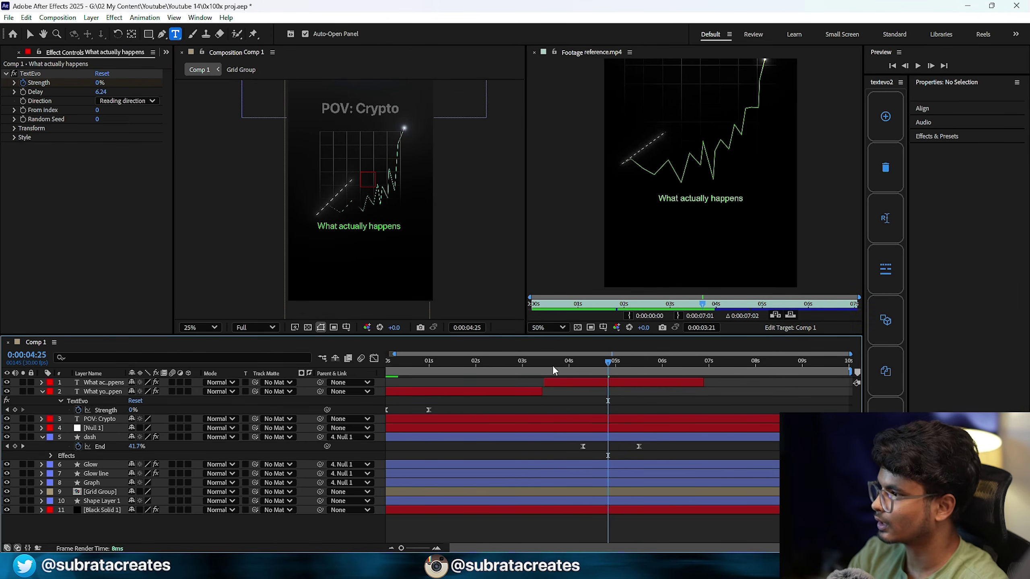
{"action": "left_click", "coordinate": [543, 363]}
{"action": "scroll", "coordinate": [542, 390], "scroll_direction": "up", "scroll_amount": 3}
{"action": "left_click_drag", "start_coordinate": [600, 385], "coordinate": [587, 385]}
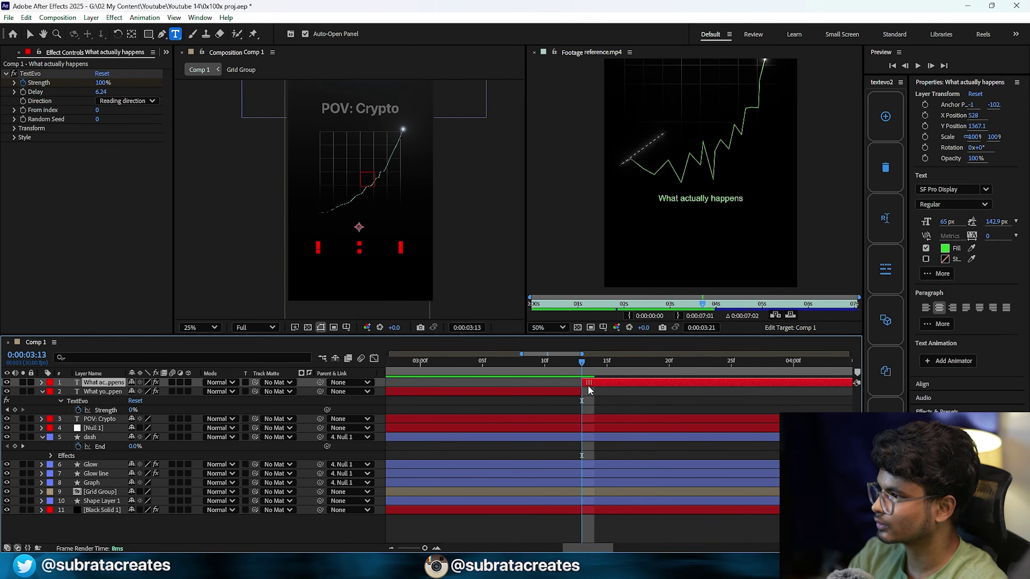
{"action": "scroll", "coordinate": [588, 385], "scroll_direction": "down", "scroll_amount": 3}
{"action": "left_click_drag", "start_coordinate": [525, 364], "coordinate": [276, 384]}
{"action": "key", "text": "space"}
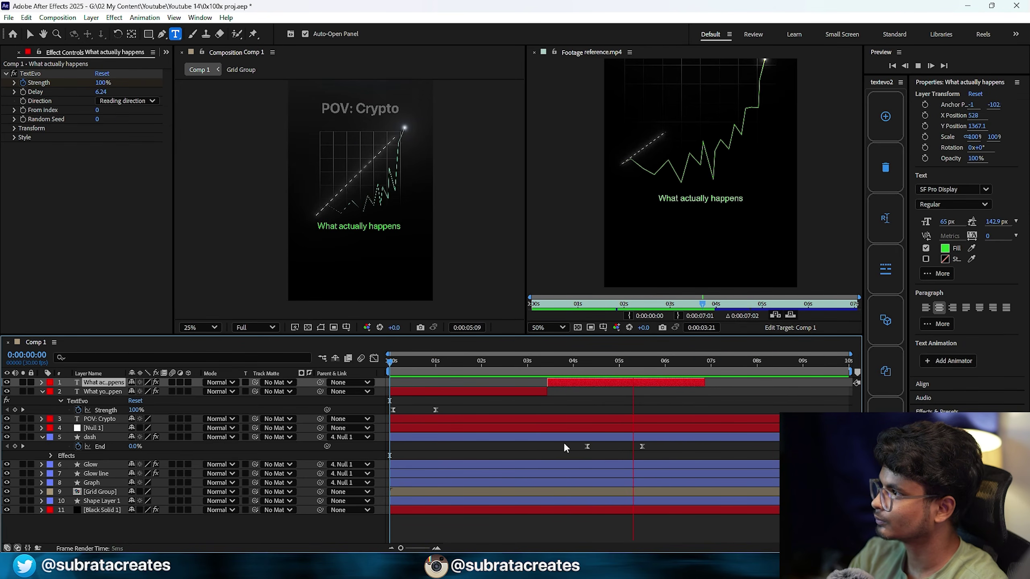
- Extend the "What actually happens" layer to about 9.5 s and examine the caption's fade-out in the reference footage
{"action": "left_click", "coordinate": [708, 371]}
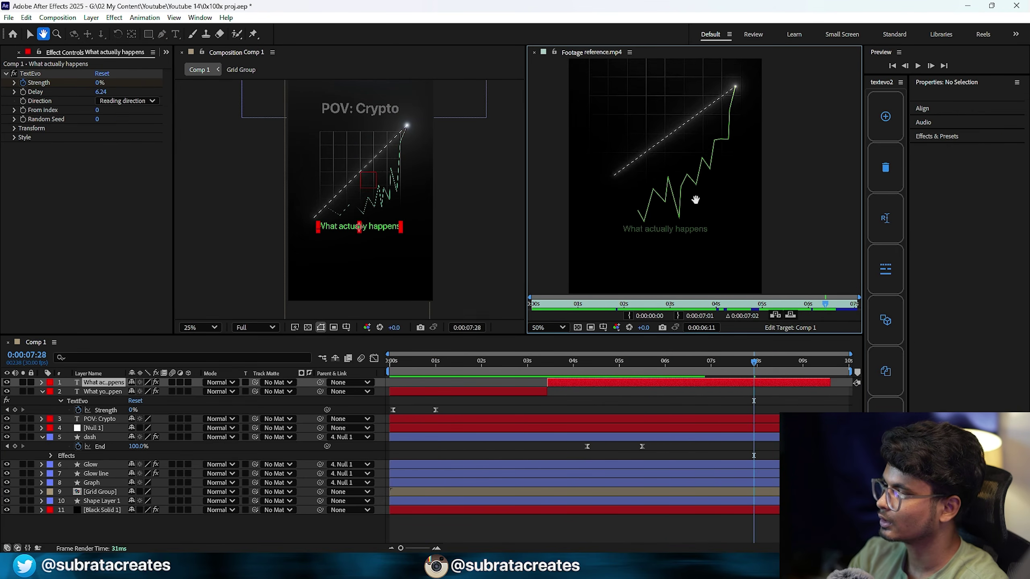
{"action": "left_click_drag", "start_coordinate": [694, 199], "coordinate": [707, 211]}
{"action": "mouse_move", "coordinate": [757, 364]}
{"action": "left_mouse_down"}
{"action": "mouse_move", "coordinate": [733, 364]}
{"action": "mouse_move", "coordinate": [757, 367]}
{"action": "left_mouse_up"}
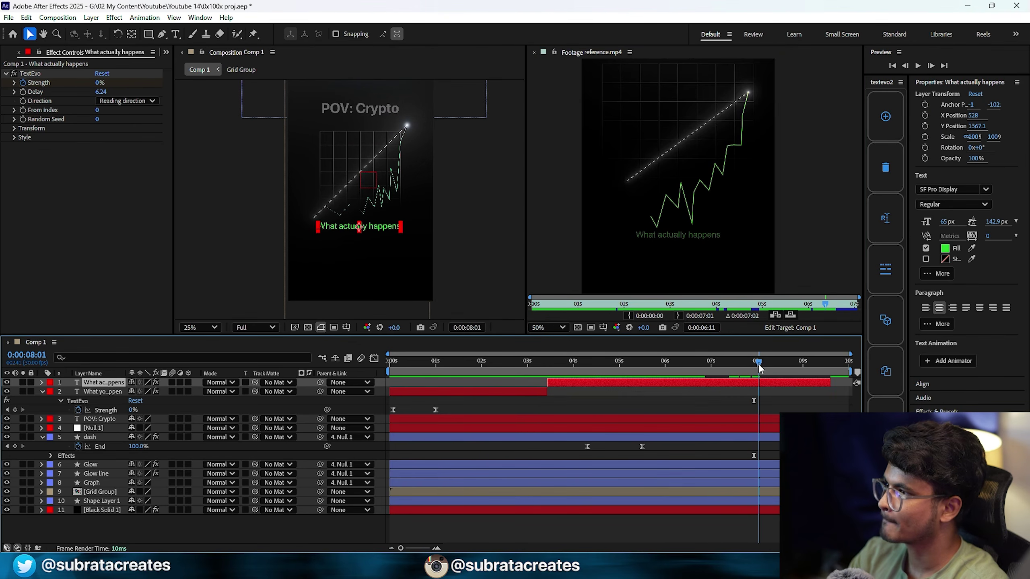
{"action": "left_click", "coordinate": [824, 305]}
{"action": "mouse_move", "coordinate": [839, 305]}
{"action": "left_mouse_down"}
{"action": "mouse_move", "coordinate": [548, 307]}
{"action": "mouse_move", "coordinate": [836, 310]}
{"action": "left_mouse_up"}
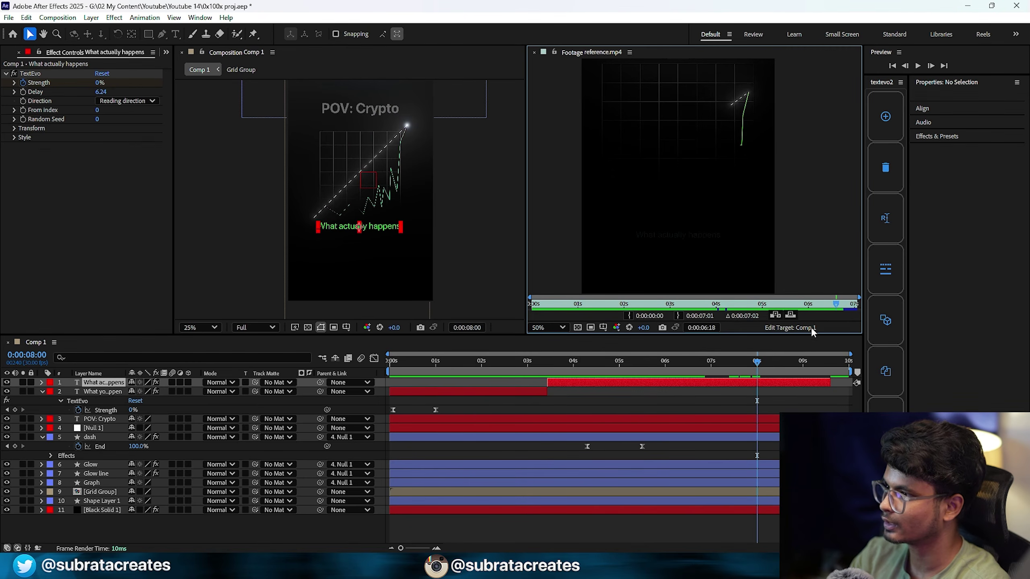
- Keyframe the "What actually happens" layer's opacity at 100% at 0:00:08:27 and lower it near the layer's end
{"action": "left_click_drag", "start_coordinate": [757, 364], "coordinate": [799, 376]}
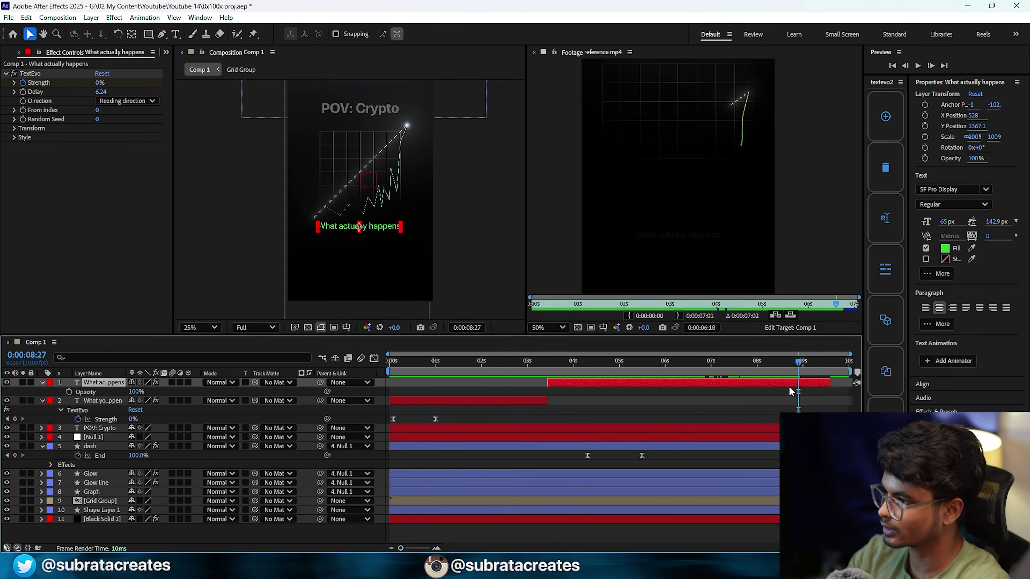
{"action": "key", "text": "t"}
{"action": "left_click", "coordinate": [69, 391]}
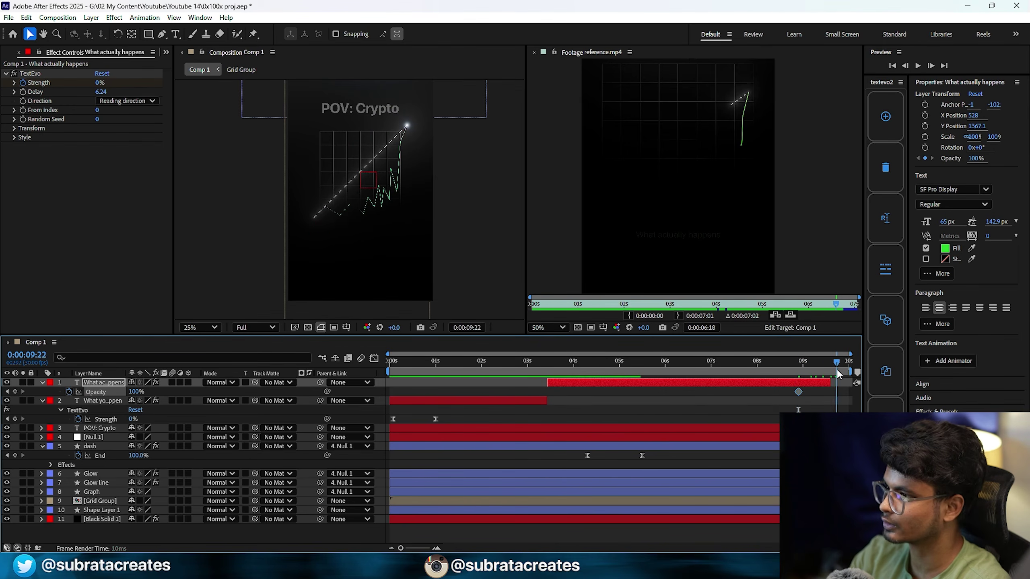
{"action": "left_click_drag", "start_coordinate": [837, 369], "coordinate": [829, 369]}
{"action": "left_click_drag", "start_coordinate": [137, 392], "coordinate": [106, 392]}
- Compare the fade-out with the reference footage and apply Easy Ease to the caption's opacity keyframes
{"action": "left_click_drag", "start_coordinate": [805, 304], "coordinate": [834, 303]}
{"action": "left_click_drag", "start_coordinate": [767, 363], "coordinate": [833, 365]}
{"action": "left_click_drag", "start_coordinate": [783, 388], "coordinate": [814, 386]}
{"action": "key", "text": "F9"}
{"action": "left_click", "coordinate": [848, 397]}
{"action": "left_click", "coordinate": [806, 393]}
- Move the composition to 0:00:08:08 and examine how the graph and glow disappear in the reference footage
{"action": "left_click", "coordinate": [799, 368]}
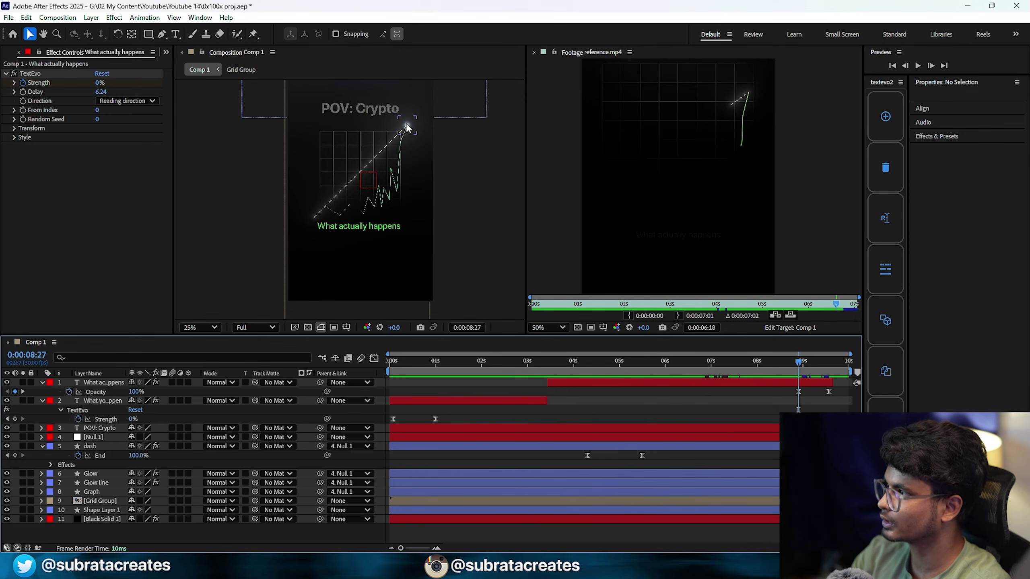
{"action": "left_click", "coordinate": [360, 108]}
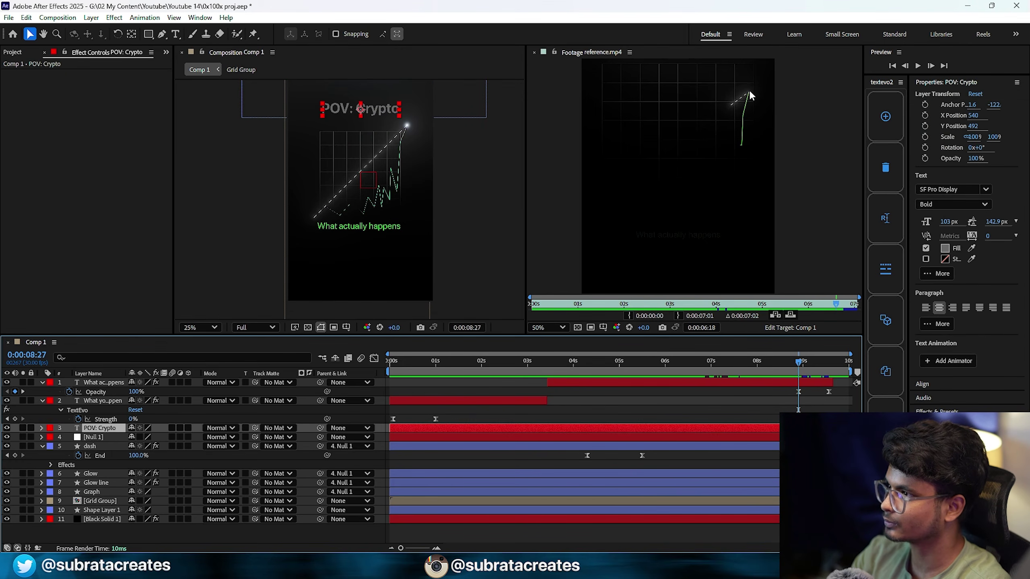
{"action": "left_click_drag", "start_coordinate": [797, 368], "coordinate": [770, 367]}
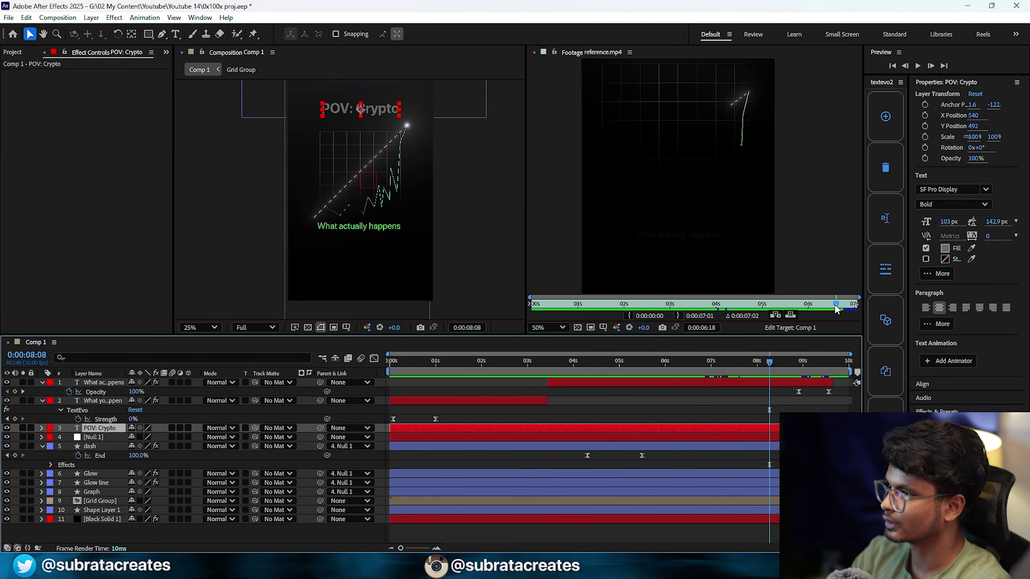
{"action": "left_click", "coordinate": [820, 307]}
{"action": "mouse_move", "coordinate": [820, 307]}
{"action": "left_mouse_down"}
{"action": "mouse_move", "coordinate": [833, 307]}
{"action": "mouse_move", "coordinate": [802, 307]}
{"action": "left_mouse_up"}
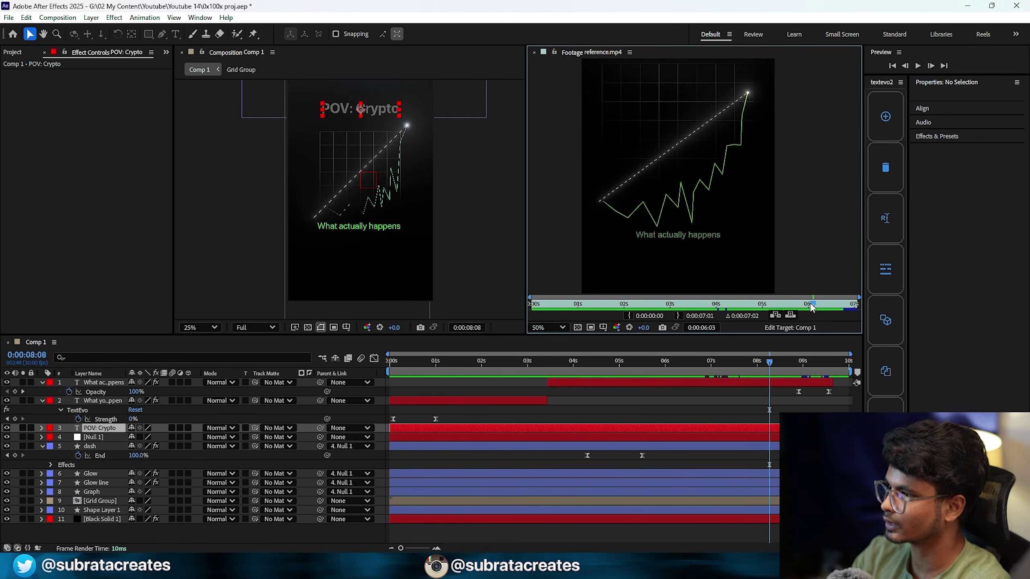
- Keyframe the Glow layer's opacity from 100% at 0:00:08:08 to 0% at 0:00:08:27
{"action": "left_click", "coordinate": [93, 474]}
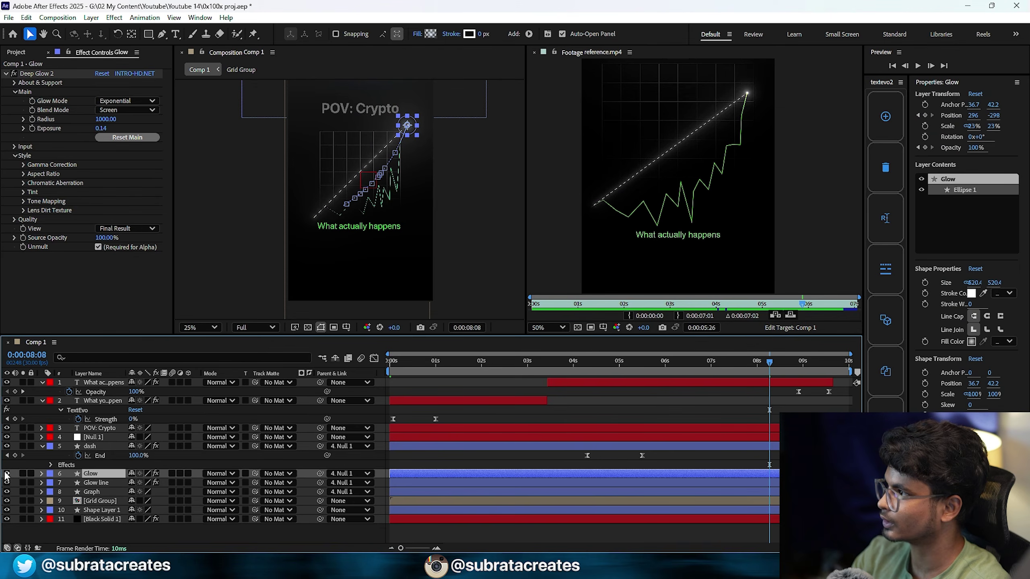
{"action": "key", "text": "u"}
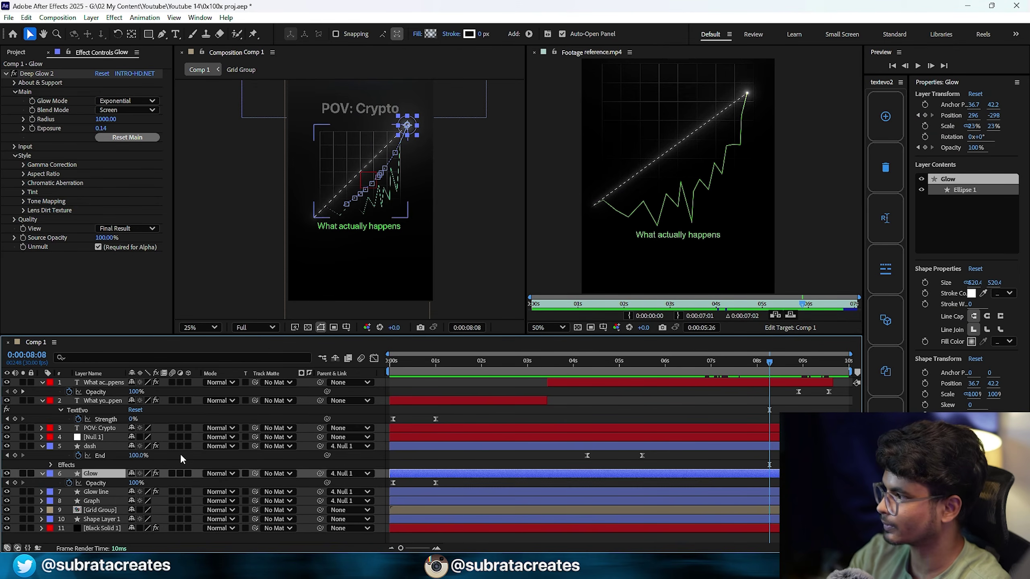
{"action": "left_click", "coordinate": [15, 482]}
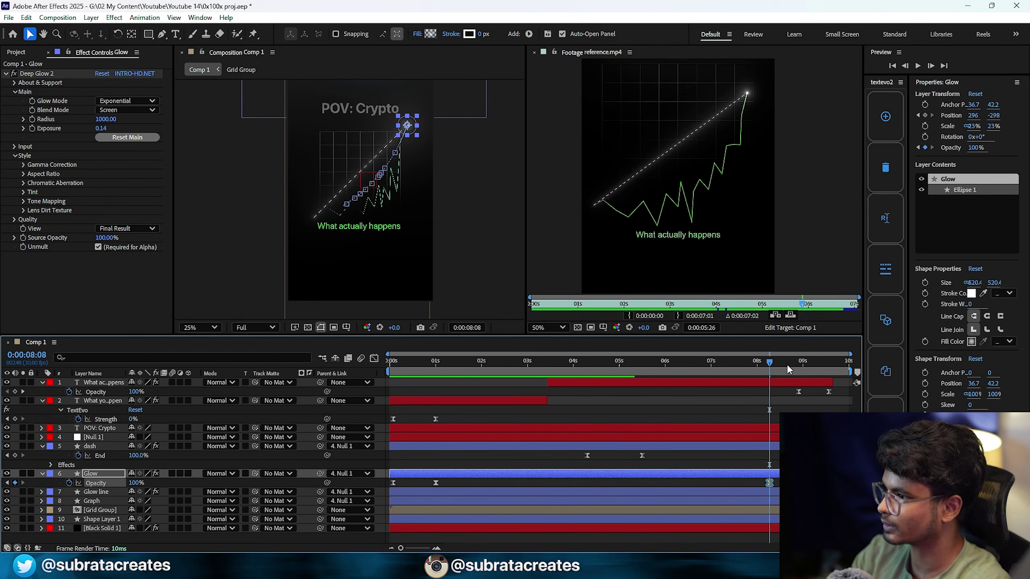
{"action": "left_click", "coordinate": [803, 367]}
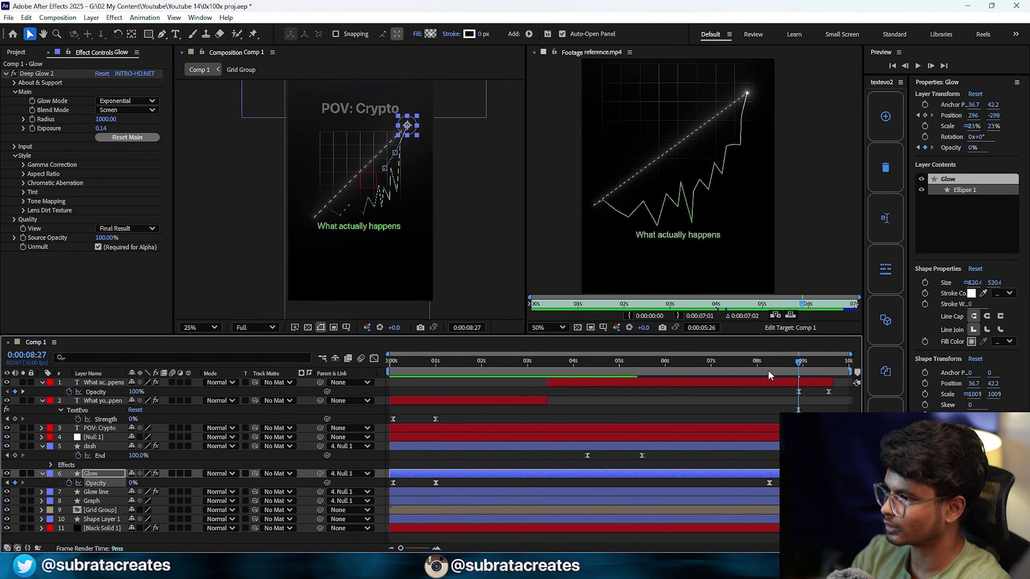
{"action": "left_click", "coordinate": [758, 363]}
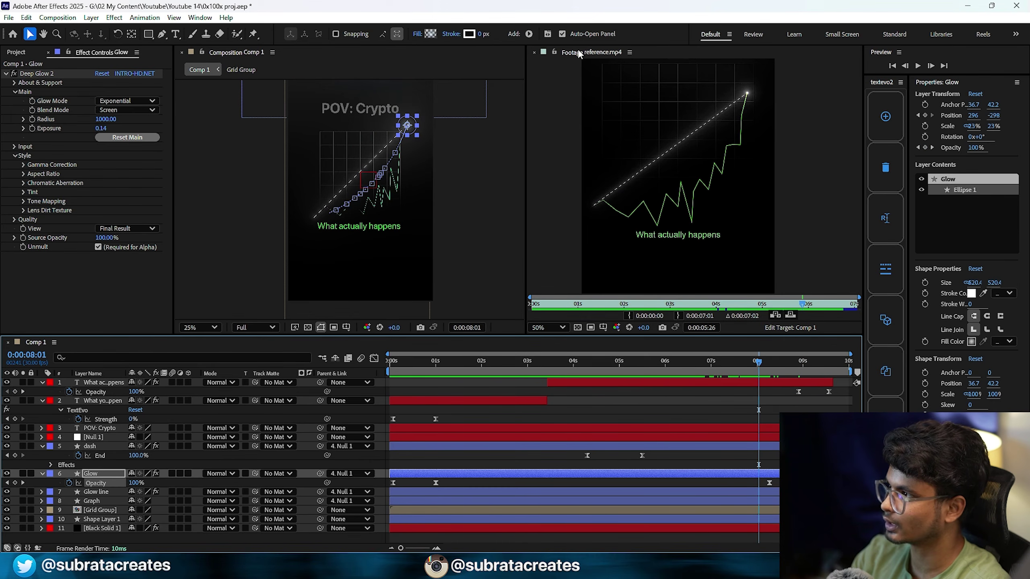
- Close the reference footage viewer, enlarge the composition preview to 50% and return to 0:00:08:08
{"action": "left_click", "coordinate": [533, 52]}
{"action": "scroll", "coordinate": [632, 228], "scroll_direction": "up", "scroll_amount": 2}
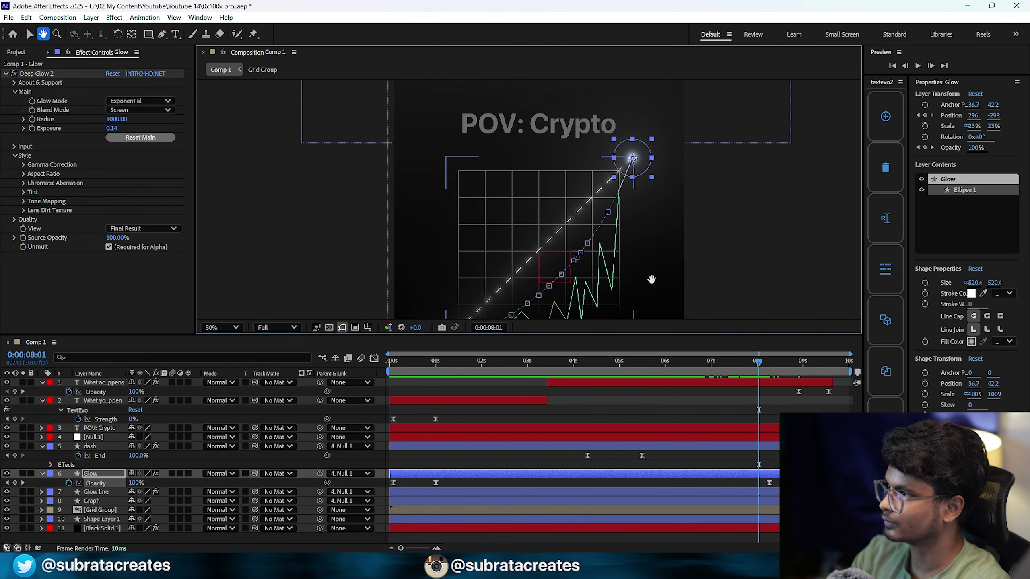
{"action": "left_click", "coordinate": [786, 411]}
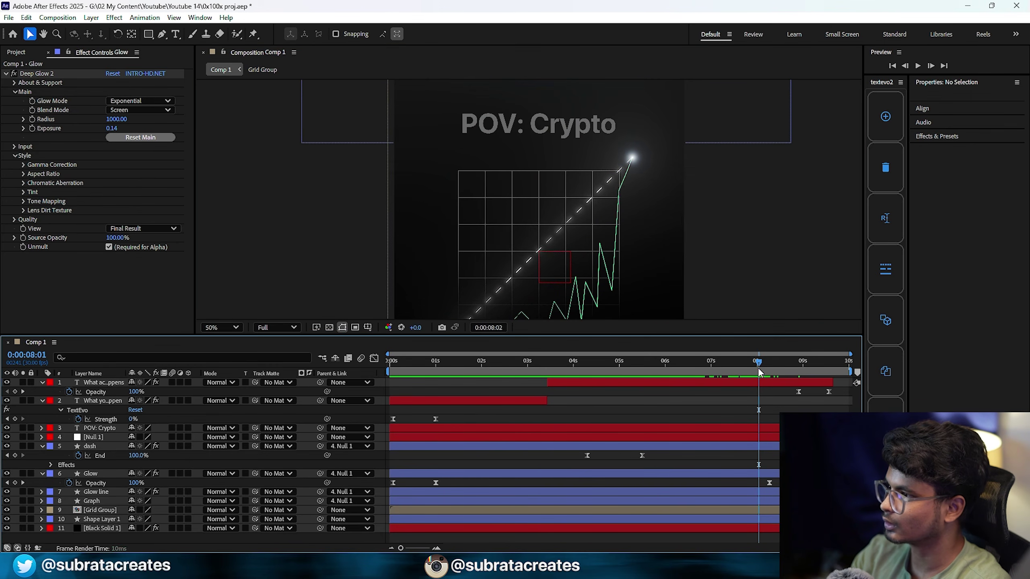
{"action": "mouse_move", "coordinate": [758, 367]}
{"action": "left_mouse_down"}
{"action": "mouse_move", "coordinate": [789, 369]}
{"action": "mouse_move", "coordinate": [769, 380]}
{"action": "left_mouse_up"}
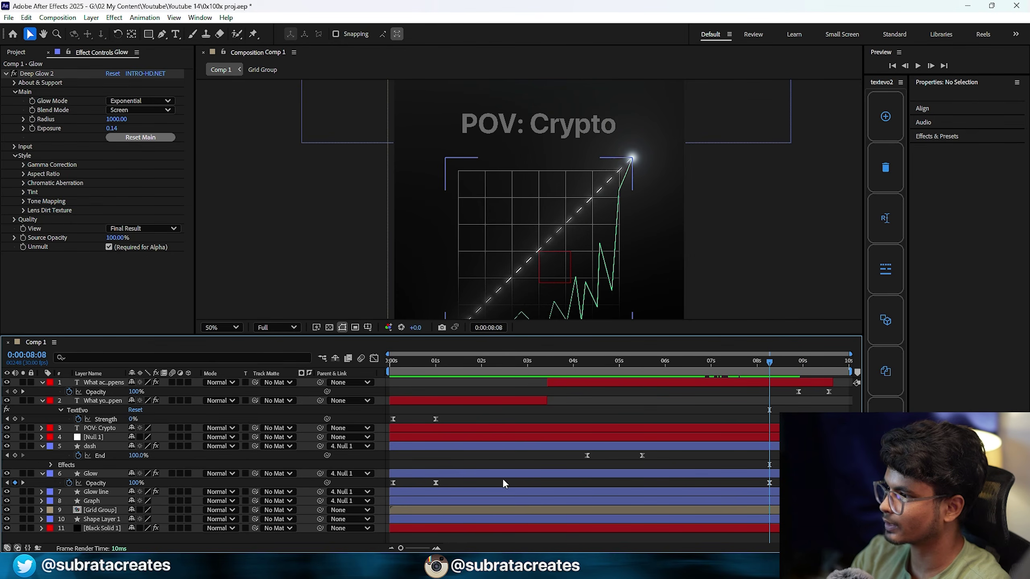
- Enlarge the timeline and reveal the Graph layer's Trim Paths properties
{"action": "left_click", "coordinate": [97, 492]}
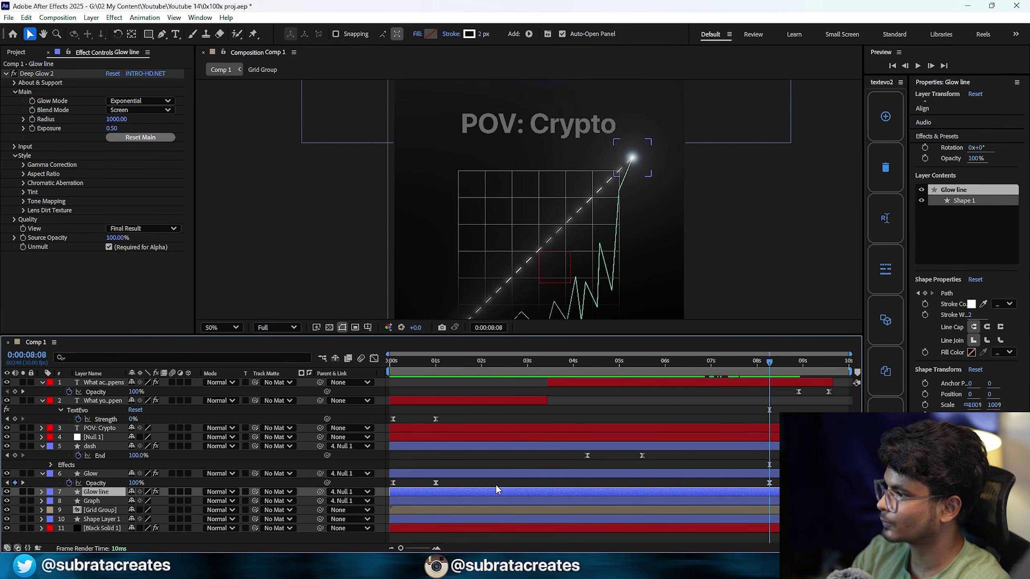
{"action": "left_click", "coordinate": [92, 501]}
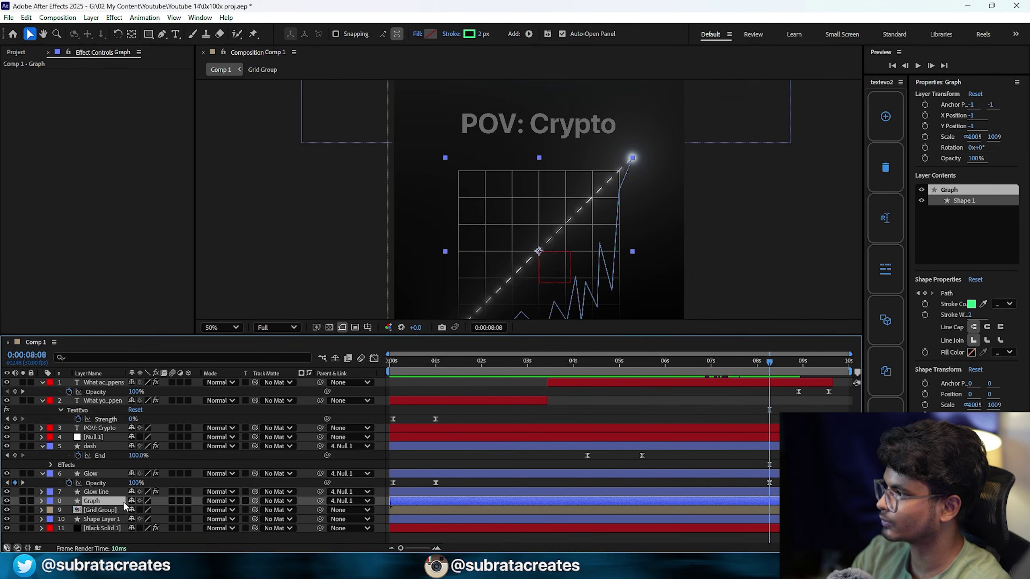
{"action": "left_click", "coordinate": [42, 502]}
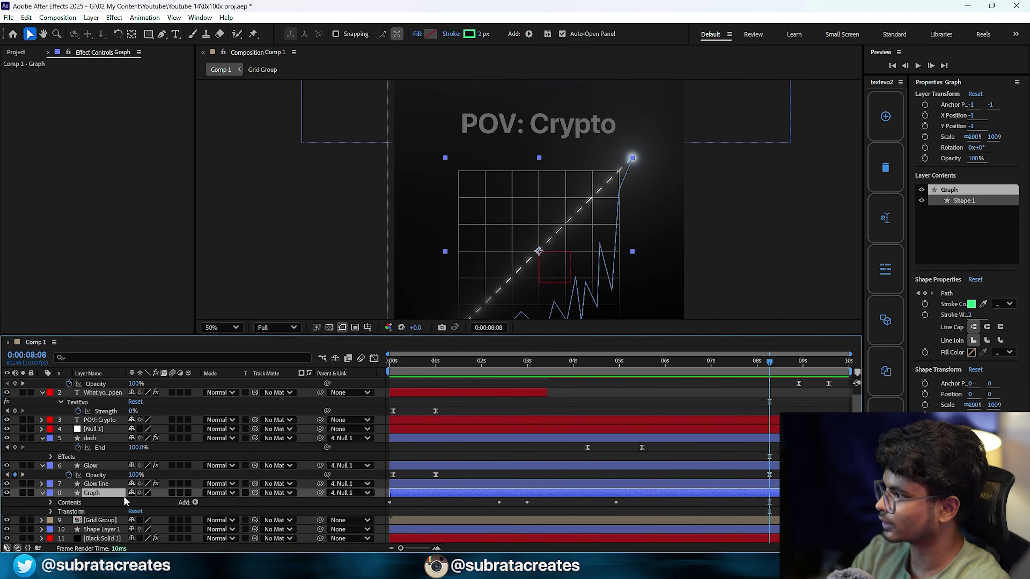
{"action": "left_click", "coordinate": [51, 502]}
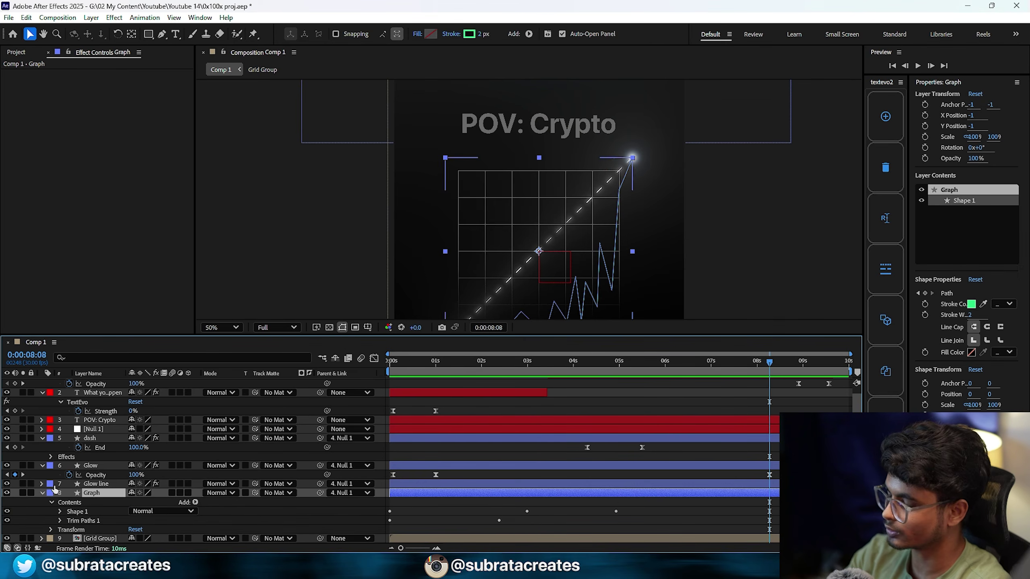
{"action": "key", "text": "u"}
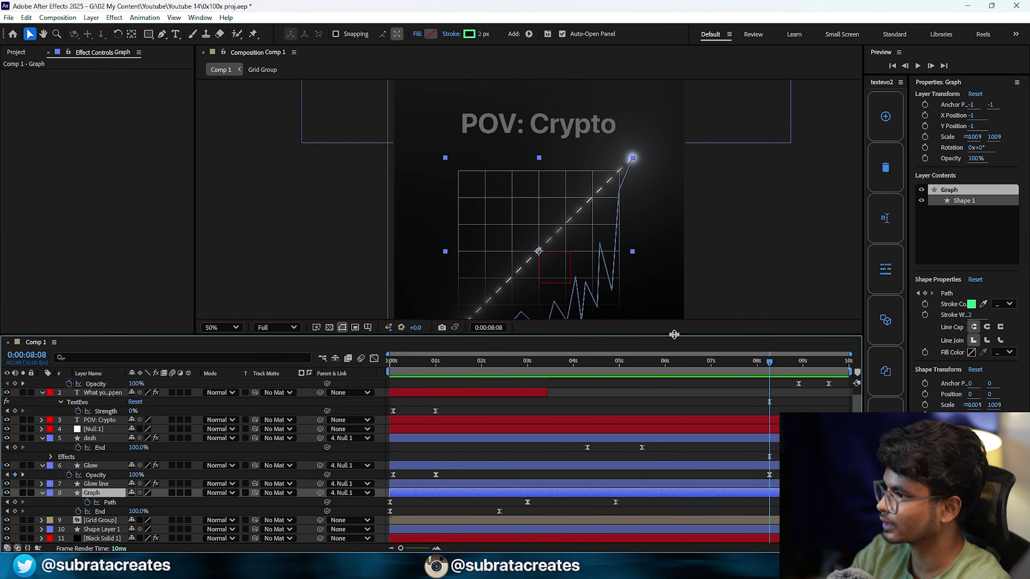
{"action": "left_click_drag", "start_coordinate": [674, 334], "coordinate": [667, 230]}
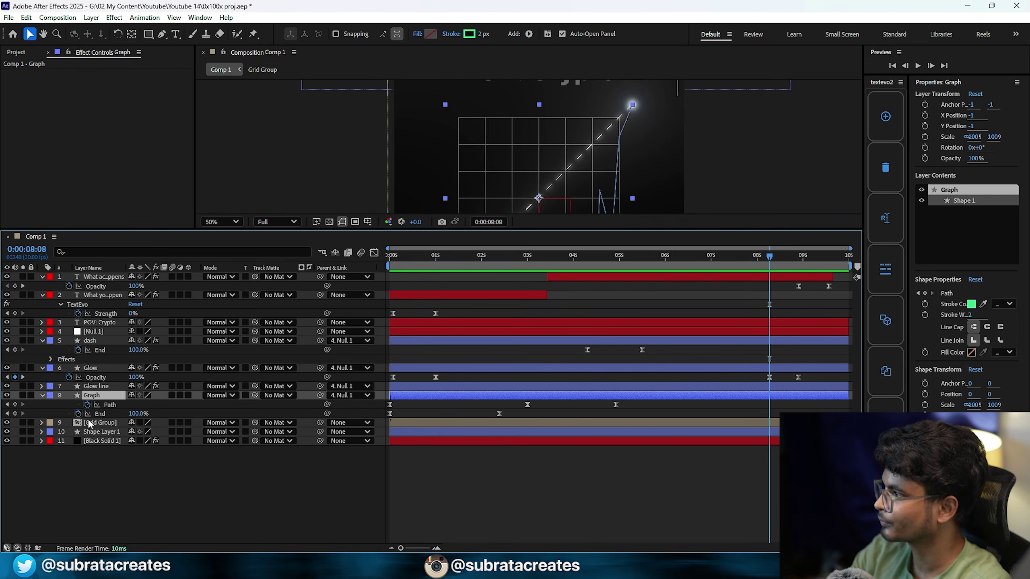
{"action": "left_click", "coordinate": [105, 412]}
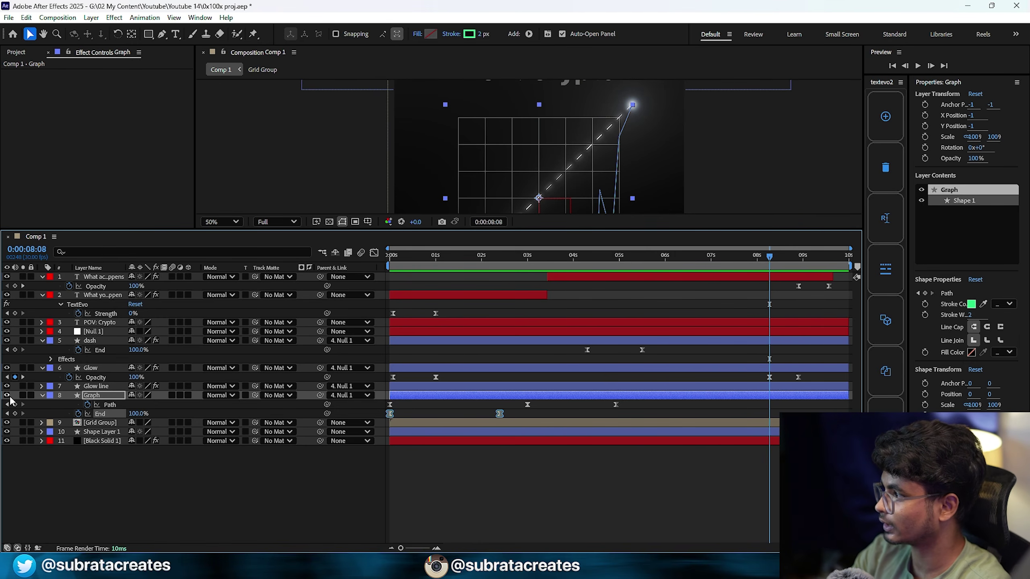
{"action": "left_click", "coordinate": [42, 395]}
{"action": "left_click", "coordinate": [42, 395]}
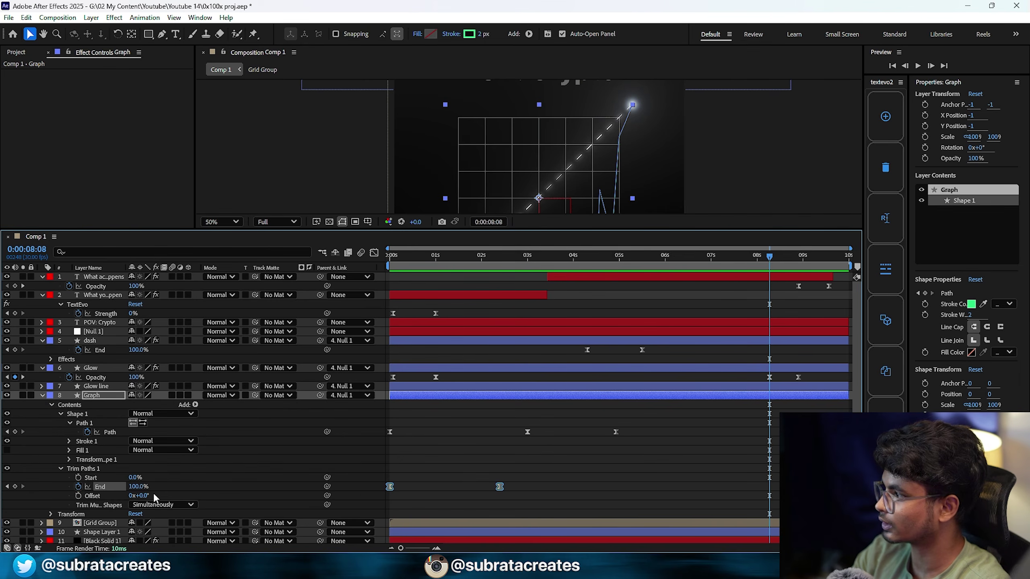
{"action": "left_click", "coordinate": [182, 484]}
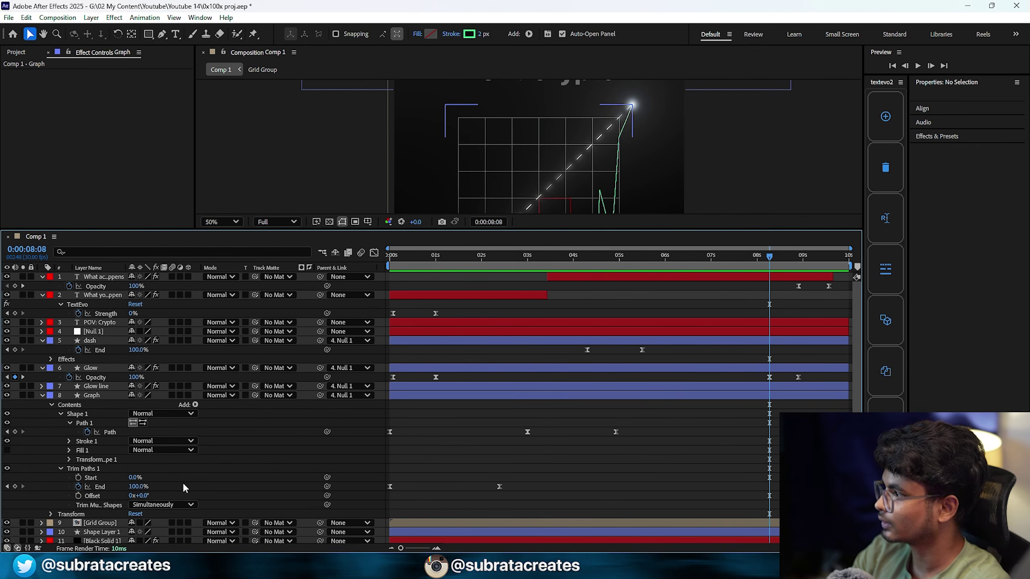
- Keyframe the Graph layer's Trim Paths Start from 0% at 0:00:08:08 to 100% at 0:00:08:27
{"action": "left_click", "coordinate": [79, 478]}
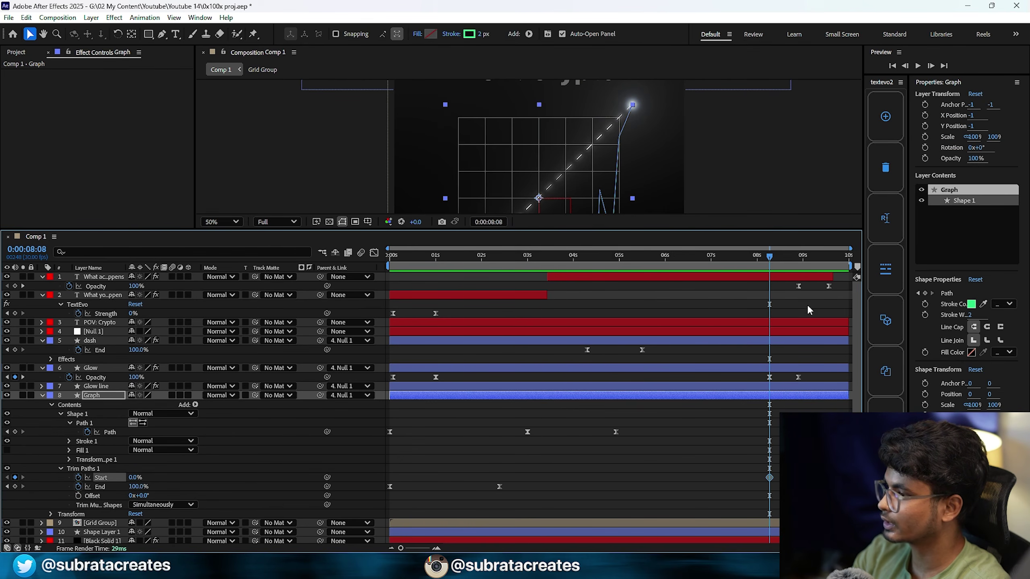
{"action": "left_click_drag", "start_coordinate": [789, 263], "coordinate": [800, 265]}
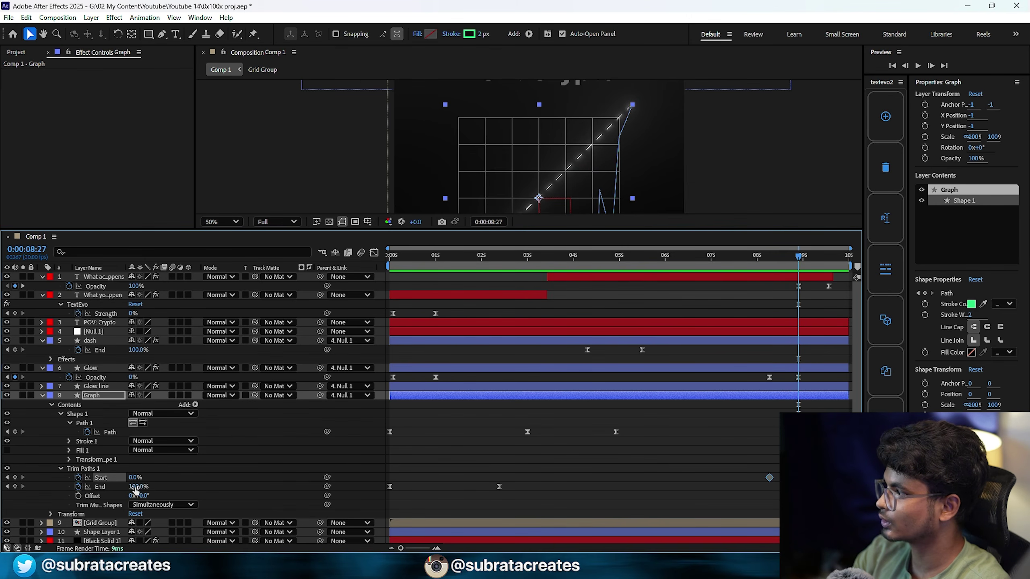
{"action": "left_click_drag", "start_coordinate": [132, 478], "coordinate": [165, 476]}
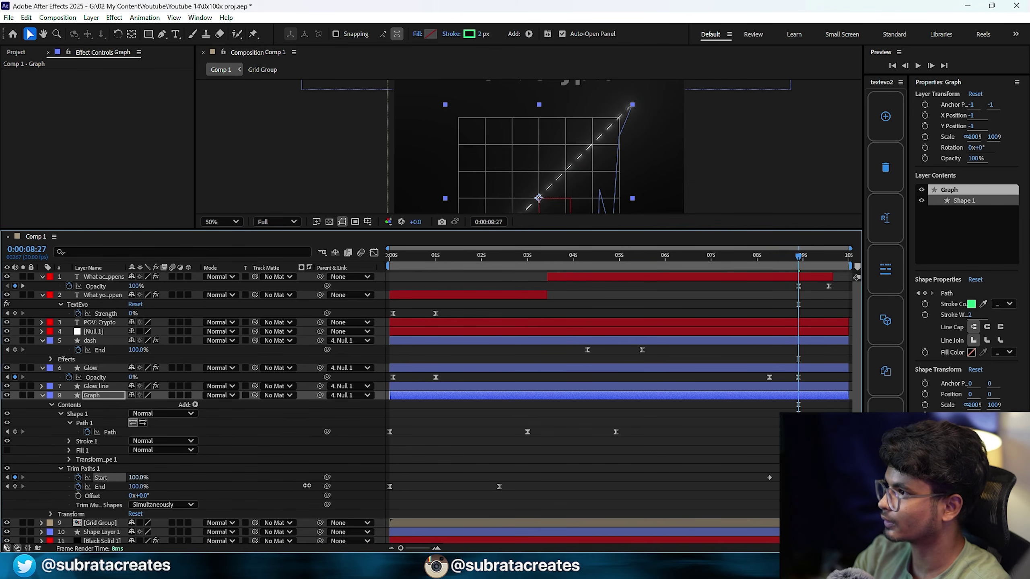
{"action": "key", "text": "F2"}
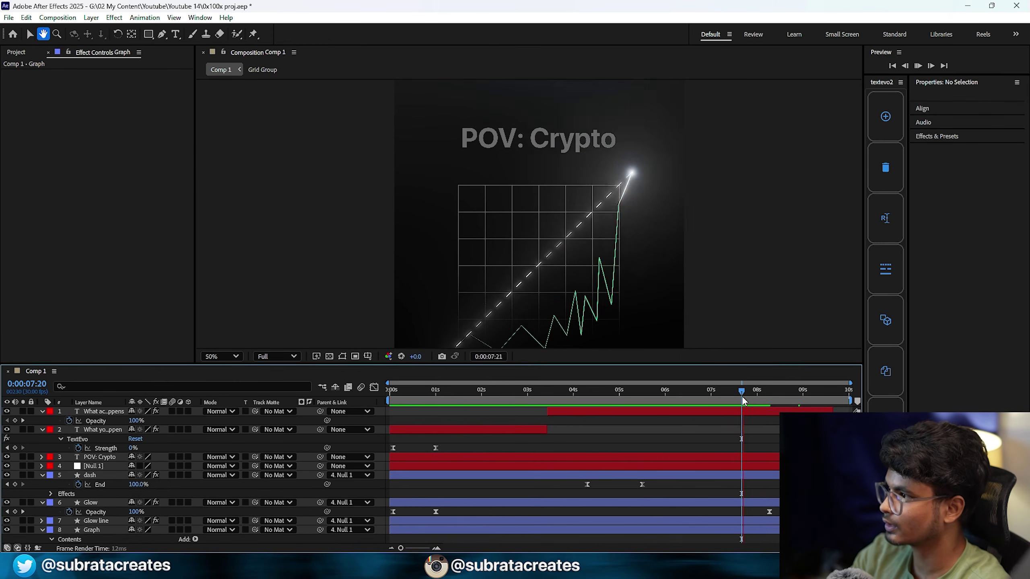
- Check the dash layer's draw-on animation, reveal its Trim Paths properties and set the time to 0:00:08:08
{"action": "left_click_drag", "start_coordinate": [742, 396], "coordinate": [770, 394]}
{"action": "left_click", "coordinate": [50, 457]}
{"action": "left_click", "coordinate": [85, 466]}
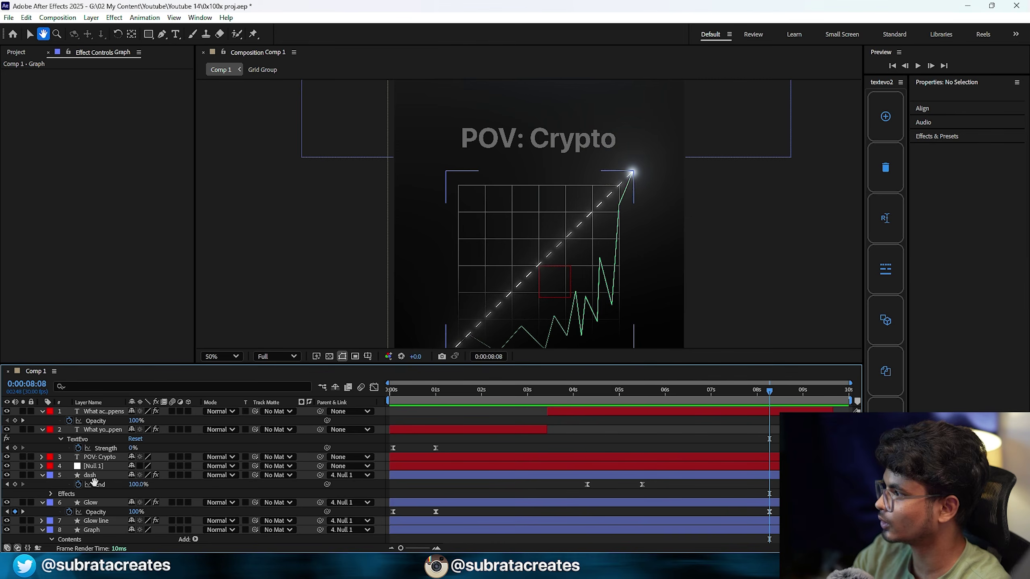
{"action": "left_click", "coordinate": [92, 476]}
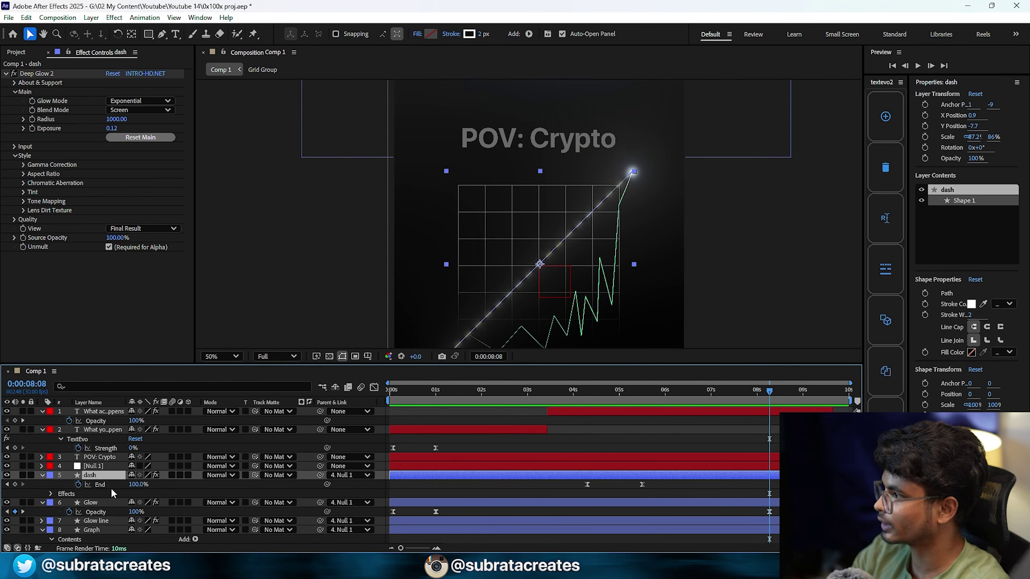
{"action": "left_click_drag", "start_coordinate": [584, 392], "coordinate": [617, 400]}
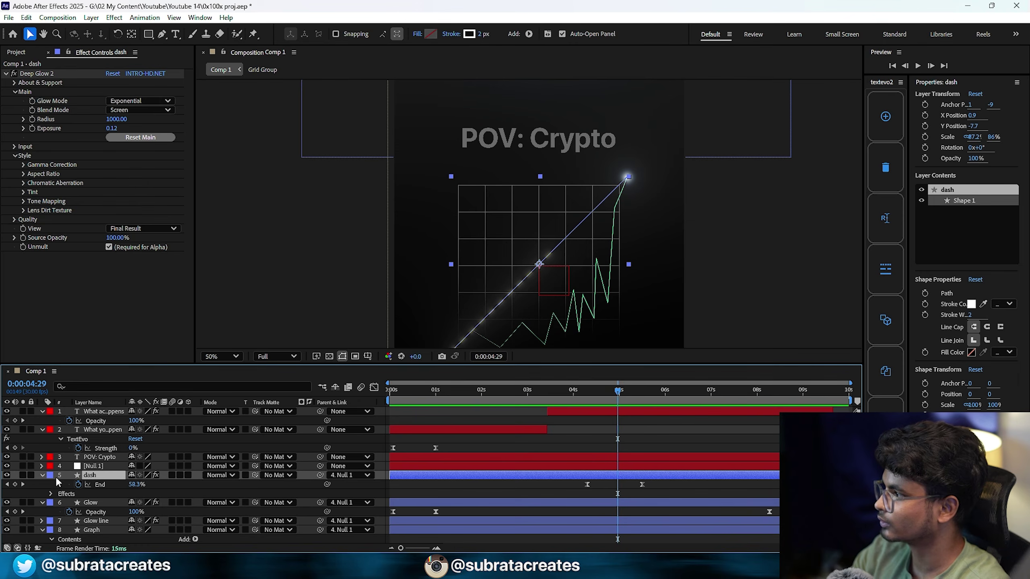
{"action": "left_click", "coordinate": [43, 475]}
{"action": "left_click", "coordinate": [43, 475]}
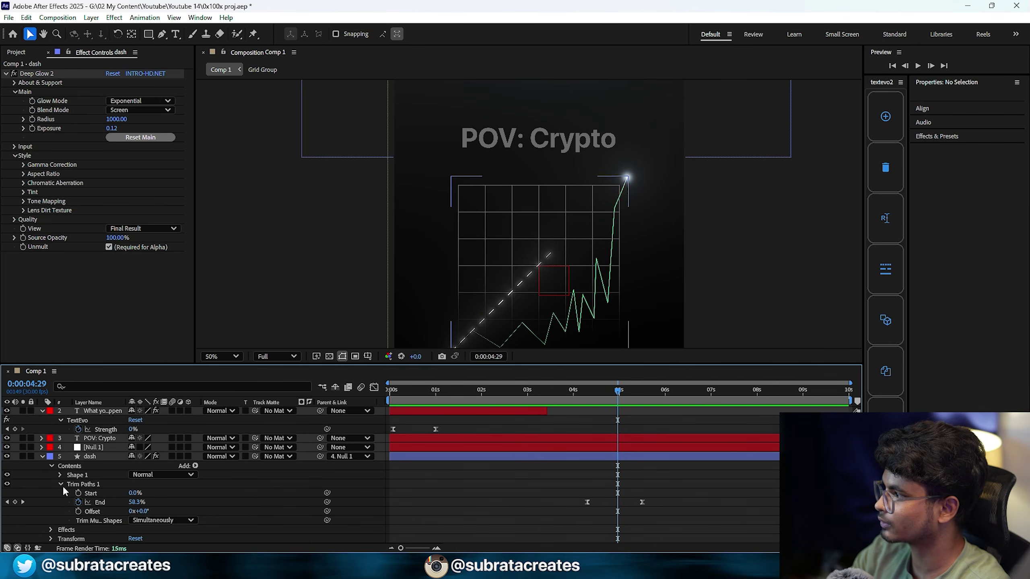
{"action": "left_click", "coordinate": [89, 493]}
{"action": "scroll", "coordinate": [90, 493], "scroll_direction": "down", "scroll_amount": 2}
{"action": "left_click_drag", "start_coordinate": [618, 391], "coordinate": [769, 395]}
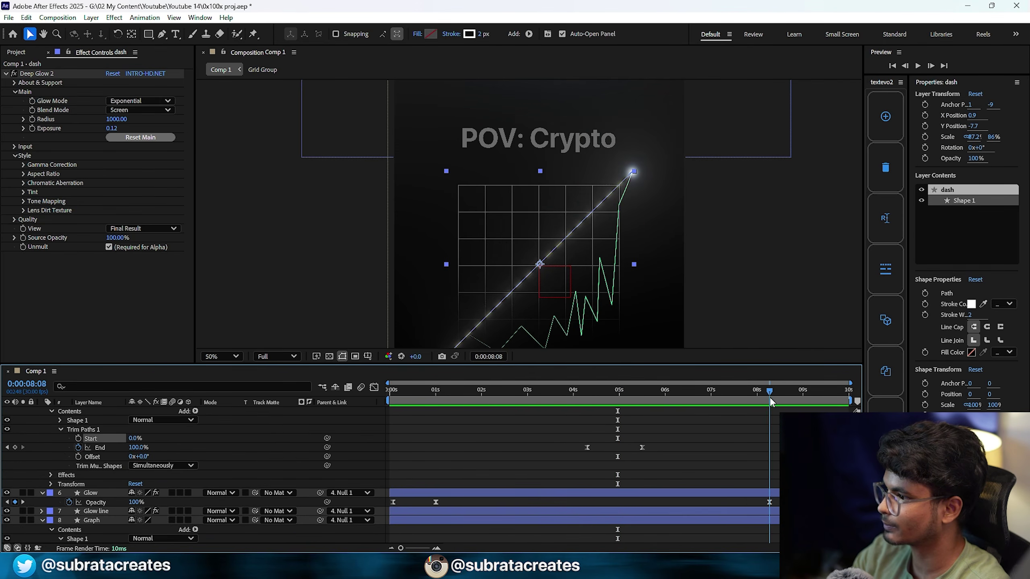
- Keyframe the dash layer's Trim Paths Start from 0% at 0:00:08:08 to 100% at 0:00:08:27
{"action": "left_click", "coordinate": [23, 503]}
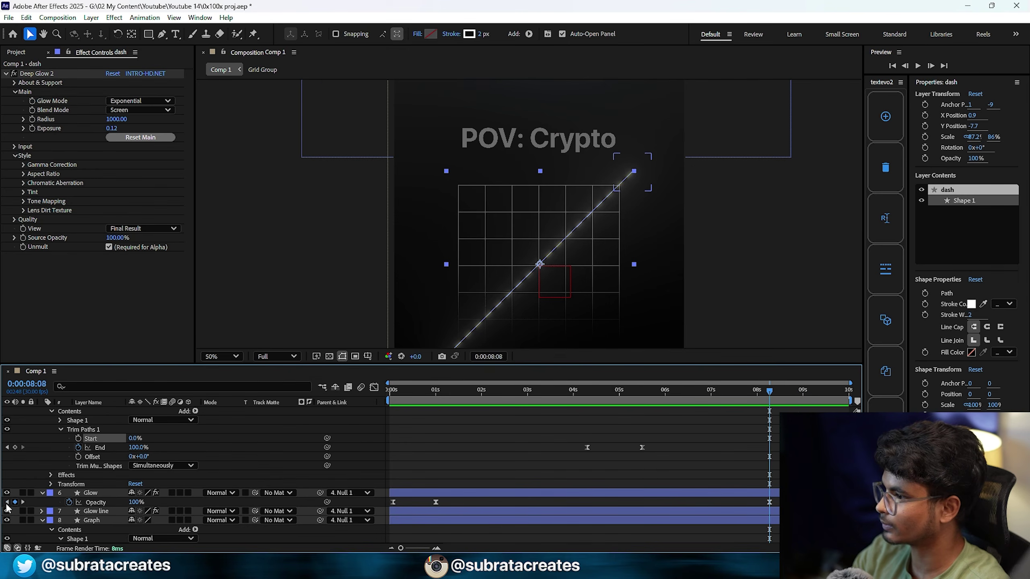
{"action": "scroll", "coordinate": [690, 483], "scroll_direction": "up", "scroll_amount": 4}
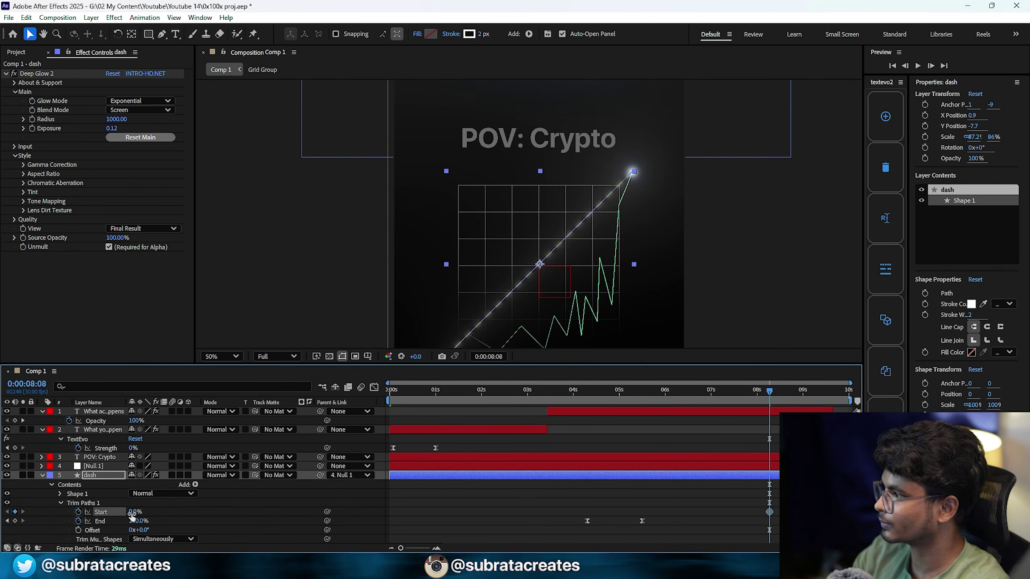
{"action": "scroll", "coordinate": [649, 470], "scroll_direction": "down", "scroll_amount": 4}
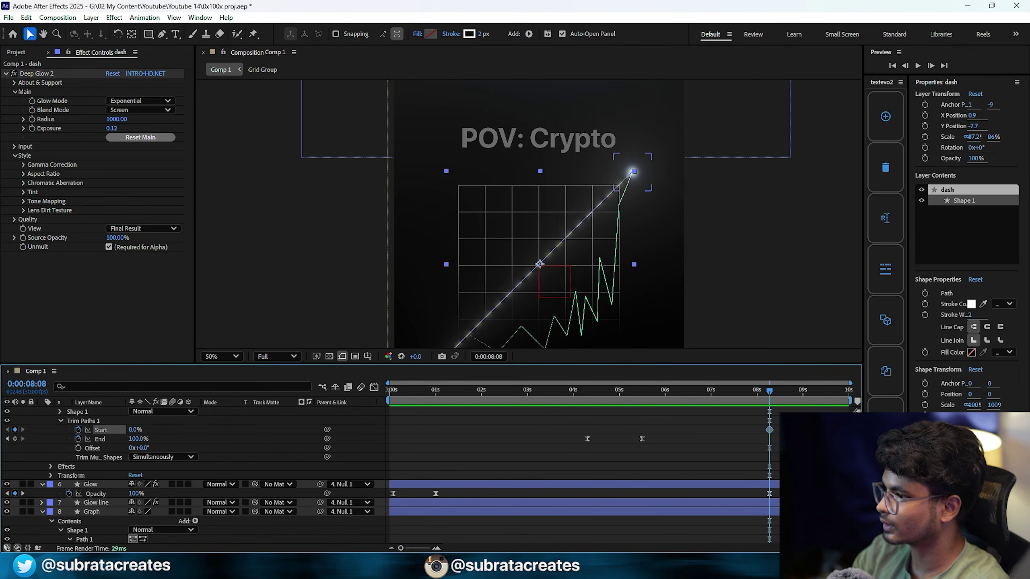
{"action": "left_click", "coordinate": [813, 494]}
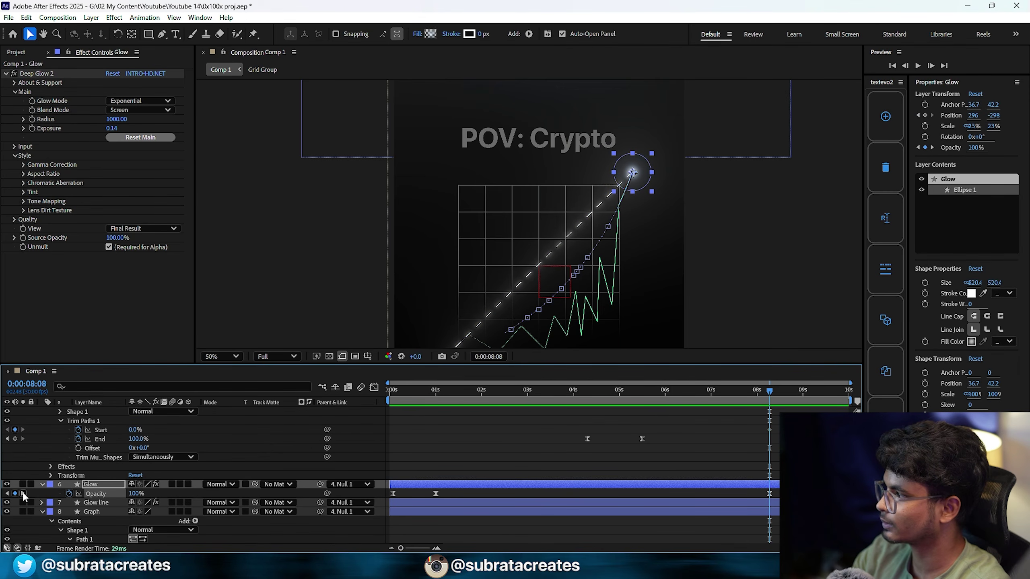
{"action": "left_click", "coordinate": [22, 494]}
{"action": "scroll", "coordinate": [601, 487], "scroll_direction": "up", "scroll_amount": 5}
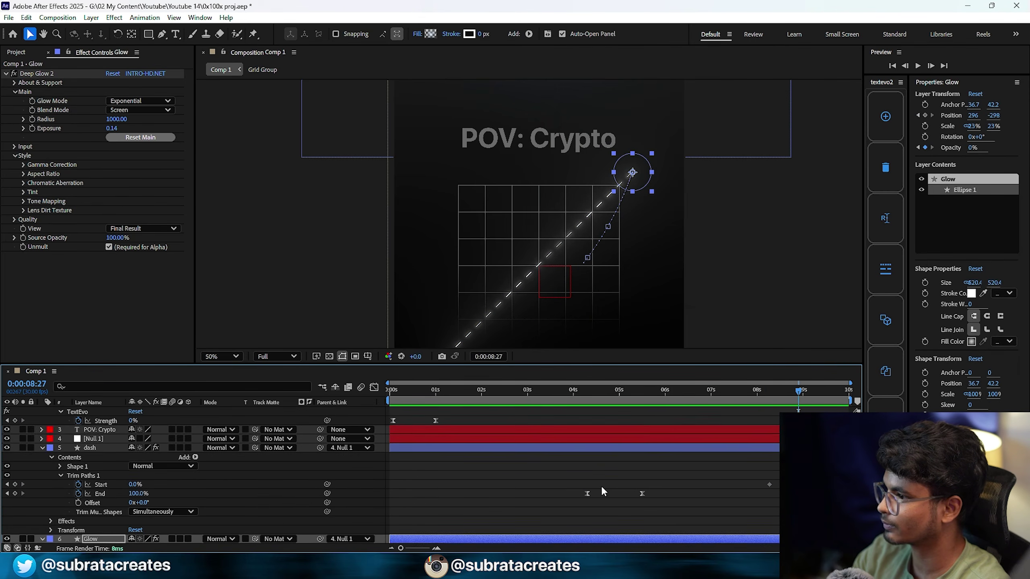
{"action": "left_click", "coordinate": [93, 476]}
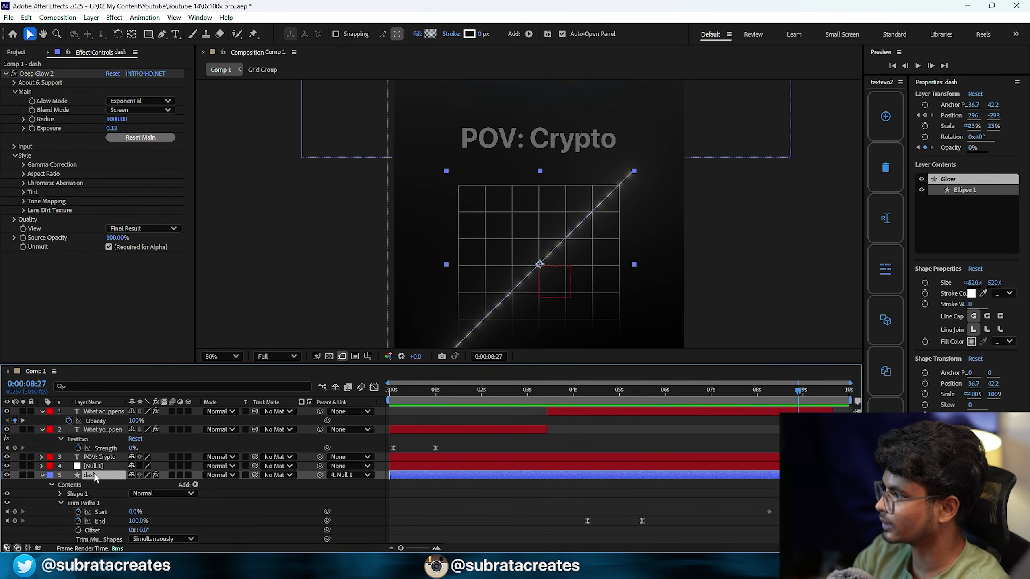
{"action": "left_click_drag", "start_coordinate": [131, 511], "coordinate": [179, 512]}
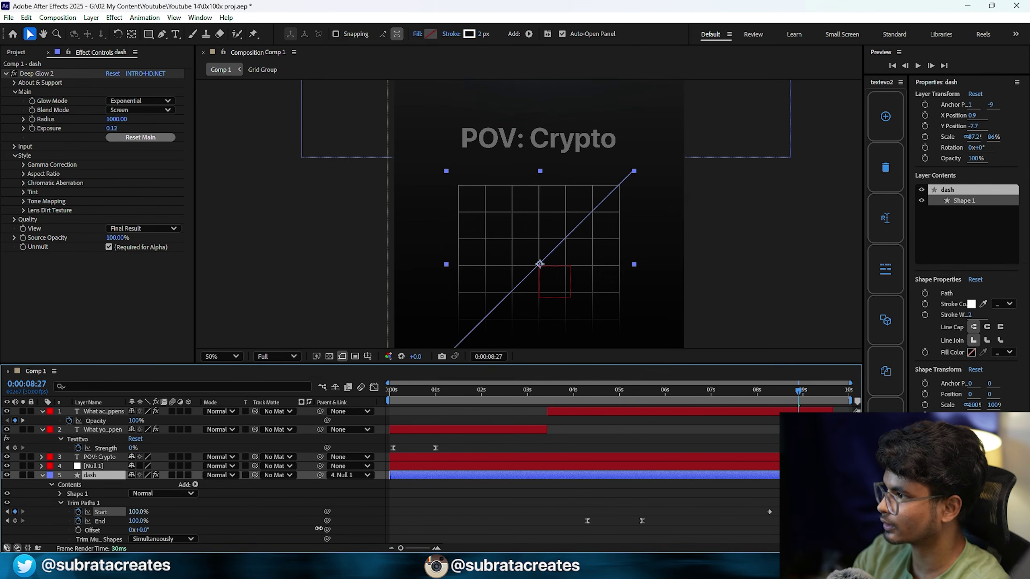
- Apply Easy Ease to the dash layer's two Trim Paths Start keyframes
{"action": "scroll", "coordinate": [738, 534], "scroll_direction": "down", "scroll_amount": 3}
{"action": "left_click_drag", "start_coordinate": [819, 444], "coordinate": [747, 468]}
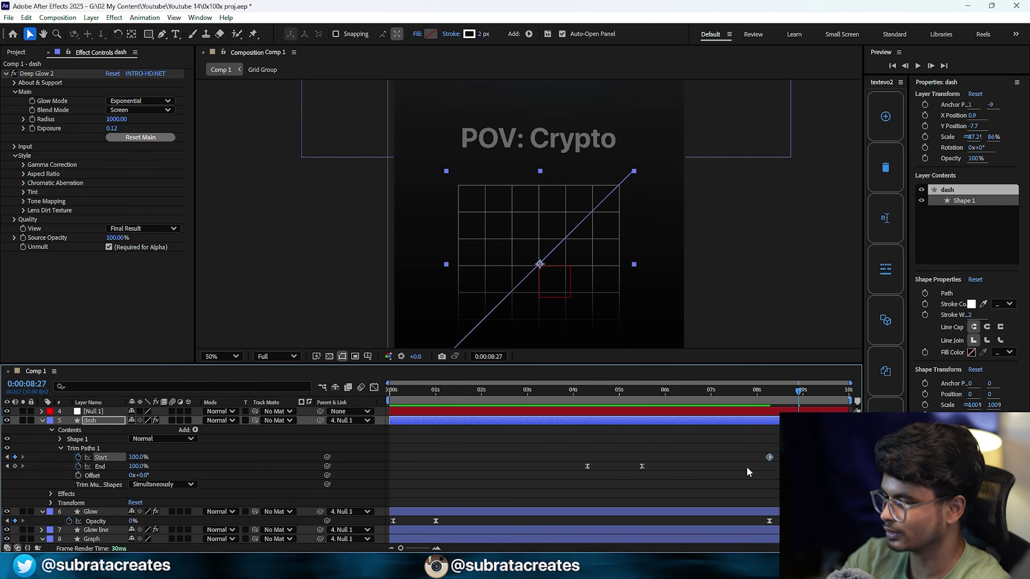
{"action": "key", "text": "F9"}
{"action": "left_click", "coordinate": [747, 467]}
- Preview the closing animation from 0:00:06:22 and scrub through the dashed diagonal's disappearance to 0:00:08:25
{"action": "left_click", "coordinate": [700, 395]}
{"action": "key", "text": "space"}
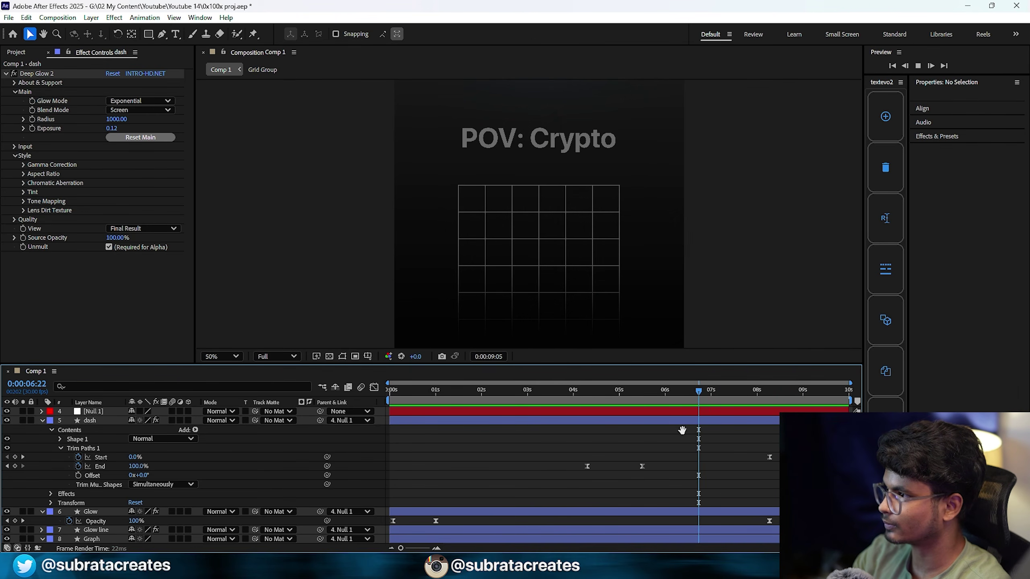
{"action": "left_click", "coordinate": [743, 392]}
{"action": "left_click_drag", "start_coordinate": [744, 394], "coordinate": [795, 396]}
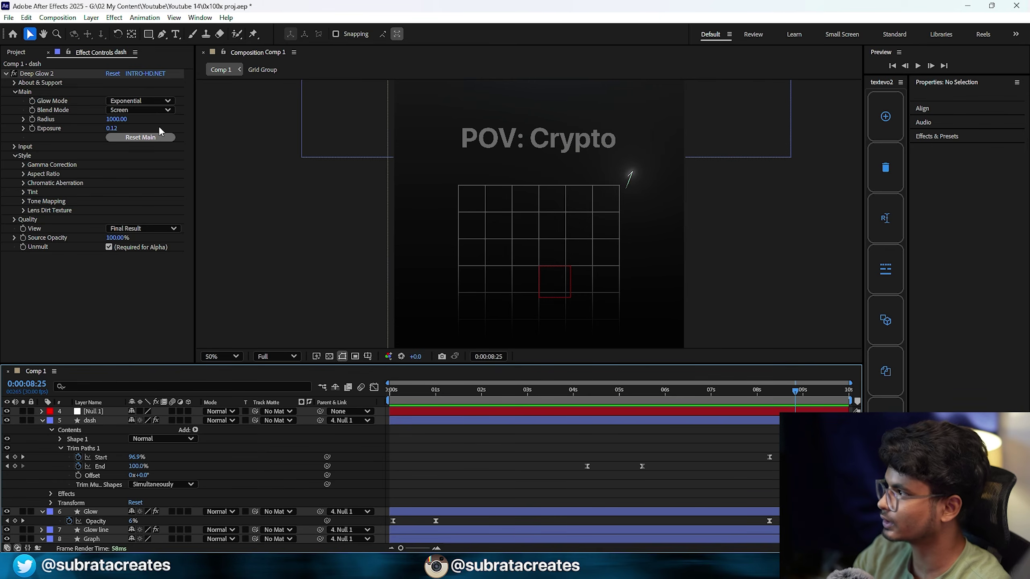
- Compare the composition's ending with reference.mp4, collapse all layer properties and close the reference footage viewer
{"action": "left_click", "coordinate": [17, 52]}
{"action": "left_click", "coordinate": [38, 169]}
{"action": "double_click", "coordinate": [39, 173]}
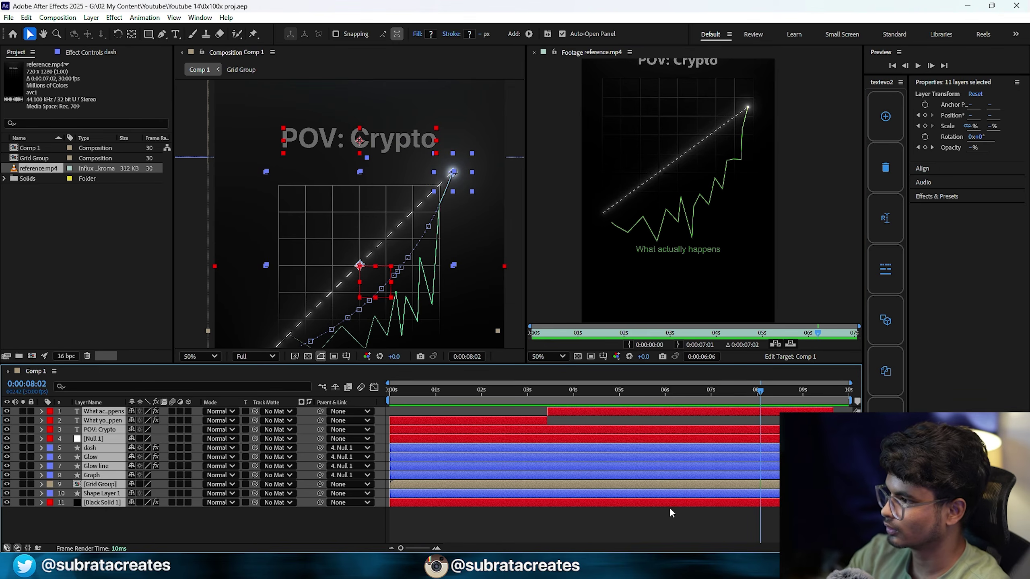
{"action": "left_click", "coordinate": [653, 518]}
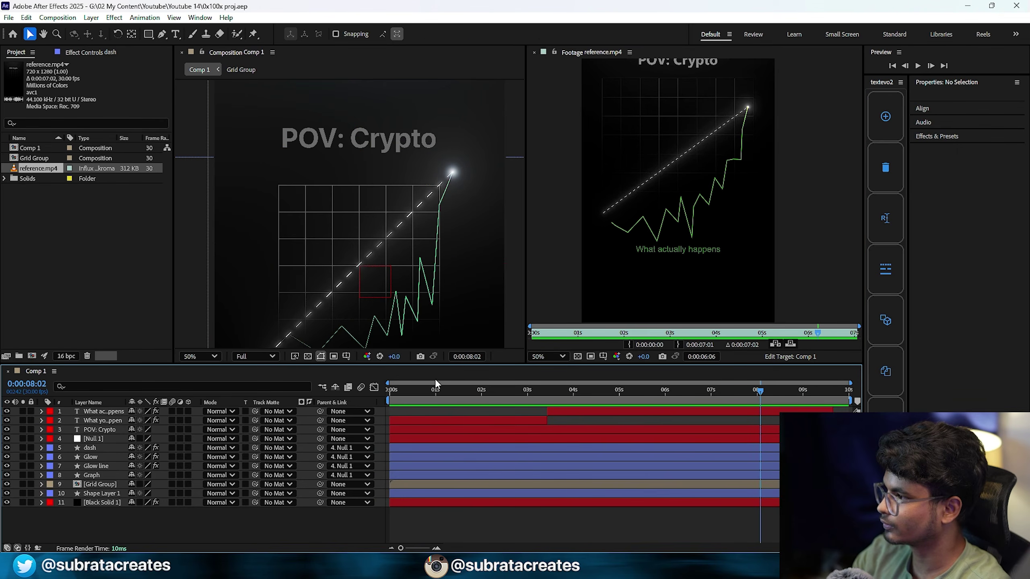
{"action": "left_click", "coordinate": [534, 52]}
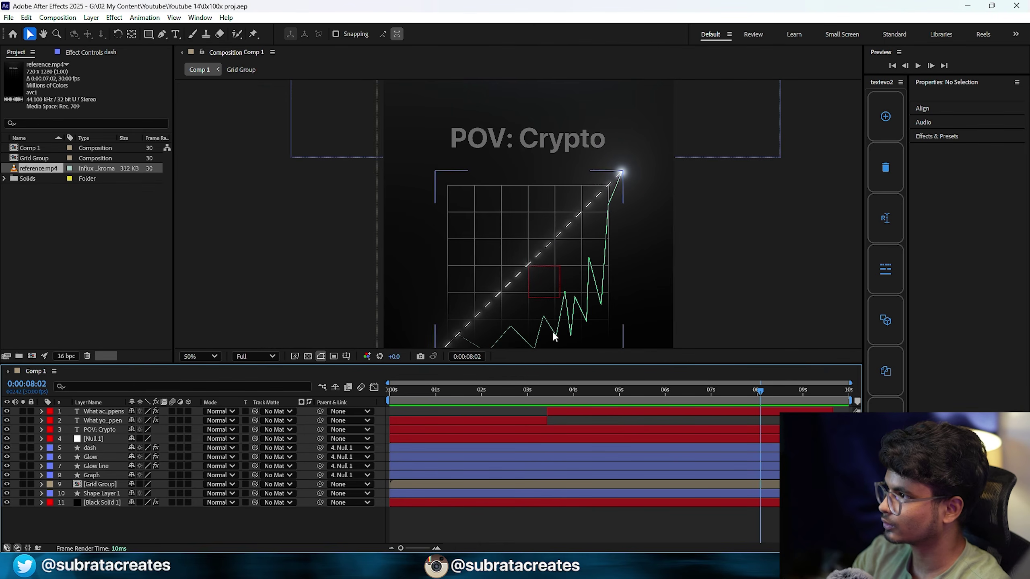
- Fit the whole composition in the preview and play the animation from the start
{"action": "left_click", "coordinate": [210, 356]}
{"action": "left_click", "coordinate": [207, 158]}
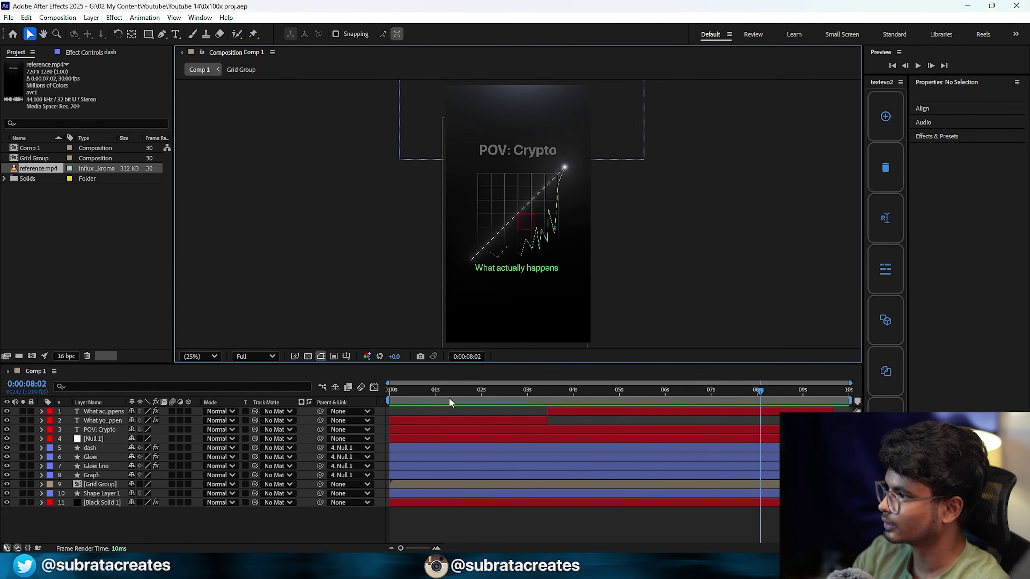
{"action": "key", "text": "Home"}
{"action": "key", "text": "space"}
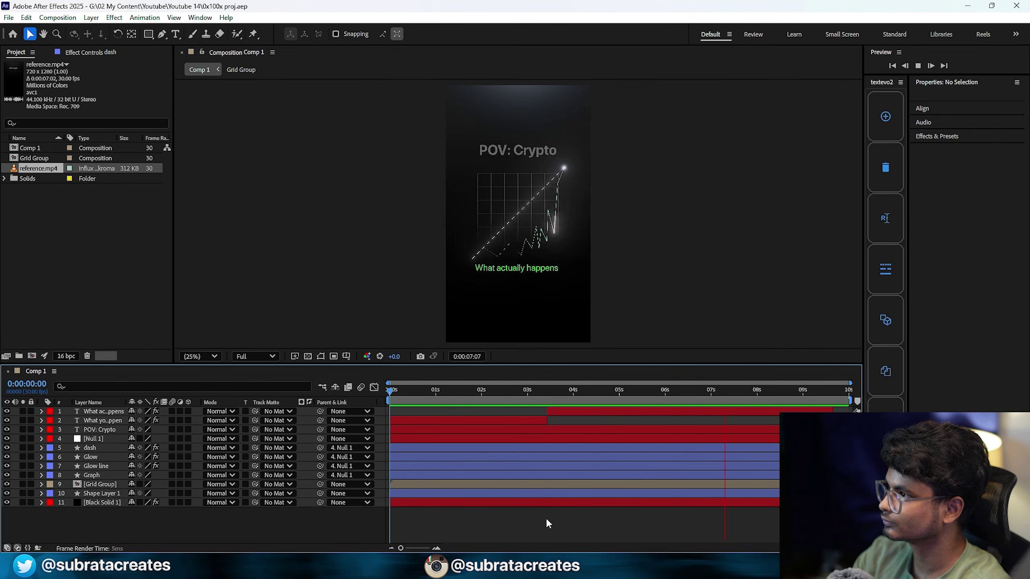
- Inspect the graph and glow line up close between 0:00:07:04 and 0:00:08:02, and restore the 25% preview
{"action": "scroll", "coordinate": [512, 185], "scroll_direction": "up", "scroll_amount": 2}
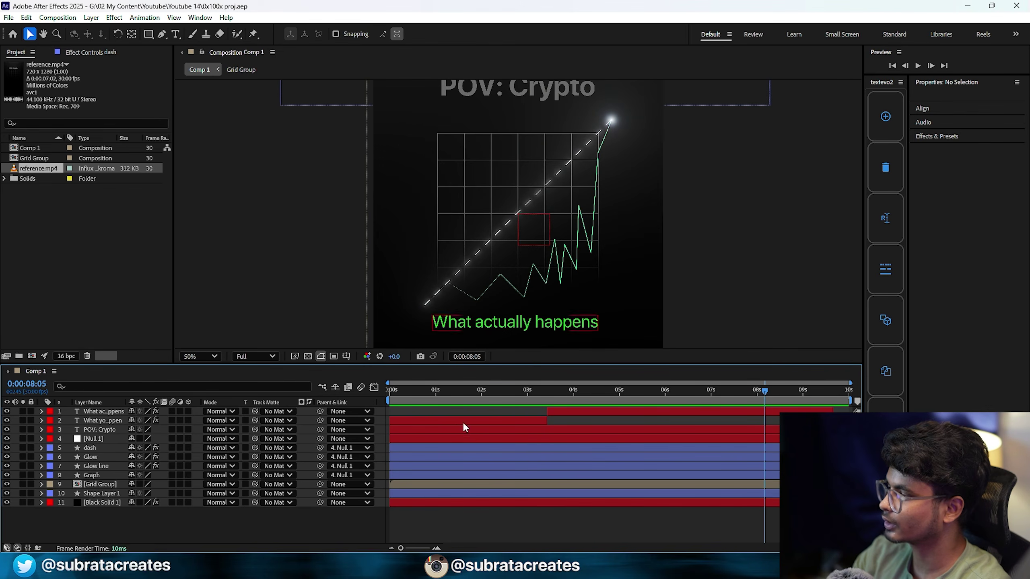
{"action": "left_click_drag", "start_coordinate": [486, 392], "coordinate": [718, 392]}
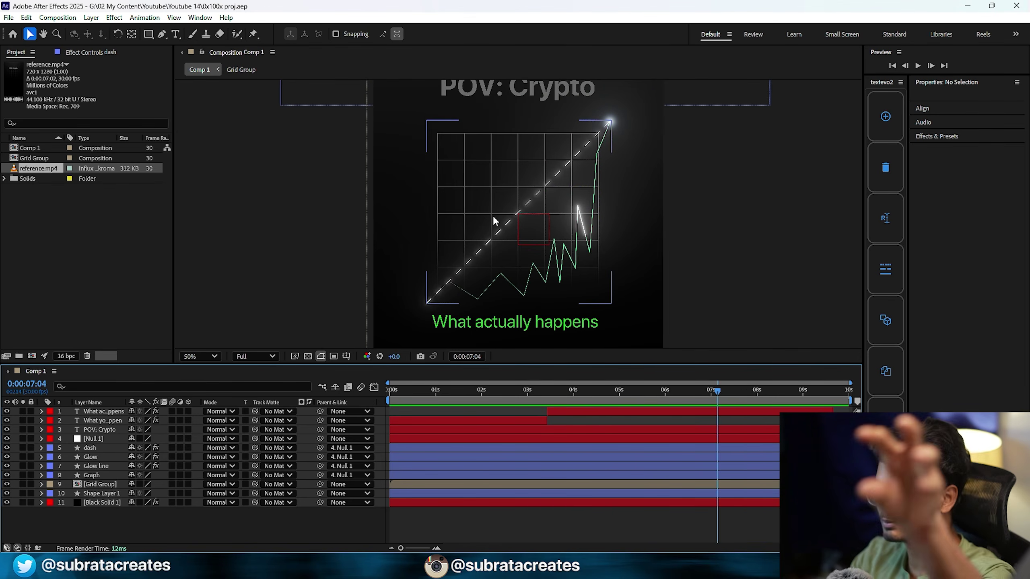
{"action": "left_click_drag", "start_coordinate": [669, 392], "coordinate": [760, 405]}
{"action": "scroll", "coordinate": [628, 263], "scroll_direction": "down", "scroll_amount": 2}
{"action": "left_click_drag", "start_coordinate": [629, 262], "coordinate": [609, 259]}
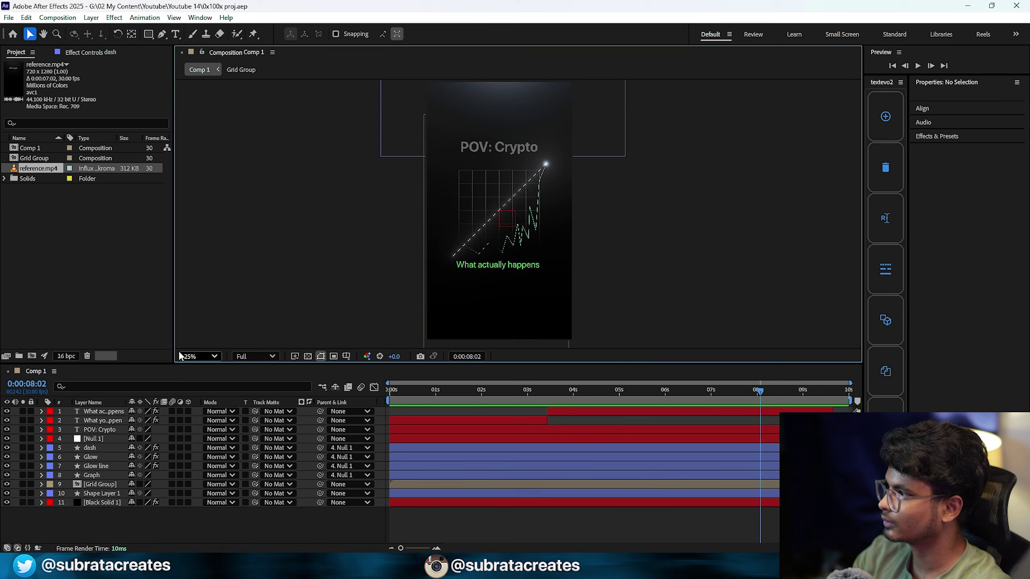
{"action": "left_click", "coordinate": [202, 358]}
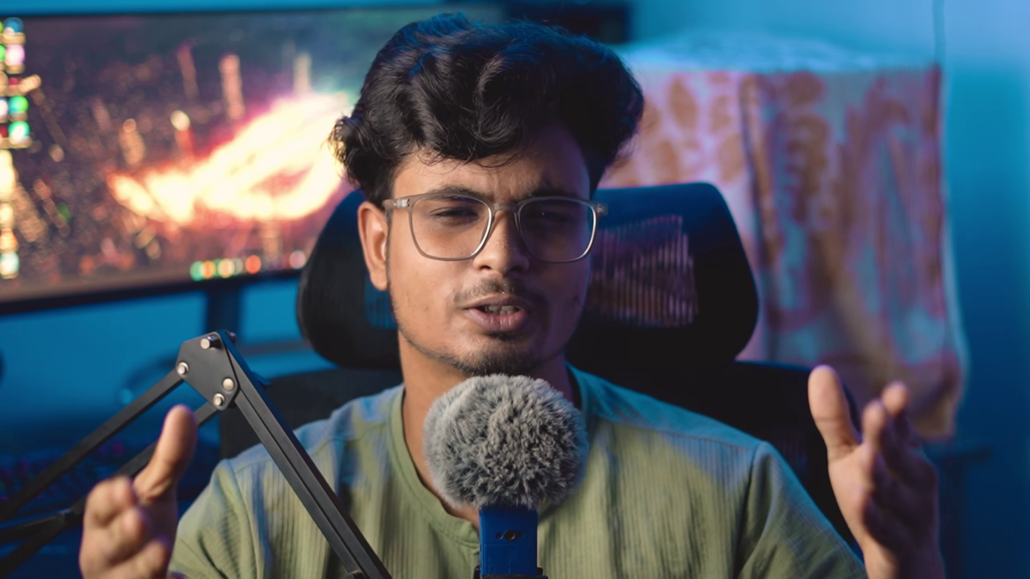